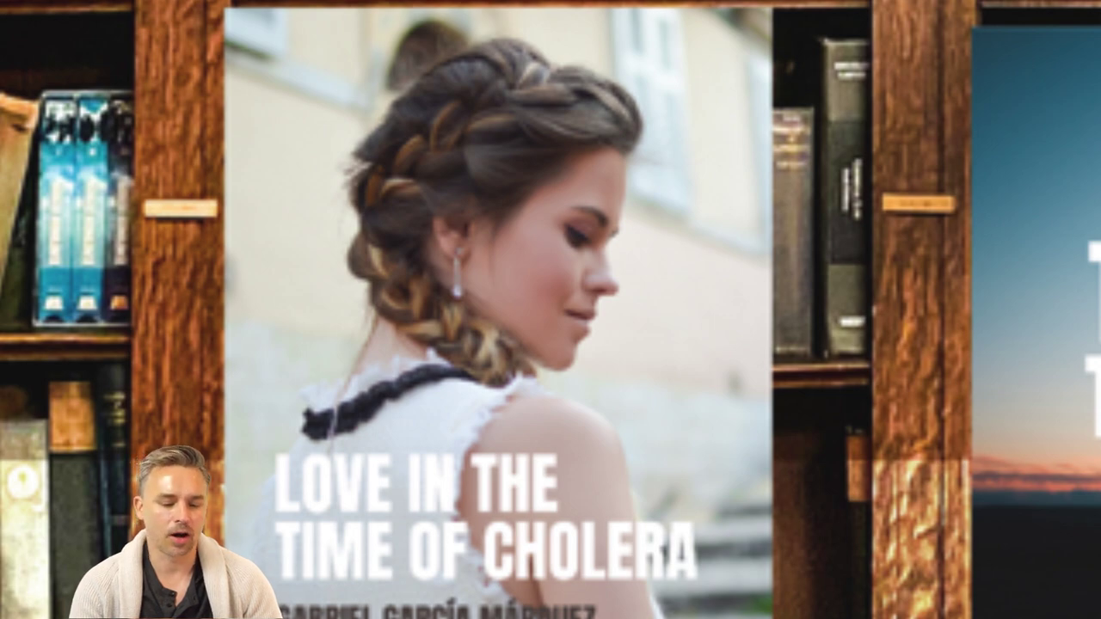
{"action": "scroll", "coordinate": [344, 25], "scroll_direction": "up", "scroll_amount": 4}
{"action": "scroll", "coordinate": [344, 25], "scroll_direction": "up", "scroll_amount": 1}
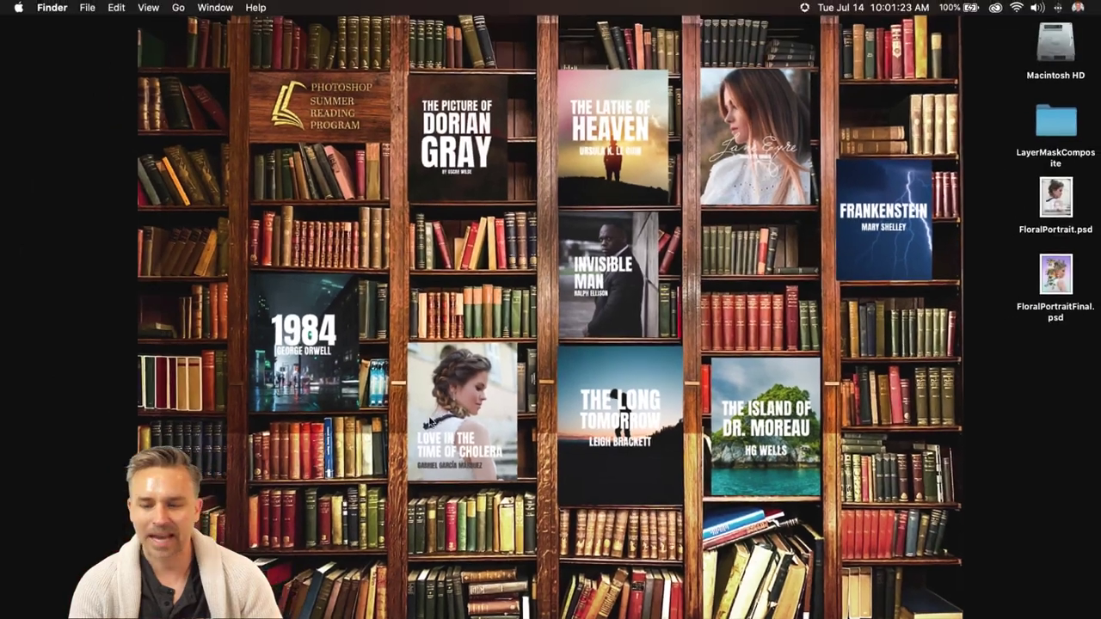
{"action": "right_click", "coordinate": [355, 215]}
{"action": "left_click", "coordinate": [442, 296]}
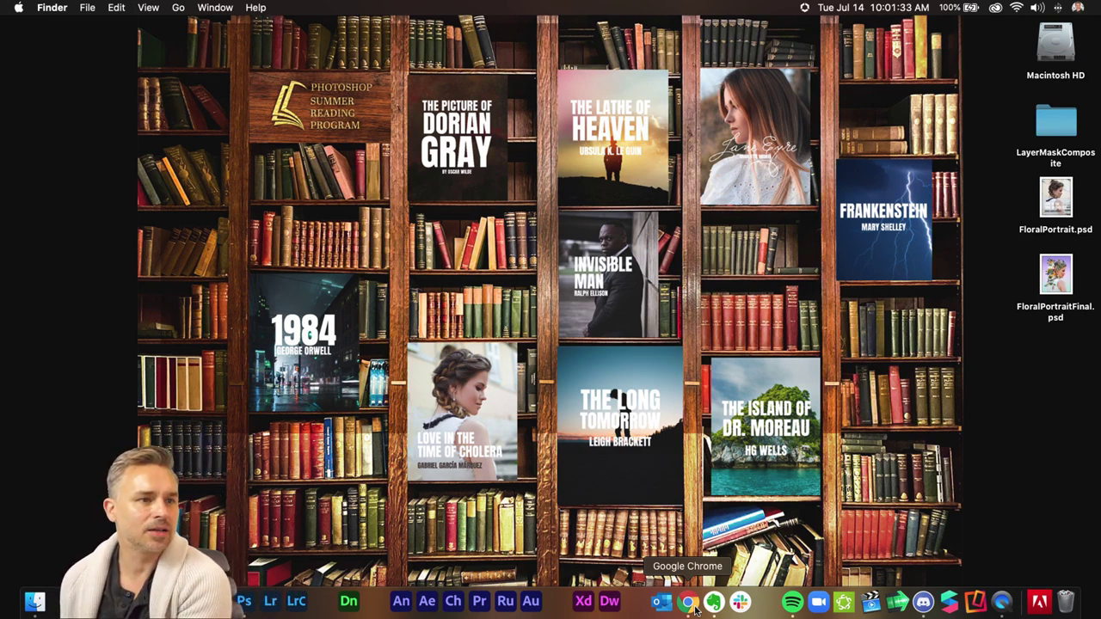
- Switch to Chrome, open the Floral Portrait starter files from the Behance Photoshop challenge page, and minimize the browser
{"action": "left_click", "coordinate": [688, 603]}
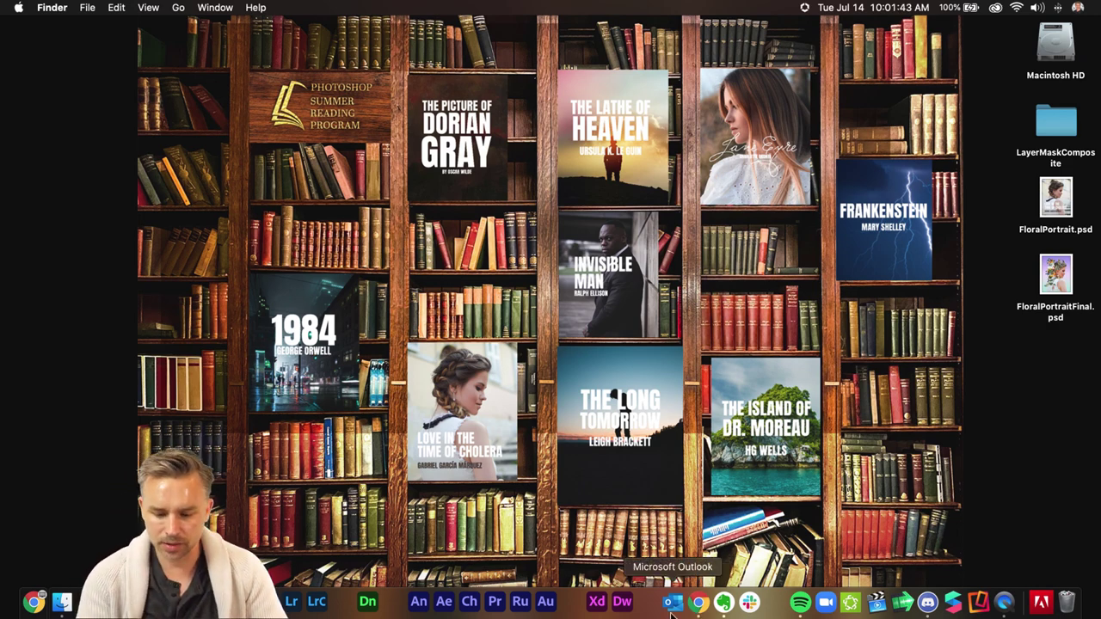
{"action": "left_click", "coordinate": [699, 604]}
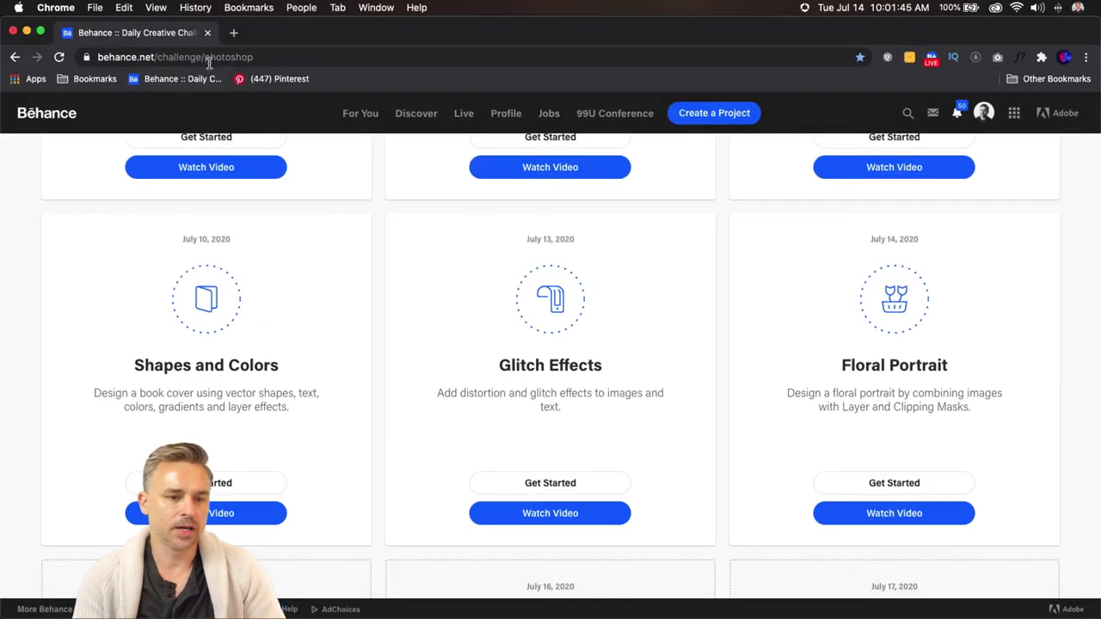
{"action": "left_click", "coordinate": [185, 57]}
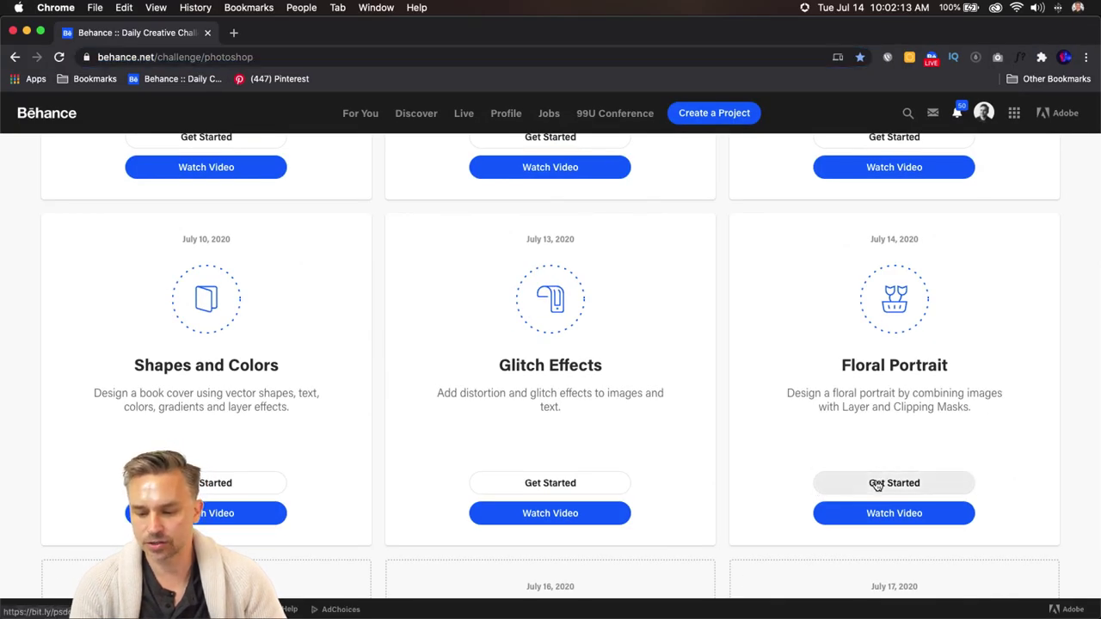
{"action": "left_click", "coordinate": [877, 484]}
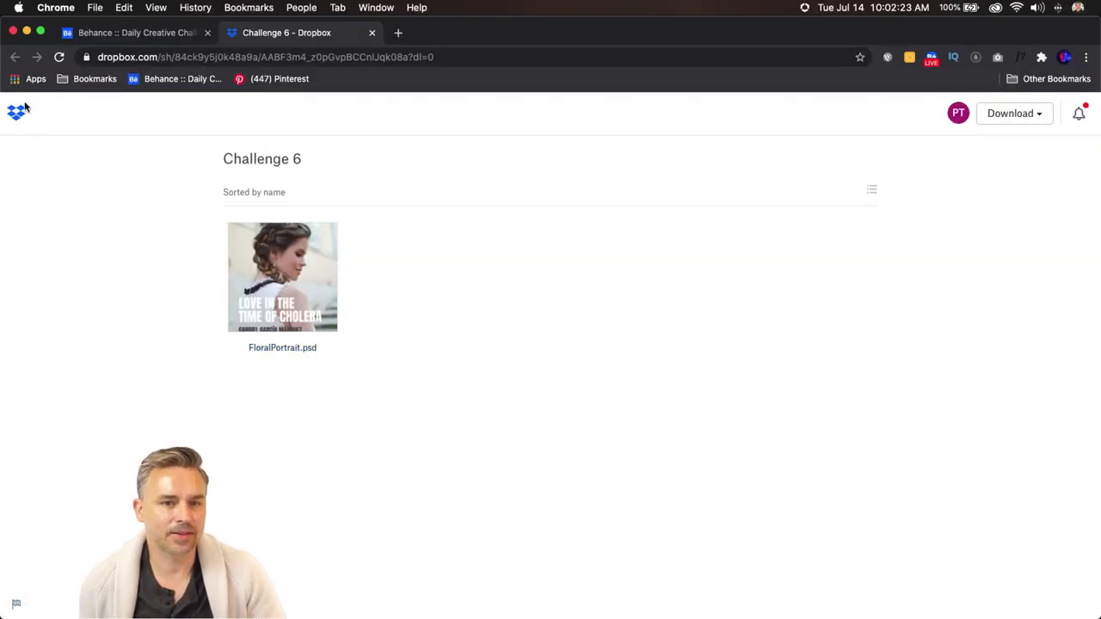
{"action": "left_click", "coordinate": [27, 32]}
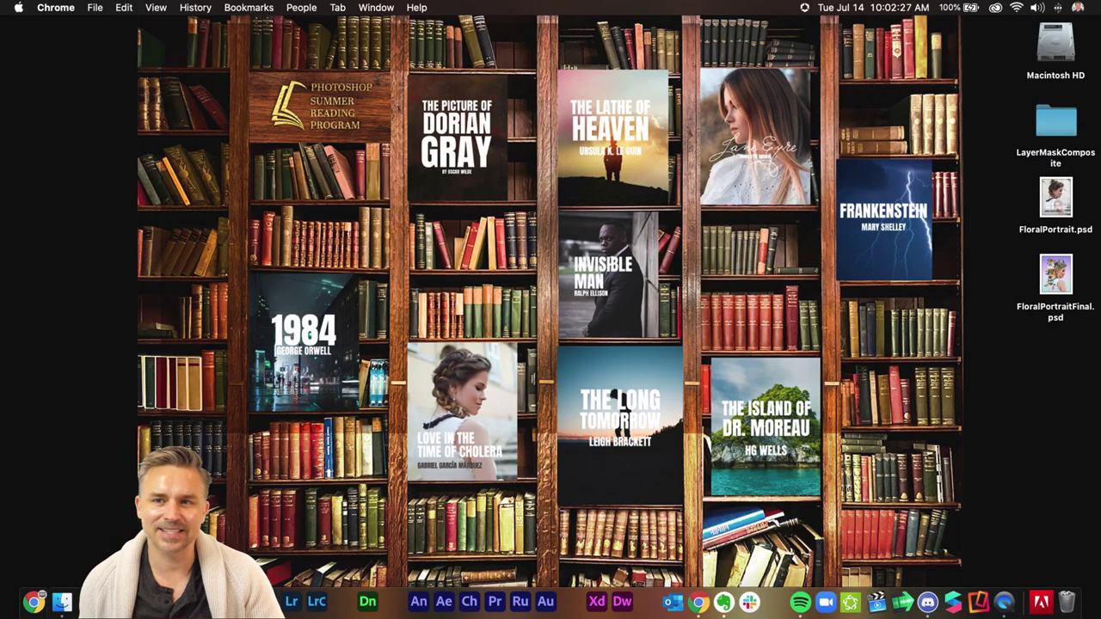
- Switch to Photoshop and show Layers 3, 4, 5, 6, 7, 9 and 2 to preview the flower and insect artwork
{"action": "left_click", "coordinate": [267, 601]}
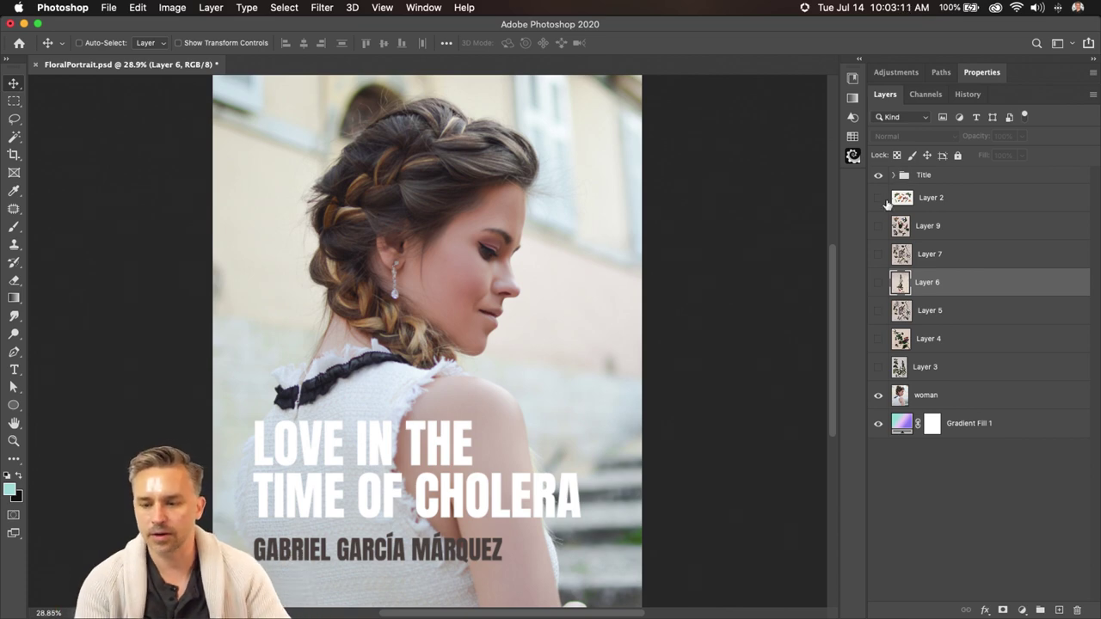
{"action": "left_click", "coordinate": [878, 368]}
{"action": "left_click", "coordinate": [879, 338]}
{"action": "left_click", "coordinate": [878, 310]}
{"action": "left_click", "coordinate": [878, 283]}
{"action": "left_click", "coordinate": [878, 253]}
{"action": "left_click", "coordinate": [878, 225]}
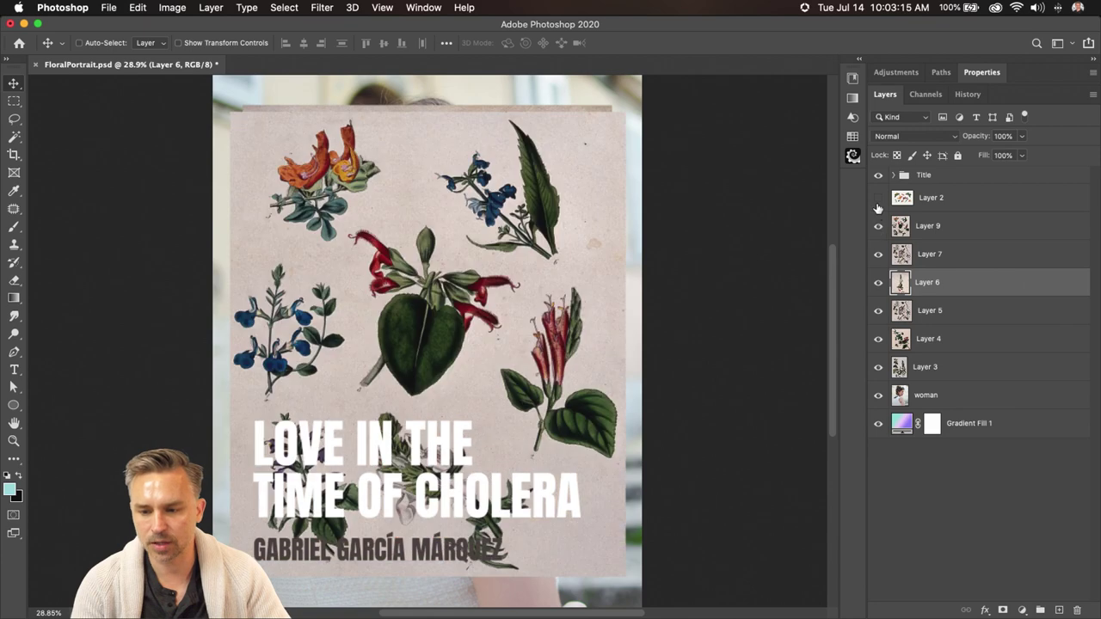
{"action": "left_click", "coordinate": [878, 197]}
{"action": "mouse_move", "coordinate": [647, 616]}
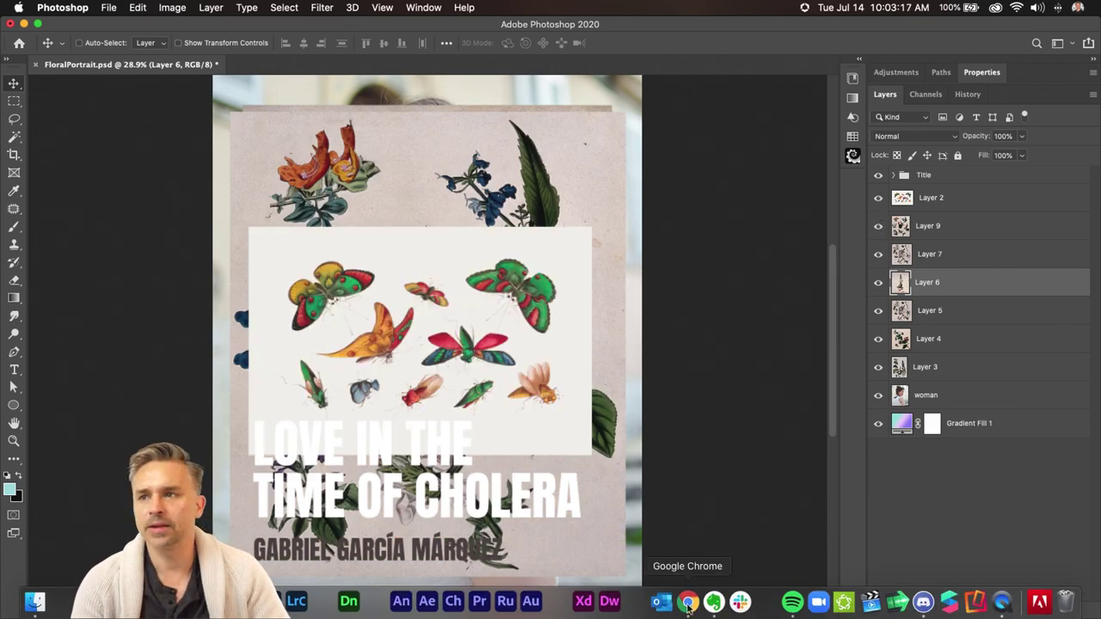
- Hide the Title group and all flower and insect layers so that only the woman and Gradient Fill 1 layers show
{"action": "left_click", "coordinate": [879, 176]}
{"action": "left_click", "coordinate": [878, 197]}
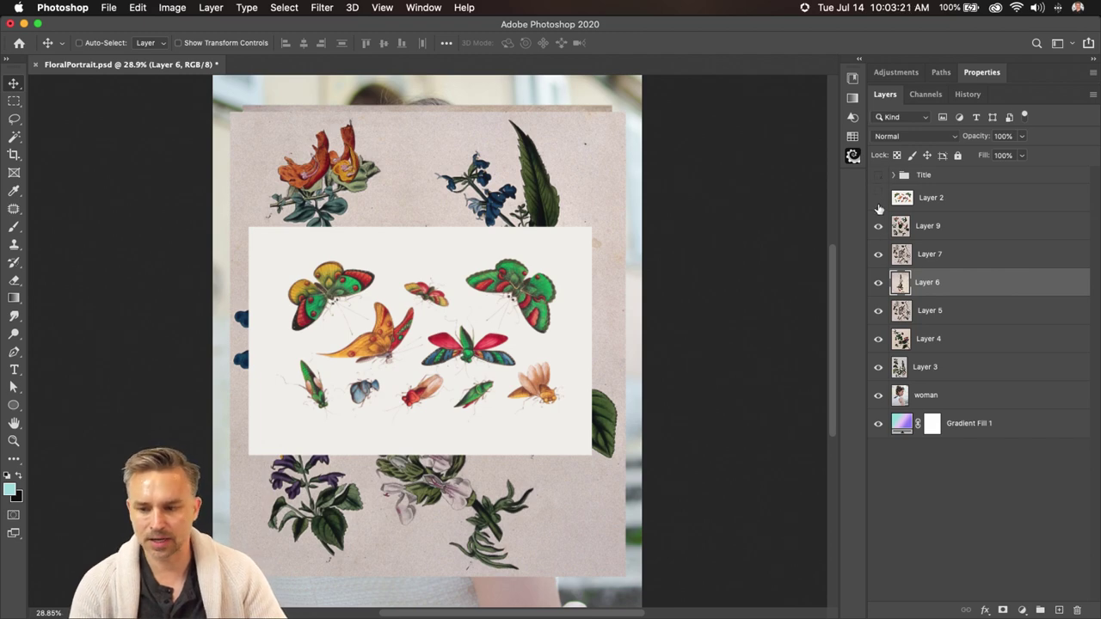
{"action": "left_click", "coordinate": [879, 225]}
{"action": "left_click", "coordinate": [878, 254]}
{"action": "left_click", "coordinate": [878, 283]}
{"action": "left_click", "coordinate": [878, 311]}
{"action": "left_click", "coordinate": [879, 339]}
{"action": "left_click", "coordinate": [913, 370]}
{"action": "left_click", "coordinate": [878, 368]}
{"action": "left_click", "coordinate": [878, 367]}
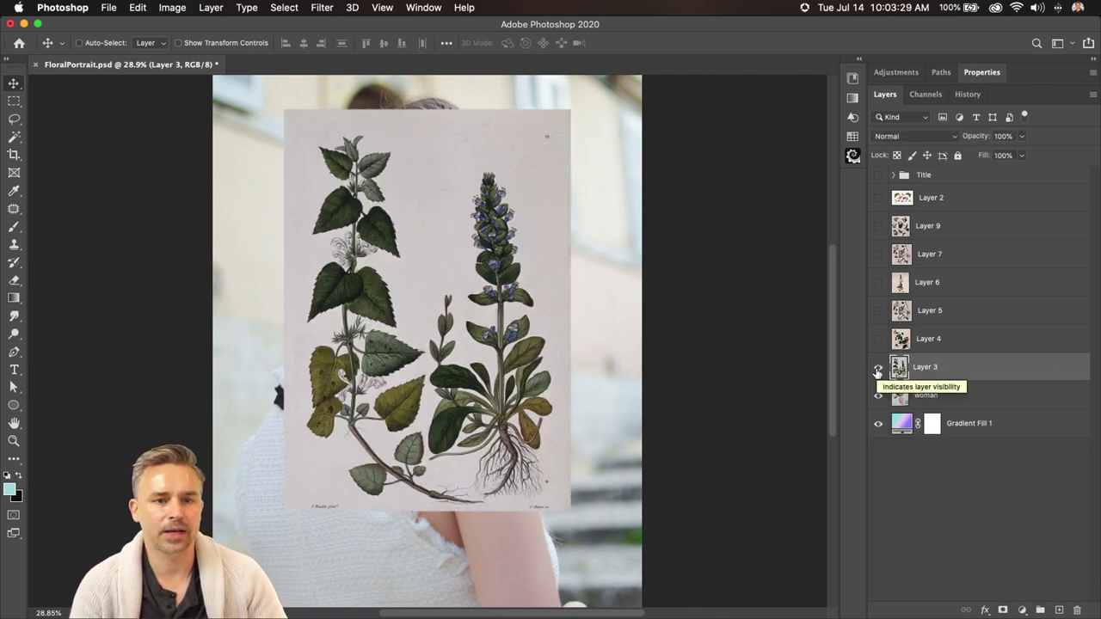
{"action": "left_click", "coordinate": [879, 371]}
- Select the woman on the woman layer with Select Subject and turn the selection into a layer mask
{"action": "left_click", "coordinate": [951, 395]}
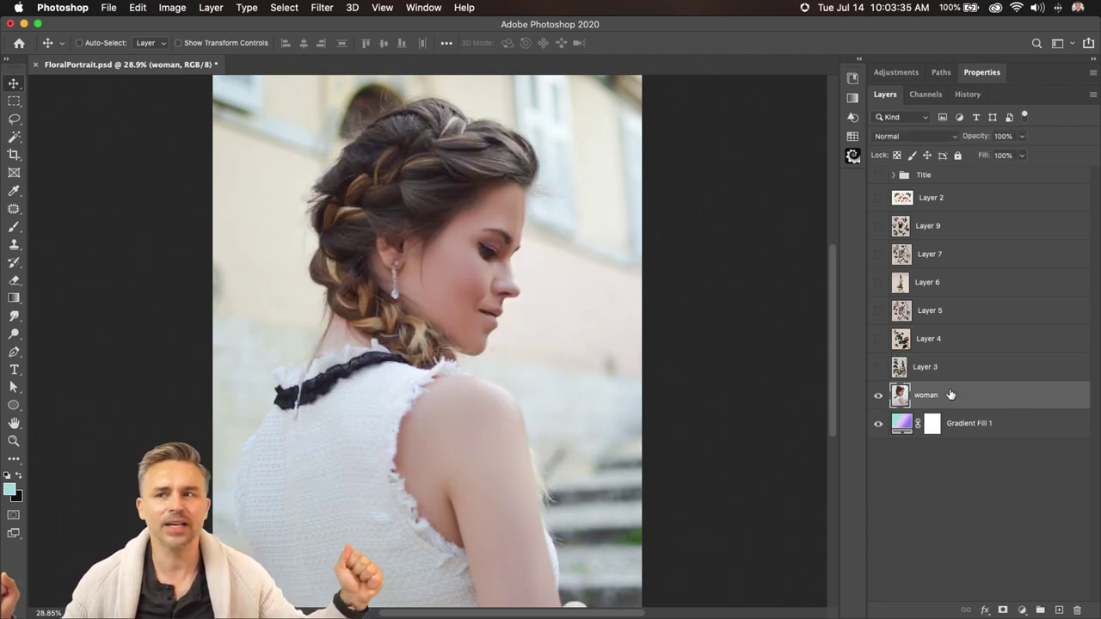
{"action": "left_click", "coordinate": [14, 137]}
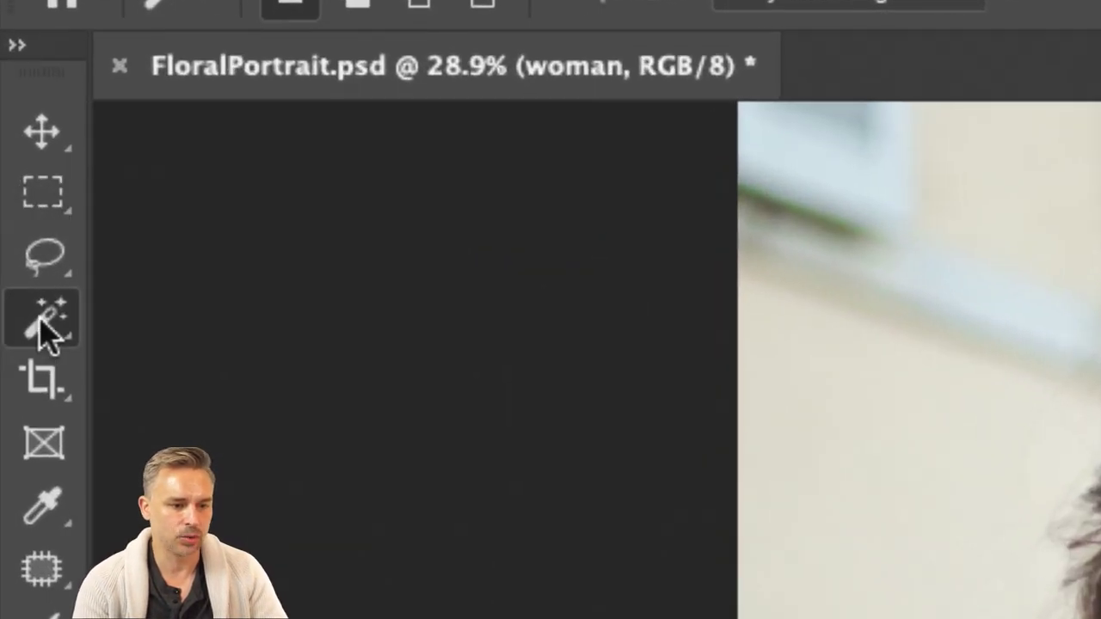
{"action": "right_click", "coordinate": [47, 331]}
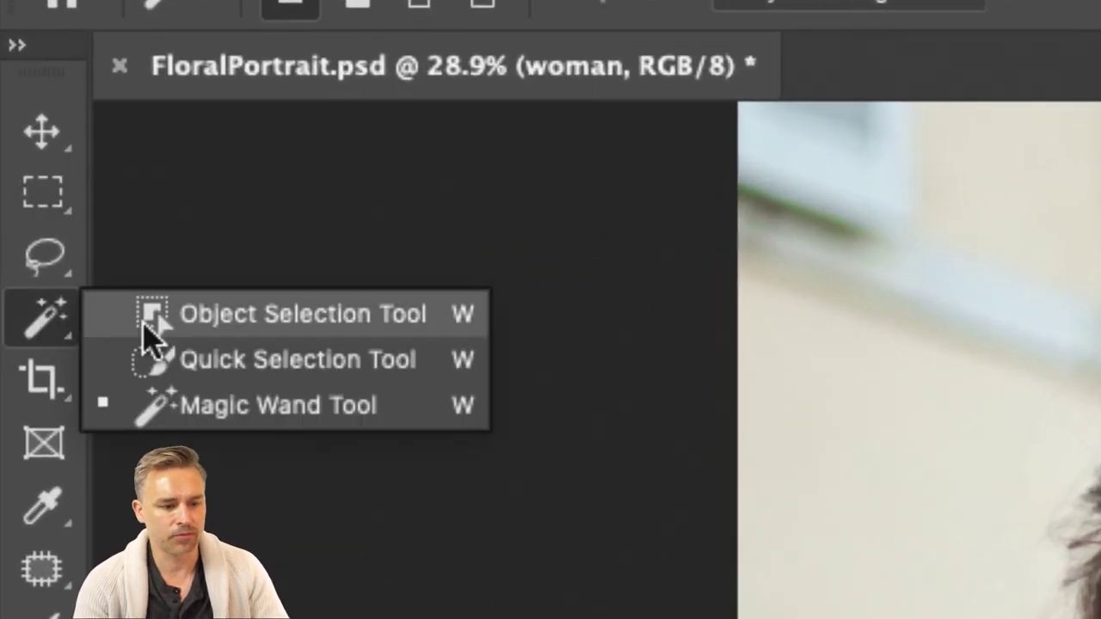
{"action": "left_click", "coordinate": [129, 318]}
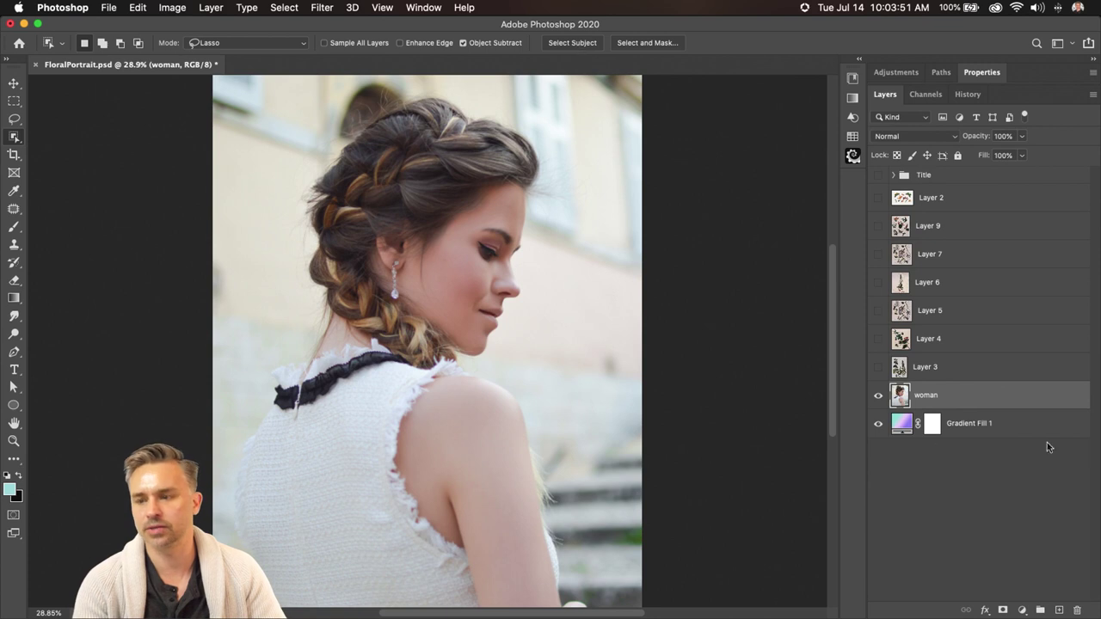
{"action": "left_click", "coordinate": [562, 41]}
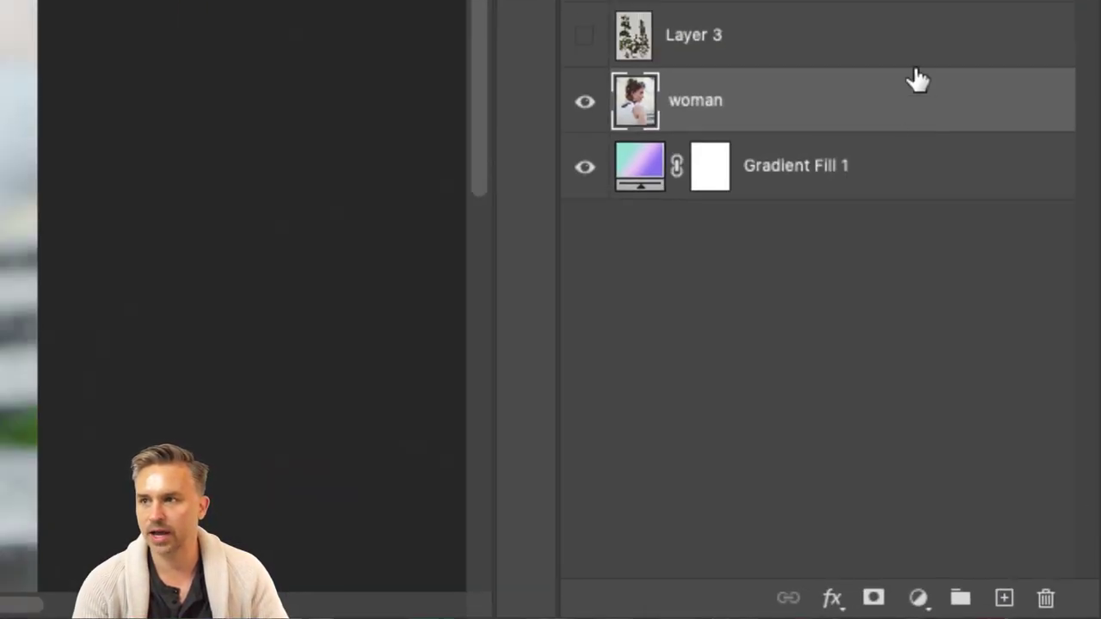
{"action": "left_click", "coordinate": [873, 600]}
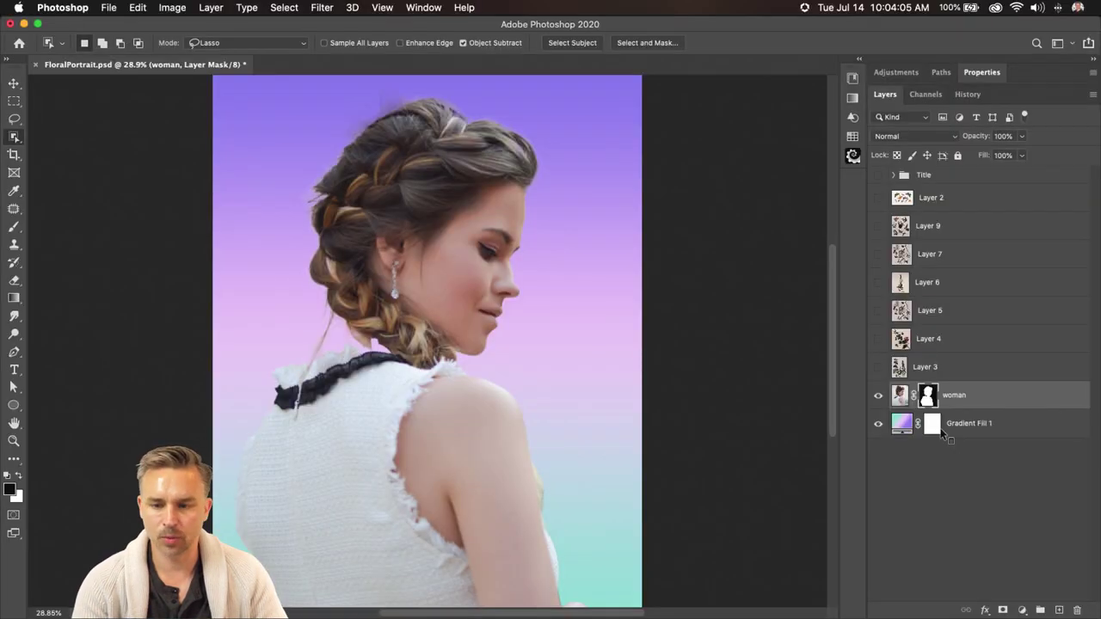
- Inspect the woman layer's mask on its own and hide Gradient Fill 1 to check the cutout around the neck at 100%
{"action": "left_click", "coordinate": [927, 395], "text": "alt"}
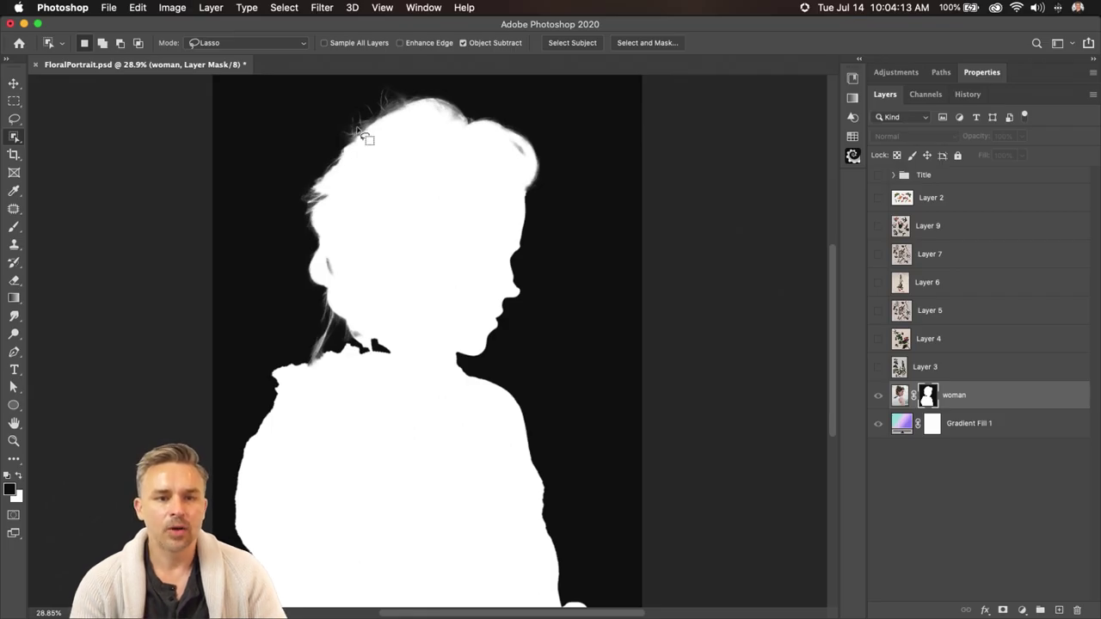
{"action": "left_click", "coordinate": [929, 400], "text": "alt"}
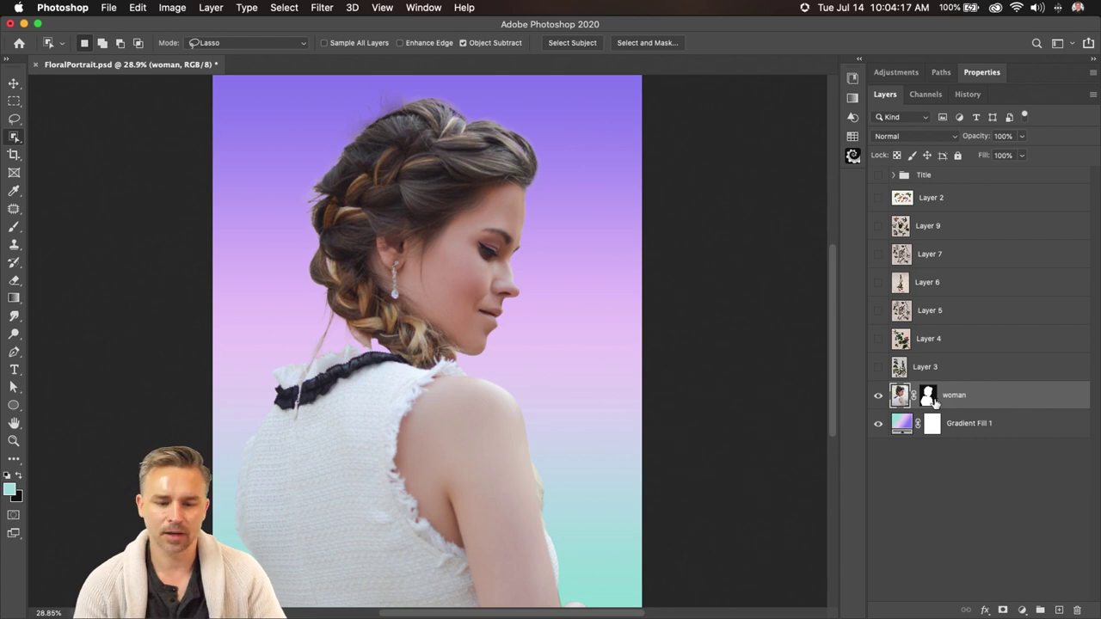
{"action": "left_click", "coordinate": [928, 401]}
{"action": "left_click", "coordinate": [878, 427]}
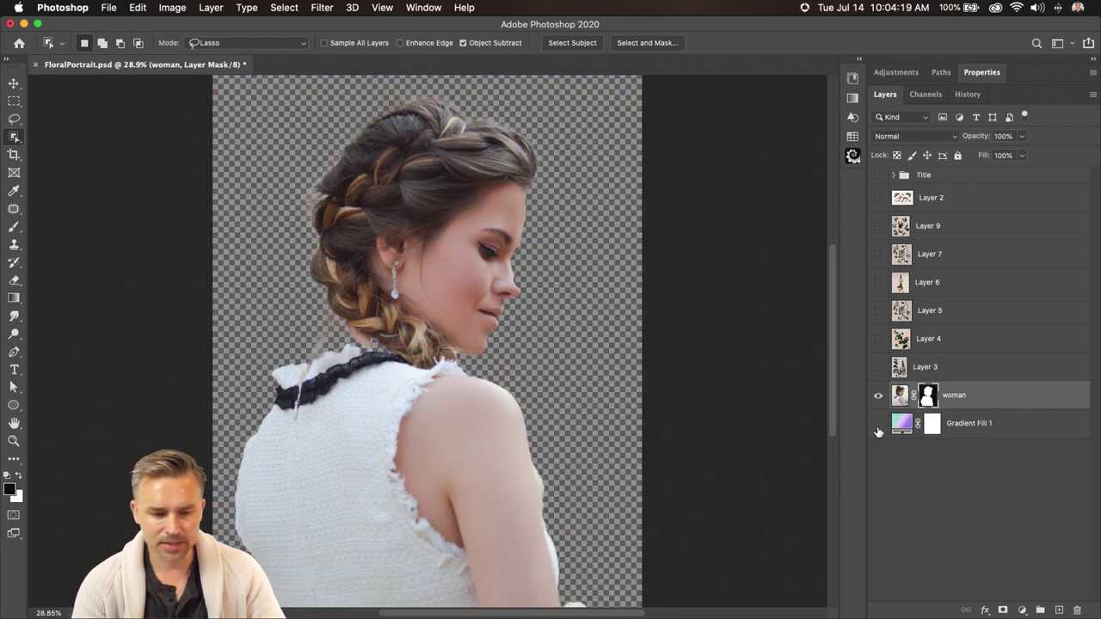
{"action": "key", "text": "super+equal"}
{"action": "key", "text": "super+equal"}
{"action": "key", "text": "super+equal"}
{"action": "key", "text": "super+equal"}
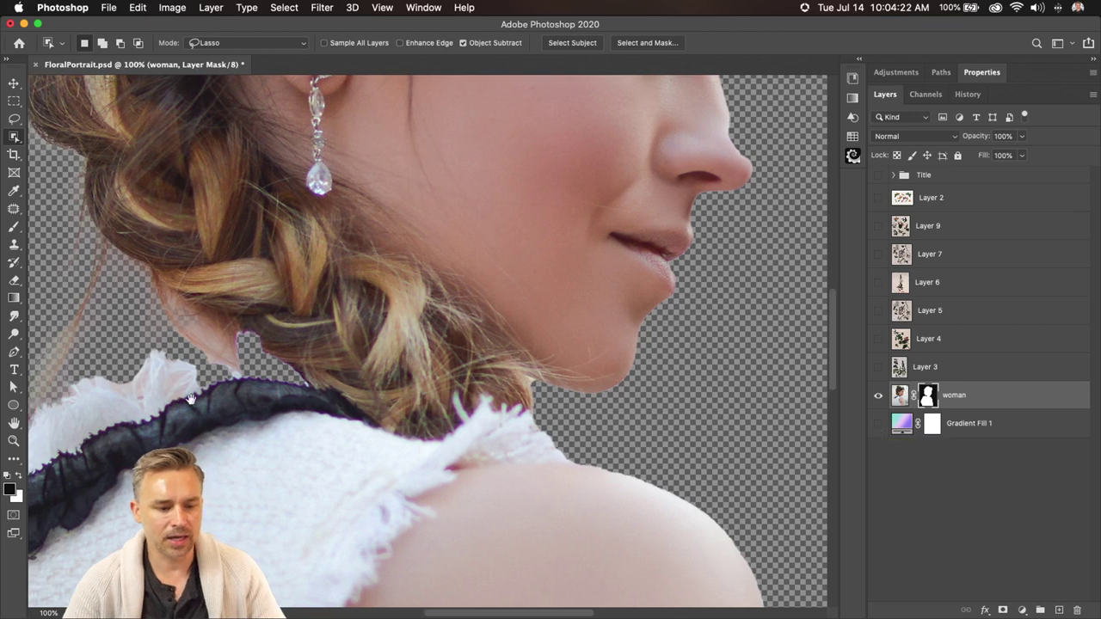
{"action": "left_click_drag", "start_coordinate": [191, 399], "coordinate": [369, 361]}
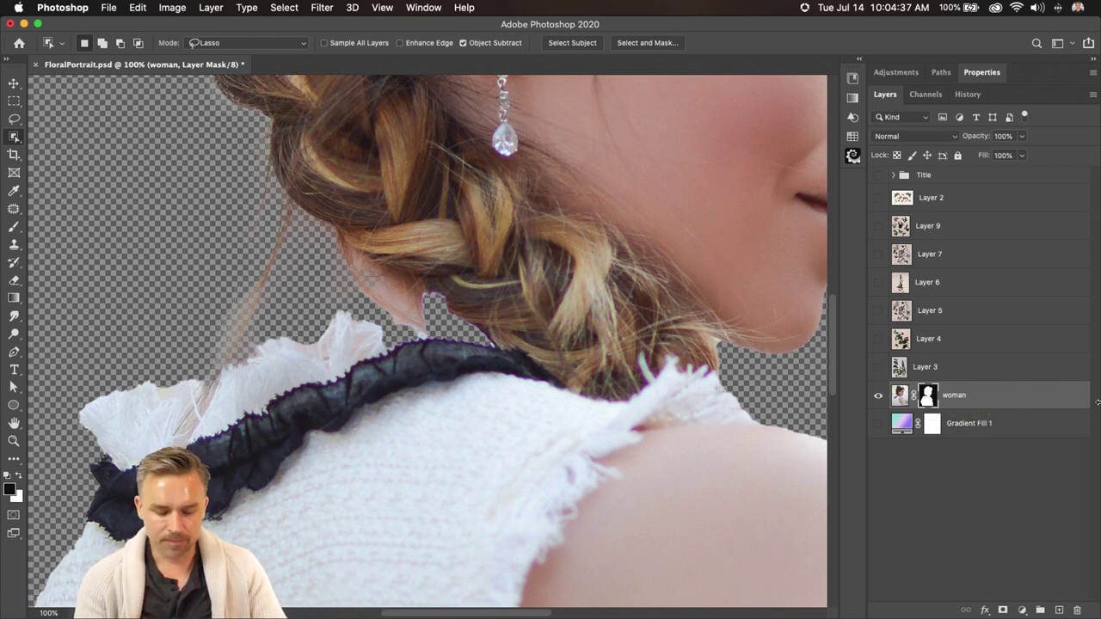
- Enlarge the thumbnails in the layer list
{"action": "left_click", "coordinate": [1094, 96]}
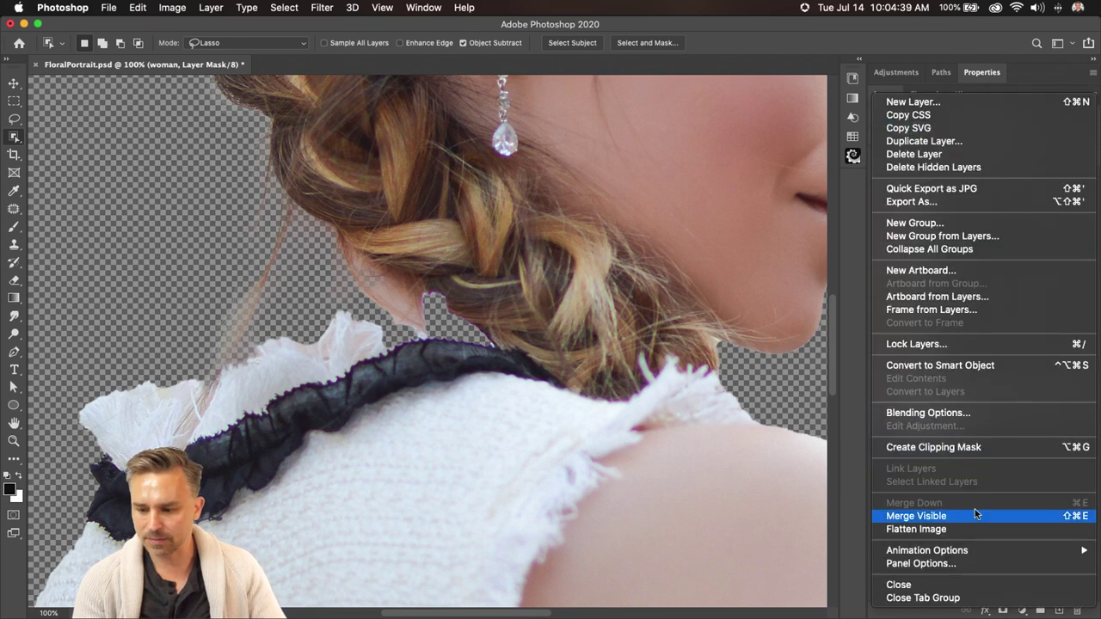
{"action": "left_click", "coordinate": [968, 567]}
{"action": "left_click", "coordinate": [663, 226]}
{"action": "left_click", "coordinate": [857, 148]}
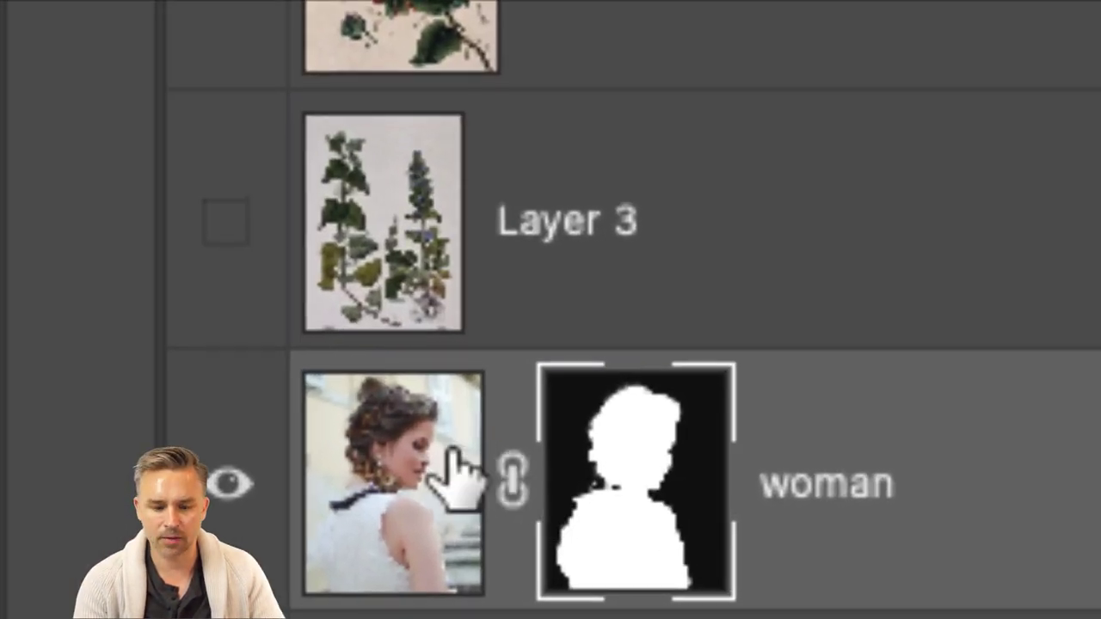
- Activate the woman layer's mask and set up the Brush tool with 100% flow and white as the foreground colour
{"action": "left_click", "coordinate": [553, 479]}
{"action": "left_click", "coordinate": [624, 475]}
{"action": "left_click", "coordinate": [447, 484]}
{"action": "left_click", "coordinate": [618, 472]}
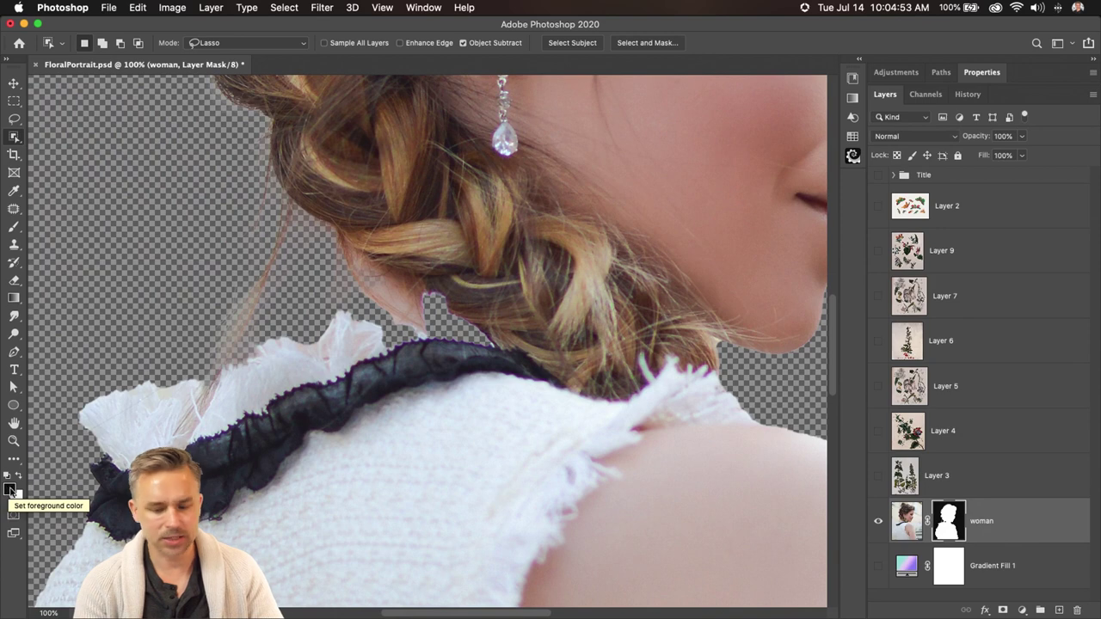
{"action": "left_click", "coordinate": [14, 227]}
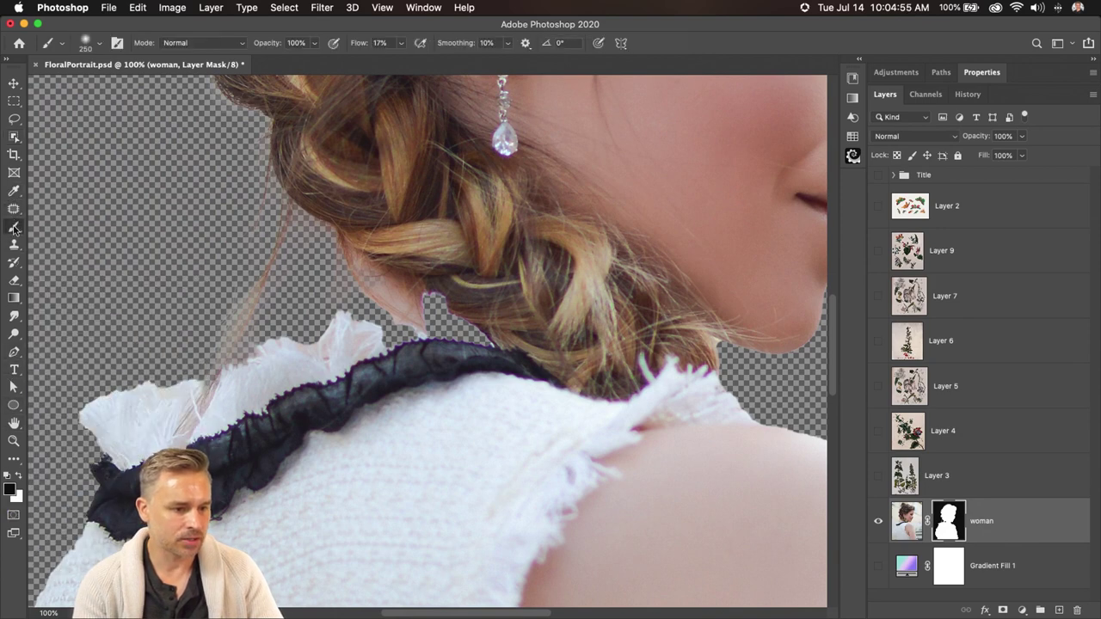
{"action": "left_click_drag", "start_coordinate": [361, 47], "coordinate": [387, 45]}
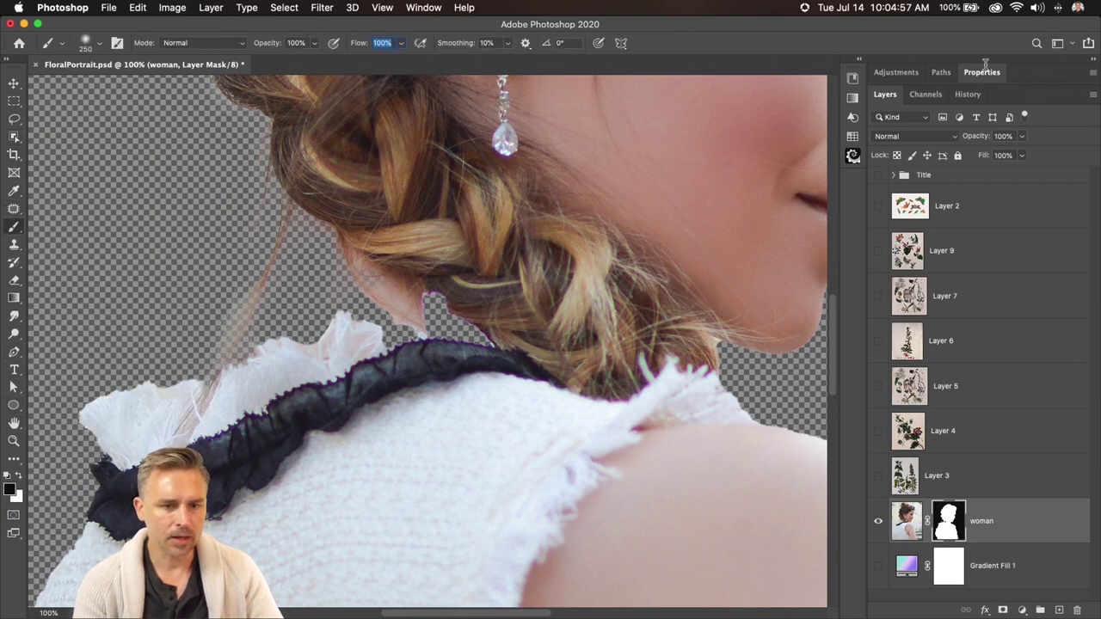
{"action": "left_click", "coordinate": [19, 480]}
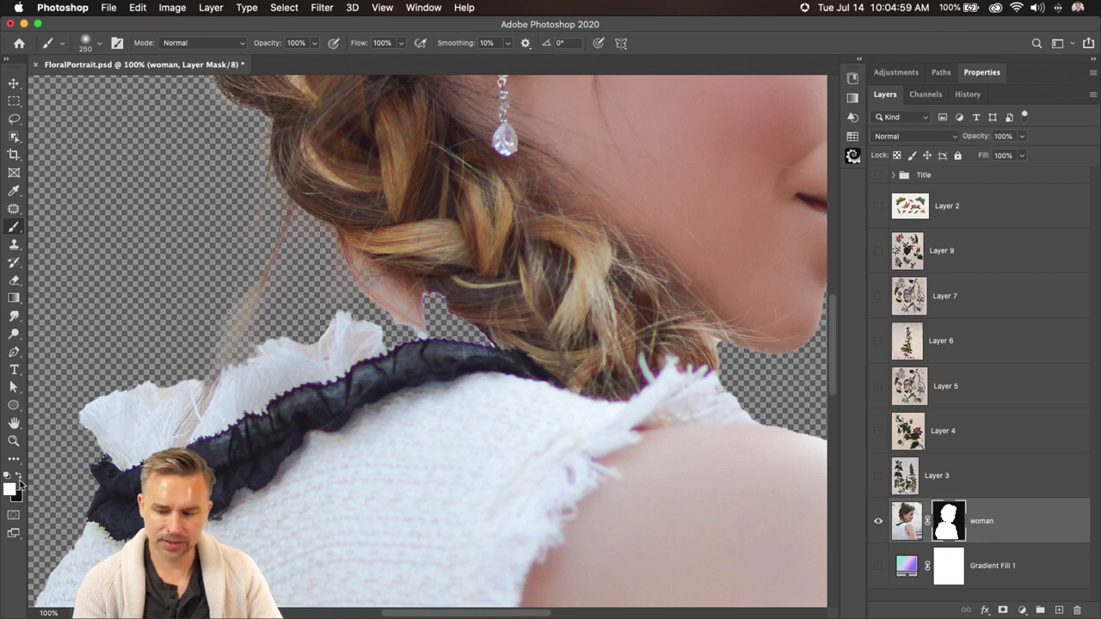
- Restore the missing neck and collar by painting white on the woman's mask with a 250 px Hard Round brush
{"action": "mouse_move", "coordinate": [112, 189]}
{"action": "left_mouse_down"}
{"action": "mouse_move", "coordinate": [400, 409]}
{"action": "mouse_move", "coordinate": [250, 253]}
{"action": "mouse_move", "coordinate": [336, 344]}
{"action": "mouse_move", "coordinate": [93, 66]}
{"action": "mouse_move", "coordinate": [222, 301]}
{"action": "mouse_move", "coordinate": [142, 313]}
{"action": "mouse_move", "coordinate": [219, 507]}
{"action": "left_mouse_up"}
{"action": "key", "text": "super+z"}
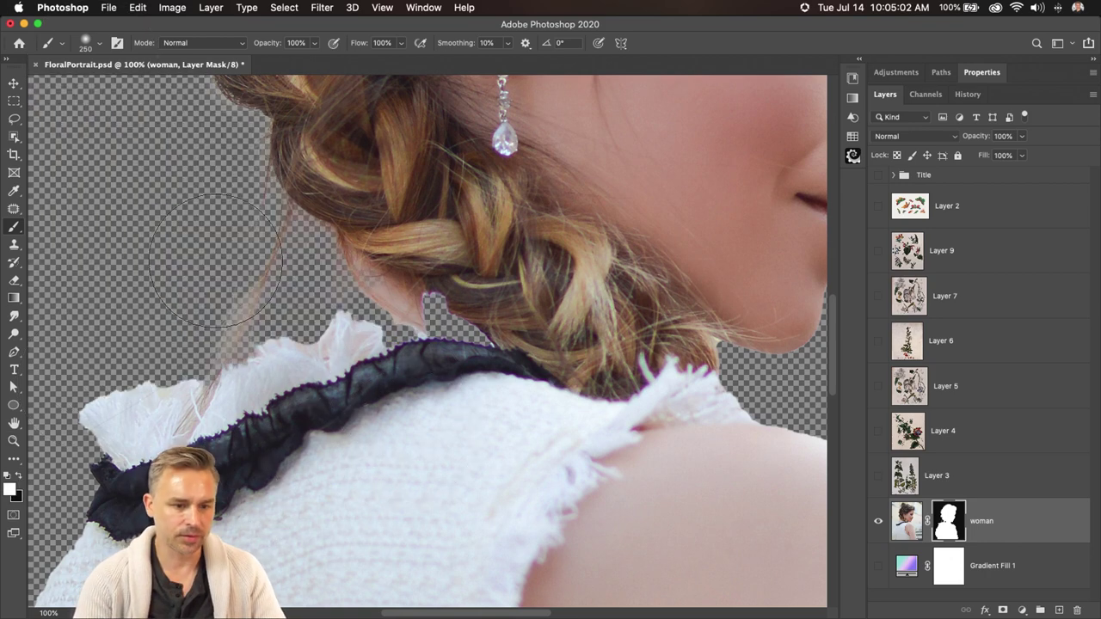
{"action": "left_click", "coordinate": [100, 44]}
{"action": "double_click", "coordinate": [219, 197]}
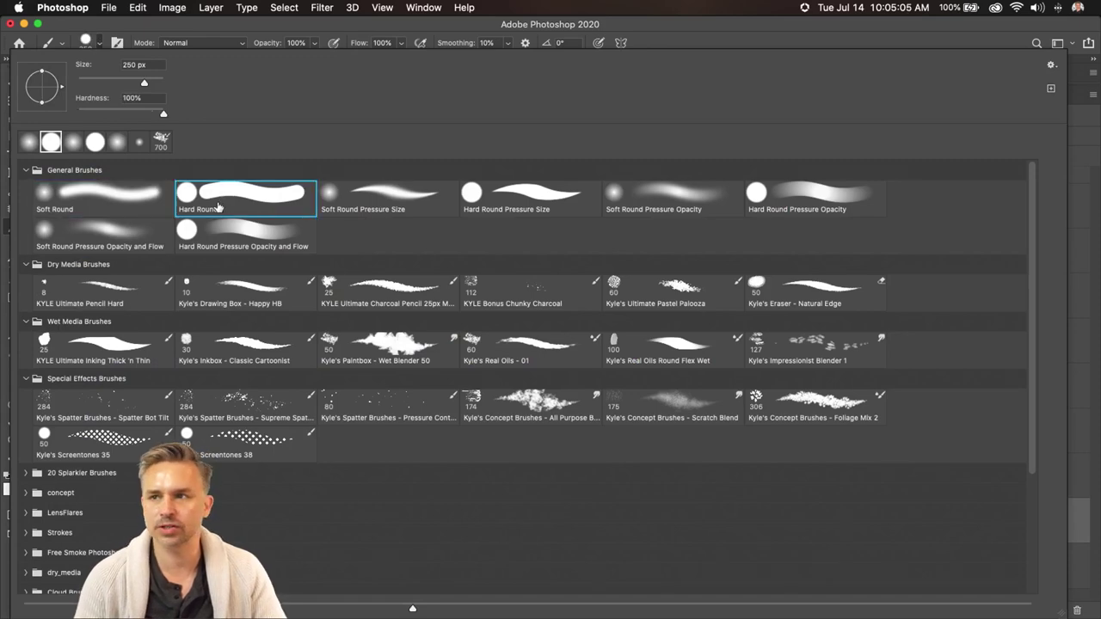
{"action": "mouse_move", "coordinate": [428, 294]}
{"action": "left_mouse_down"}
{"action": "mouse_move", "coordinate": [377, 336]}
{"action": "mouse_move", "coordinate": [373, 241]}
{"action": "mouse_move", "coordinate": [318, 372]}
{"action": "left_mouse_up"}
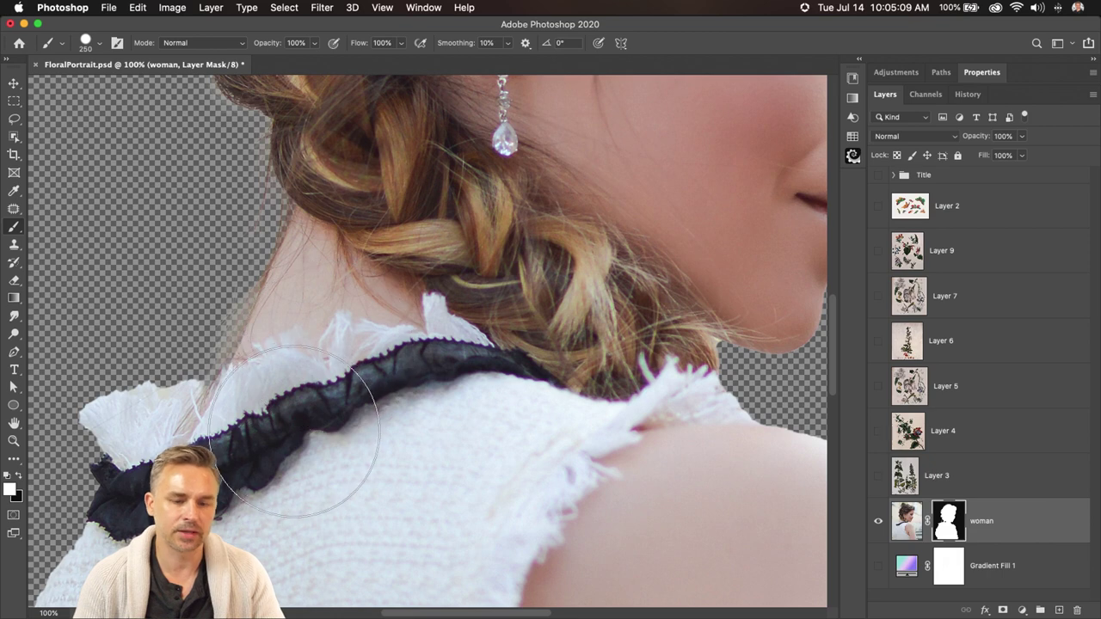
- Check the woman's cutout, first the whole figure and then the face profile at 100%
{"action": "key", "text": "super+minus"}
{"action": "key", "text": "super+minus"}
{"action": "key", "text": "super+minus"}
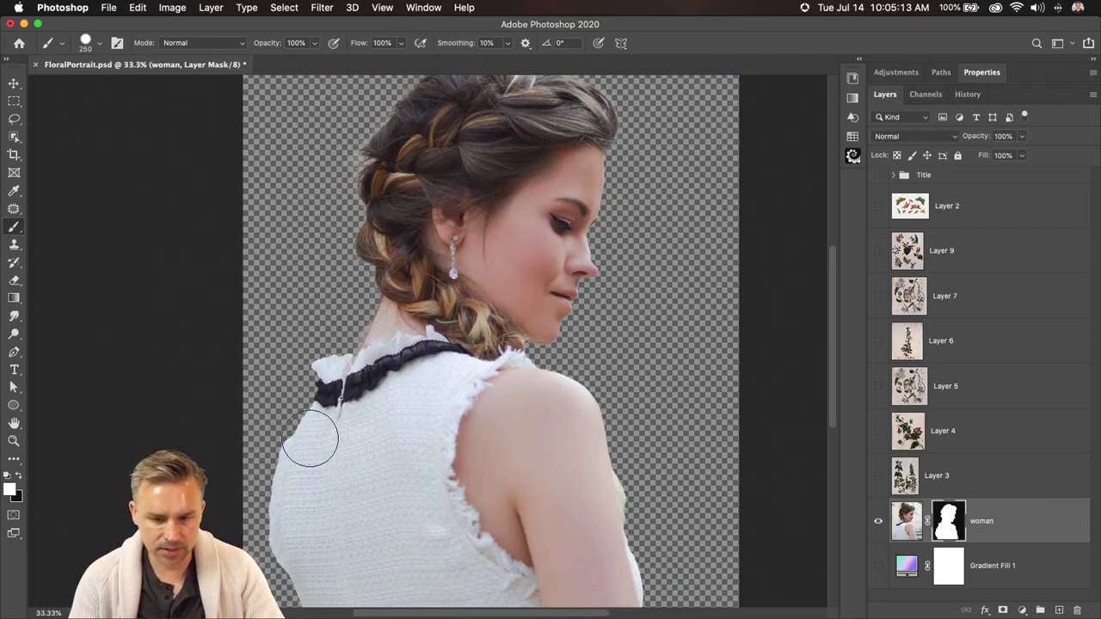
{"action": "key", "text": "super+plus"}
{"action": "key", "text": "super+plus"}
{"action": "key", "text": "super+plus"}
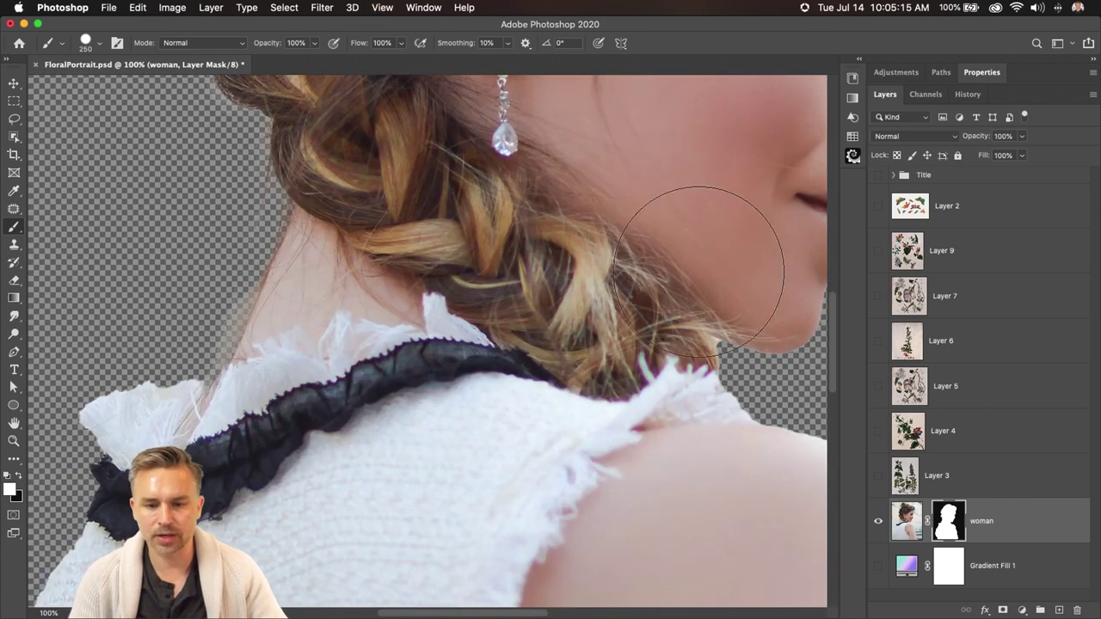
{"action": "scroll", "coordinate": [698, 271], "scroll_direction": "up", "scroll_amount": 5}
{"action": "scroll", "coordinate": [699, 271], "scroll_direction": "right", "scroll_amount": 10}
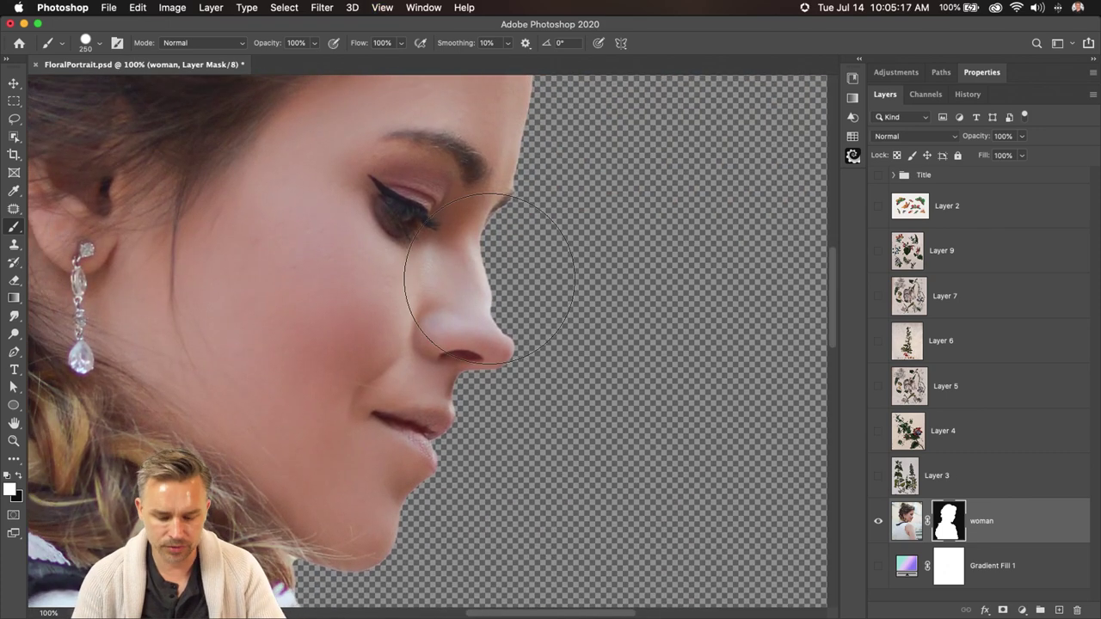
- Reduce the brush size to 40 px for detail work along the nose on the woman's layer mask
{"action": "key", "text": "super+plus"}
{"action": "left_click_drag", "start_coordinate": [490, 278], "coordinate": [465, 338]}
{"action": "key", "text": "bracketleft"}
{"action": "key", "text": "bracketleft"}
{"action": "key", "text": "bracketleft"}
{"action": "key", "text": "bracketleft"}
{"action": "key", "text": "bracketleft"}
{"action": "key", "text": "bracketleft"}
{"action": "key", "text": "bracketleft"}
{"action": "key", "text": "bracketleft"}
{"action": "key", "text": "bracketleft"}
{"action": "key", "text": "bracketleft"}
{"action": "key", "text": "bracketleft"}
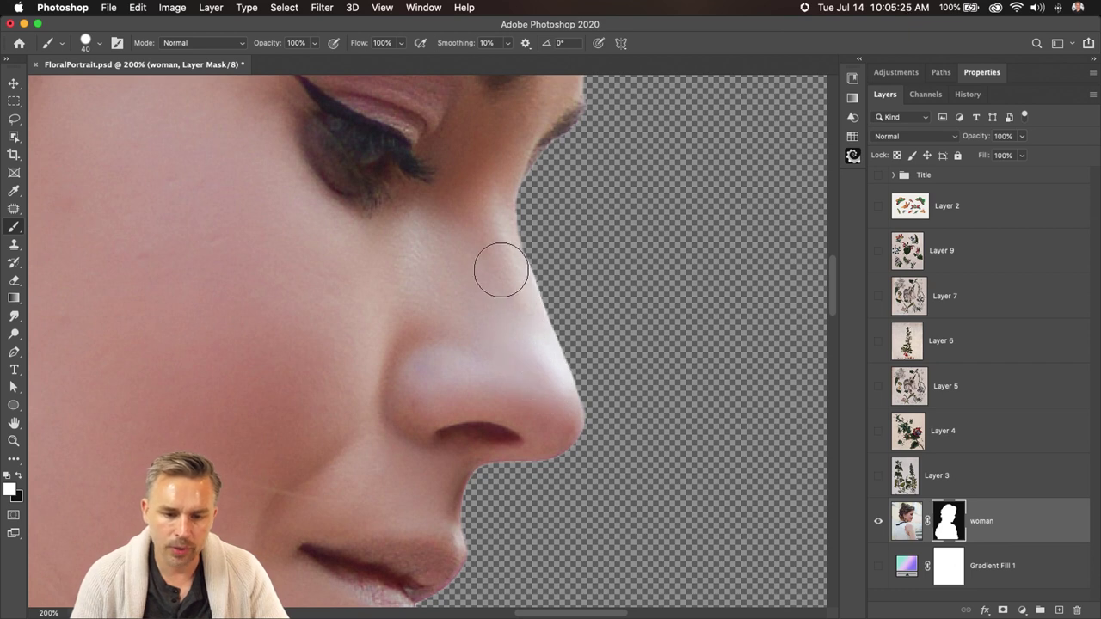
- Lasso the nose, fill that area of the woman's mask with the white foreground colour at 100% opacity, and show Gradient Fill 1
{"action": "left_click", "coordinate": [14, 119]}
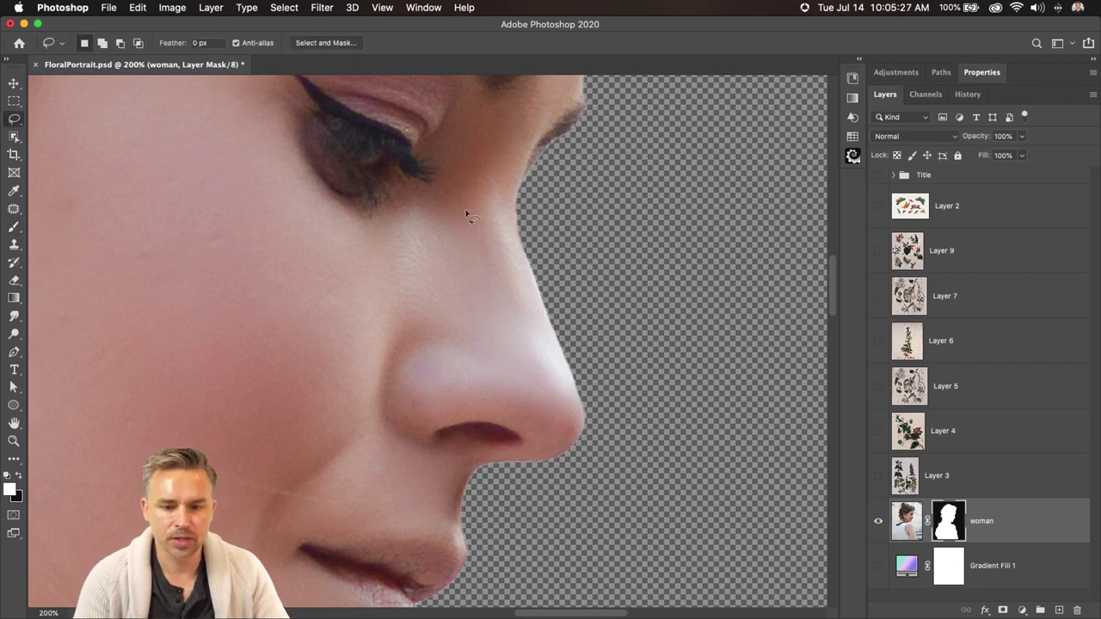
{"action": "mouse_move", "coordinate": [517, 226]}
{"action": "left_mouse_down"}
{"action": "mouse_move", "coordinate": [568, 418]}
{"action": "mouse_move", "coordinate": [583, 397]}
{"action": "mouse_move", "coordinate": [585, 428]}
{"action": "mouse_move", "coordinate": [573, 446]}
{"action": "mouse_move", "coordinate": [548, 459]}
{"action": "mouse_move", "coordinate": [506, 445]}
{"action": "mouse_move", "coordinate": [401, 313]}
{"action": "left_mouse_up"}
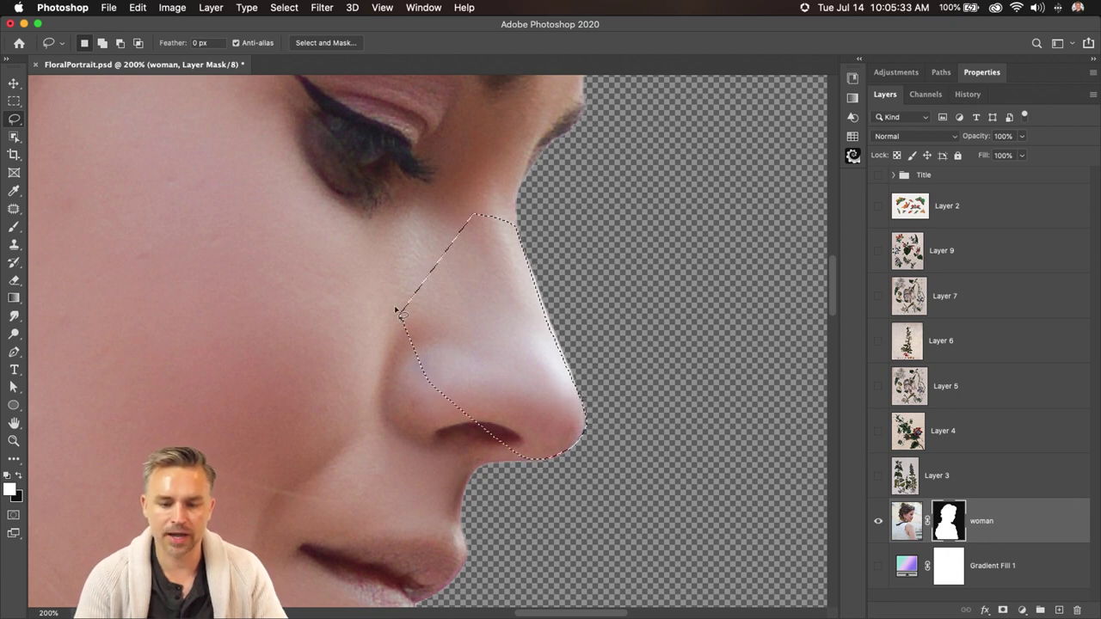
{"action": "key", "text": "shift+BackSpace"}
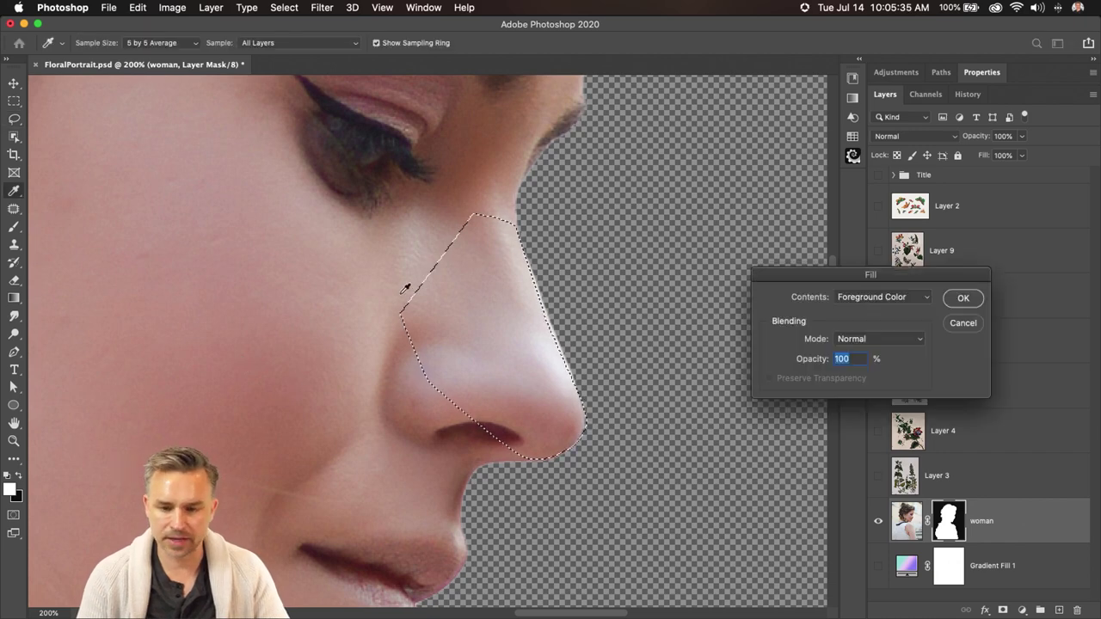
{"action": "left_click", "coordinate": [948, 297]}
{"action": "key", "text": "l"}
{"action": "key", "text": "ctrl+d"}
{"action": "key", "text": "ctrl+minus"}
{"action": "key", "text": "ctrl+minus"}
{"action": "key", "text": "ctrl+minus"}
{"action": "key", "text": "ctrl+minus"}
{"action": "key", "text": "ctrl+minus"}
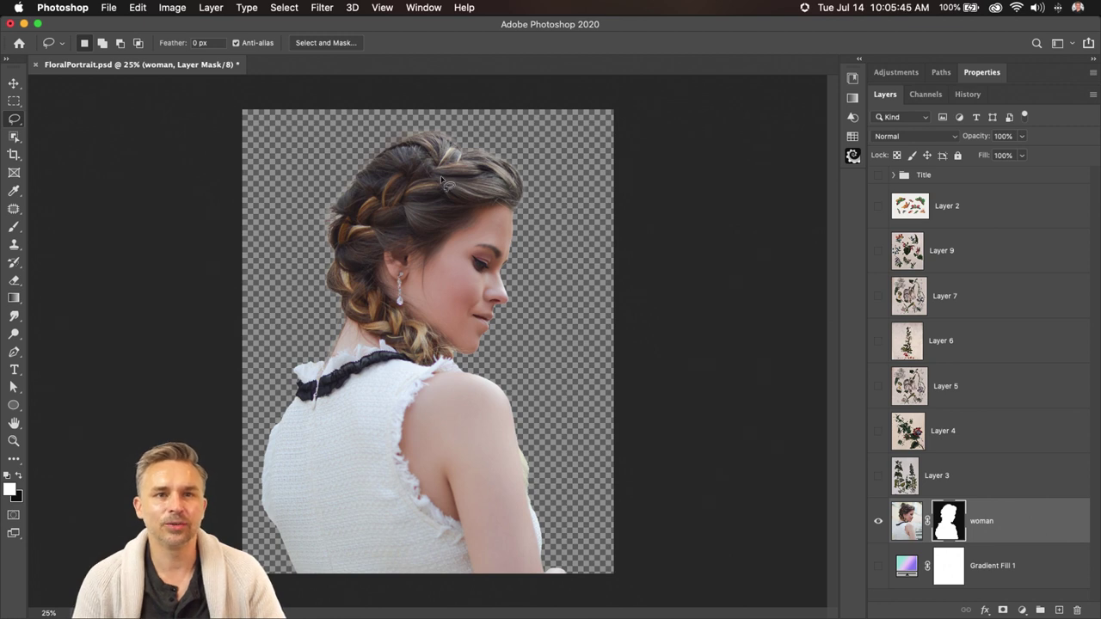
{"action": "left_click", "coordinate": [878, 566]}
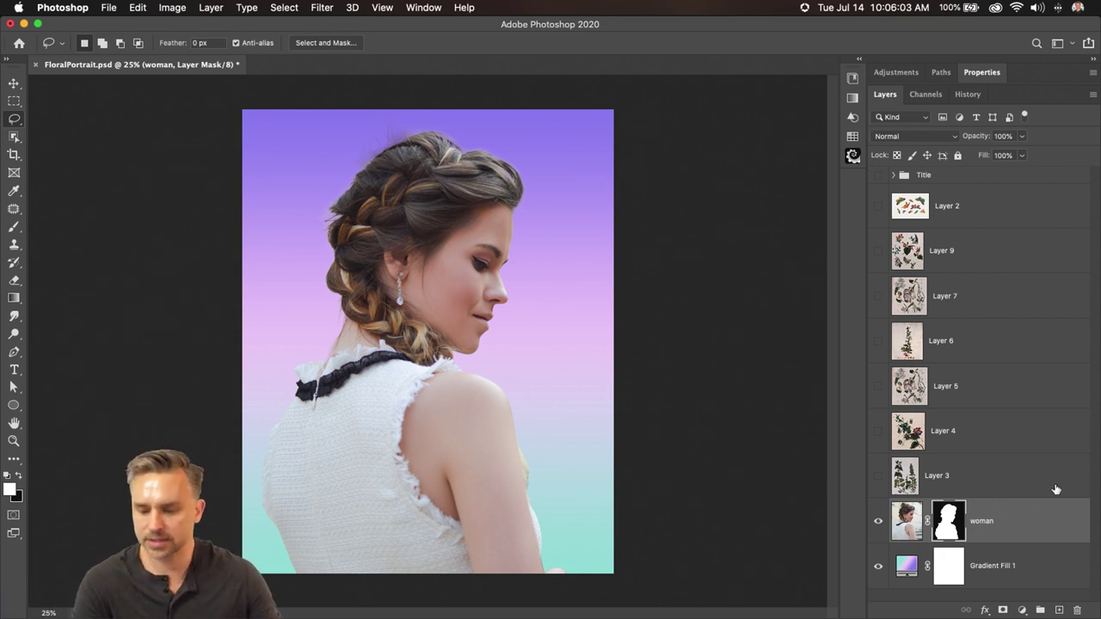
- Duplicate the woman layer, hide the original and delete the copy's layer mask
{"action": "key", "text": "super+j"}
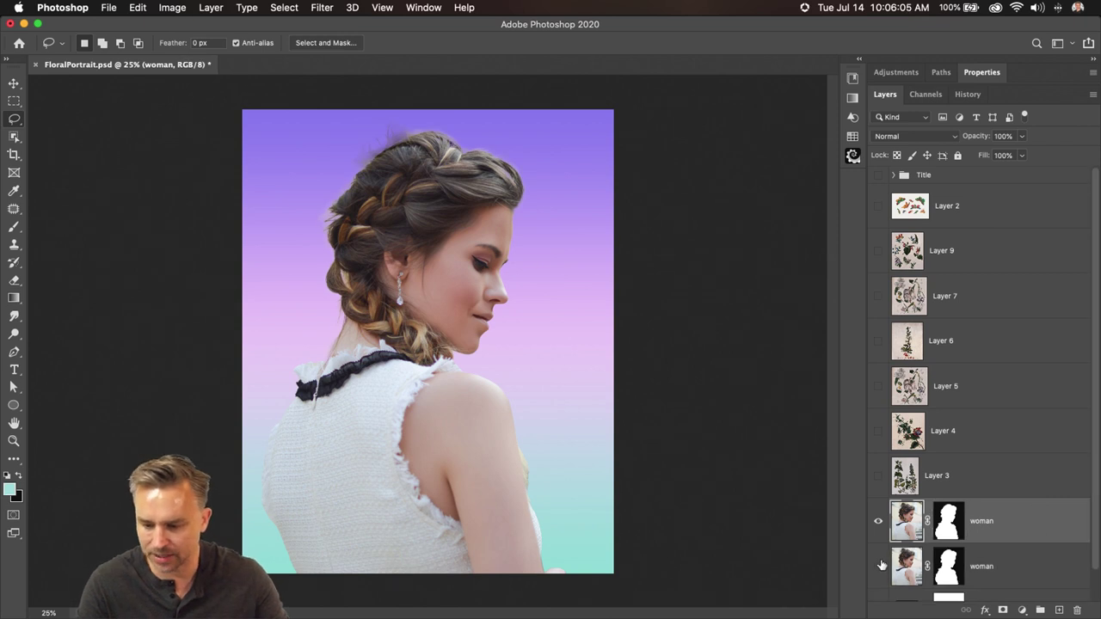
{"action": "right_click", "coordinate": [948, 521]}
{"action": "left_click", "coordinate": [998, 511]}
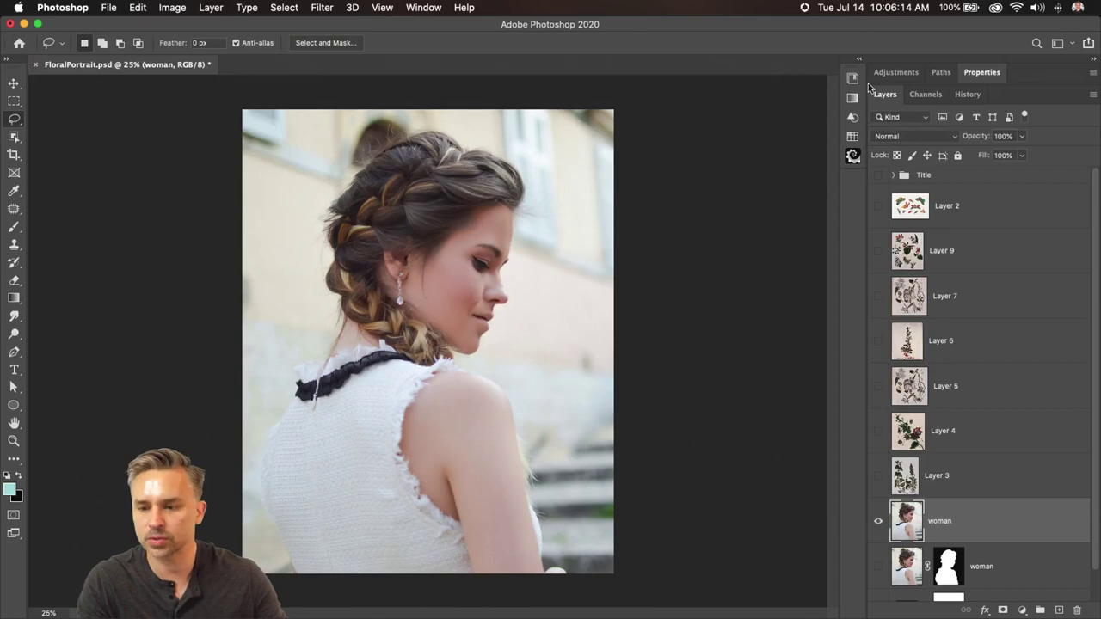
- Mask out the street background of the duplicated woman layer with the Remove Background action
{"action": "left_click", "coordinate": [985, 74]}
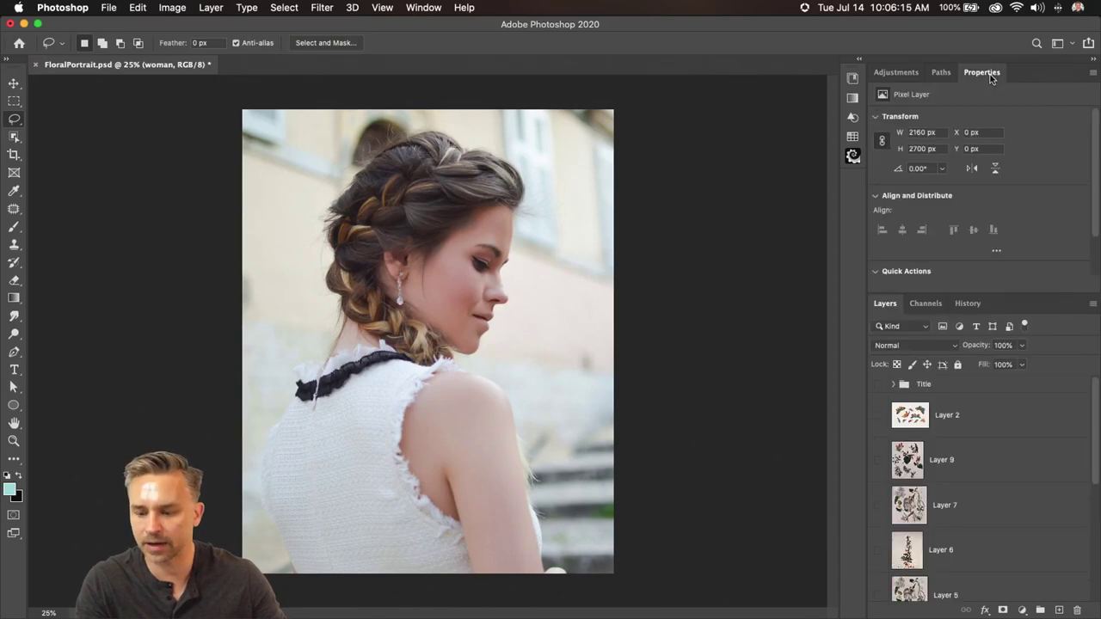
{"action": "scroll", "coordinate": [1003, 198], "scroll_direction": "down", "scroll_amount": 2}
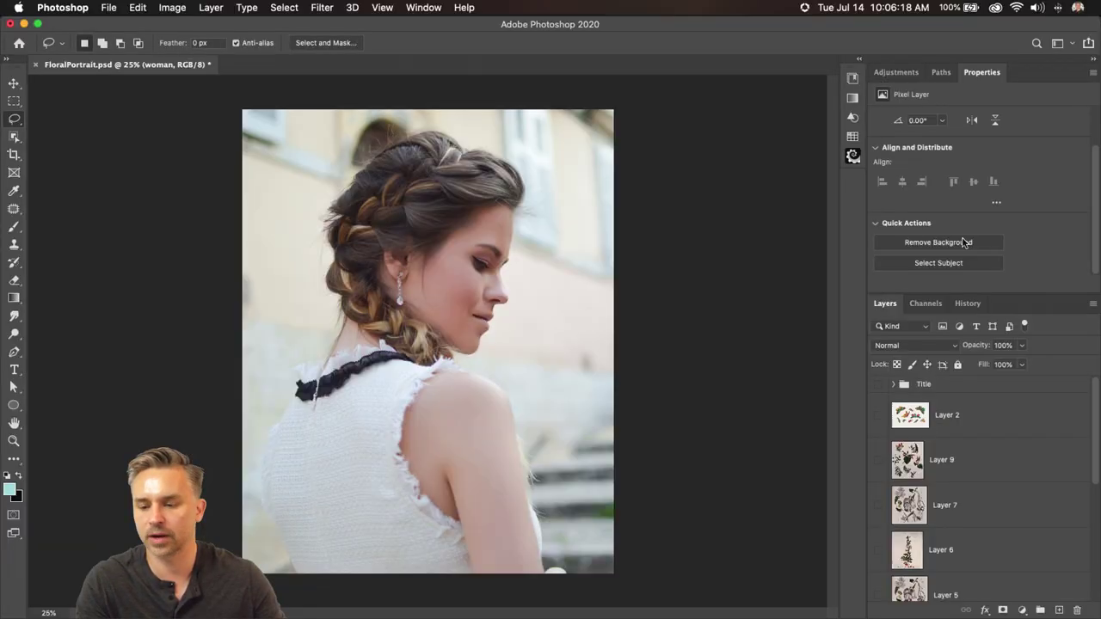
{"action": "left_click", "coordinate": [965, 243]}
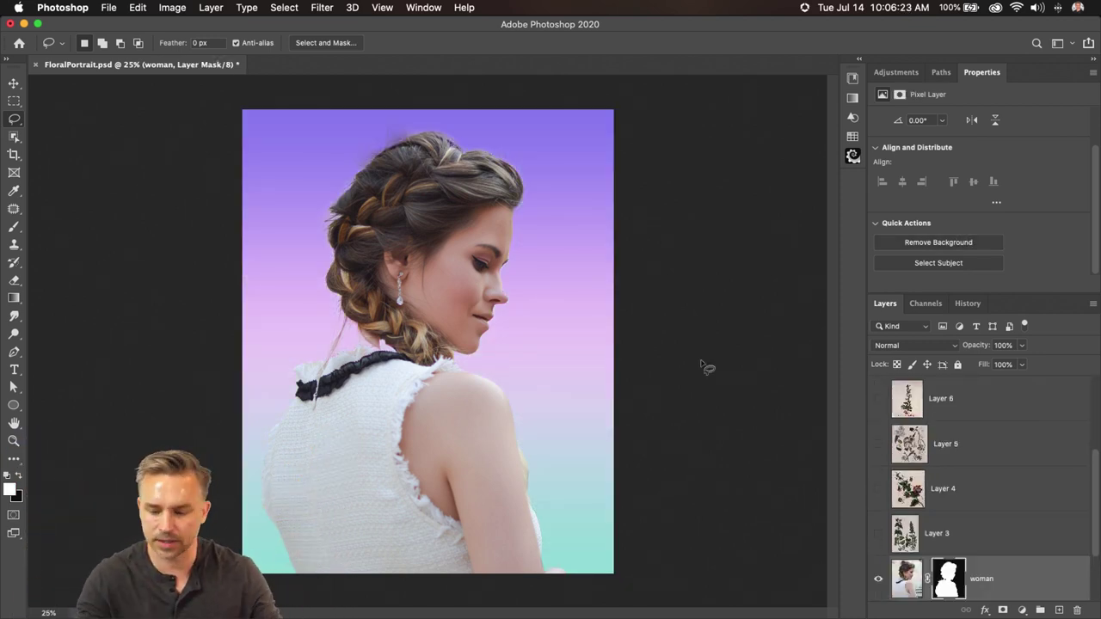
- Paint white over the missing neck on the duplicated woman layer's mask with an 80 px brush
{"action": "key", "text": "b"}
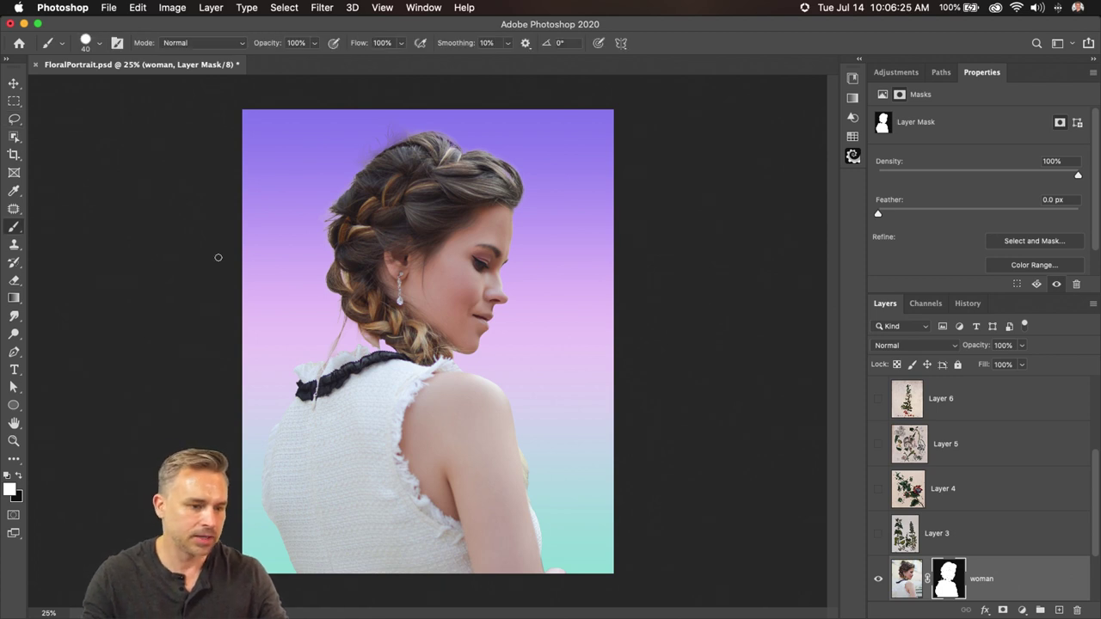
{"action": "key", "text": "bracketright"}
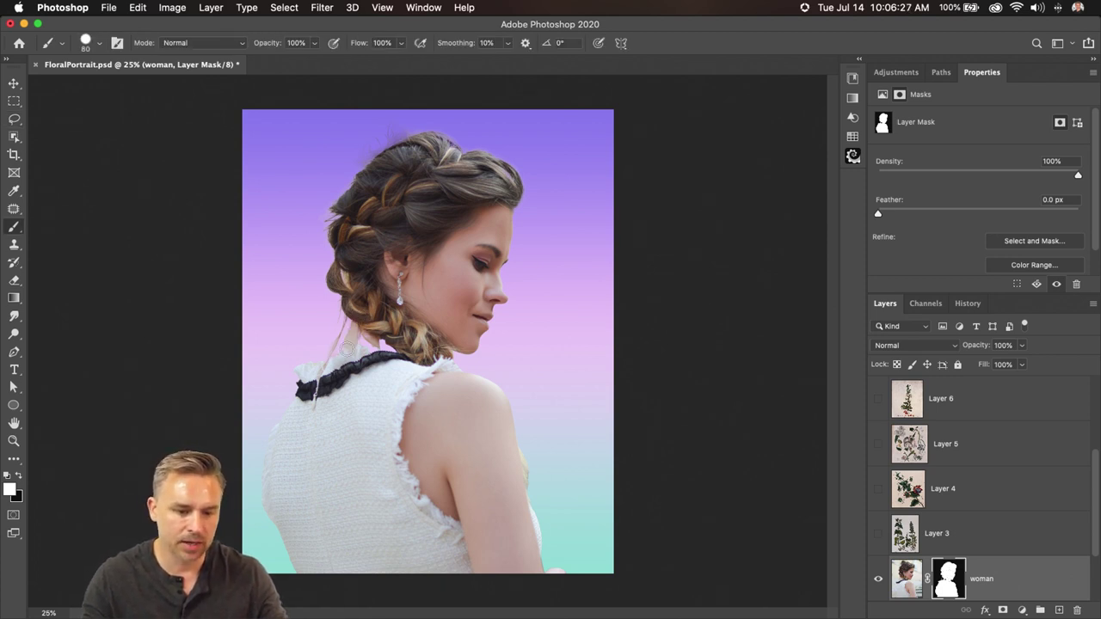
{"action": "left_click_drag", "start_coordinate": [334, 367], "coordinate": [351, 324]}
- Delete the duplicated woman layer, and show and select the original woman layer again
{"action": "left_click_drag", "start_coordinate": [984, 565], "coordinate": [1077, 610]}
{"action": "left_click", "coordinate": [877, 585]}
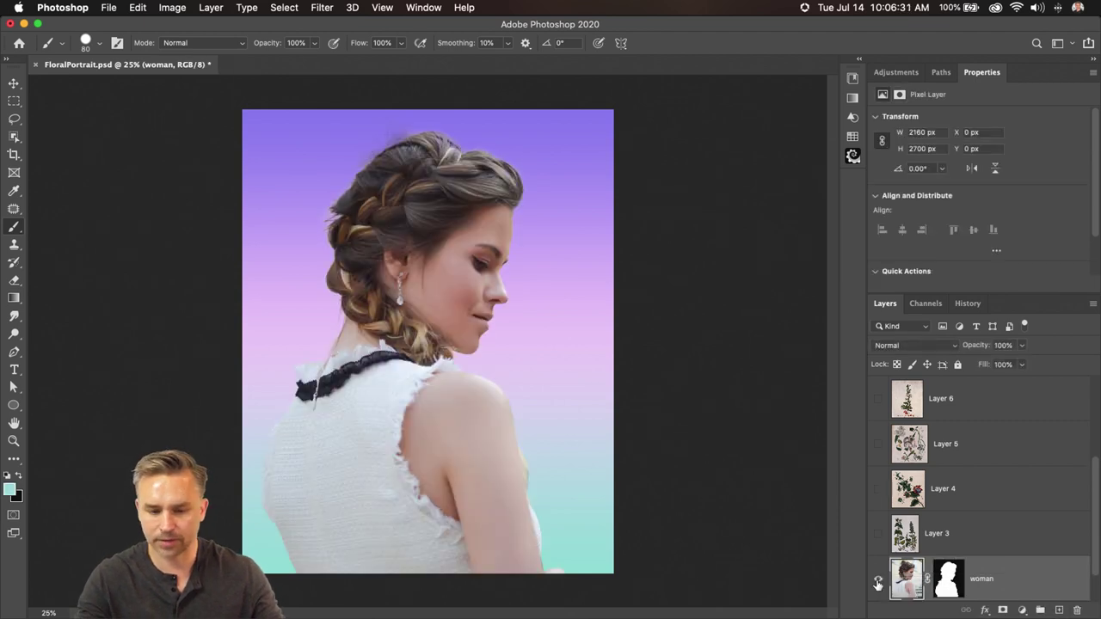
{"action": "scroll", "coordinate": [963, 578], "scroll_direction": "down", "scroll_amount": 1}
{"action": "left_click", "coordinate": [1009, 581]}
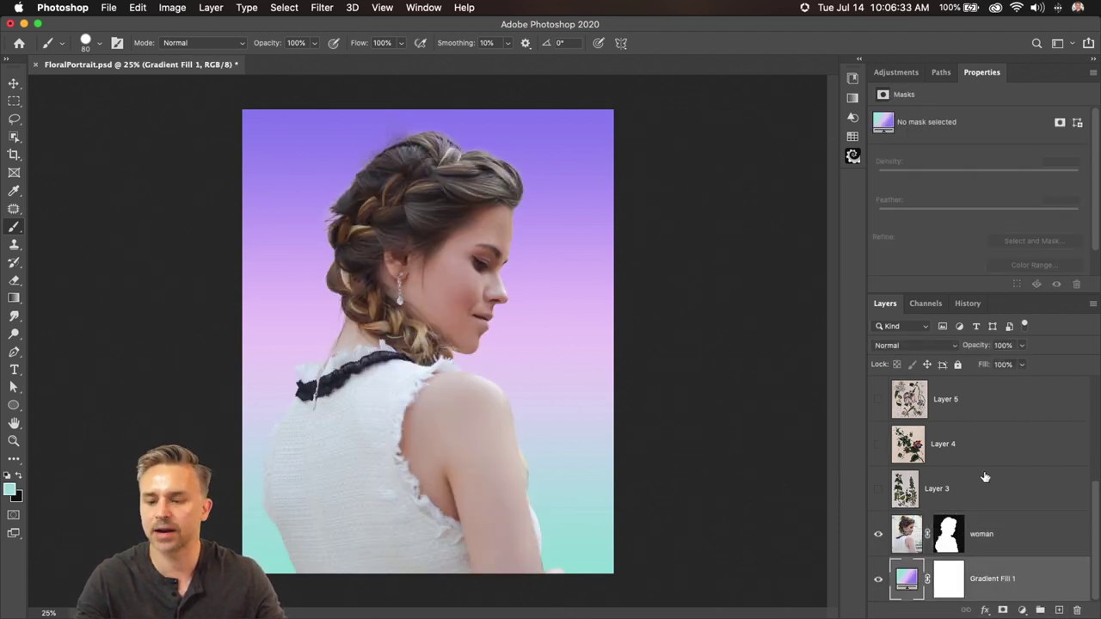
{"action": "left_click", "coordinate": [982, 534]}
- Show and select Layer 3 with the two plants, and activate the Object Selection tool
{"action": "left_click", "coordinate": [878, 489]}
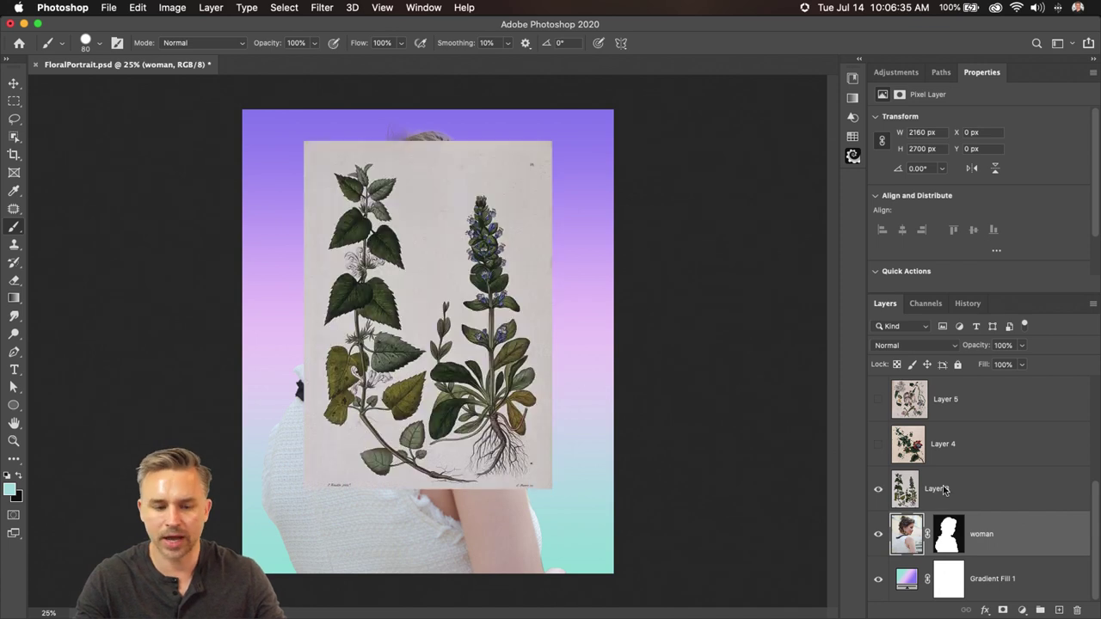
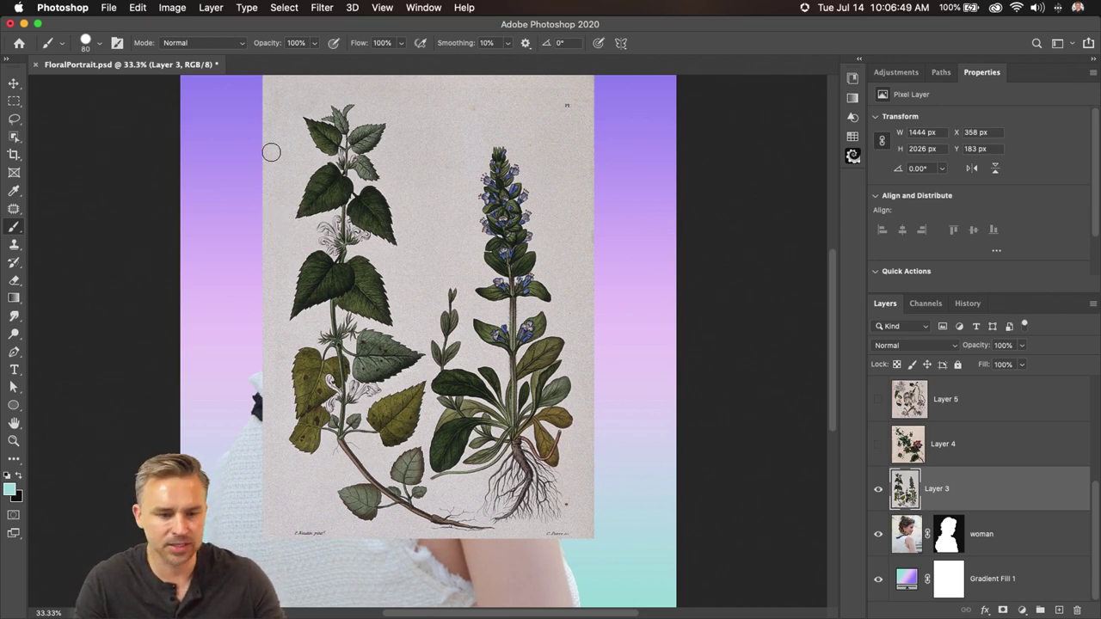
{"action": "left_click", "coordinate": [13, 102]}
{"action": "left_click", "coordinate": [14, 136]}
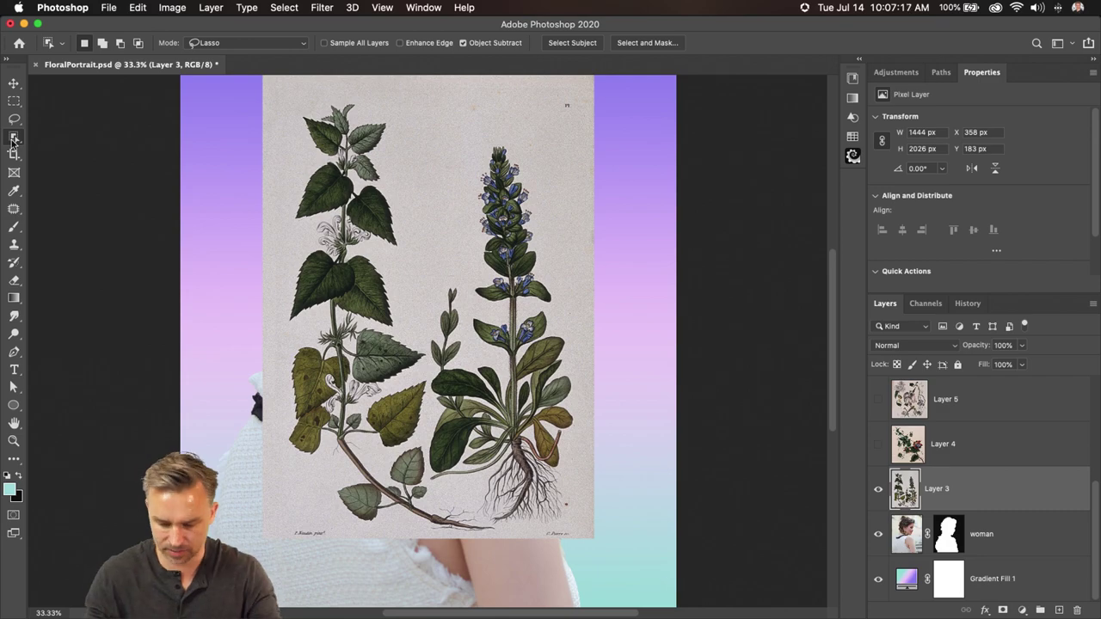
- Examine the leaf edges and the grainy paper background of Layer 3 at 100%
{"action": "key", "text": "super+equal"}
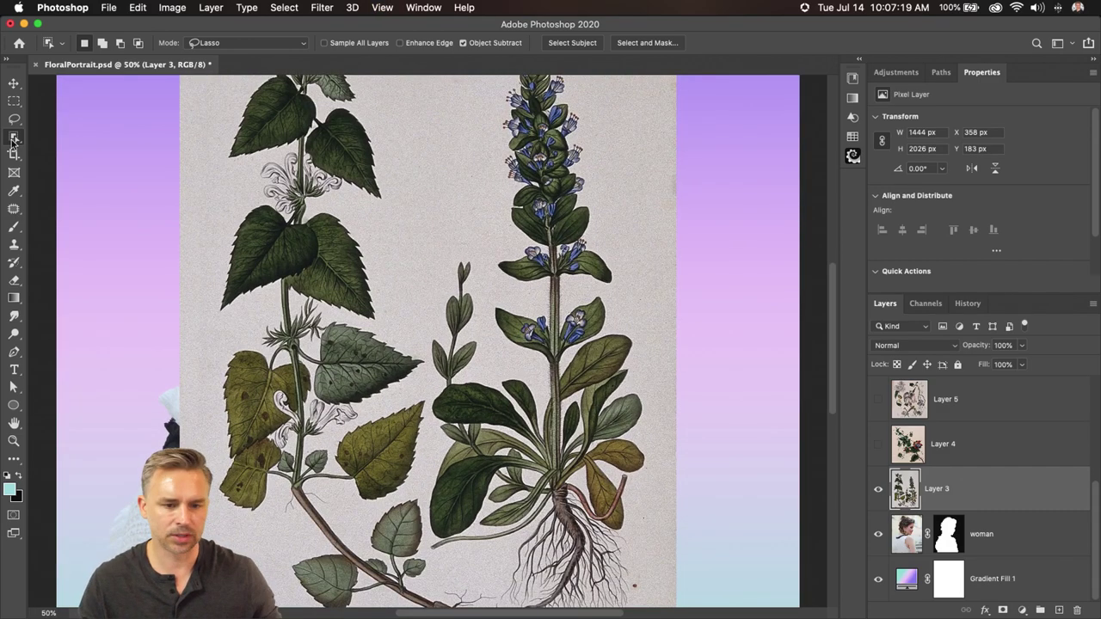
{"action": "key", "text": "super+equal"}
{"action": "key", "text": "super+equal"}
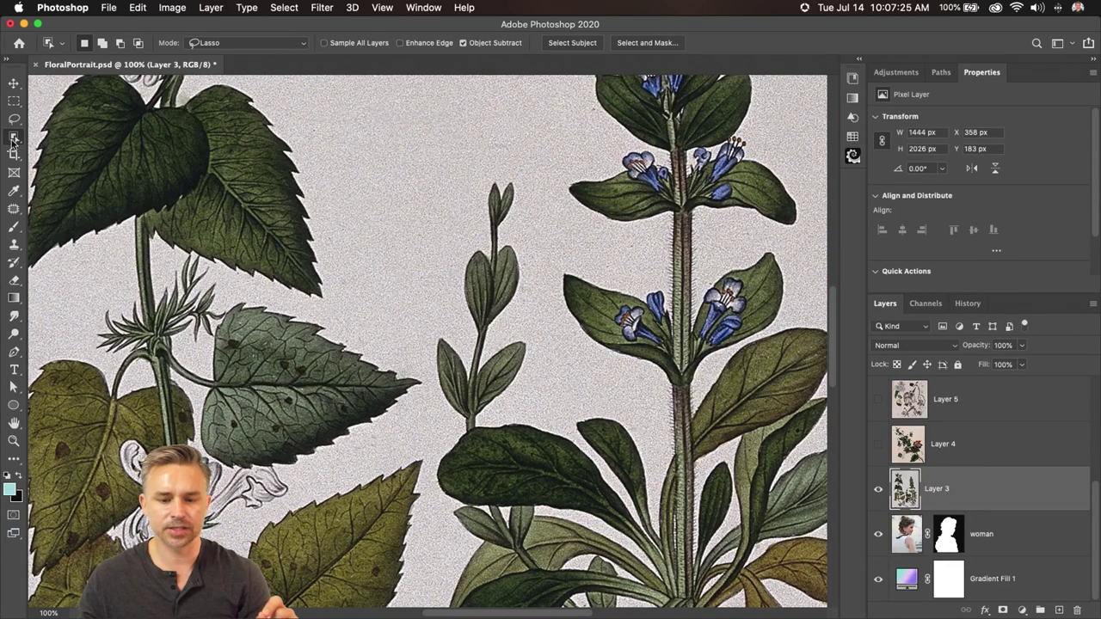
{"action": "left_click_drag", "start_coordinate": [386, 291], "coordinate": [424, 500]}
{"action": "key", "text": "super+minus"}
{"action": "key", "text": "super+minus"}
{"action": "key", "text": "super+minus"}
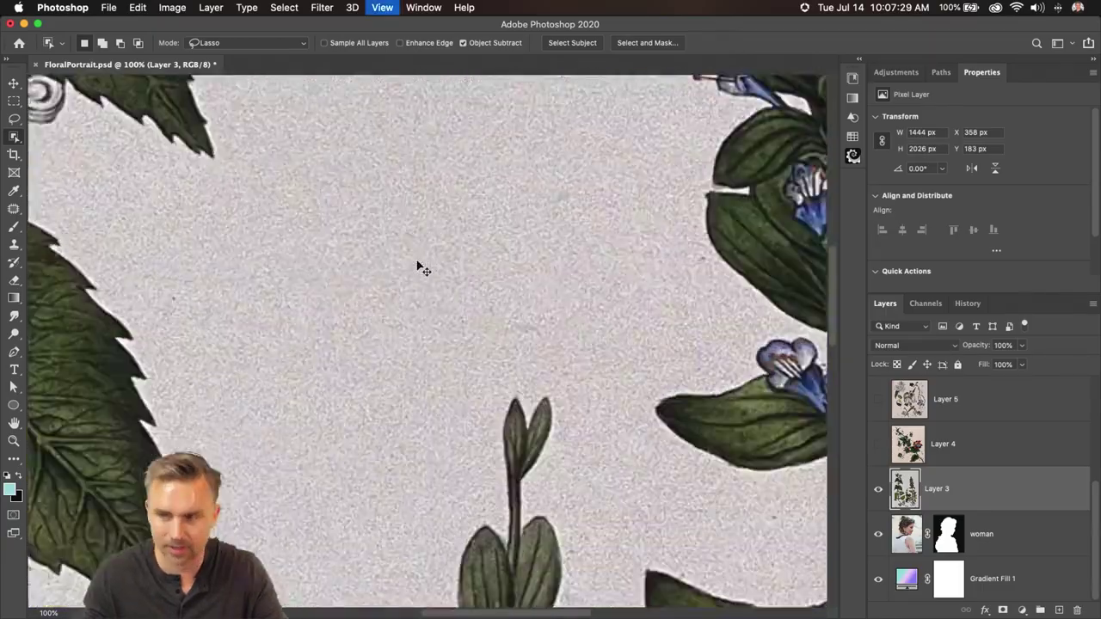
{"action": "key", "text": "super+minus"}
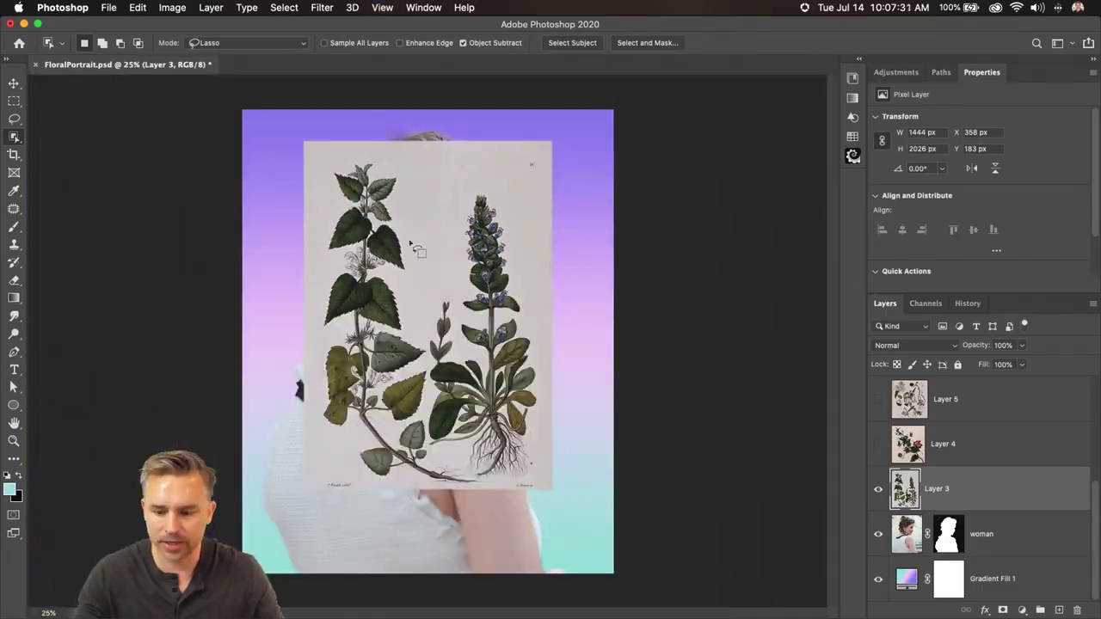
- Try Remove Background on Layer 3, check the plant cutout with the woman layer hidden, and undo the background removal
{"action": "left_click", "coordinate": [572, 44]}
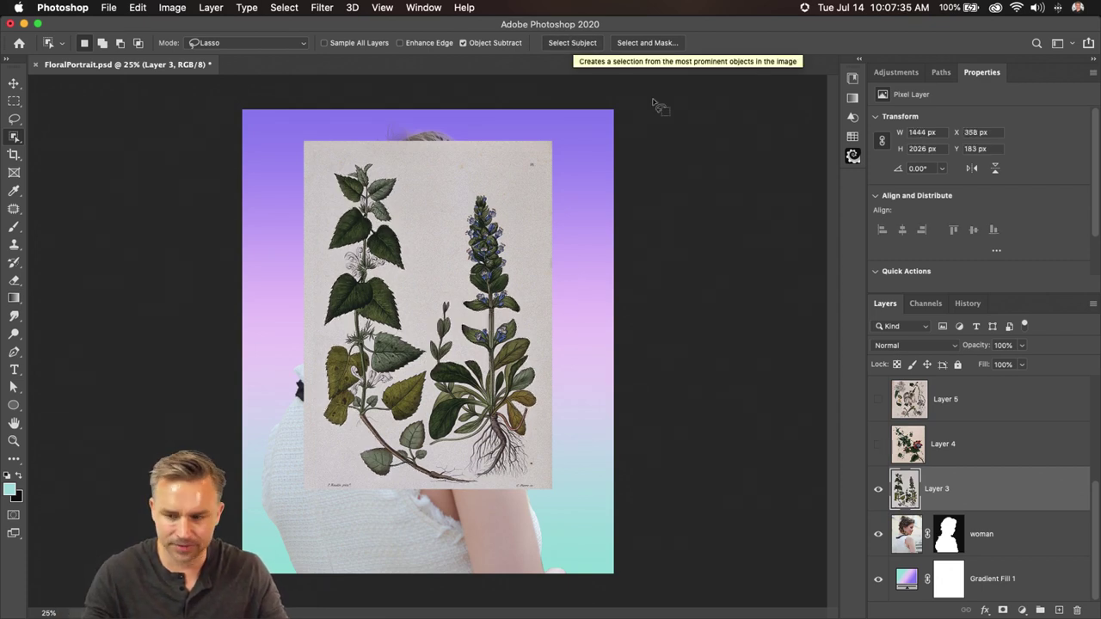
{"action": "scroll", "coordinate": [899, 269], "scroll_direction": "down", "scroll_amount": 2}
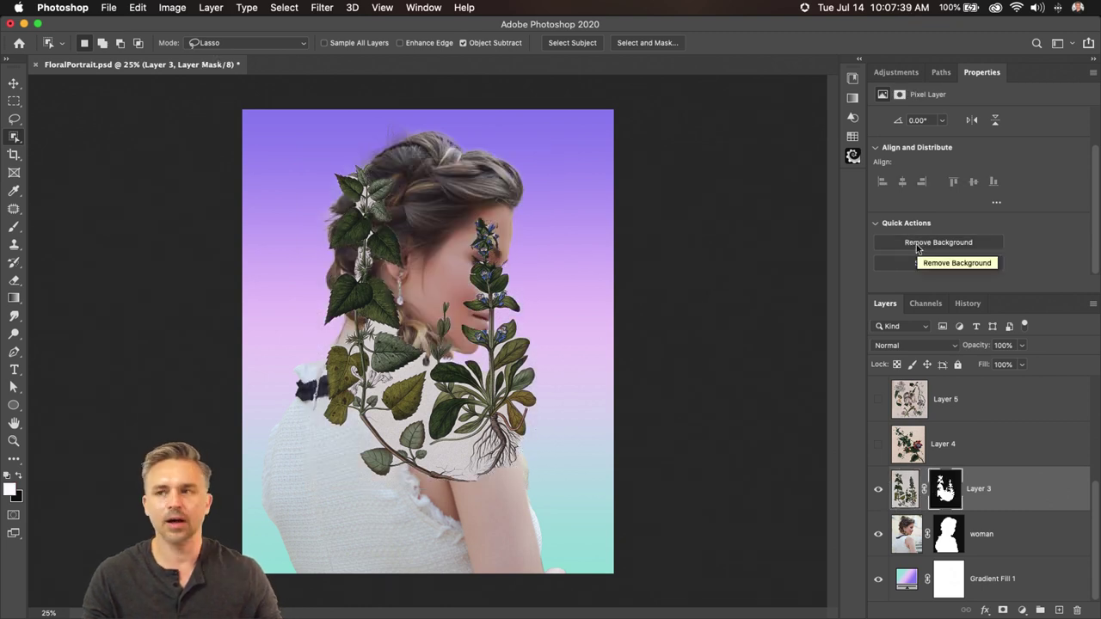
{"action": "left_click", "coordinate": [878, 536]}
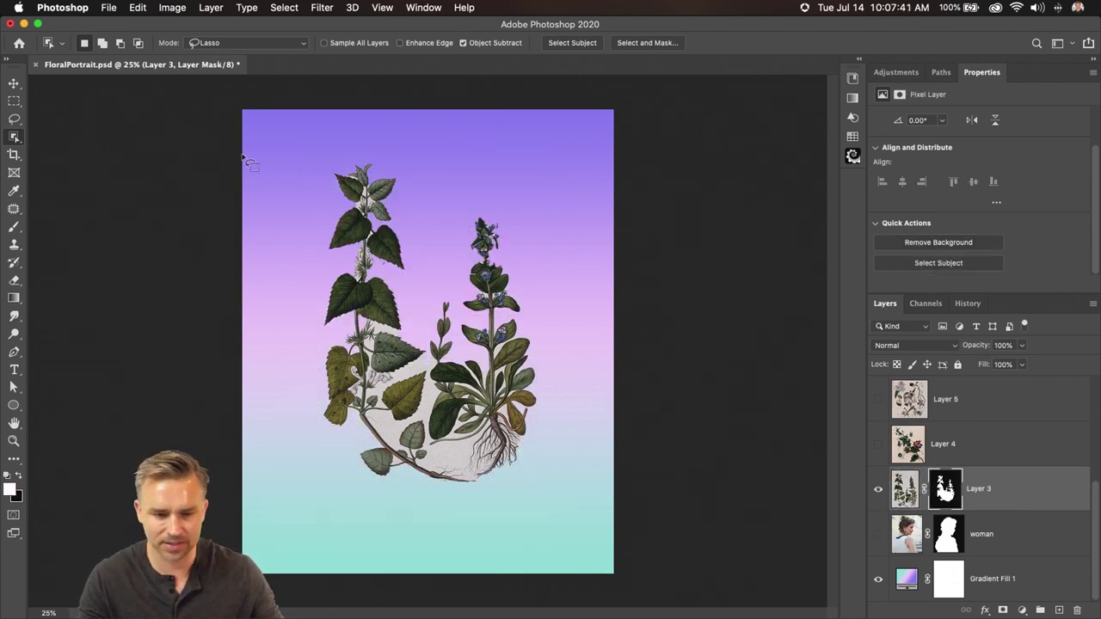
{"action": "key", "text": "super+equal"}
{"action": "key", "text": "super+equal"}
{"action": "key", "text": "super+equal"}
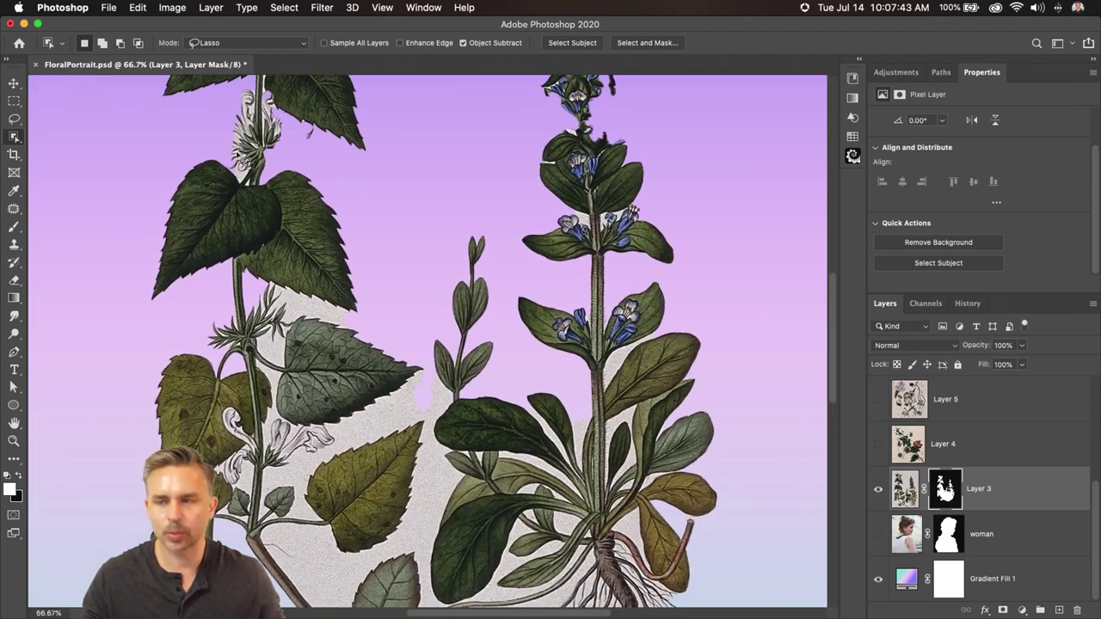
{"action": "mouse_move", "coordinate": [238, 210]}
{"action": "left_mouse_down"}
{"action": "mouse_move", "coordinate": [272, 295]}
{"action": "mouse_move", "coordinate": [411, 393]}
{"action": "mouse_move", "coordinate": [281, 165]}
{"action": "left_mouse_up"}
{"action": "key", "text": "super+z"}
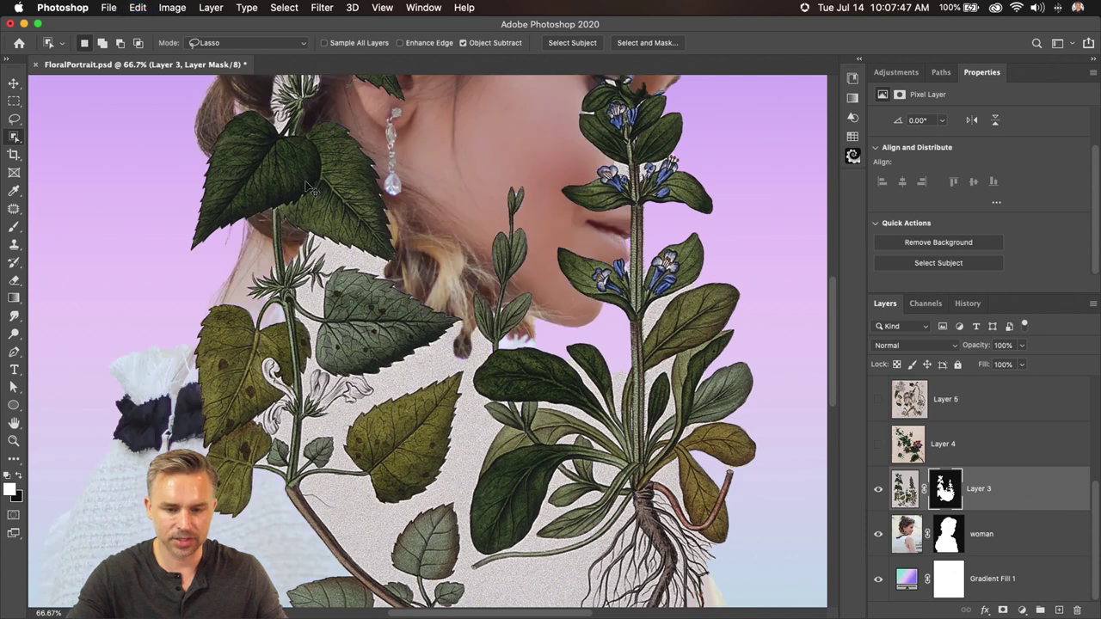
{"action": "key", "text": "super+z"}
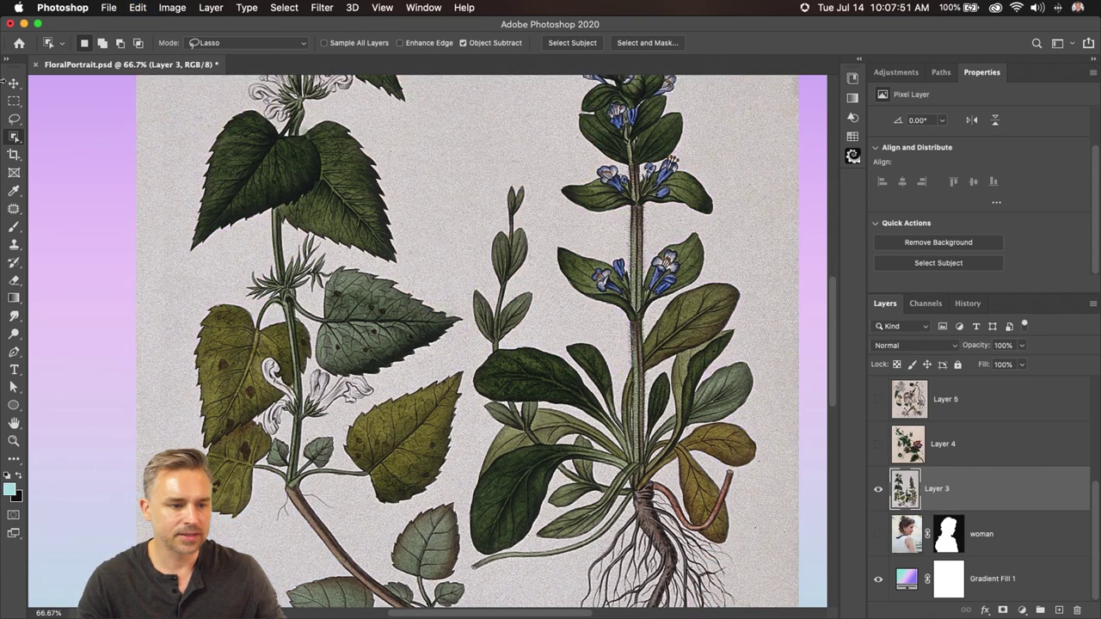
- Select Layer 3's paper background with the Magic Wand set to Point Sample, first with Anti-alias and again without it
{"action": "left_click", "coordinate": [8, 138]}
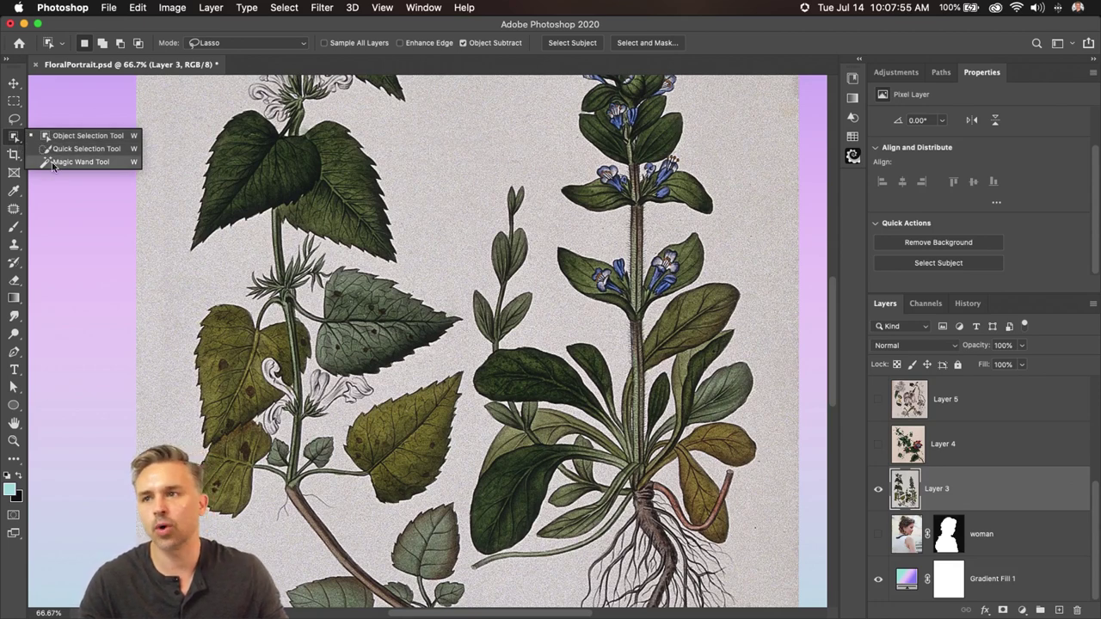
{"action": "left_click", "coordinate": [78, 161]}
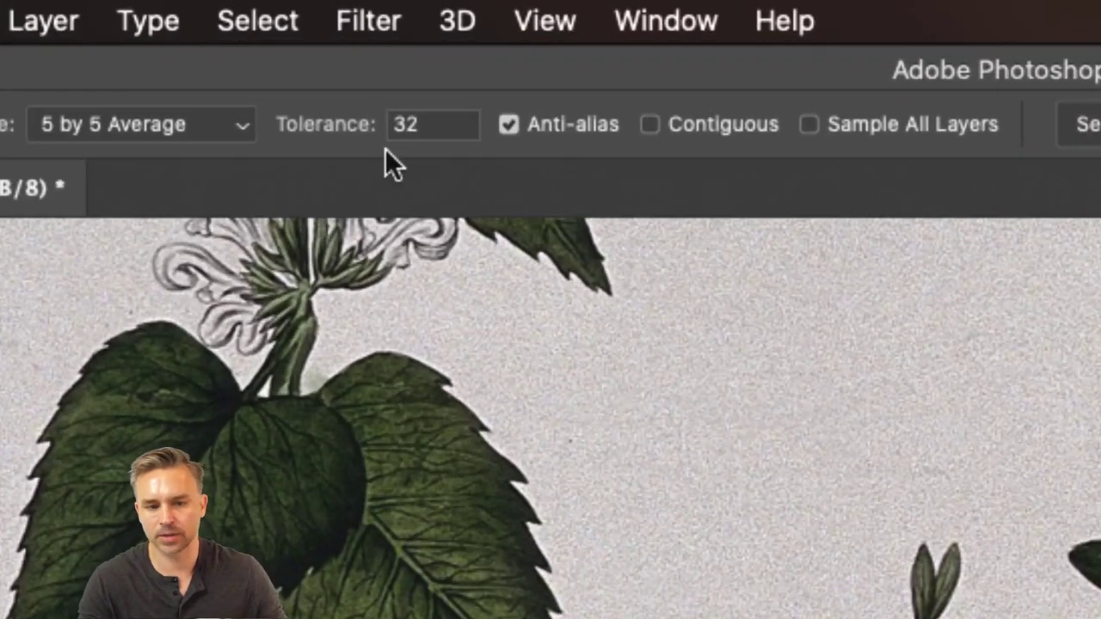
{"action": "left_click", "coordinate": [173, 129]}
{"action": "left_click", "coordinate": [167, 63]}
{"action": "left_click", "coordinate": [725, 440]}
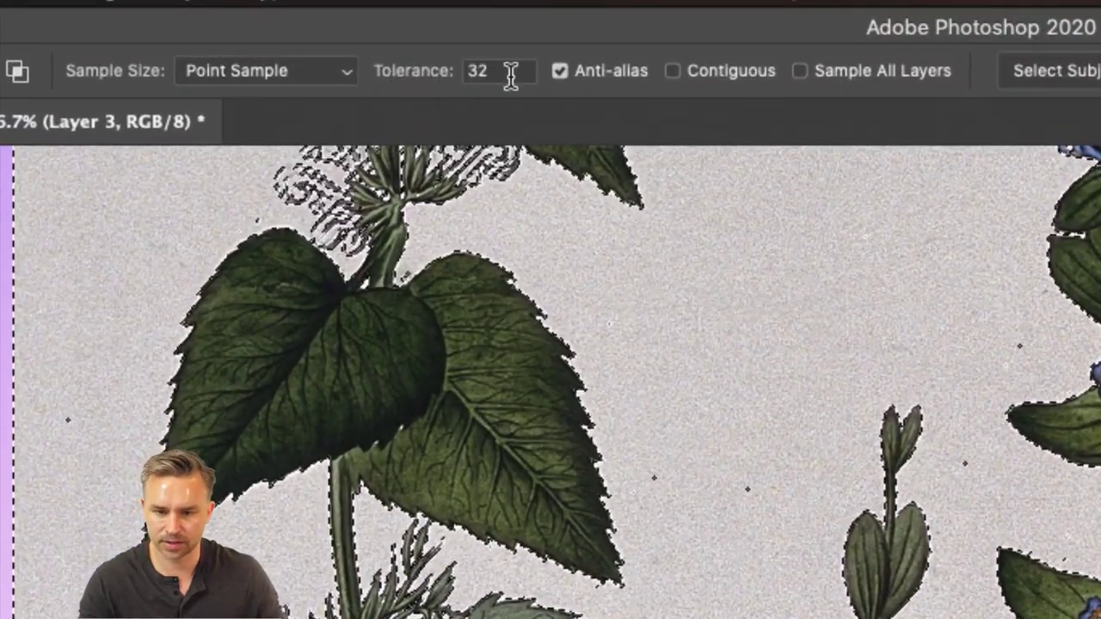
{"action": "left_click", "coordinate": [559, 71]}
{"action": "left_click", "coordinate": [658, 316]}
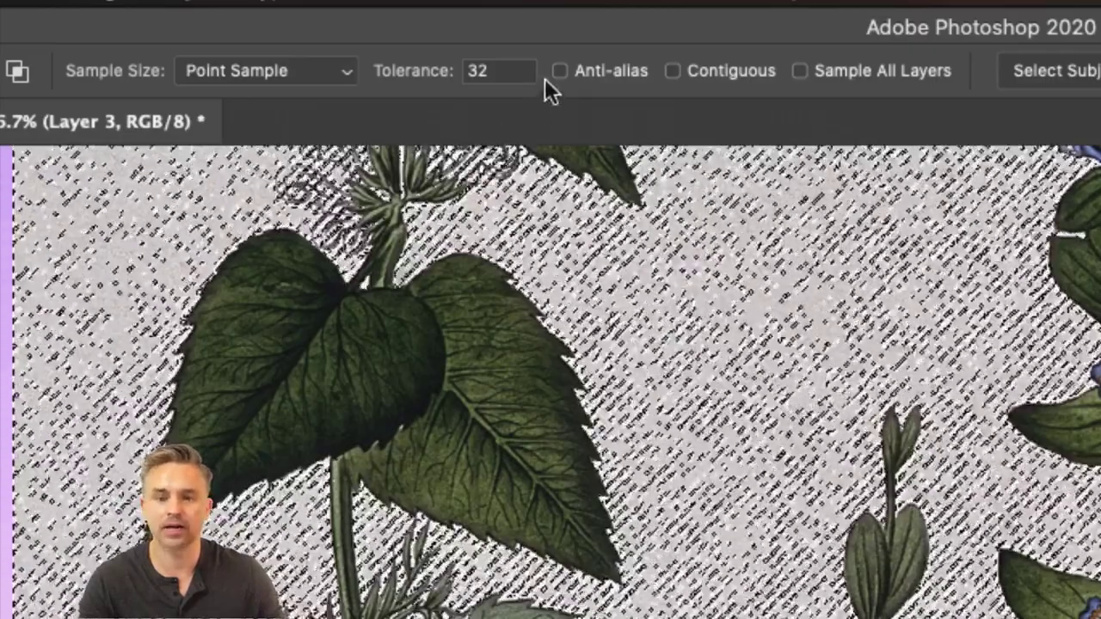
- Select Layer 3's paper background using the Magic Wand with Anti-alias on, and set the sample size to 11 by 11 Average
{"action": "left_click", "coordinate": [558, 72]}
{"action": "left_click", "coordinate": [720, 307]}
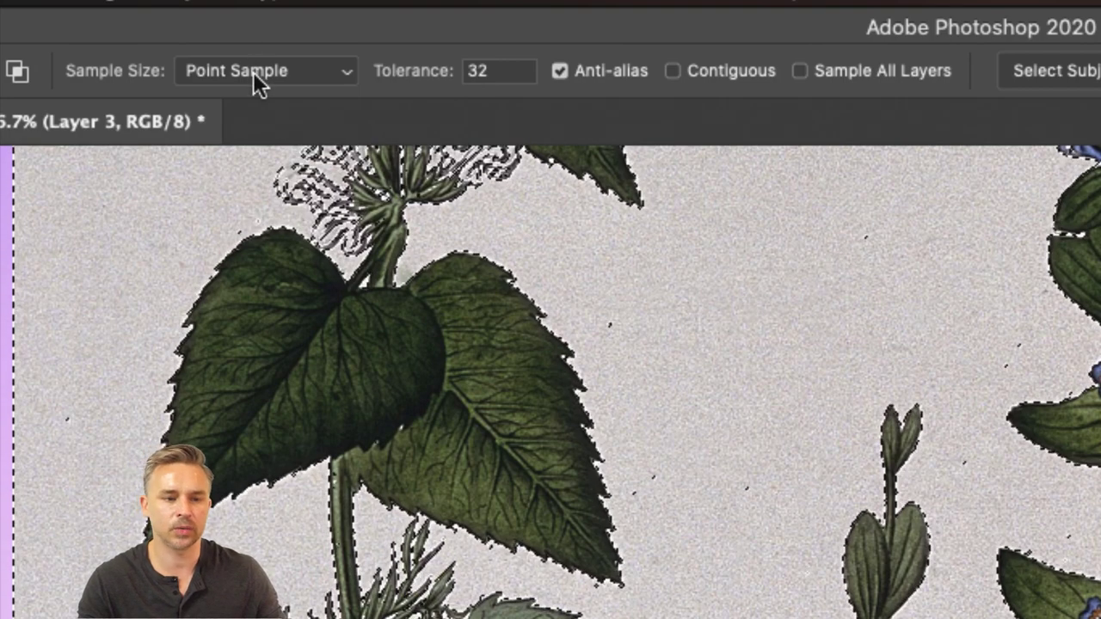
{"action": "left_click", "coordinate": [216, 70]}
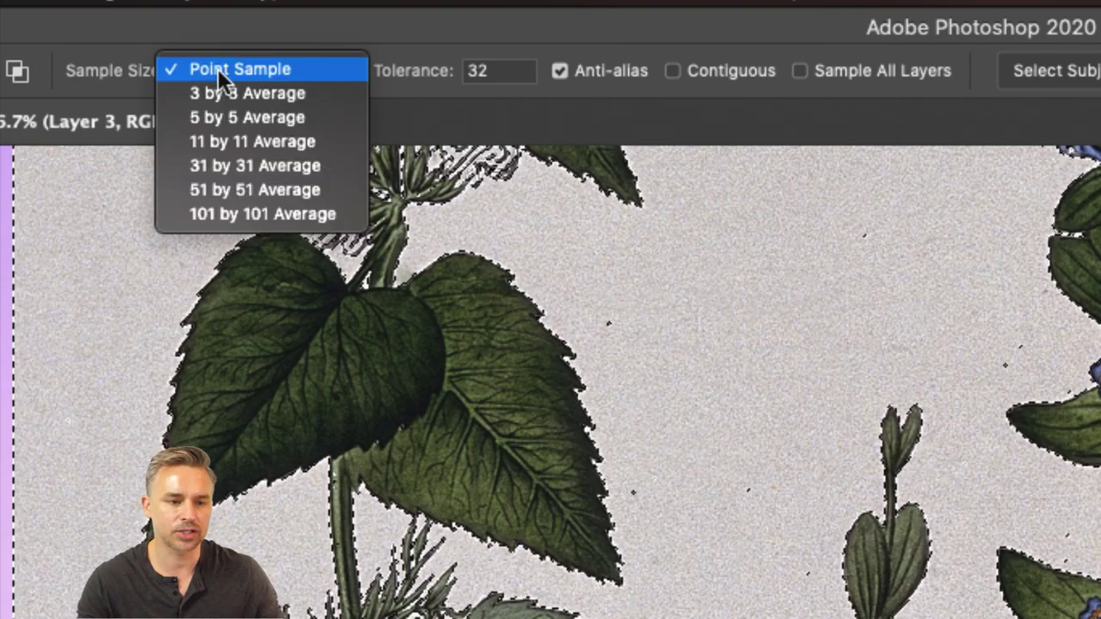
{"action": "left_click", "coordinate": [251, 140]}
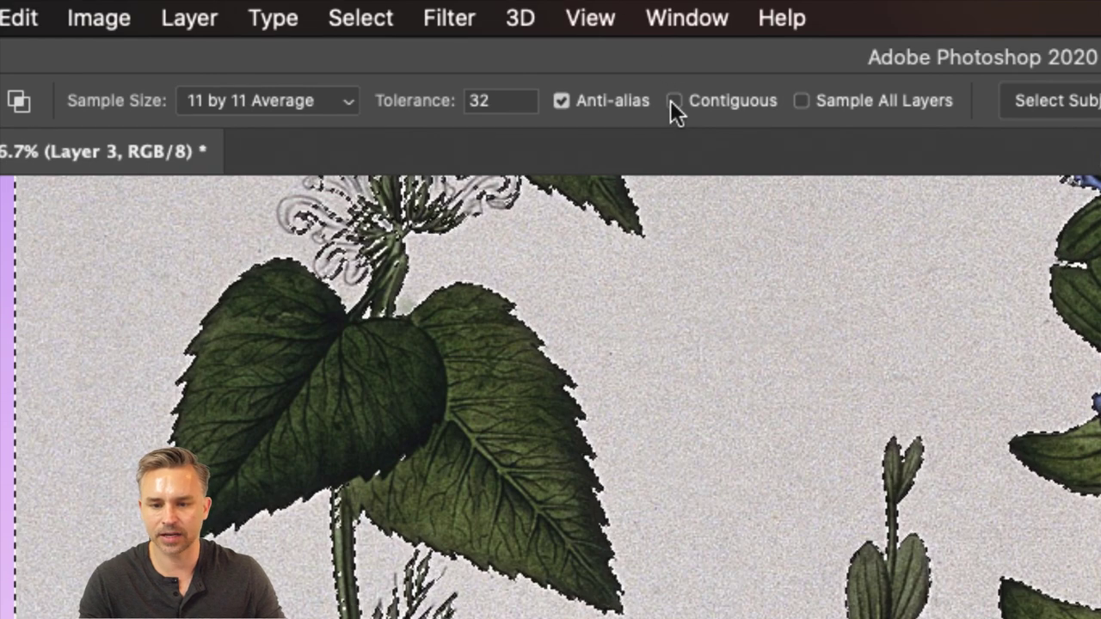
- Select Layer 3's paper background with Contiguous on, and again with Contiguous off to include the enclosed gaps
{"action": "left_click", "coordinate": [674, 101]}
{"action": "key", "text": "super+d"}
{"action": "left_click", "coordinate": [700, 395]}
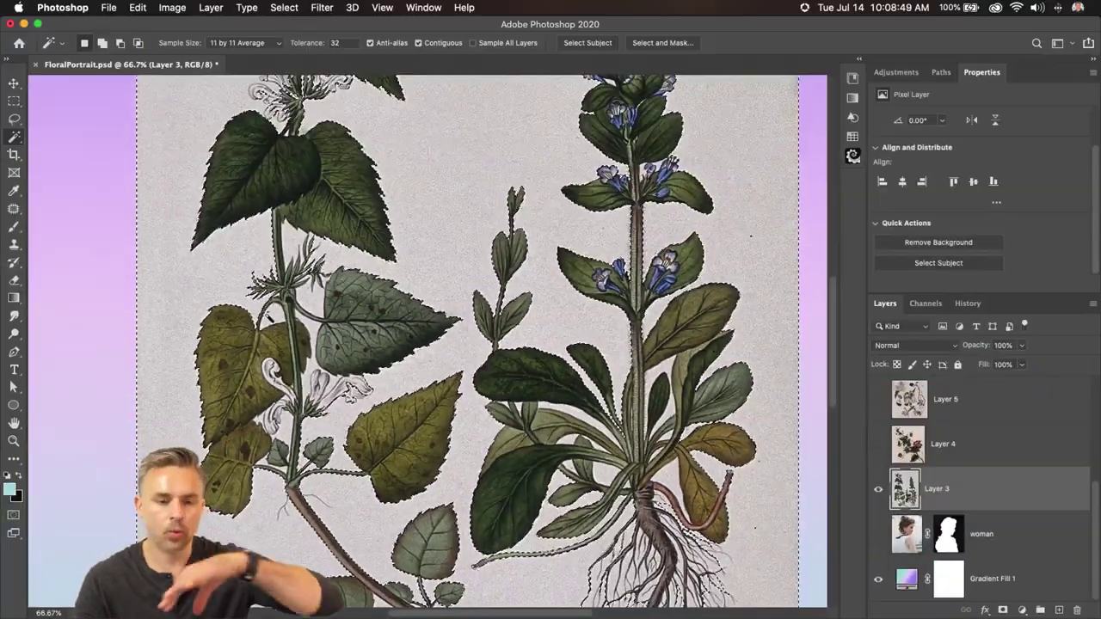
{"action": "scroll", "coordinate": [417, 259], "scroll_direction": "up", "scroll_amount": 6}
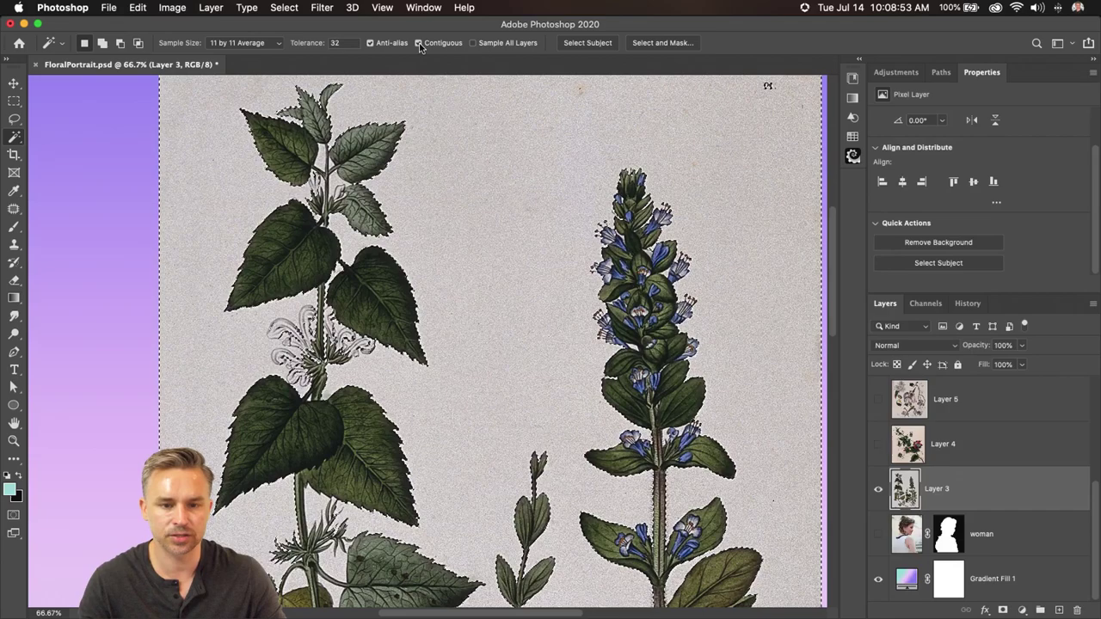
{"action": "left_click", "coordinate": [471, 199]}
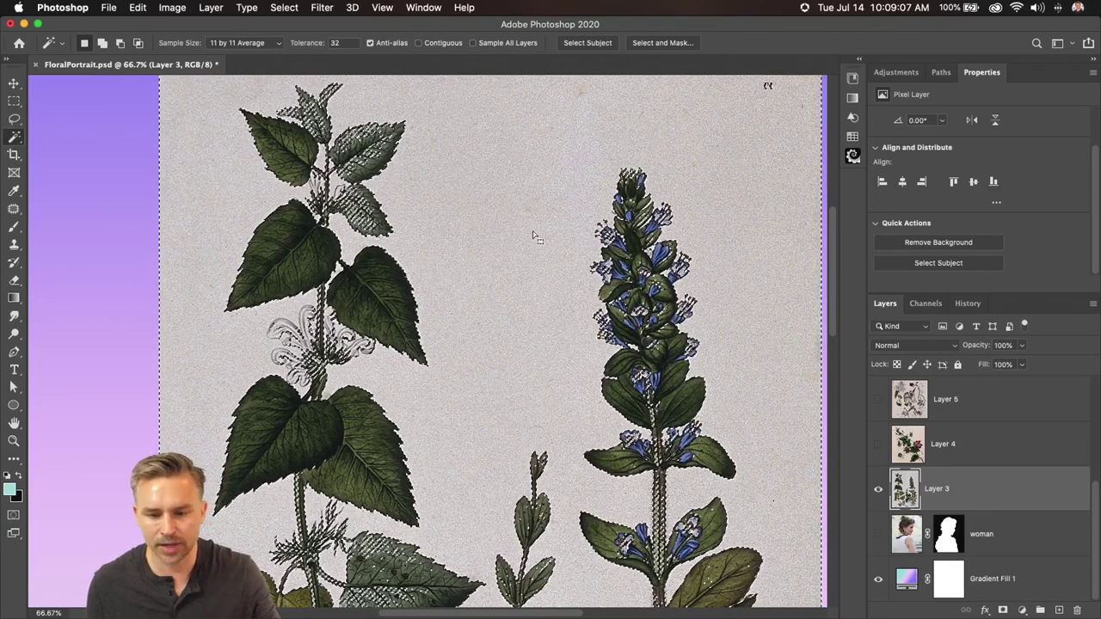
- Try masking Layer 3 with the background selection and inverting the mask, and undo both
{"action": "scroll", "coordinate": [768, 85], "scroll_direction": "down", "scroll_amount": 10}
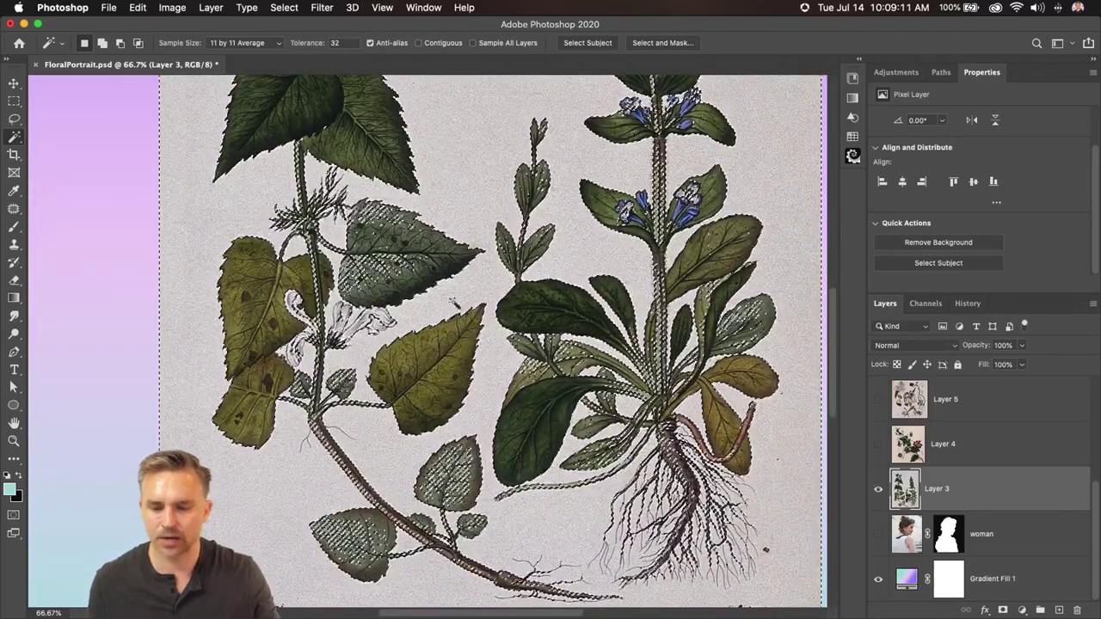
{"action": "left_click", "coordinate": [1002, 609]}
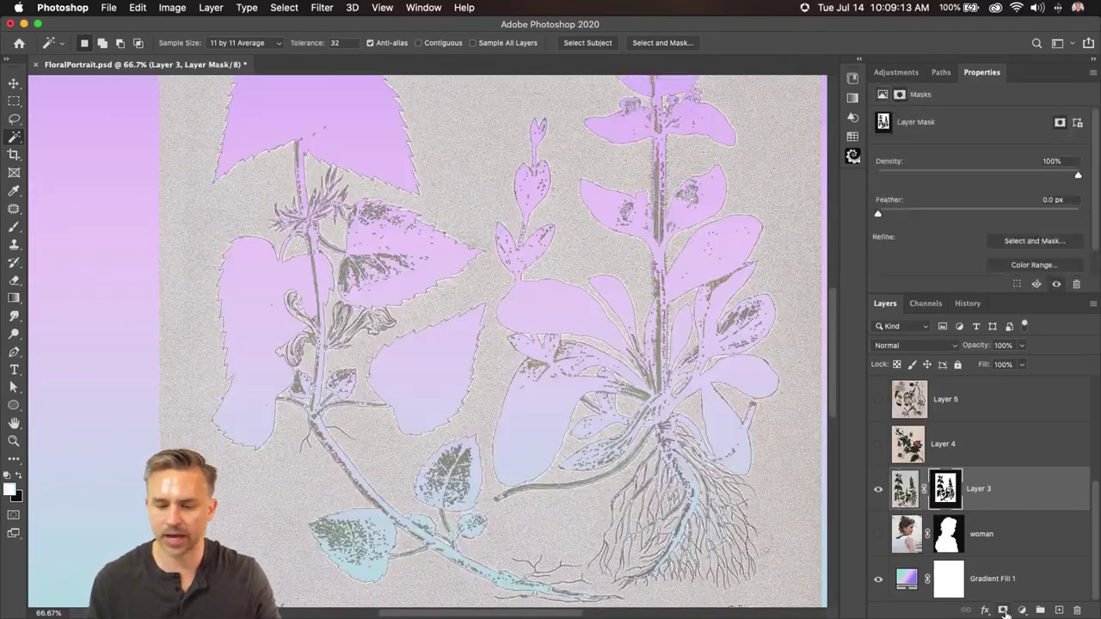
{"action": "key", "text": "super+i"}
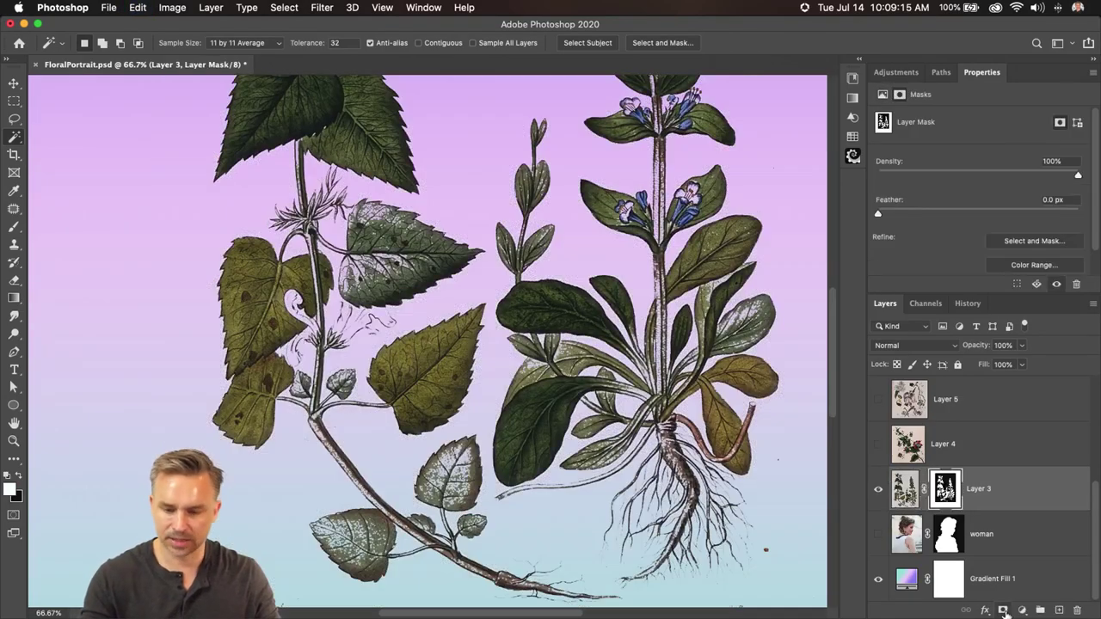
{"action": "key", "text": "super+z"}
{"action": "key", "text": "super+z"}
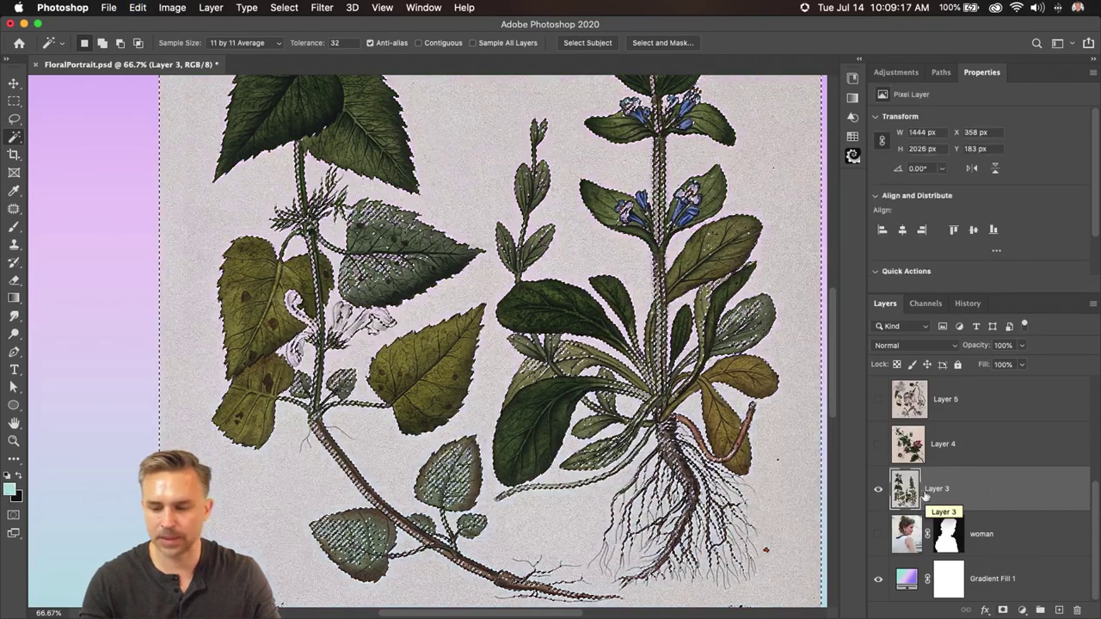
- Subtract the stray selected specks inside the left plant's large grey-green leaf using the Quick Selection tool
{"action": "right_click", "coordinate": [13, 138]}
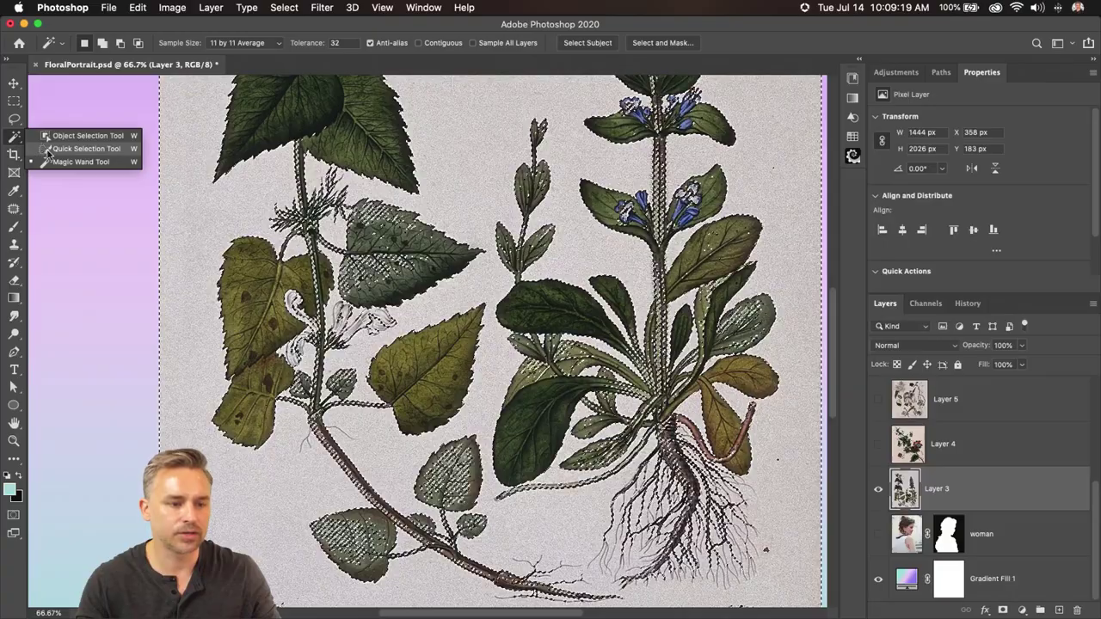
{"action": "left_click", "coordinate": [47, 151]}
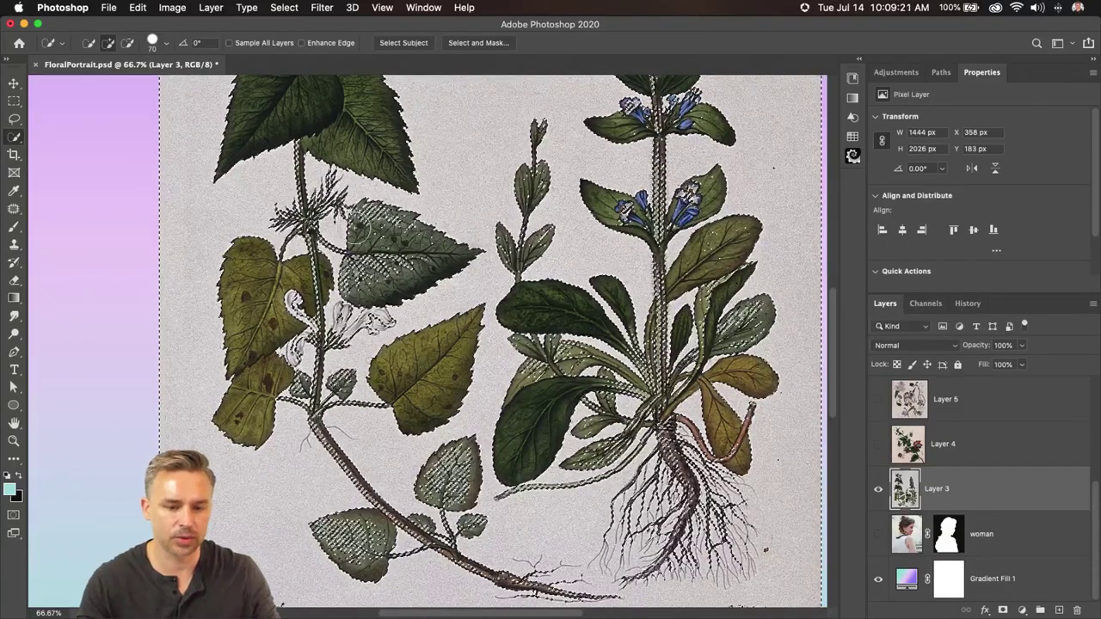
{"action": "key", "text": "super+equal"}
{"action": "key", "text": "super+equal"}
{"action": "key", "text": "super+equal"}
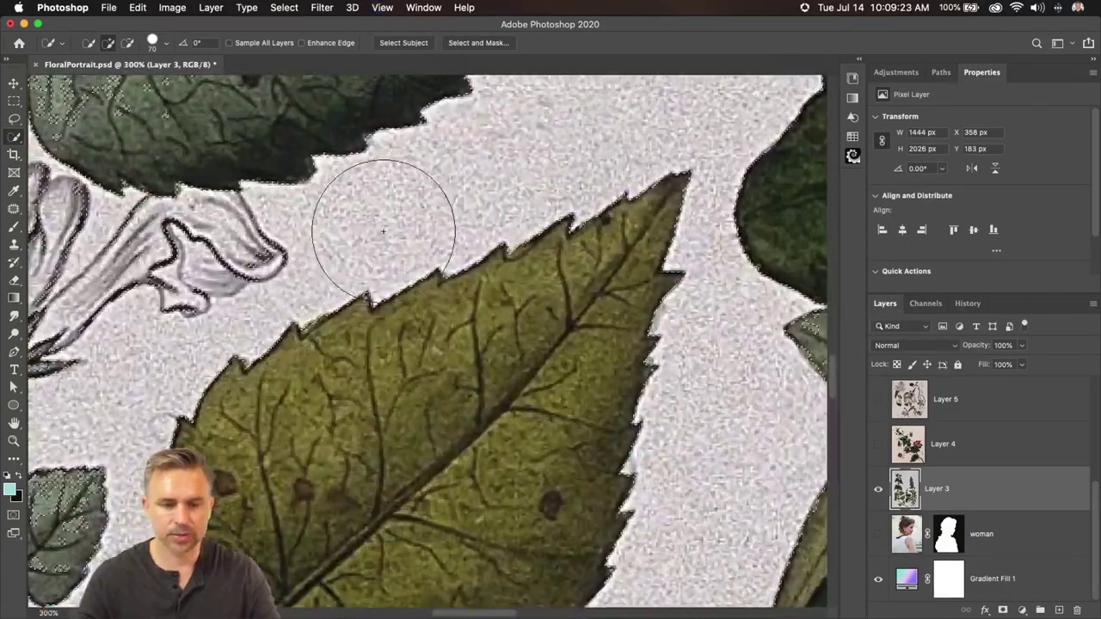
{"action": "scroll", "coordinate": [279, 176], "scroll_direction": "right", "scroll_amount": 10}
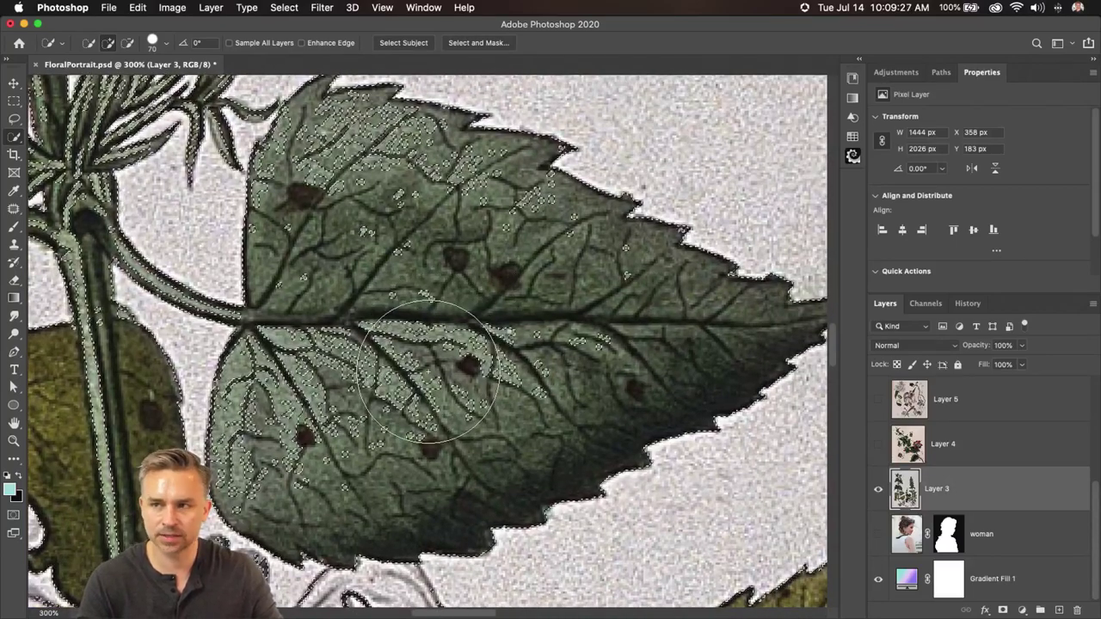
{"action": "left_click_drag", "start_coordinate": [427, 372], "coordinate": [545, 407], "text": "alt"}
{"action": "scroll", "coordinate": [572, 400], "scroll_direction": "up", "scroll_amount": 10}
{"action": "scroll", "coordinate": [571, 396], "scroll_direction": "down", "scroll_amount": 8}
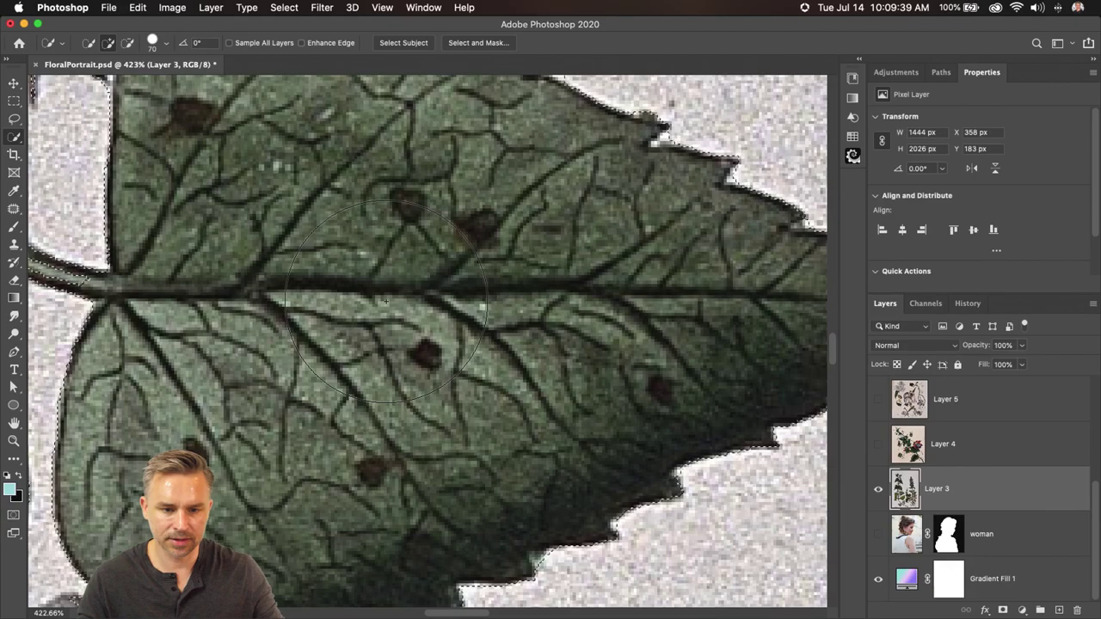
- Subtract the stray selected specks inside the other pale leaves of both plants using a Quick Selection brush of size 45
{"action": "key", "text": "super+0"}
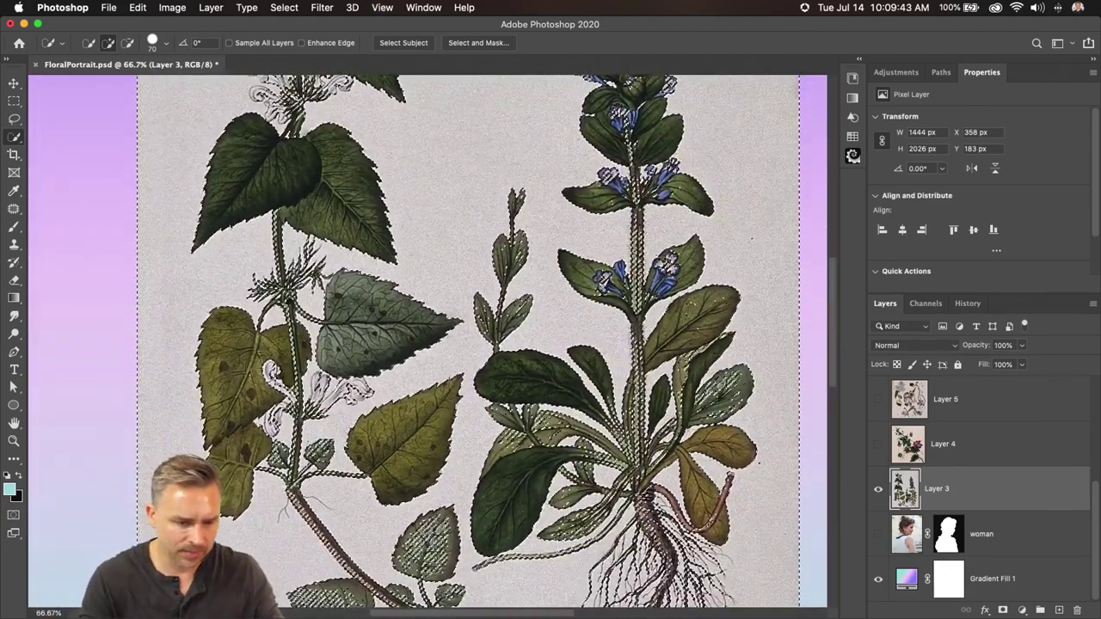
{"action": "key", "text": "alt"}
{"action": "left_click", "coordinate": [738, 389]}
{"action": "left_click", "coordinate": [424, 551]}
{"action": "scroll", "coordinate": [424, 551], "scroll_direction": "down", "scroll_amount": 5}
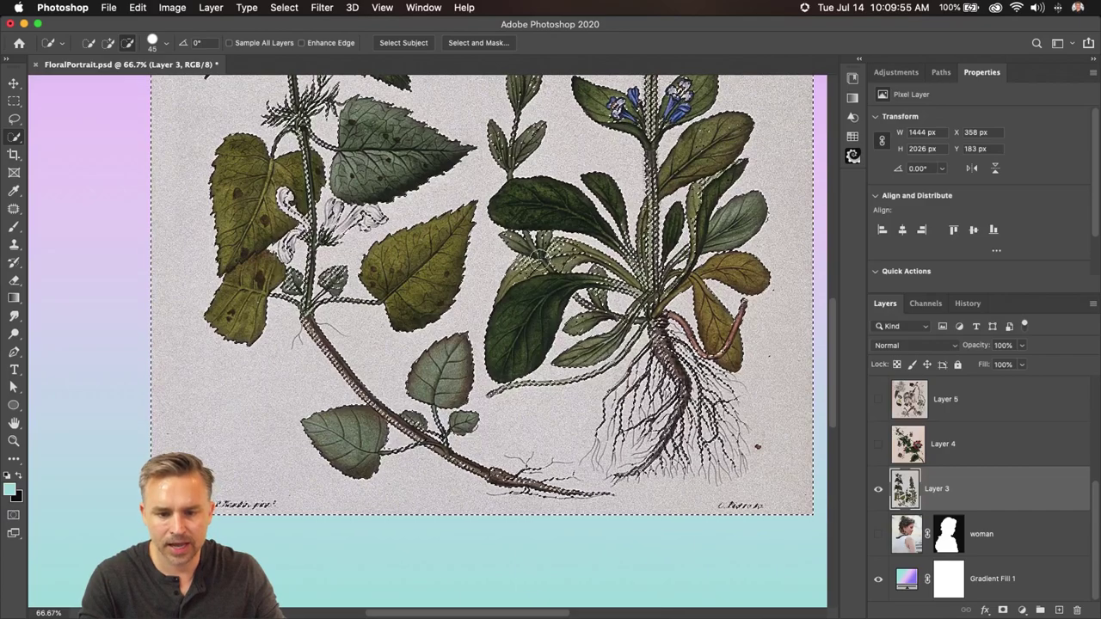
{"action": "scroll", "coordinate": [231, 173], "scroll_direction": "up", "scroll_amount": 10}
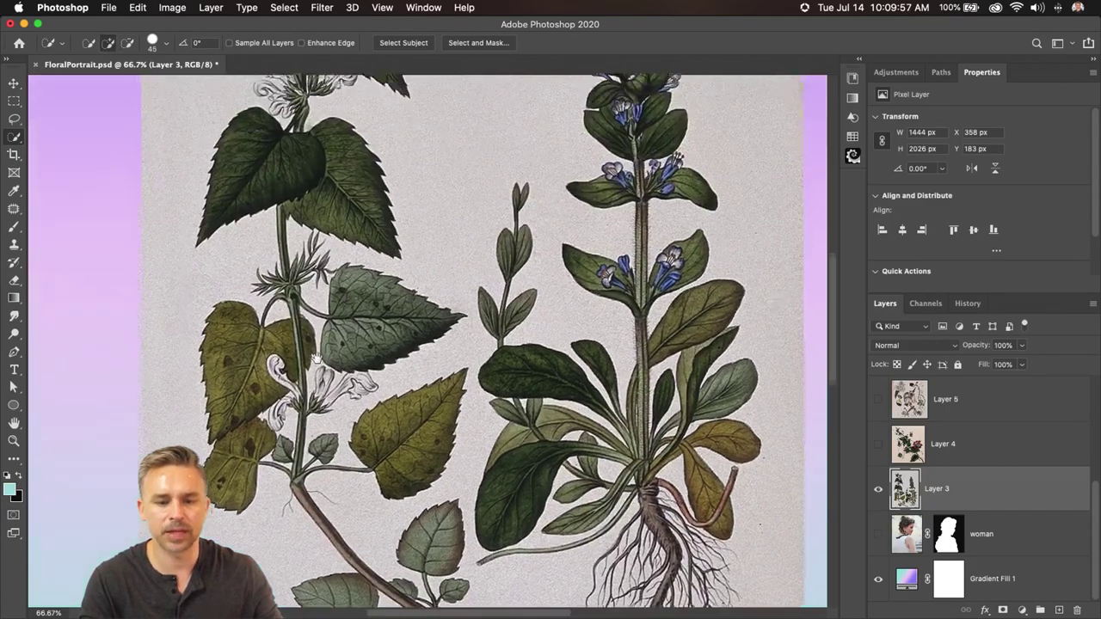
{"action": "left_click_drag", "start_coordinate": [323, 253], "coordinate": [349, 324]}
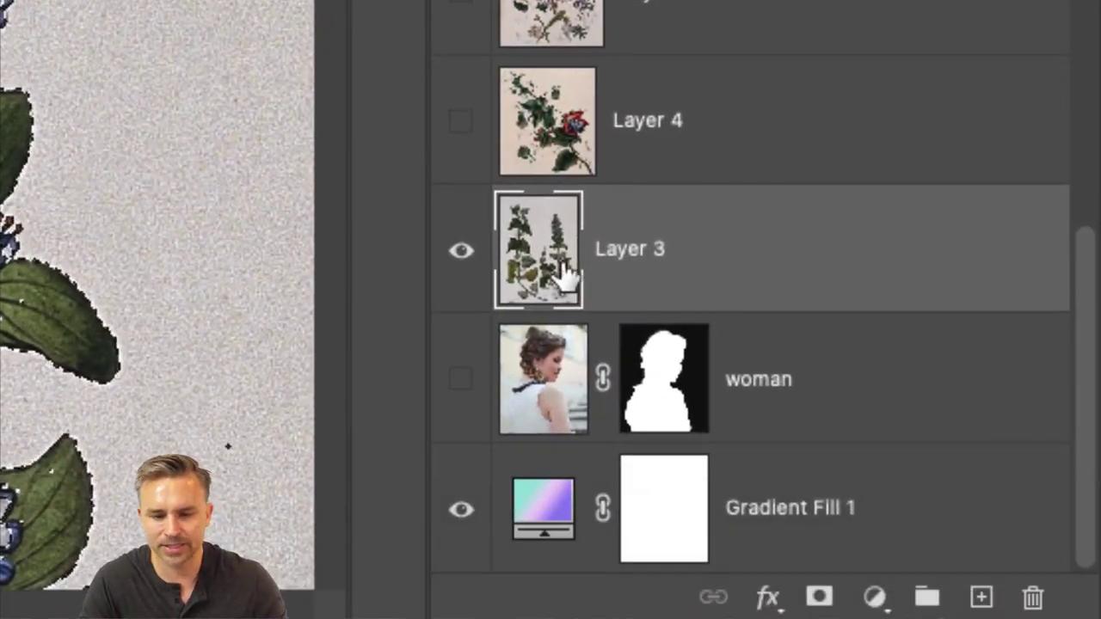
- Add an inverted layer mask that hides Layer 3's selected paper background, and move the cut-out plants slightly up and left
{"action": "left_click", "coordinate": [817, 602]}
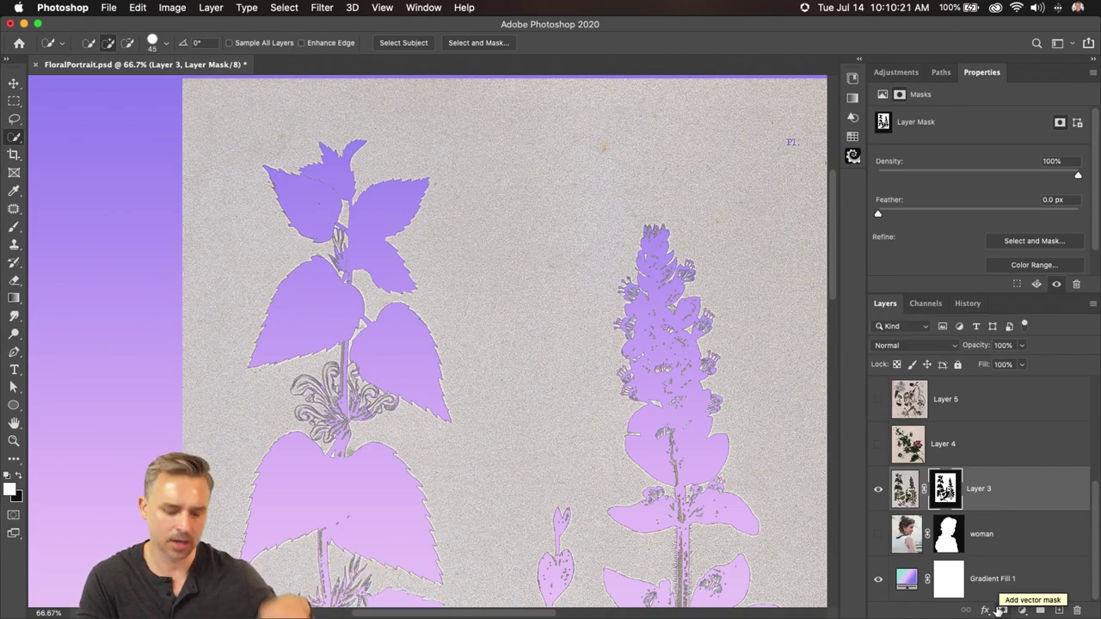
{"action": "key", "text": "super+z"}
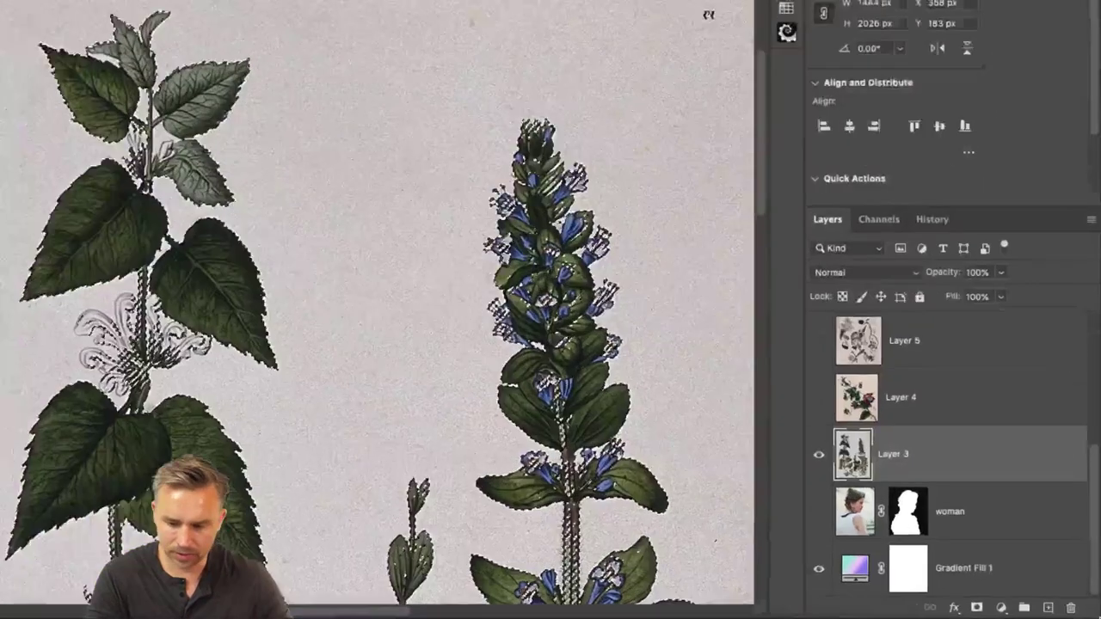
{"action": "mouse_move", "coordinate": [1098, 616]}
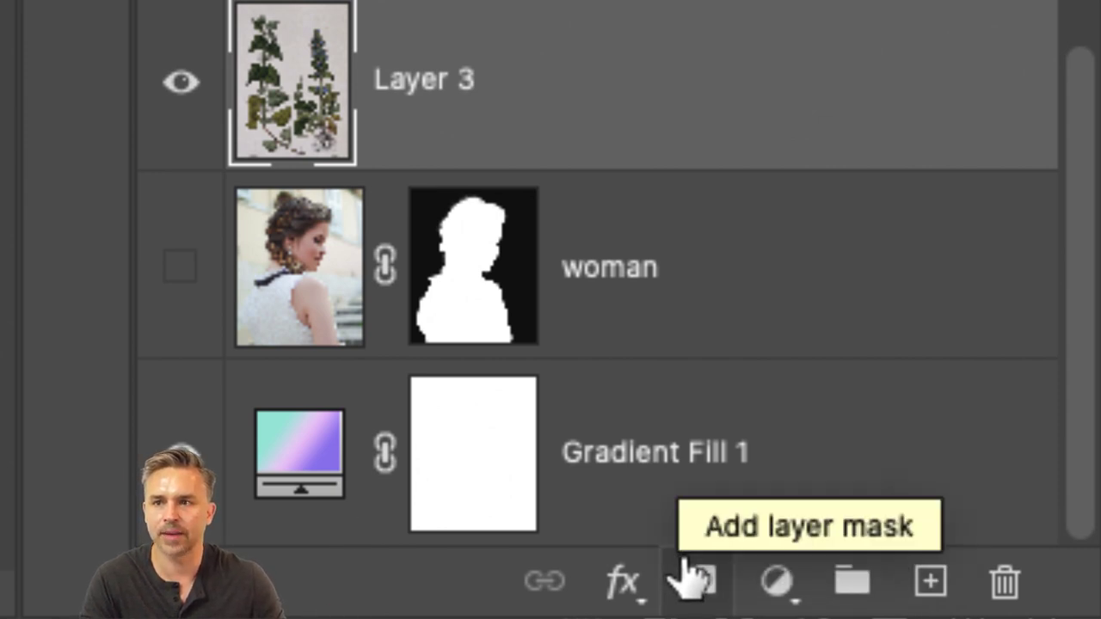
{"action": "left_click", "coordinate": [693, 582]}
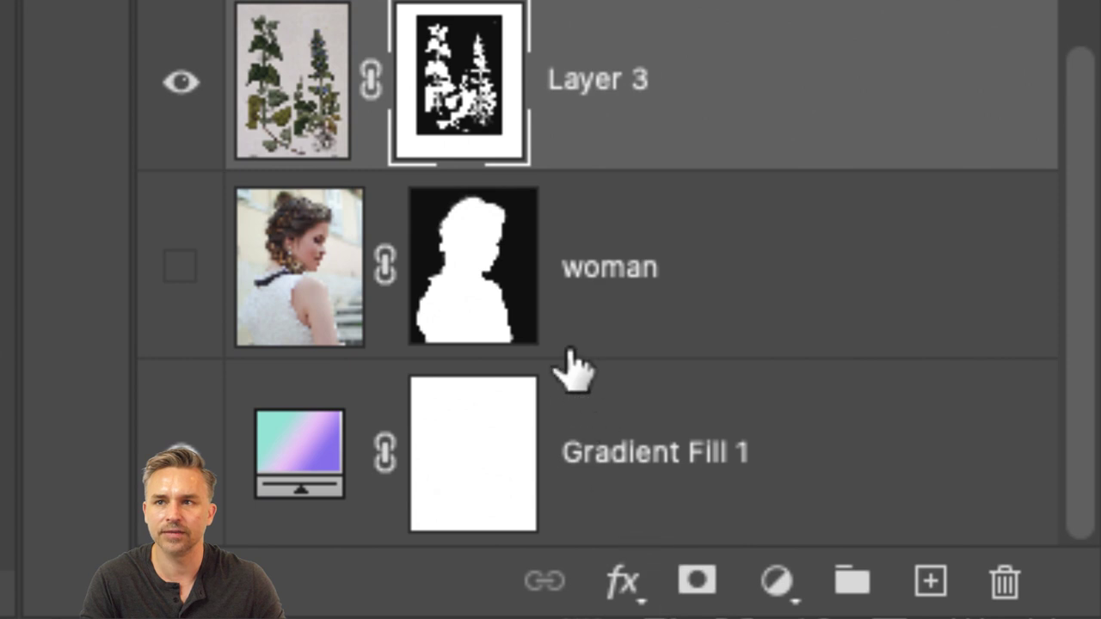
{"action": "scroll", "coordinate": [361, 17], "scroll_direction": "up", "scroll_amount": 5}
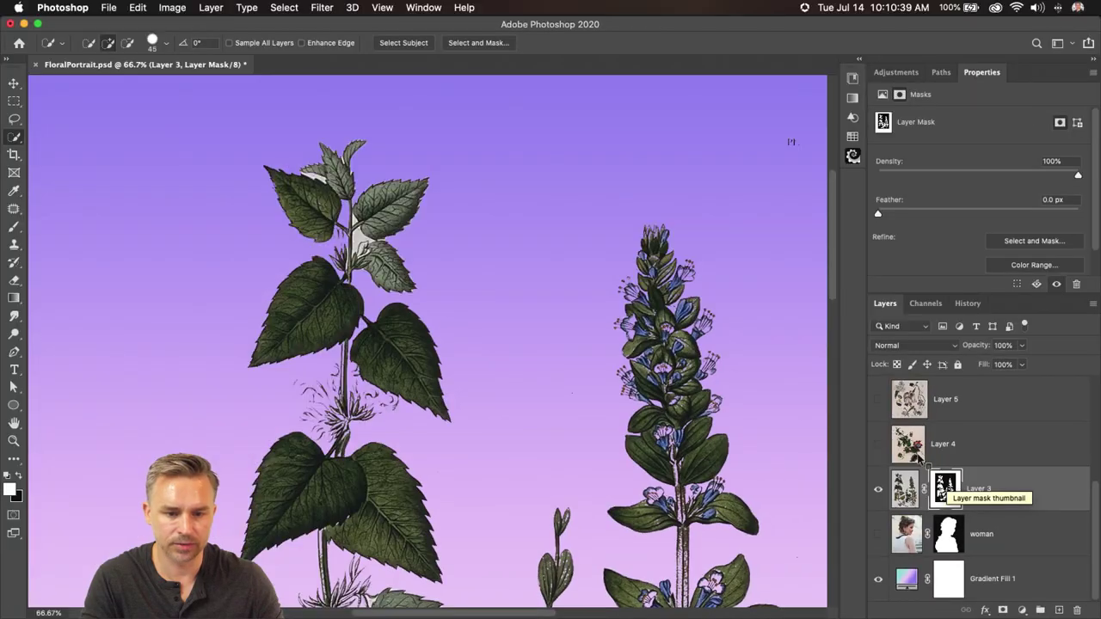
{"action": "key", "text": "v"}
{"action": "mouse_move", "coordinate": [361, 291]}
{"action": "left_mouse_down"}
{"action": "mouse_move", "coordinate": [250, 267]}
{"action": "mouse_move", "coordinate": [174, 291]}
{"action": "mouse_move", "coordinate": [234, 254]}
{"action": "mouse_move", "coordinate": [233, 242]}
{"action": "left_mouse_up"}
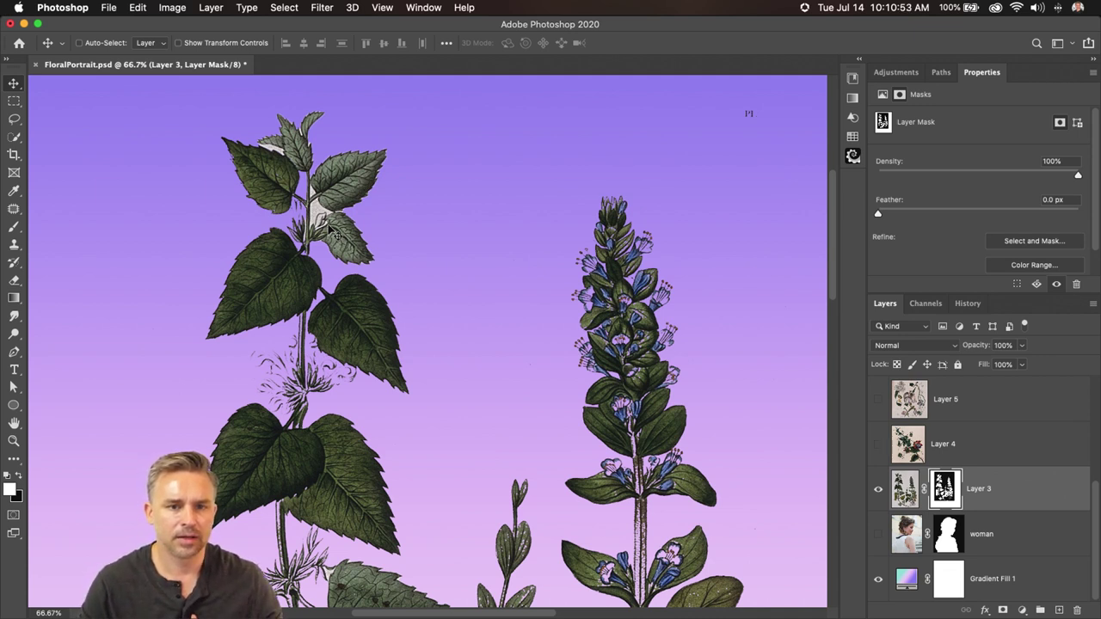
- Examine the Lasso variants and the Quick Selection options, and reset the Lasso tool to its defaults
{"action": "left_click", "coordinate": [14, 137]}
{"action": "left_click", "coordinate": [14, 120]}
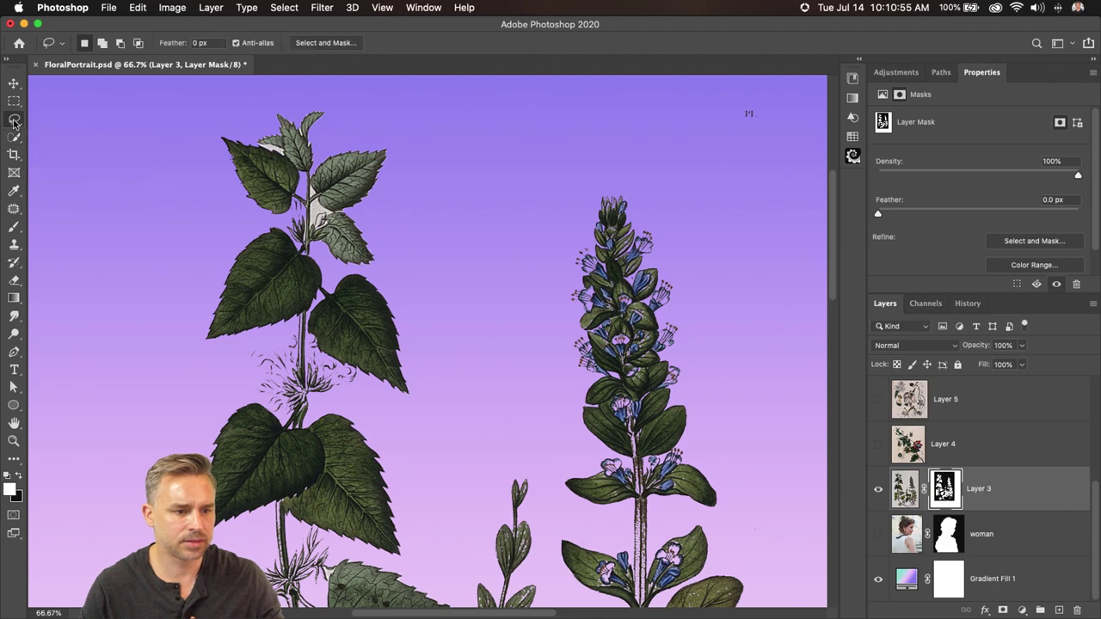
{"action": "left_click", "coordinate": [14, 122]}
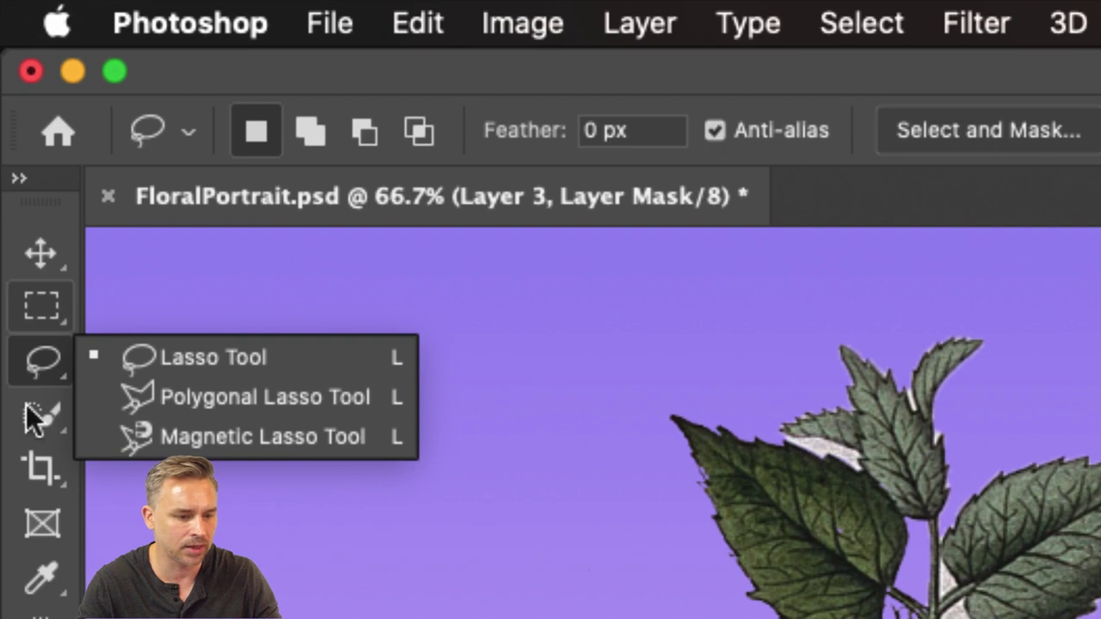
{"action": "left_click", "coordinate": [33, 367]}
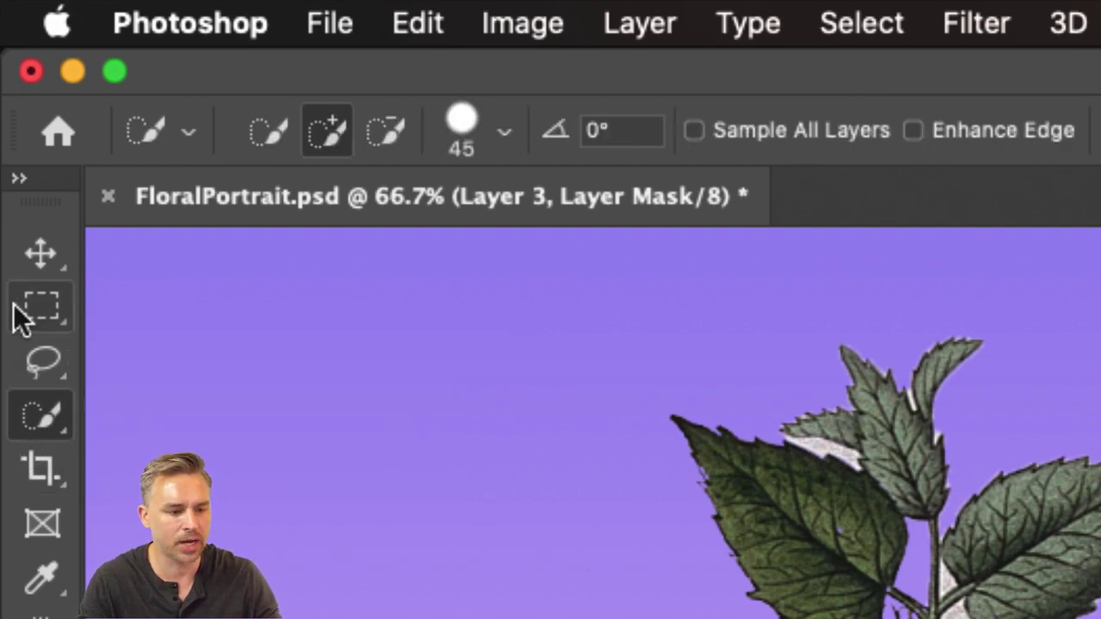
{"action": "left_click", "coordinate": [40, 366]}
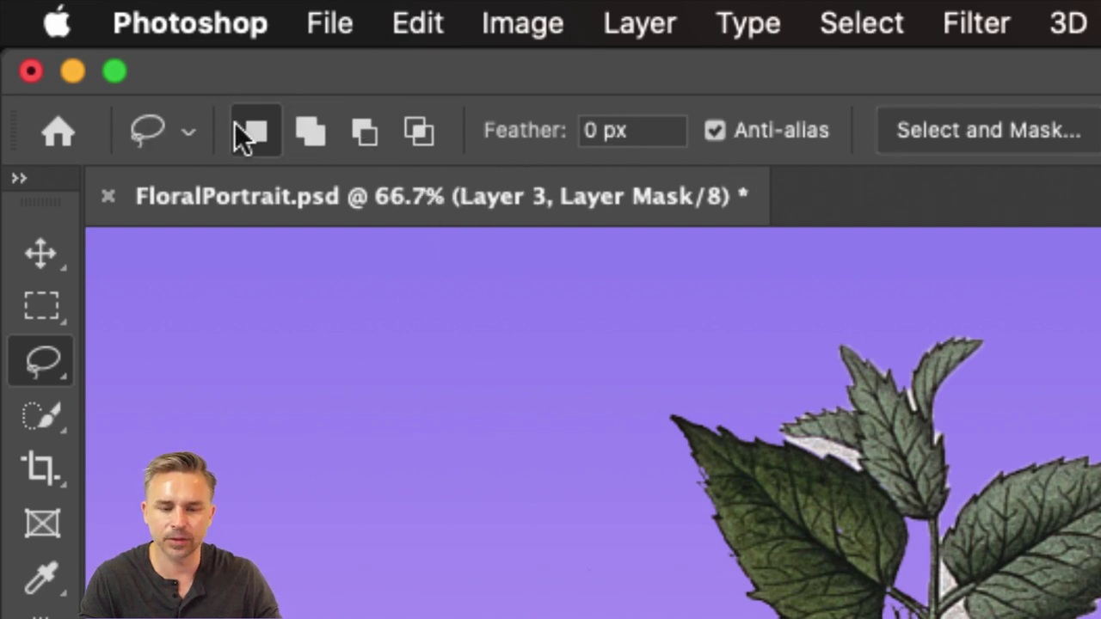
{"action": "right_click", "coordinate": [139, 124]}
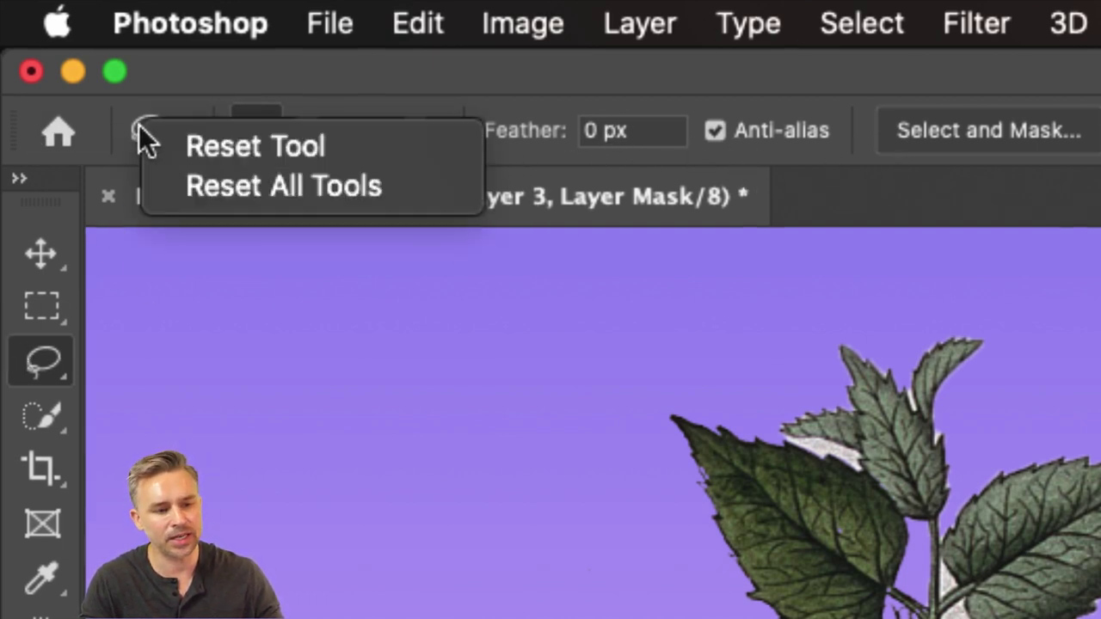
{"action": "left_click", "coordinate": [232, 144]}
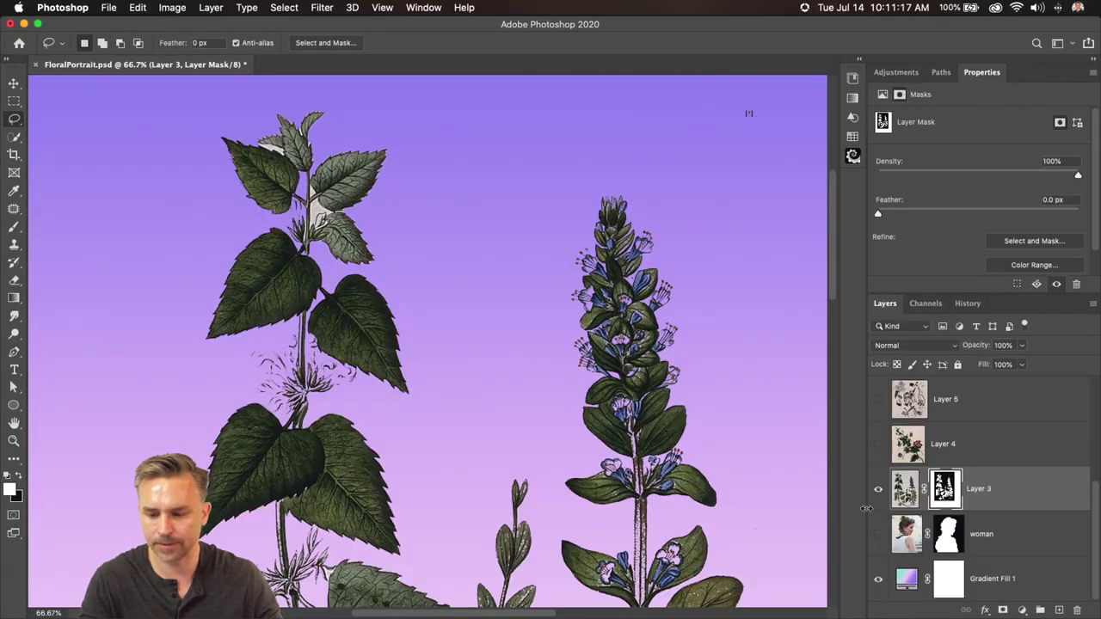
- Show and select Layer 4 with the red-flowered vine, and hide Layer 3
{"action": "left_click", "coordinate": [877, 444]}
{"action": "left_click", "coordinate": [908, 444]}
{"action": "left_click", "coordinate": [878, 489]}
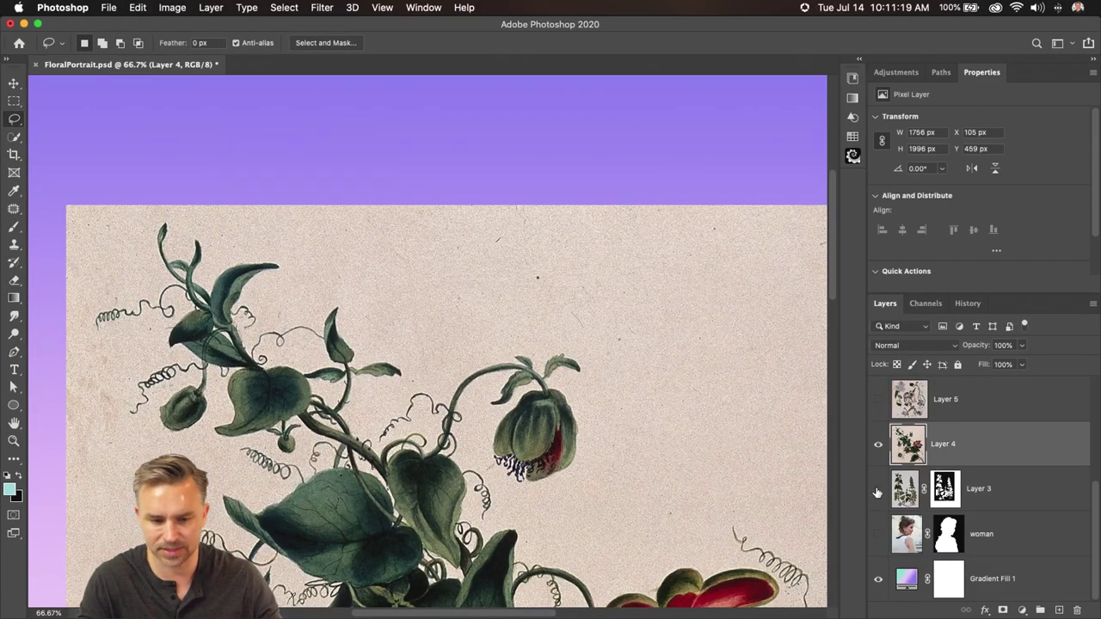
{"action": "key", "text": "super+minus"}
{"action": "key", "text": "super+minus"}
{"action": "left_click_drag", "start_coordinate": [287, 342], "coordinate": [268, 191]}
- Whiten Layer 4's paper background using Levels with input black 7 and input white 188, and activate the Quick Selection tool
{"action": "key", "text": "super+l"}
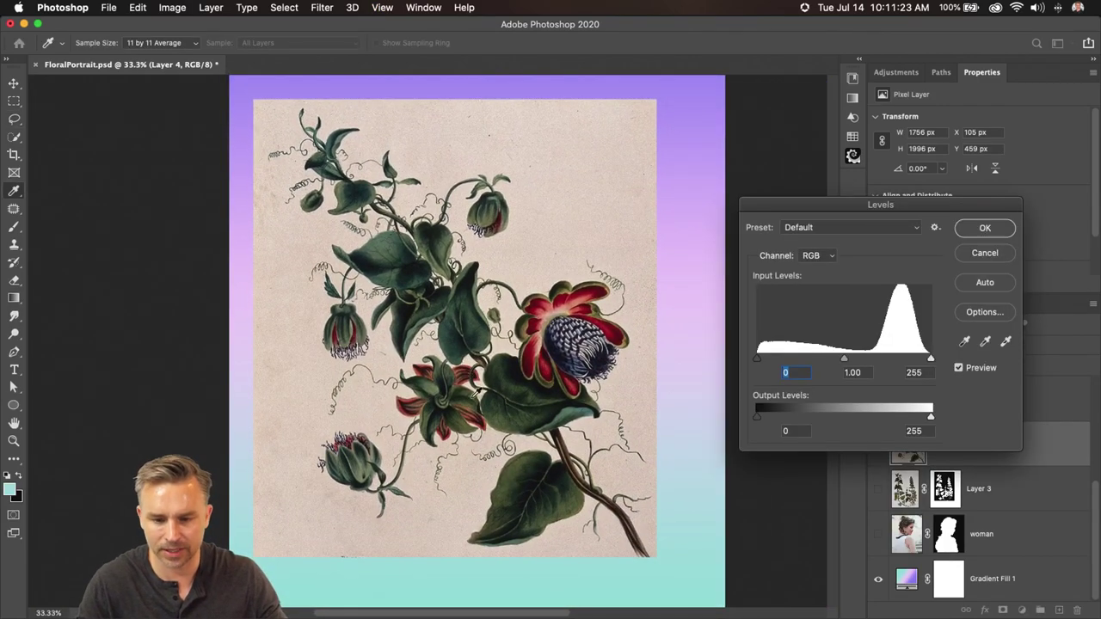
{"action": "left_click_drag", "start_coordinate": [932, 359], "coordinate": [901, 359]}
{"action": "left_click_drag", "start_coordinate": [760, 360], "coordinate": [763, 360]}
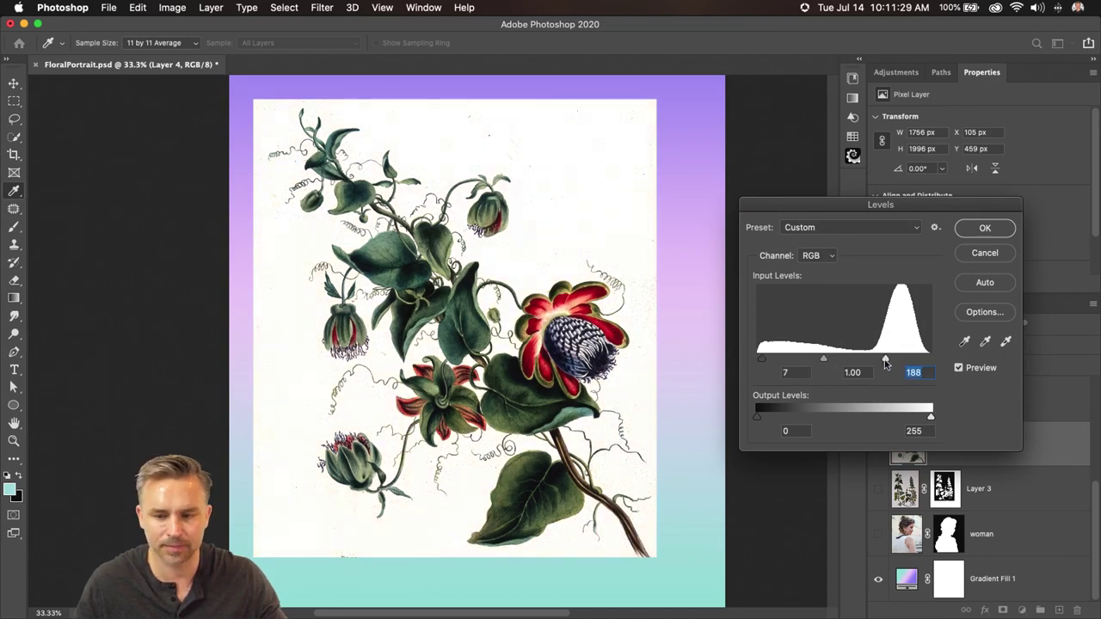
{"action": "key", "text": "Return"}
{"action": "key", "text": "l"}
{"action": "left_click", "coordinate": [14, 138]}
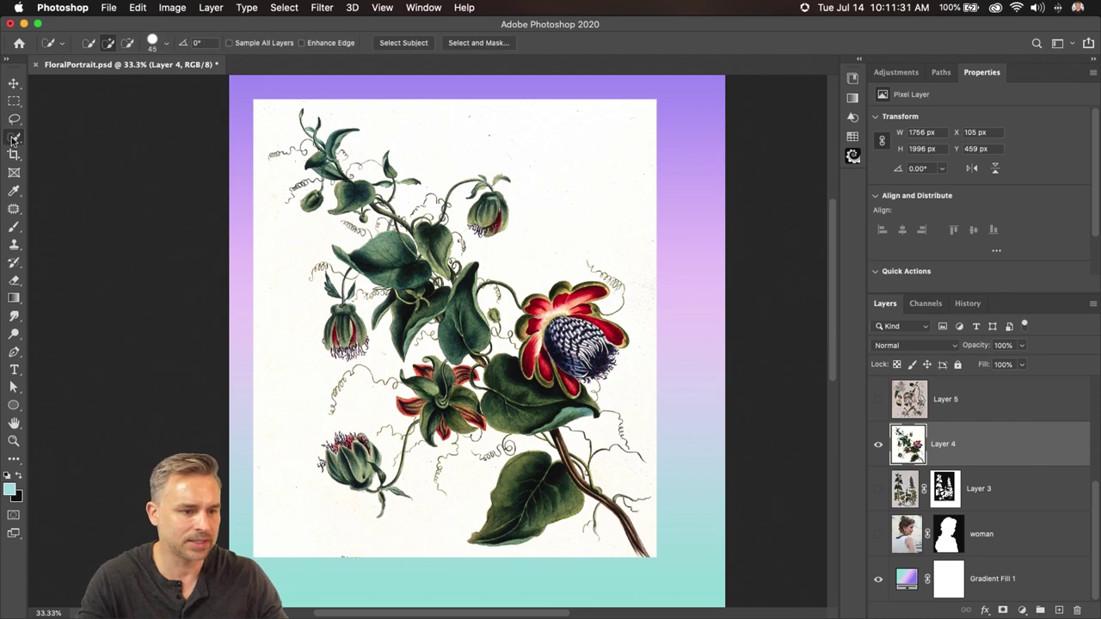
- Select Layer 4's white paper with the Magic Wand, exclude the blossoms using Quick Selection, and hide the paper with an inverted layer mask
{"action": "left_click", "coordinate": [48, 162]}
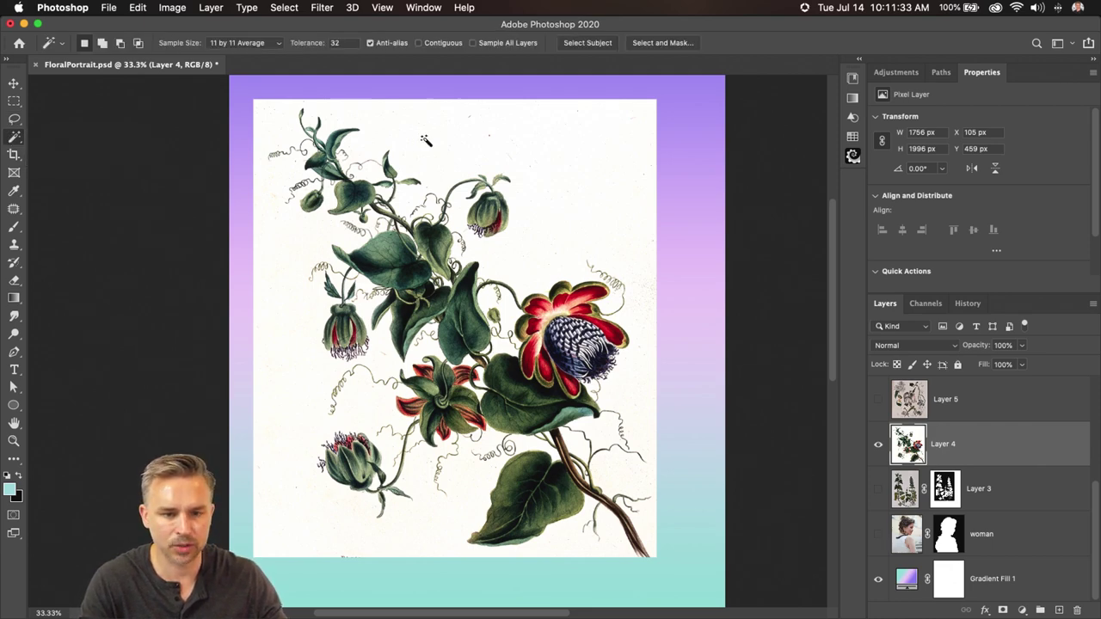
{"action": "left_click", "coordinate": [425, 140]}
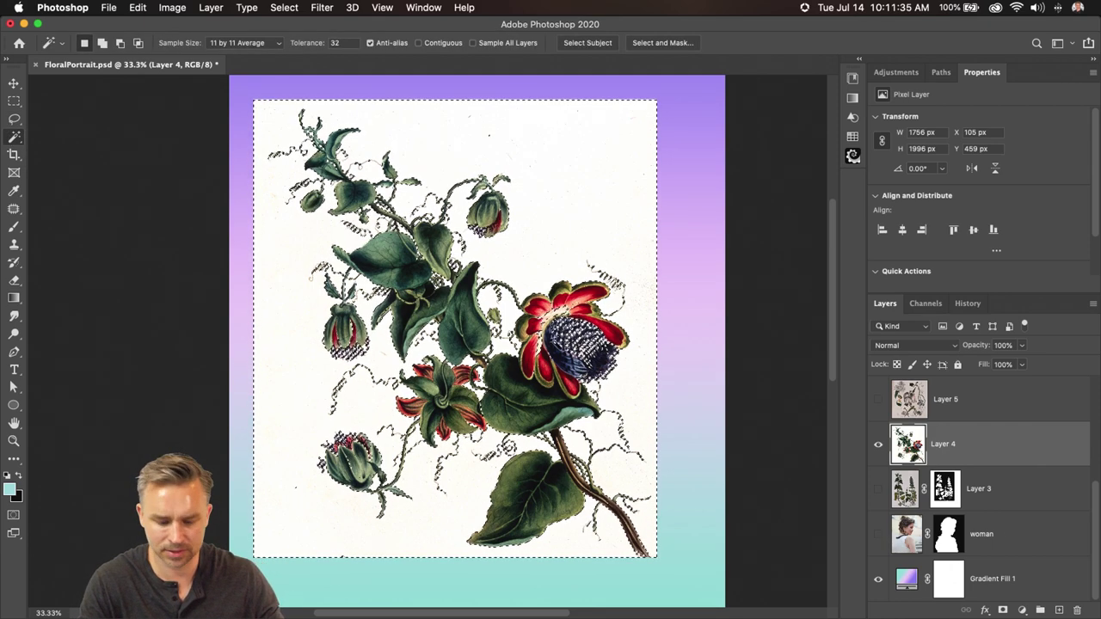
{"action": "left_click", "coordinate": [14, 138]}
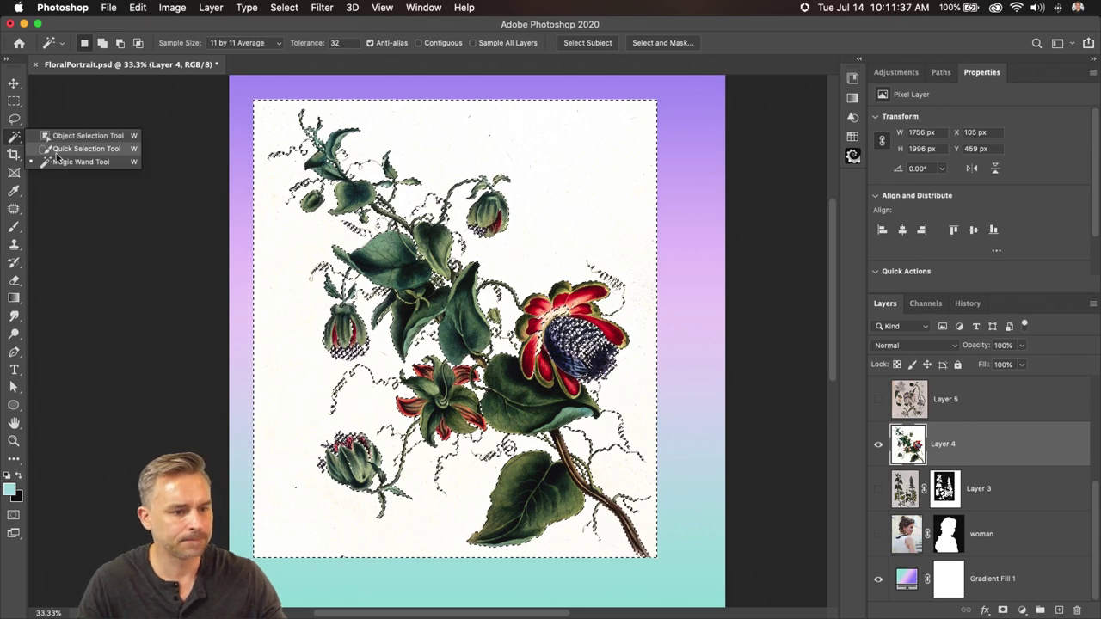
{"action": "left_click", "coordinate": [55, 153]}
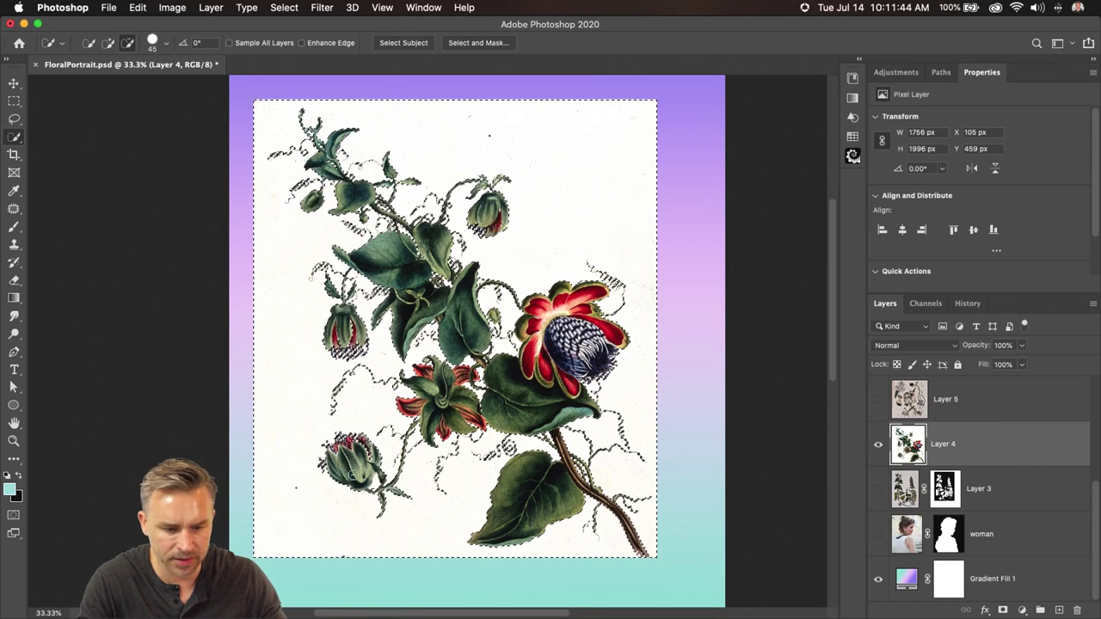
{"action": "left_click", "coordinate": [1003, 610]}
- Show and select Layer 5 with the assorted flower illustrations, and hide Layer 4
{"action": "left_click", "coordinate": [878, 399]}
{"action": "left_click", "coordinate": [910, 399]}
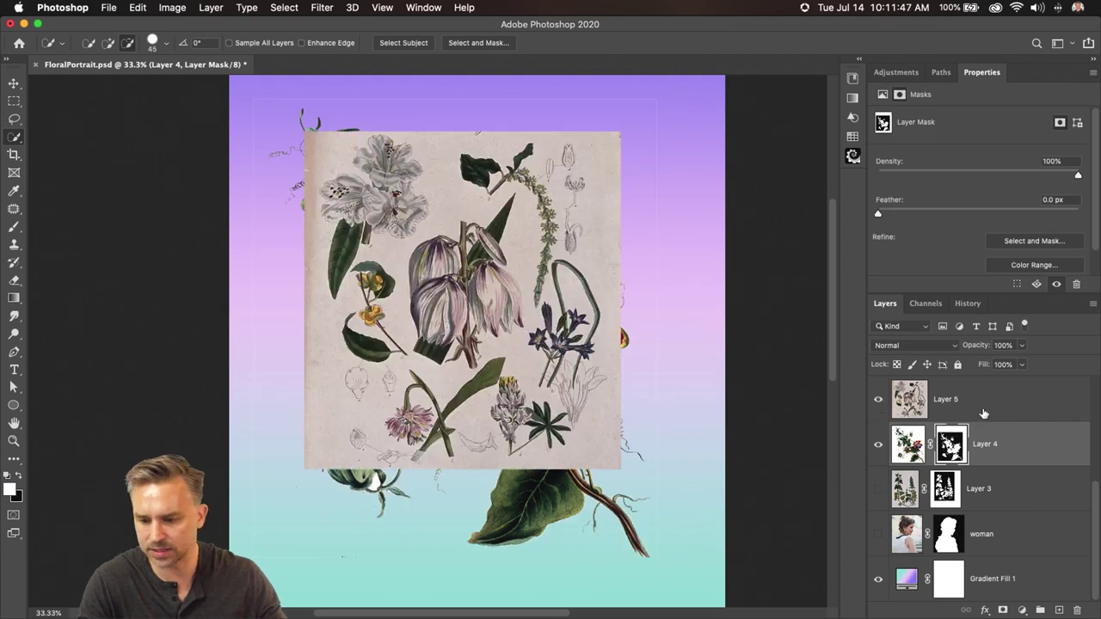
{"action": "left_click", "coordinate": [878, 447]}
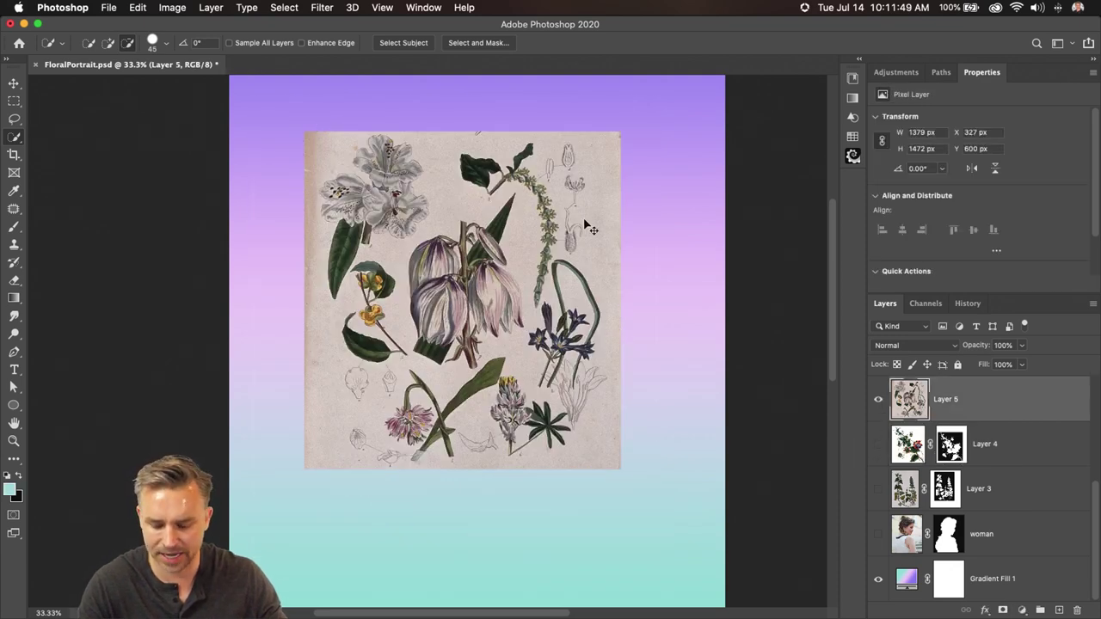
- Clear the stray selection and whiten Layer 5's paper background by lowering the input white level in Levels
{"action": "key", "text": "super+space"}
{"action": "key", "text": "Escape"}
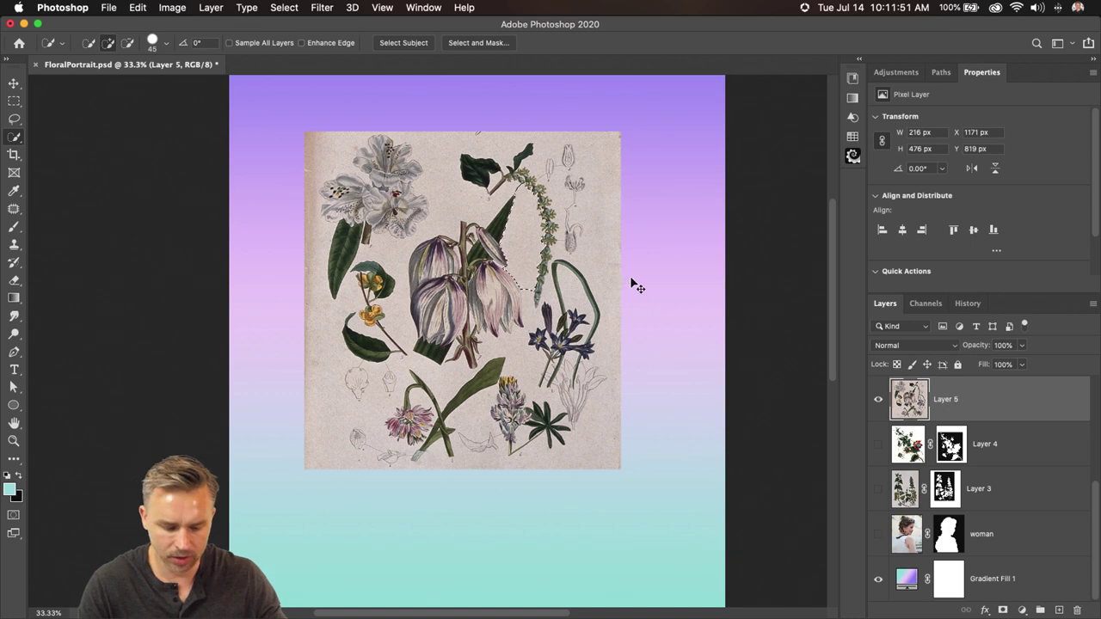
{"action": "key", "text": "super+l"}
{"action": "left_click_drag", "start_coordinate": [931, 358], "coordinate": [889, 362]}
{"action": "key", "text": "Return"}
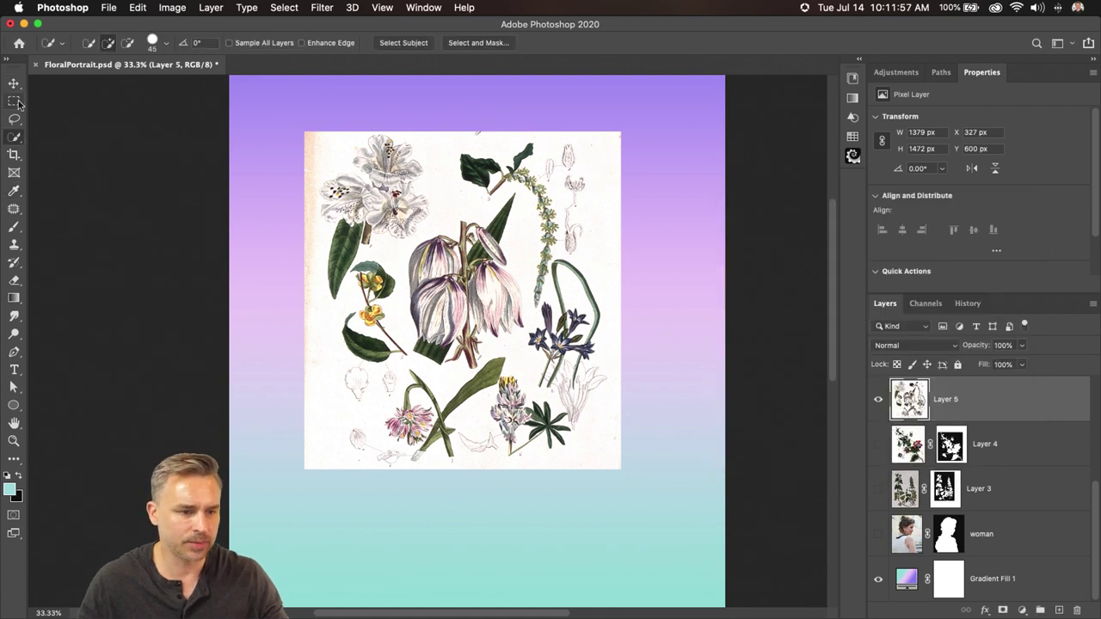
- Delete the discoloured strip along the left edge of Layer 5's paper with a rectangular selection, and deselect
{"action": "key", "text": "m"}
{"action": "left_click_drag", "start_coordinate": [247, 109], "coordinate": [319, 491]}
{"action": "key", "text": "Delete"}
{"action": "key", "text": "super+d"}
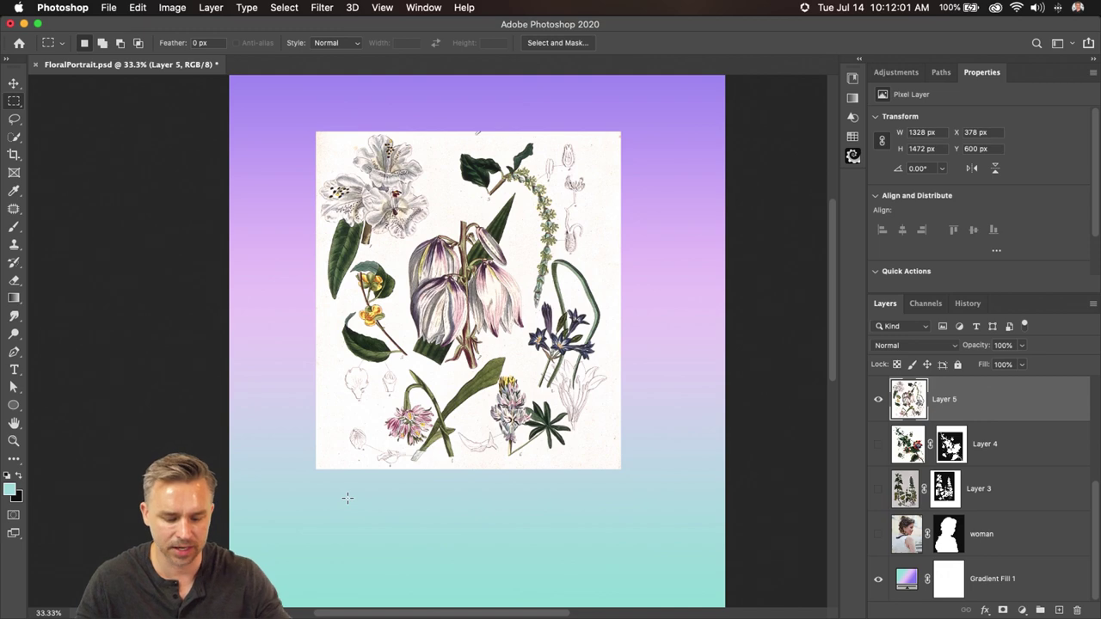
- Select Layer 5's white paper background with the Magic Wand at tolerance 32
{"action": "key", "text": "super+equal"}
{"action": "left_click_drag", "start_coordinate": [387, 265], "coordinate": [386, 334]}
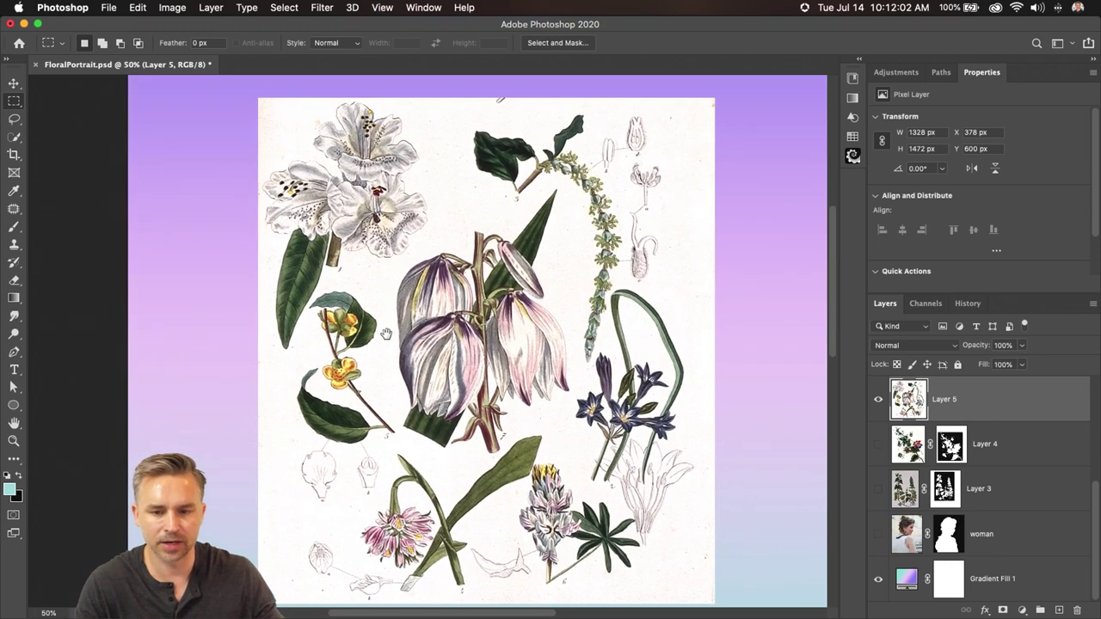
{"action": "left_click", "coordinate": [5, 136]}
{"action": "right_click", "coordinate": [12, 138]}
{"action": "left_click", "coordinate": [86, 162]}
{"action": "left_click", "coordinate": [460, 191]}
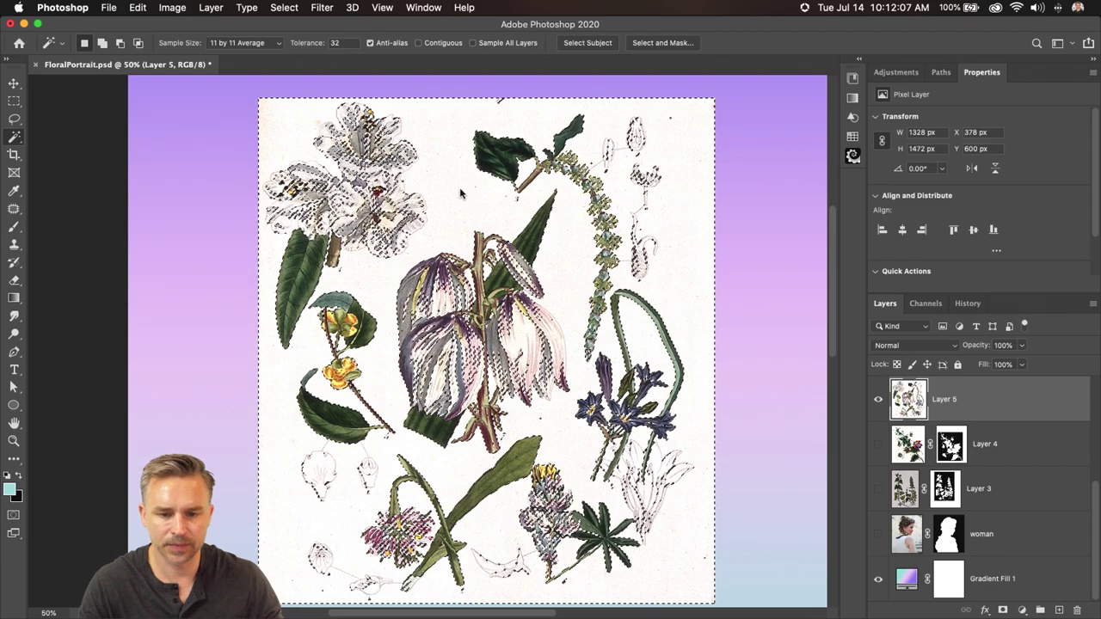
- Subtract the pale flower petals from the selection with Quick Selection, and hide Layer 5's paper with an inverted layer mask
{"action": "right_click", "coordinate": [13, 137]}
{"action": "left_click", "coordinate": [53, 161]}
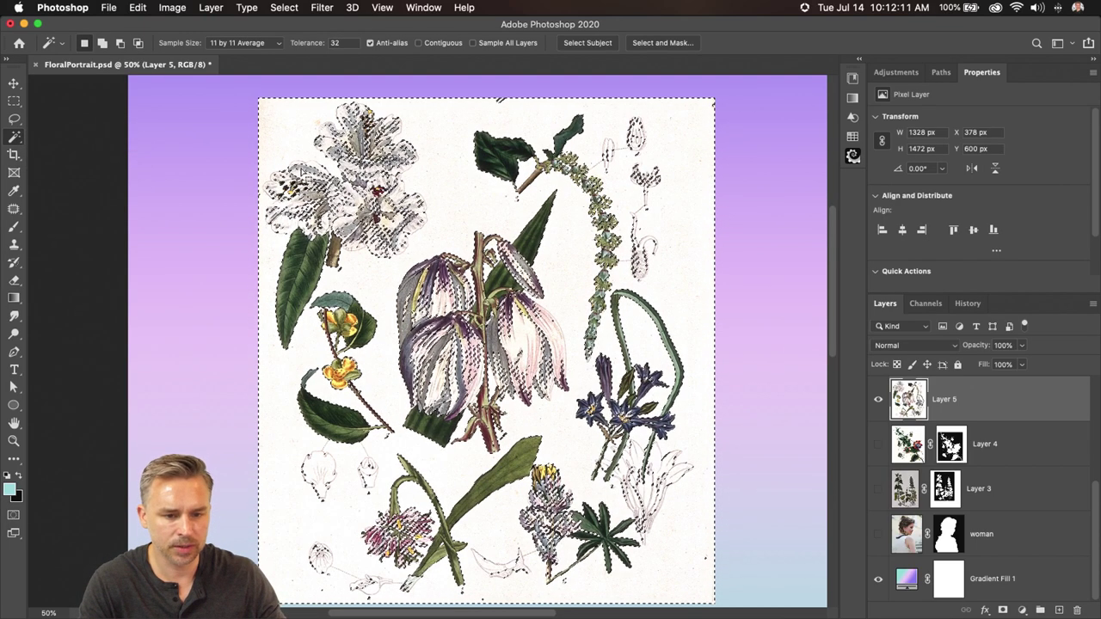
{"action": "right_click", "coordinate": [8, 144]}
{"action": "left_click", "coordinate": [42, 163]}
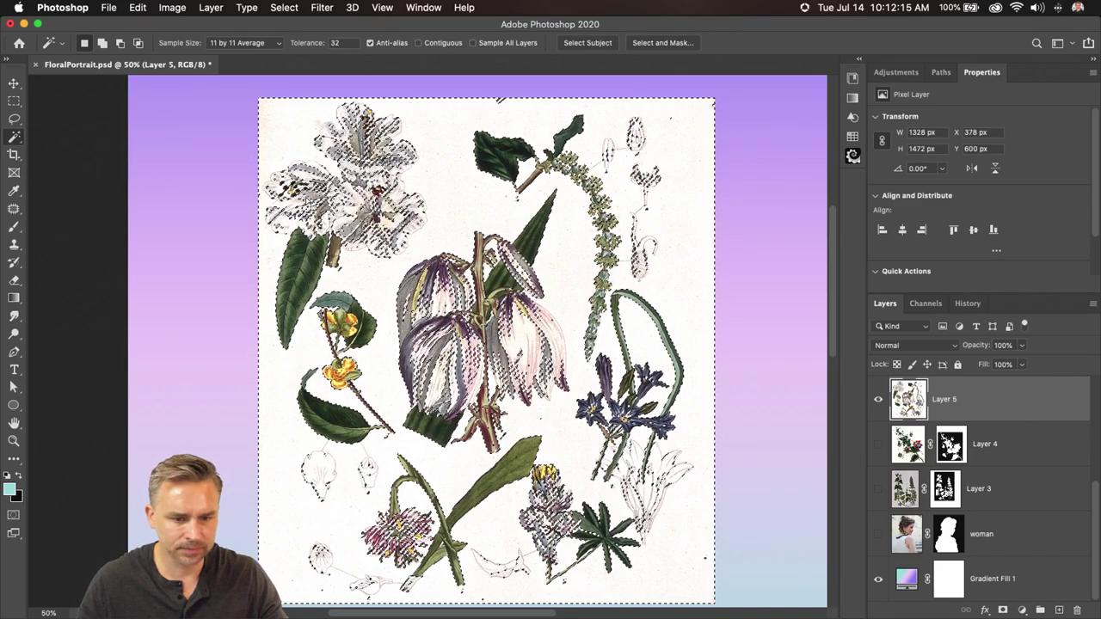
{"action": "right_click", "coordinate": [13, 138]}
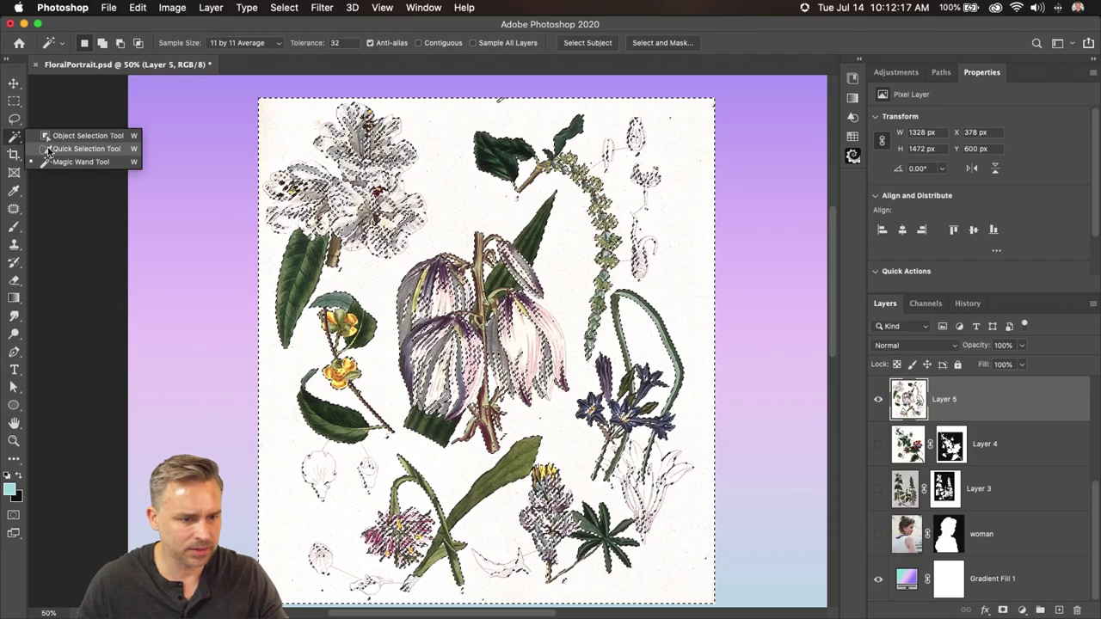
{"action": "left_click", "coordinate": [49, 148]}
{"action": "key", "text": "alt"}
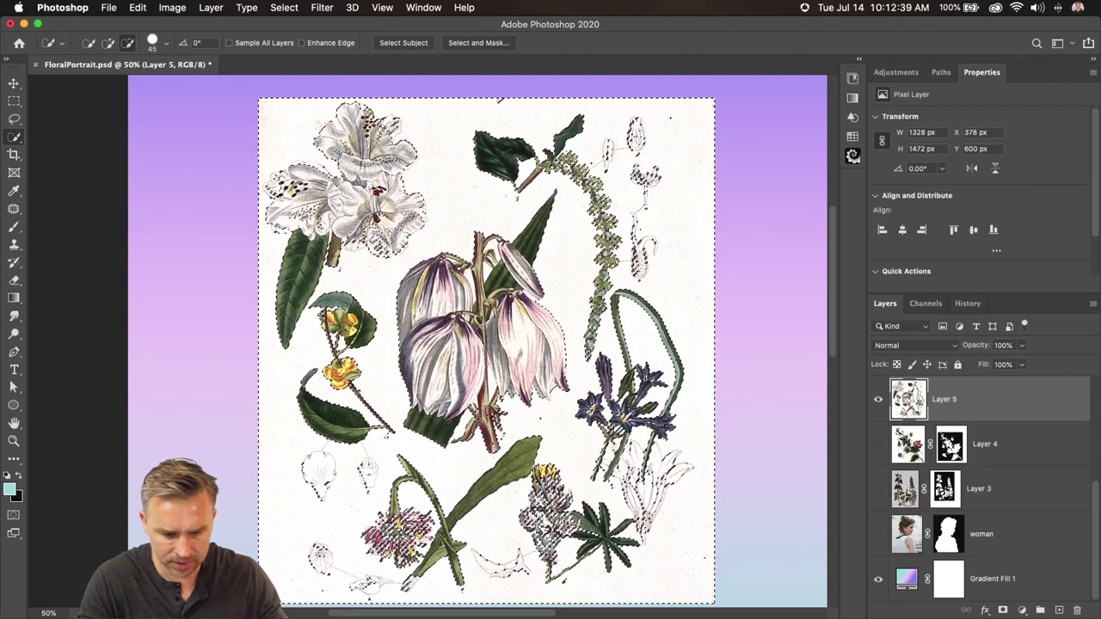
{"action": "key", "text": "alt"}
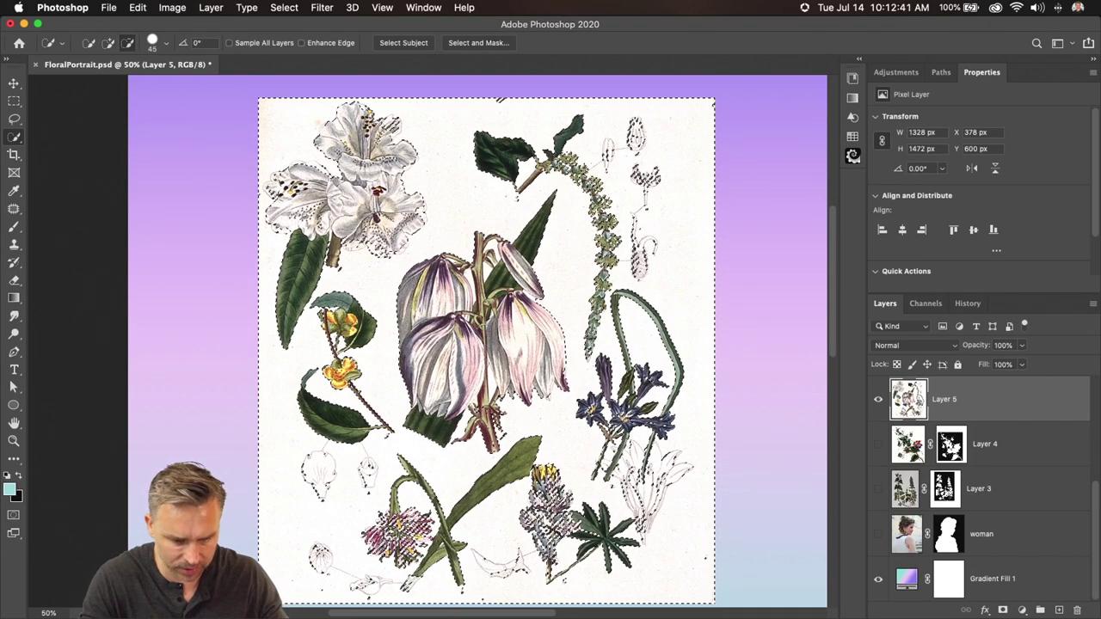
{"action": "key", "text": "alt"}
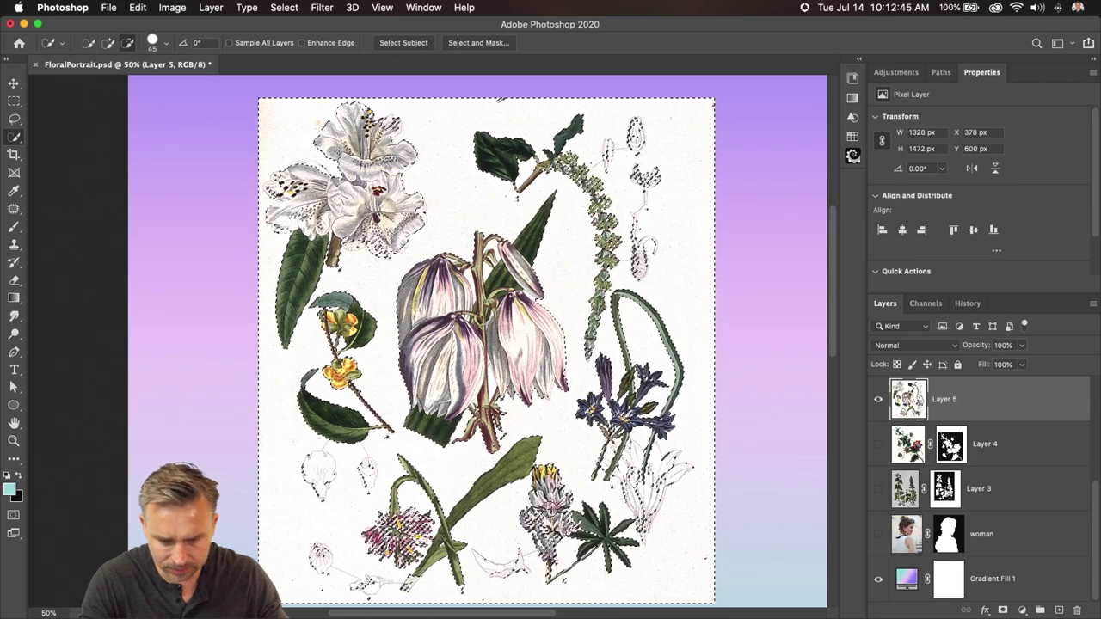
{"action": "key", "text": "alt"}
{"action": "key", "text": "alt"}
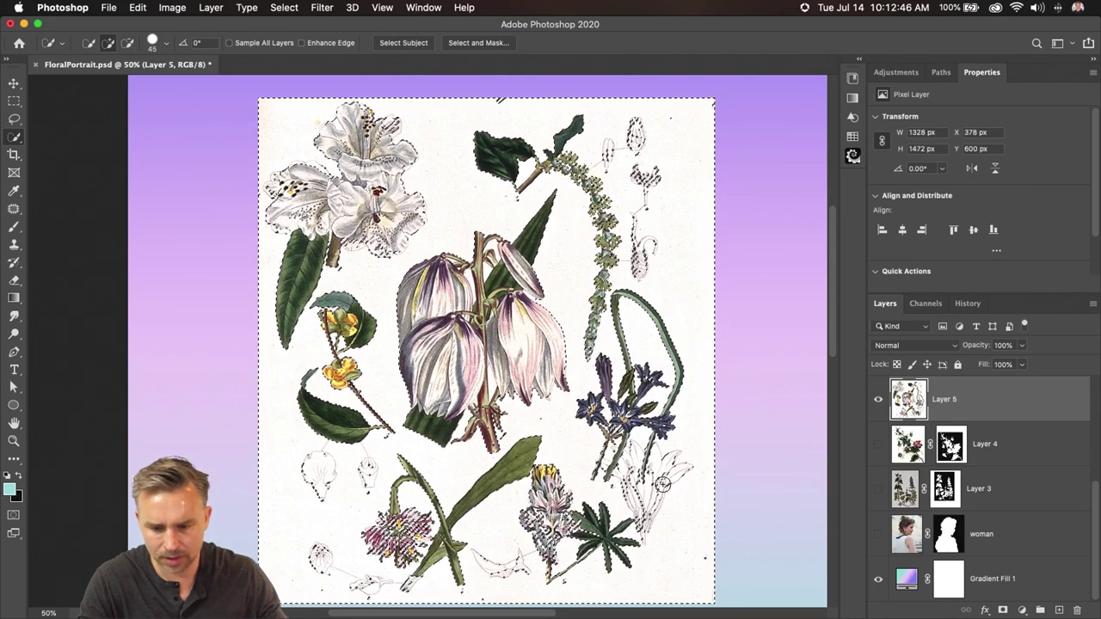
{"action": "left_click", "coordinate": [1002, 610]}
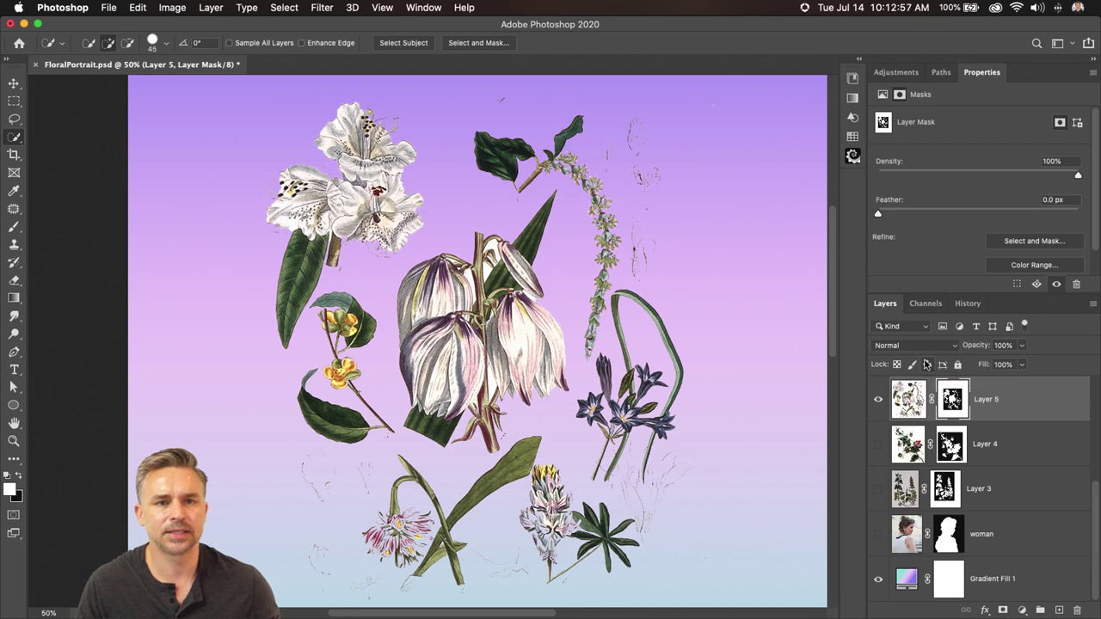
- Show and select Layer 6 with the red-berried branch, and hide Layer 5
{"action": "scroll", "coordinate": [983, 427], "scroll_direction": "up", "scroll_amount": 3}
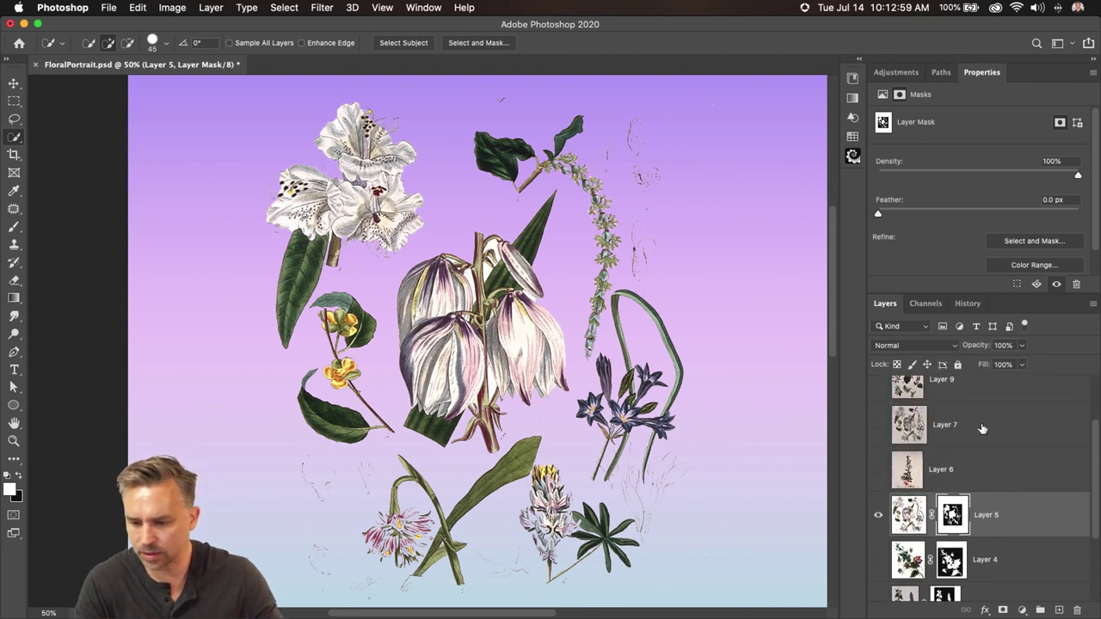
{"action": "left_click", "coordinate": [878, 470]}
{"action": "left_click", "coordinate": [878, 514]}
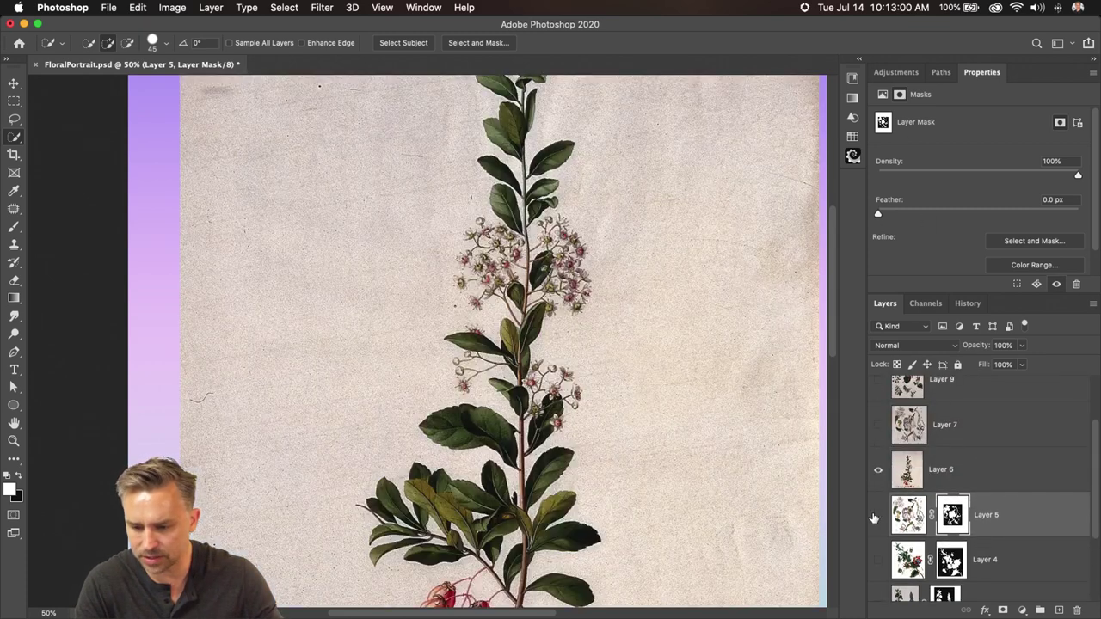
{"action": "left_click", "coordinate": [950, 480]}
{"action": "key", "text": "super+minus"}
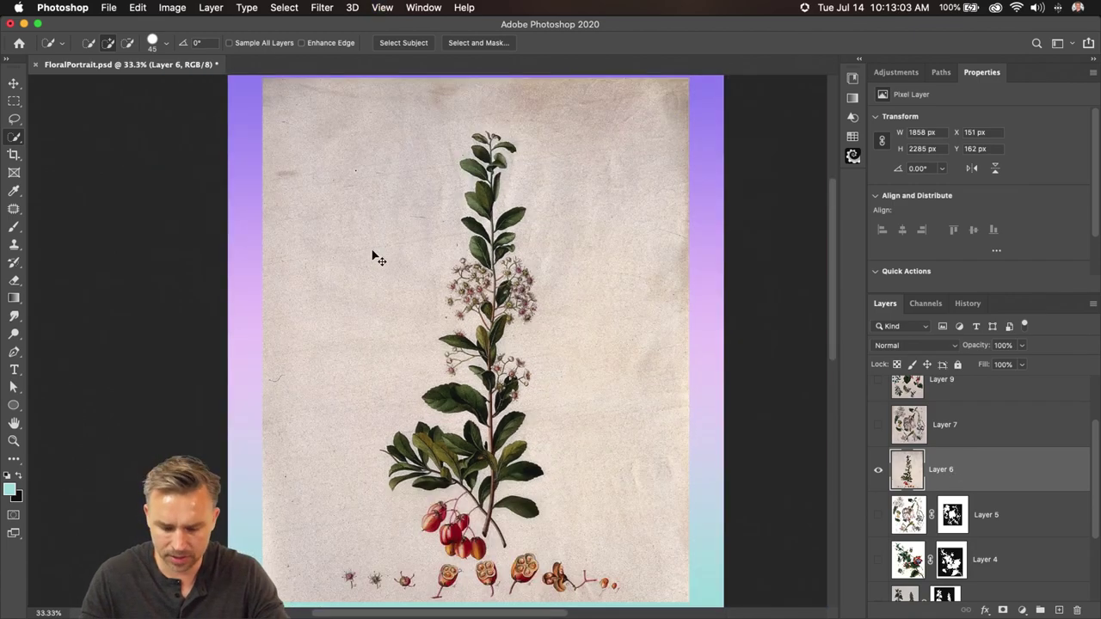
- Whiten Layer 6's paper background using Levels with input black 0 and input white 187
{"action": "key", "text": "super+l"}
{"action": "left_click_drag", "start_coordinate": [925, 360], "coordinate": [901, 360]}
{"action": "mouse_move", "coordinate": [757, 358]}
{"action": "left_mouse_down"}
{"action": "mouse_move", "coordinate": [777, 359]}
{"action": "mouse_move", "coordinate": [753, 359]}
{"action": "left_mouse_up"}
{"action": "left_click_drag", "start_coordinate": [900, 360], "coordinate": [886, 366]}
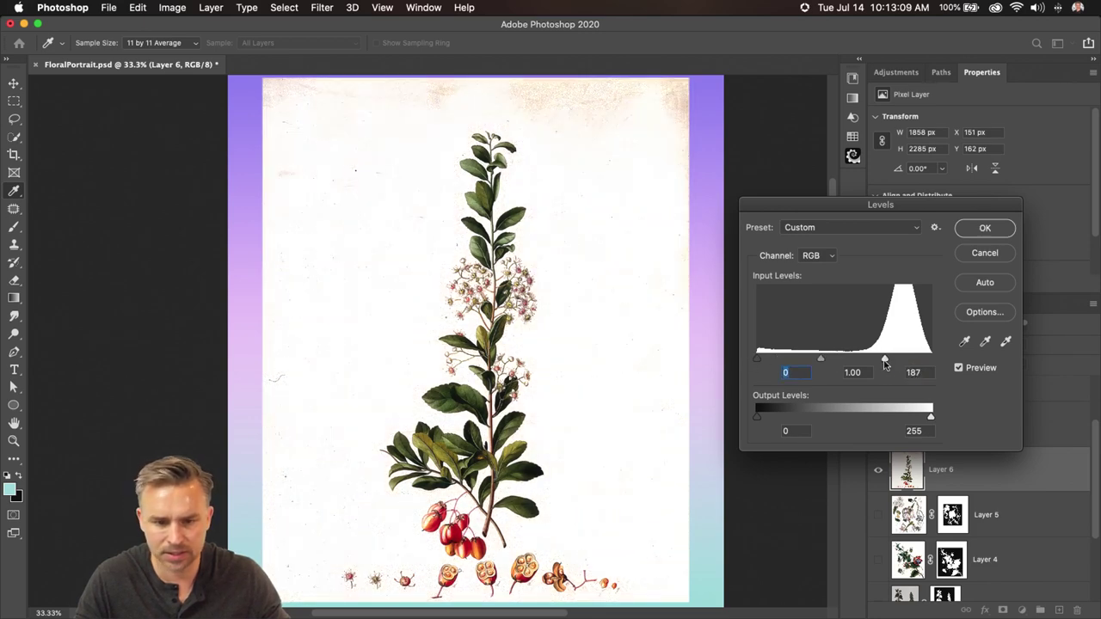
{"action": "key", "text": "Return"}
- Lasso loosely around Layer 6's branch and berries, delete everything outside the outline, and deselect
{"action": "key", "text": "w"}
{"action": "key", "text": "super+minus"}
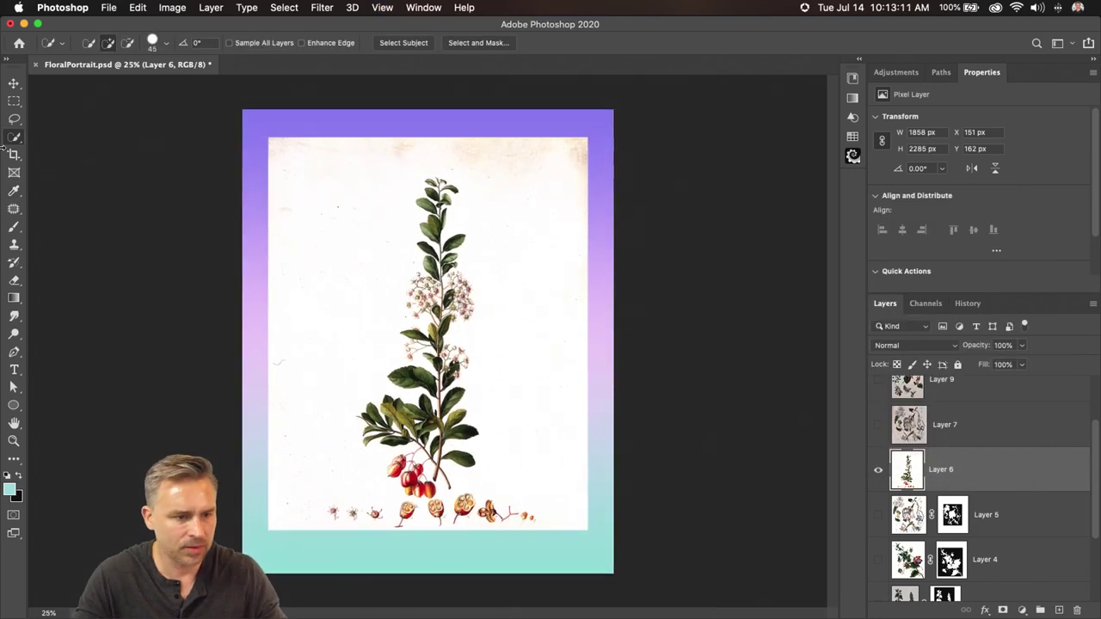
{"action": "key", "text": "l"}
{"action": "mouse_move", "coordinate": [403, 191]}
{"action": "left_mouse_down"}
{"action": "mouse_move", "coordinate": [439, 166]}
{"action": "mouse_move", "coordinate": [476, 242]}
{"action": "mouse_move", "coordinate": [487, 478]}
{"action": "mouse_move", "coordinate": [474, 493]}
{"action": "mouse_move", "coordinate": [424, 506]}
{"action": "mouse_move", "coordinate": [362, 491]}
{"action": "mouse_move", "coordinate": [319, 393]}
{"action": "mouse_move", "coordinate": [348, 318]}
{"action": "mouse_move", "coordinate": [361, 240]}
{"action": "left_mouse_up"}
{"action": "key", "text": "super+shift+i"}
{"action": "key", "text": "BackSpace"}
{"action": "key", "text": "super+d"}
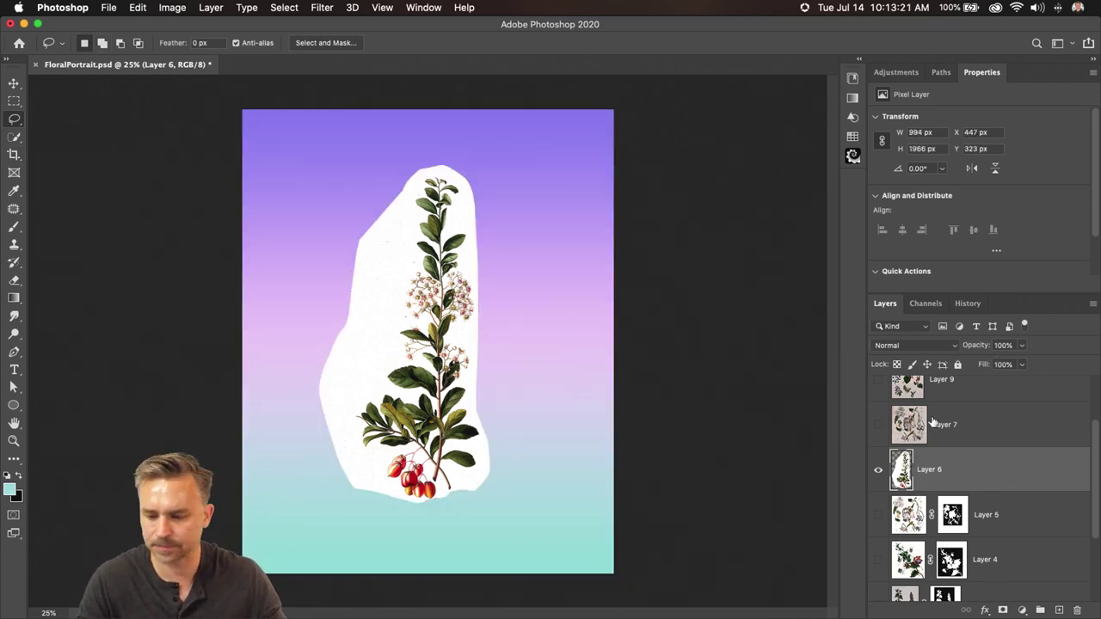
- Activate the Magic Wand, compare the plant's contrast in the Red, Green and Blue channels, and load a channel as a selection
{"action": "left_click", "coordinate": [14, 137]}
{"action": "left_click", "coordinate": [77, 162]}
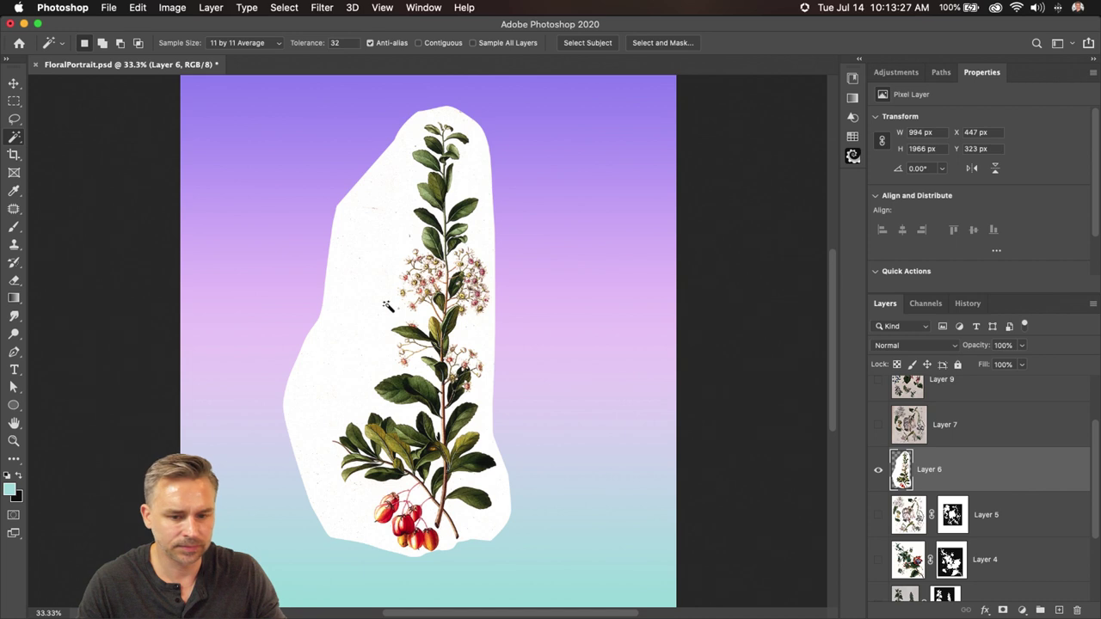
{"action": "left_click", "coordinate": [925, 304]}
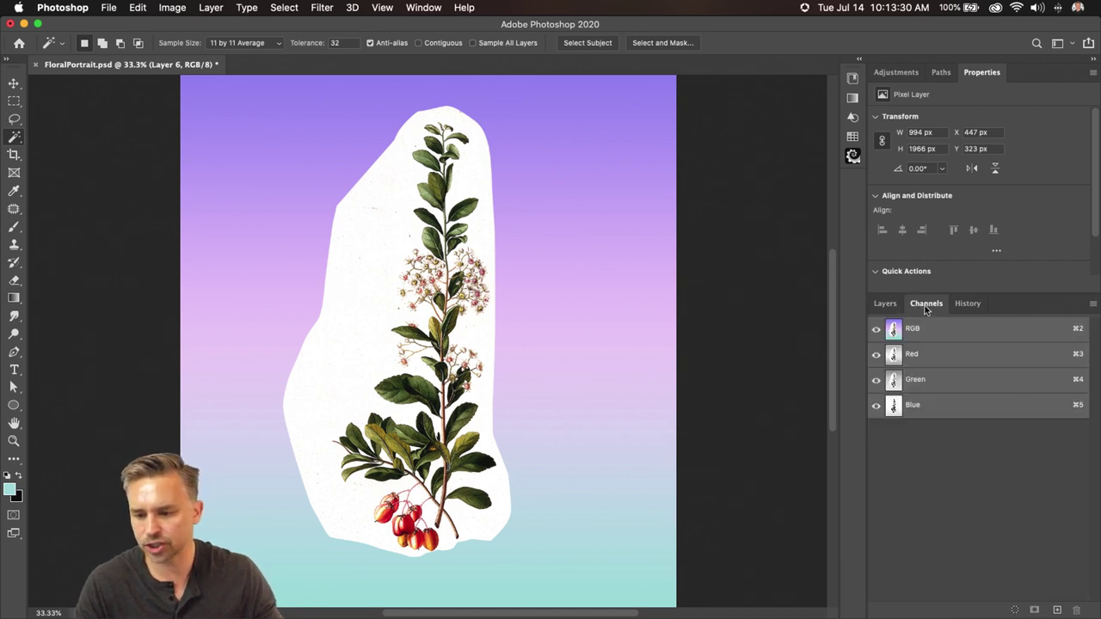
{"action": "left_click", "coordinate": [892, 383]}
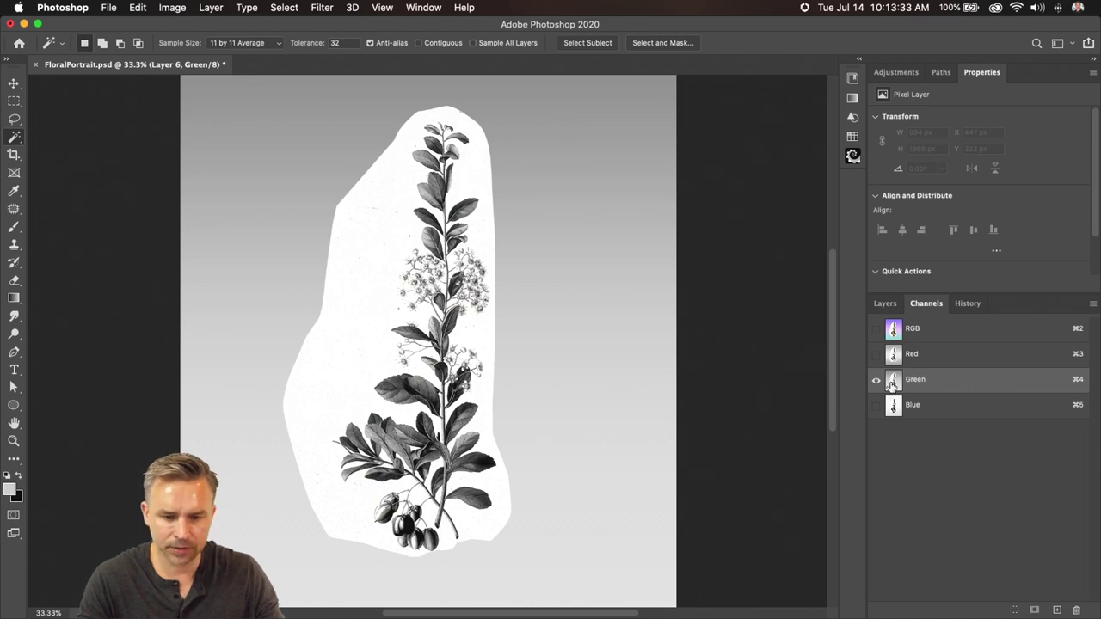
{"action": "left_click", "coordinate": [892, 407], "text": "super"}
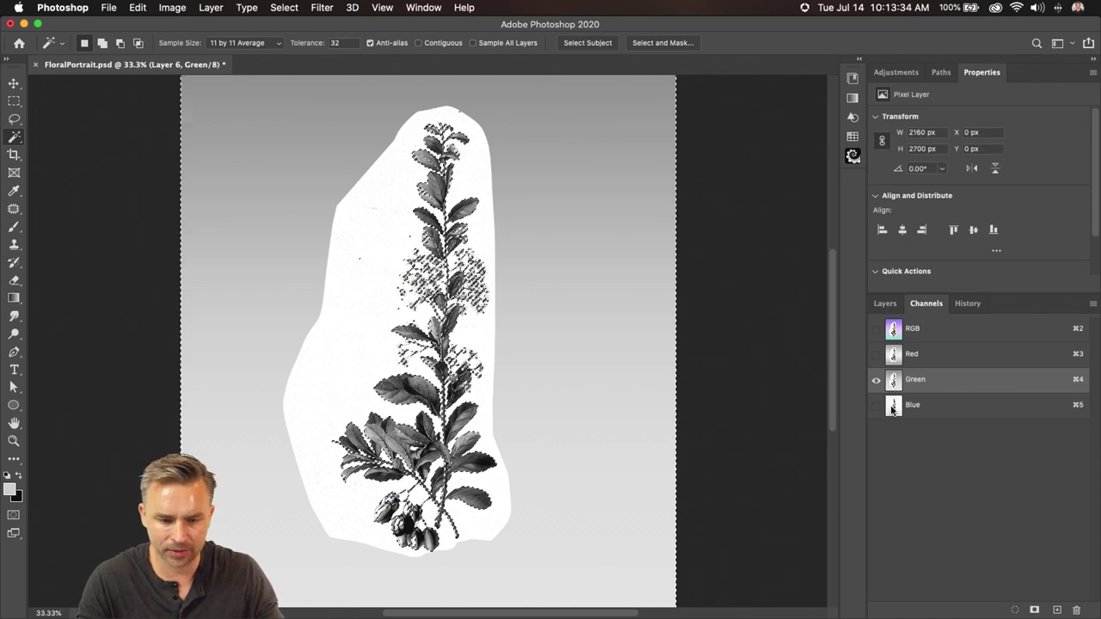
{"action": "left_click", "coordinate": [916, 360]}
{"action": "left_click", "coordinate": [921, 337]}
{"action": "left_click", "coordinate": [917, 360]}
{"action": "left_click", "coordinate": [919, 390]}
{"action": "left_click", "coordinate": [914, 405]}
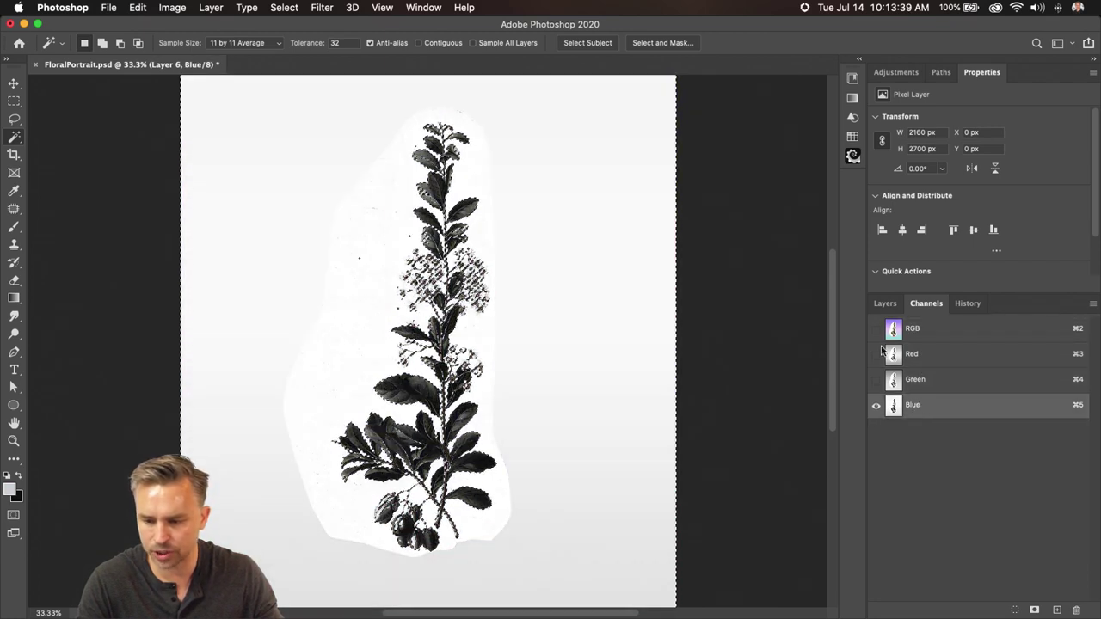
- Hide the Gradient Fill 1 layer and display the Green channel alone
{"action": "left_click", "coordinate": [886, 303]}
{"action": "scroll", "coordinate": [879, 576], "scroll_direction": "down", "scroll_amount": 3}
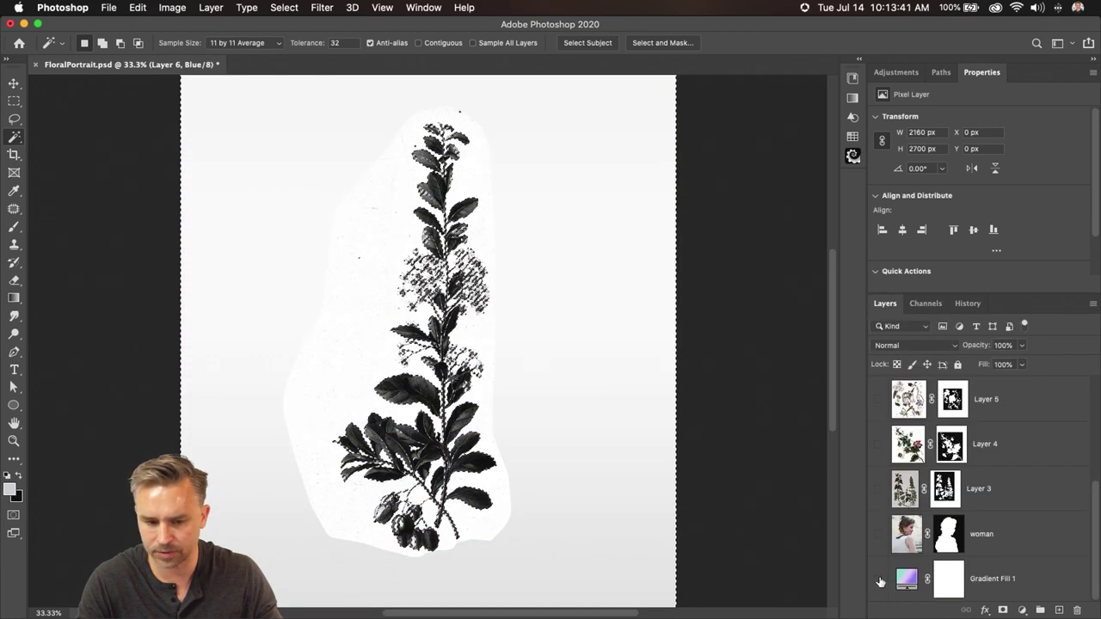
{"action": "left_click", "coordinate": [880, 583]}
{"action": "left_click", "coordinate": [927, 305]}
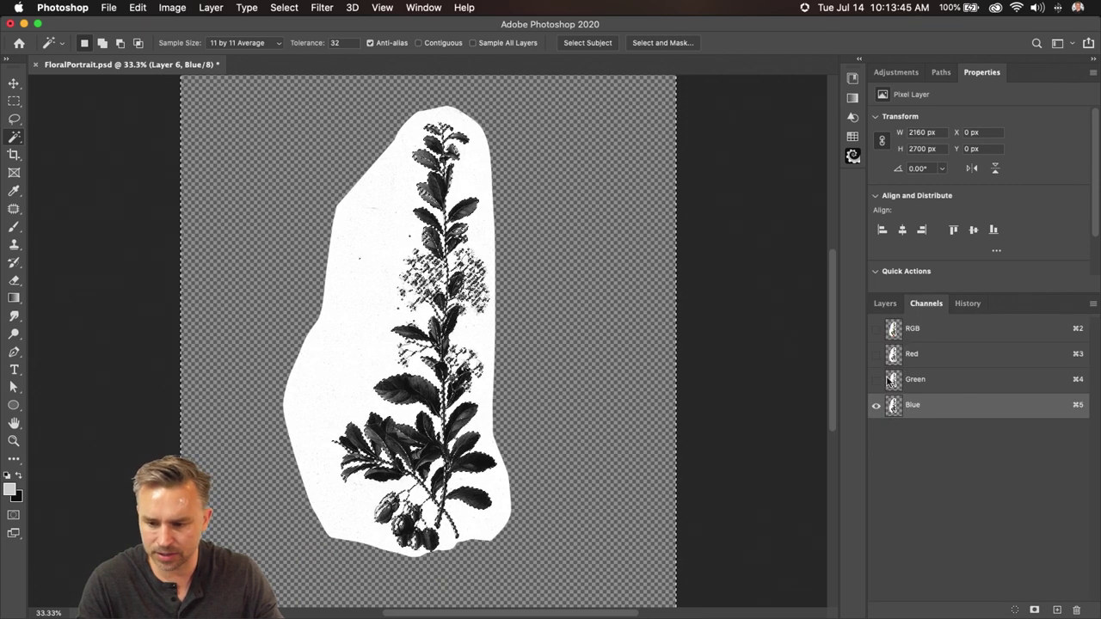
{"action": "left_click", "coordinate": [889, 383]}
- Clear the current selection and load the Green channel as a new selection
{"action": "key", "text": "super+d"}
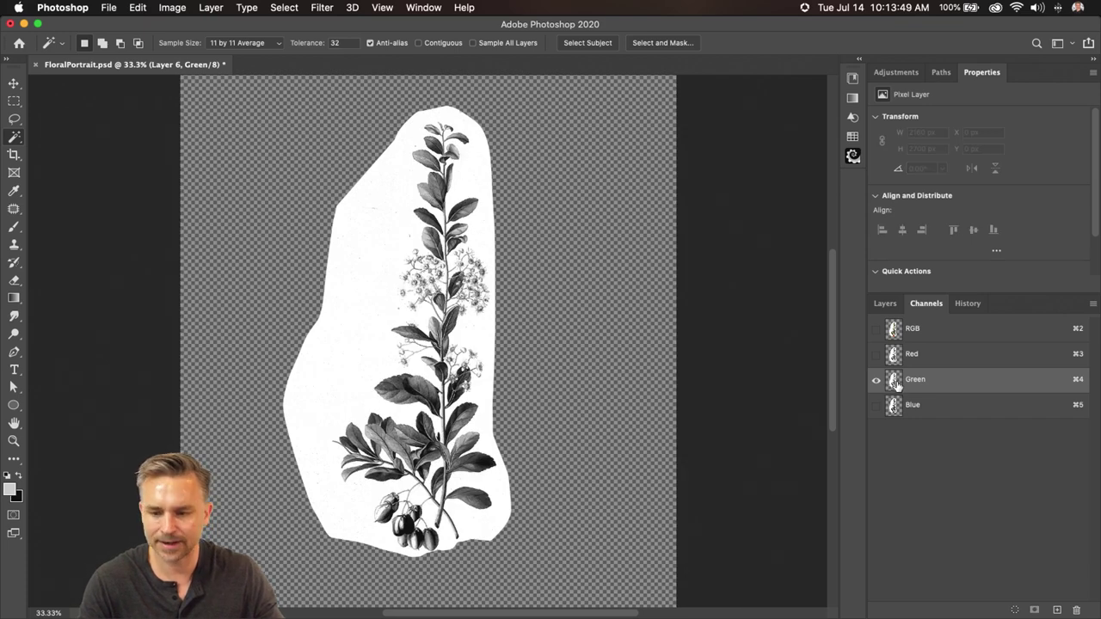
{"action": "left_click", "coordinate": [897, 383], "text": "super"}
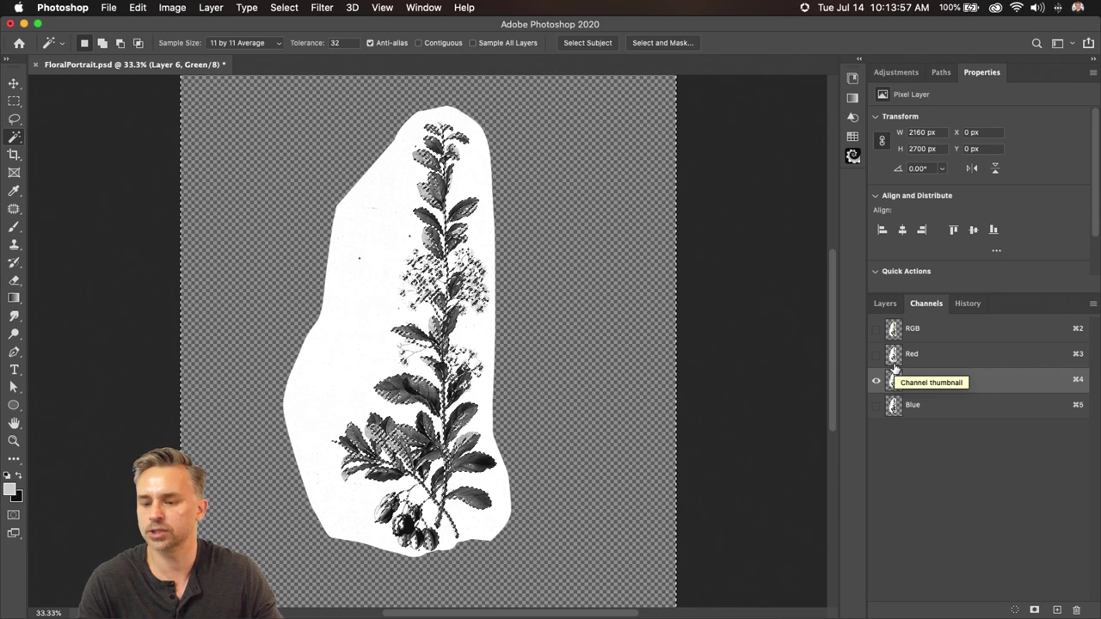
{"action": "left_click", "coordinate": [885, 303]}
{"action": "left_click", "coordinate": [925, 304]}
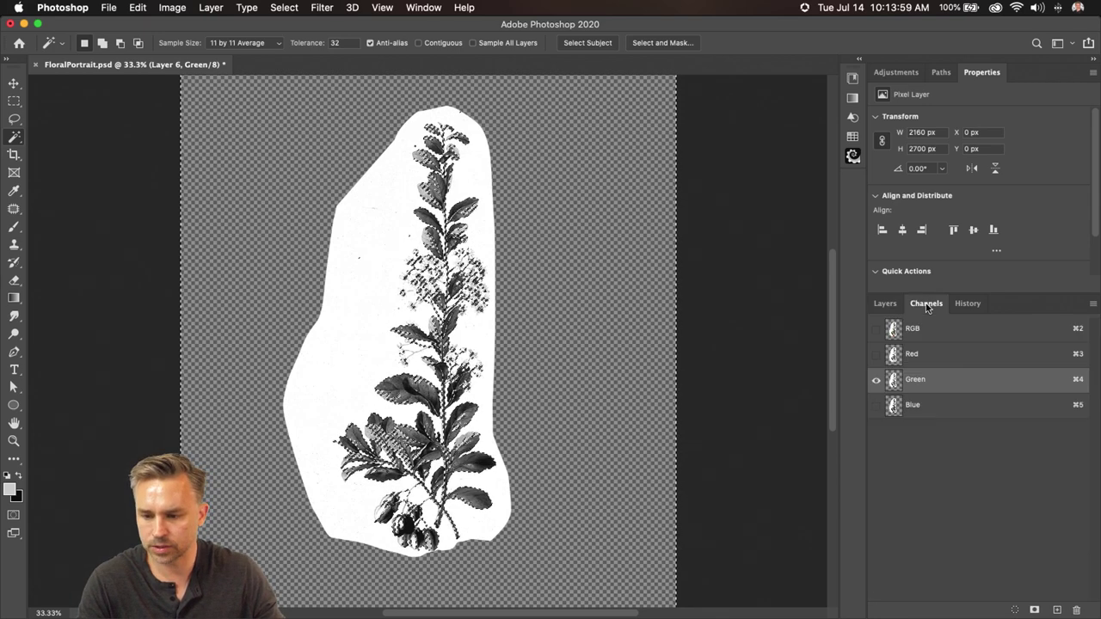
- Restore the RGB composite view, duplicate Layer 6, hide the original, and mask the copy with the loaded selection
{"action": "left_click", "coordinate": [916, 331]}
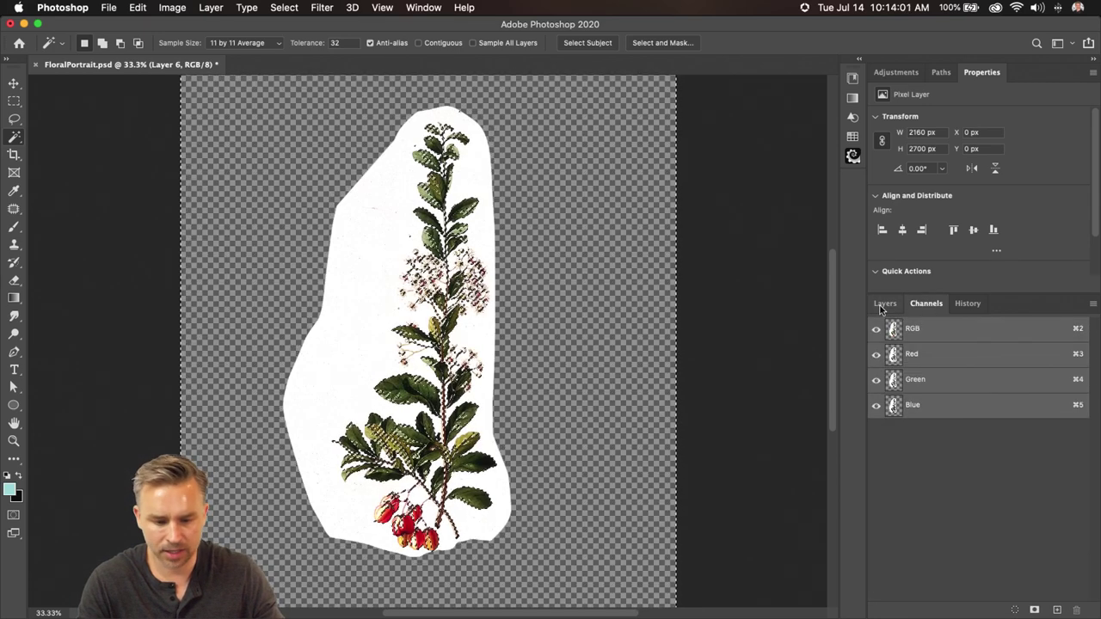
{"action": "left_click", "coordinate": [883, 305]}
{"action": "scroll", "coordinate": [972, 526], "scroll_direction": "up", "scroll_amount": 3}
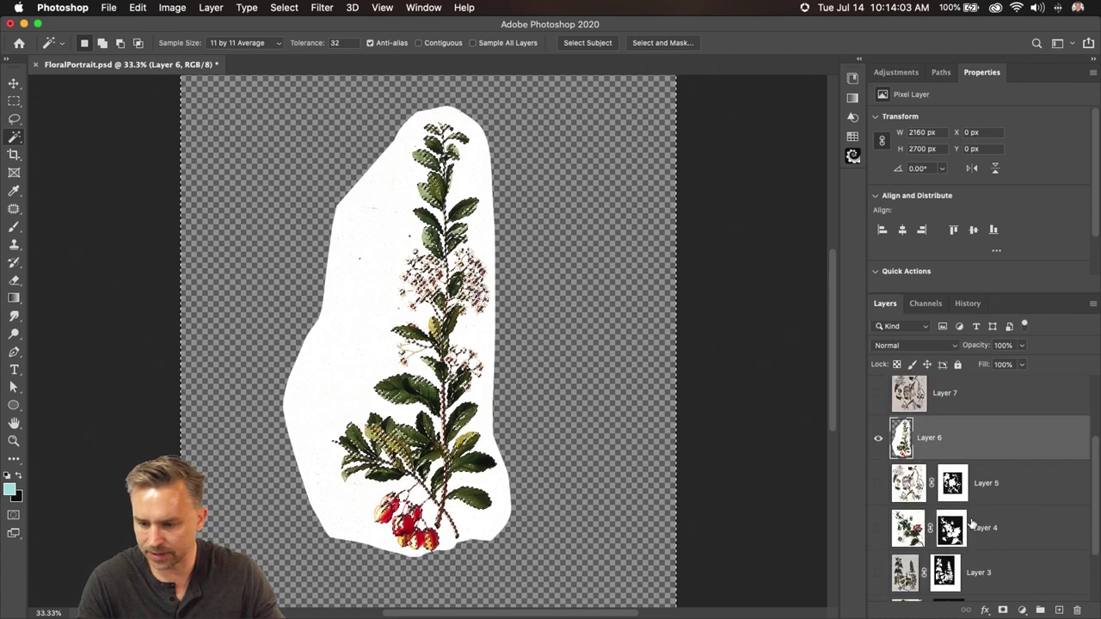
{"action": "key", "text": "ctrl+j"}
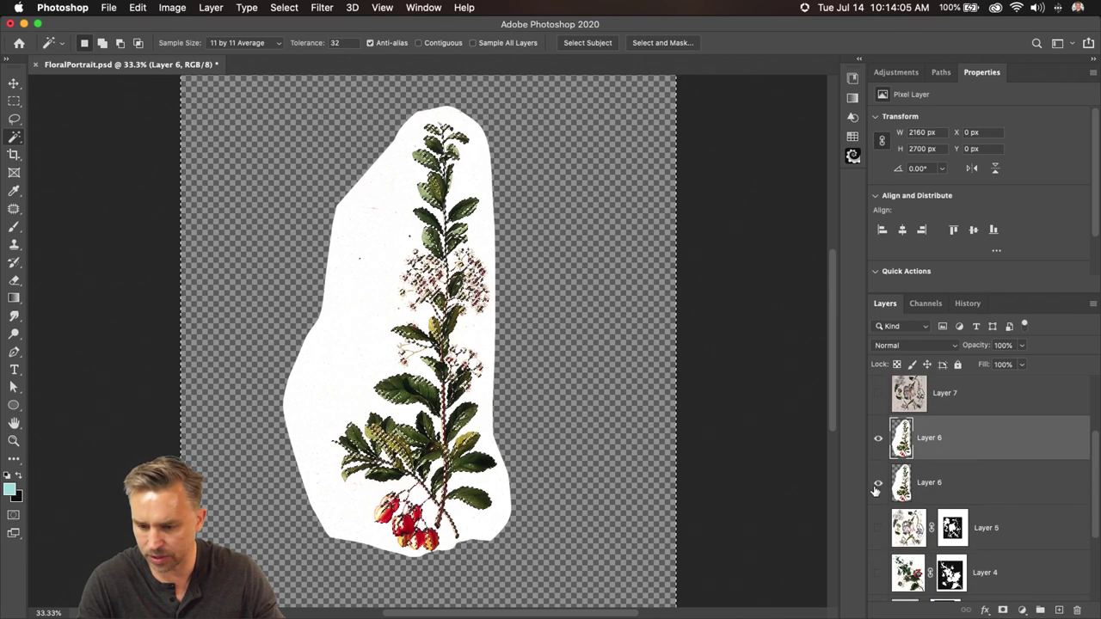
{"action": "left_click", "coordinate": [1003, 611]}
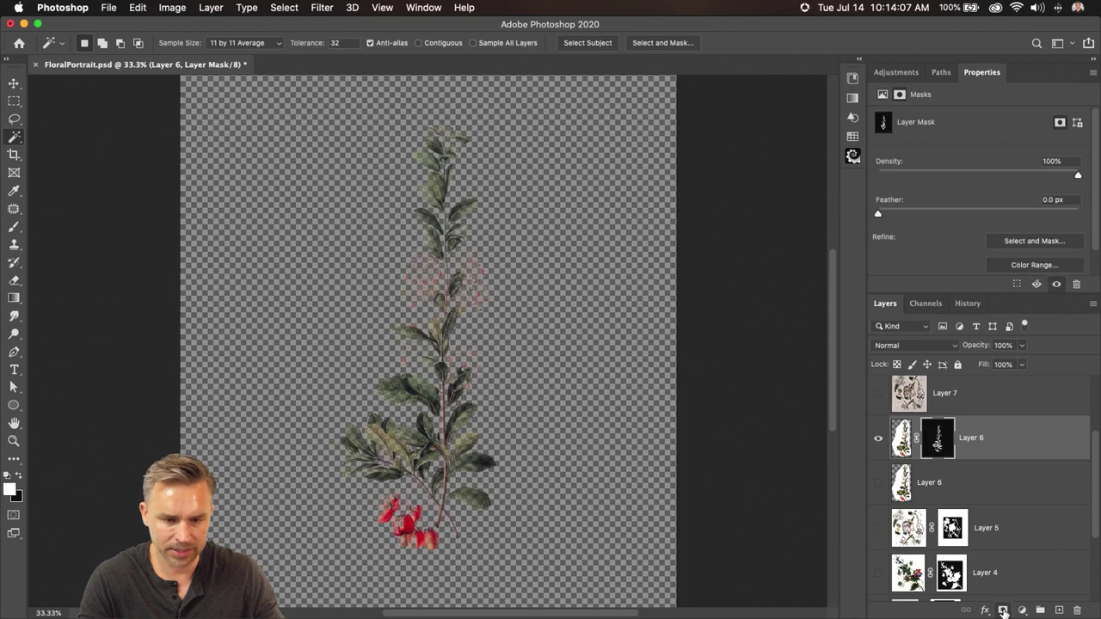
- Show the Gradient Fill 1 layer behind the masked plant and rename the masked copy "green channel"
{"action": "left_click", "coordinate": [986, 443]}
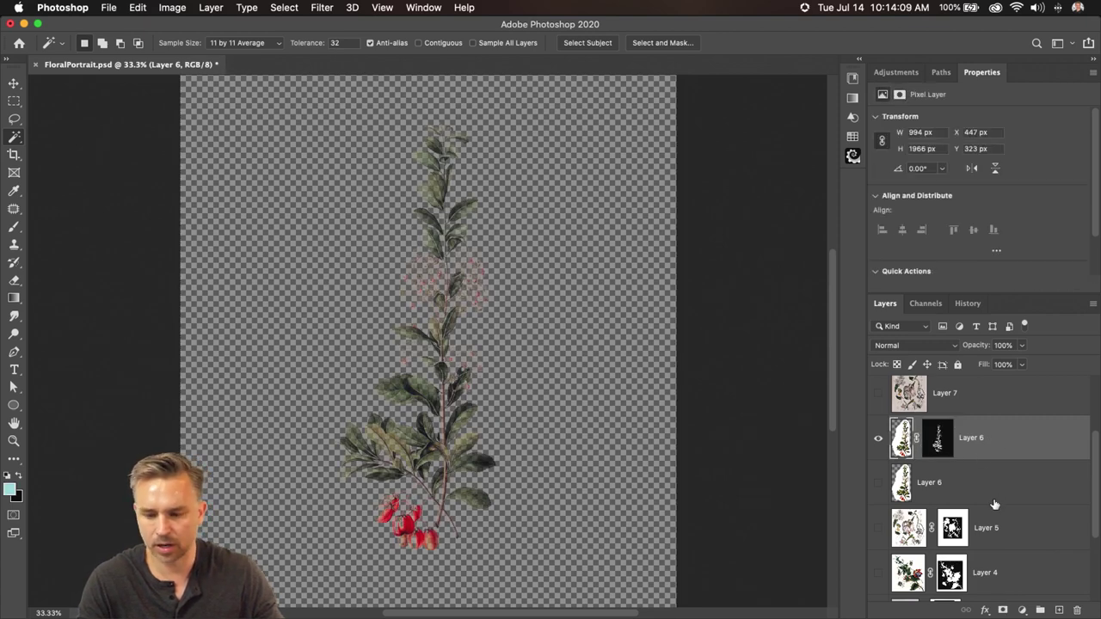
{"action": "scroll", "coordinate": [921, 572], "scroll_direction": "down", "scroll_amount": 3}
{"action": "left_click", "coordinate": [878, 579]}
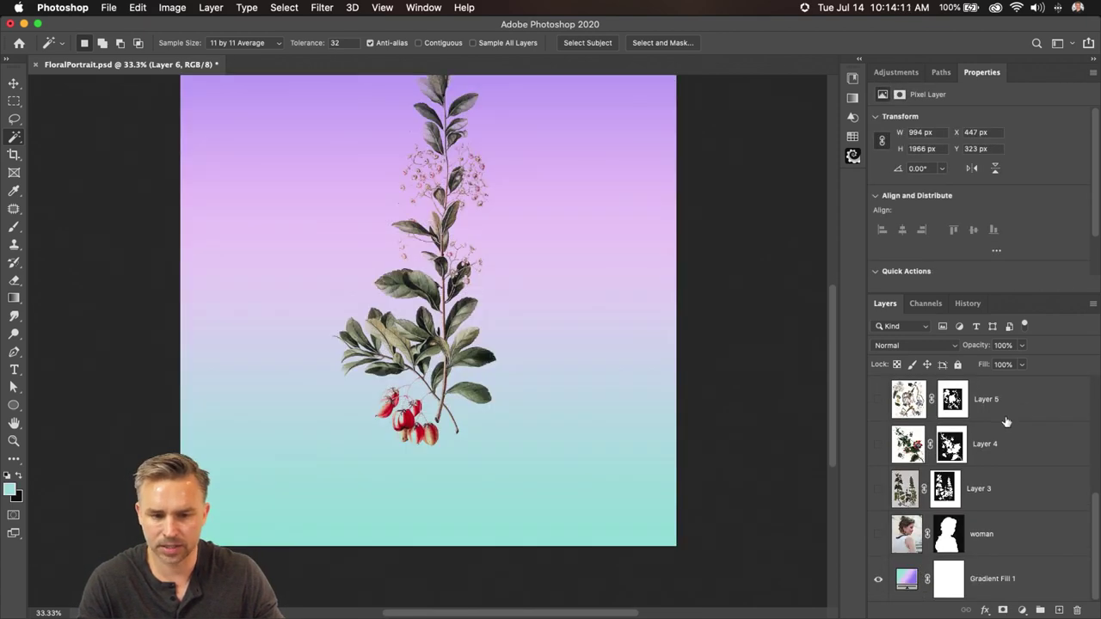
{"action": "scroll", "coordinate": [1006, 421], "scroll_direction": "up", "scroll_amount": 5}
{"action": "scroll", "coordinate": [1007, 421], "scroll_direction": "up", "scroll_amount": 2}
{"action": "double_click", "coordinate": [966, 552]}
{"action": "type", "text": "green channel"}
{"action": "key", "text": "Return"}
{"action": "key", "text": "super+equal"}
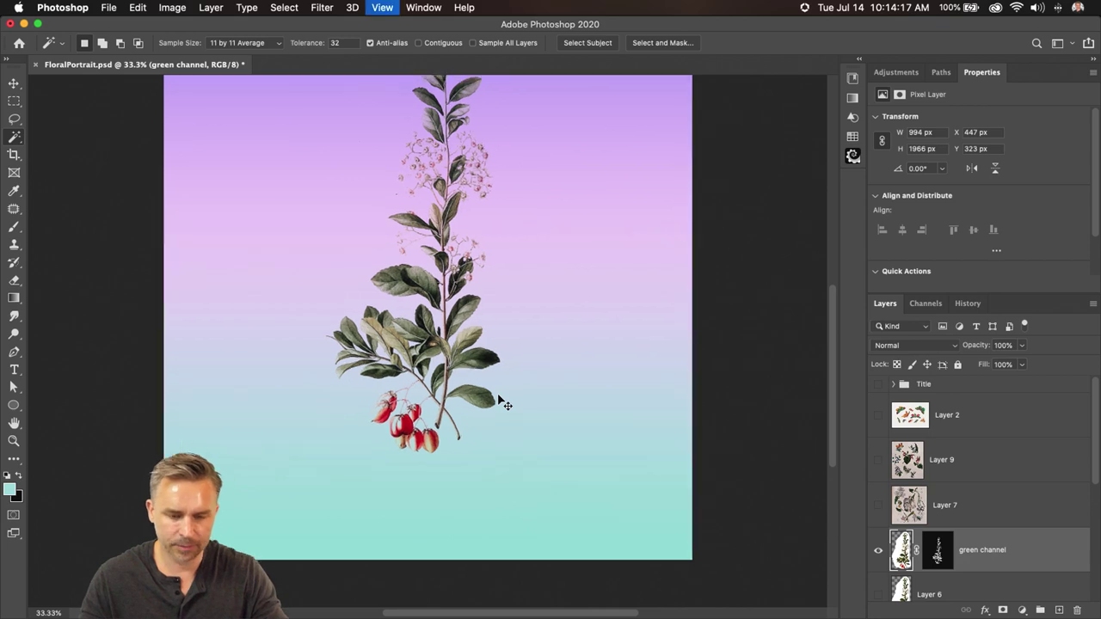
{"action": "scroll", "coordinate": [318, 180], "scroll_direction": "up", "scroll_amount": 10}
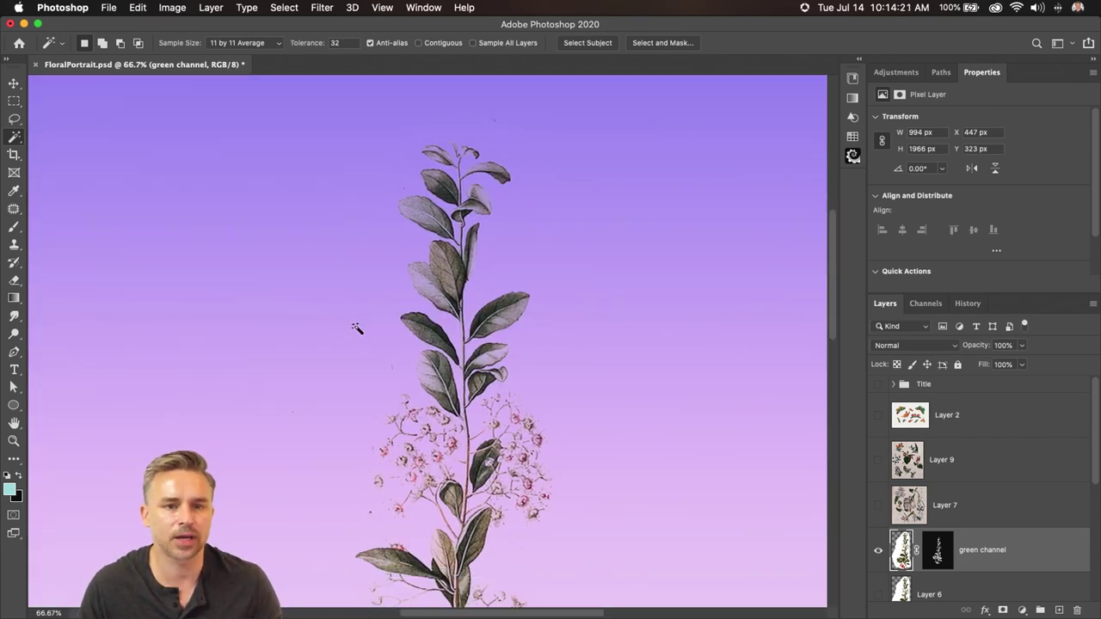
- Hide the green channel layer and delete Layer 7
{"action": "double_click", "coordinate": [1030, 79]}
{"action": "left_click", "coordinate": [880, 344]}
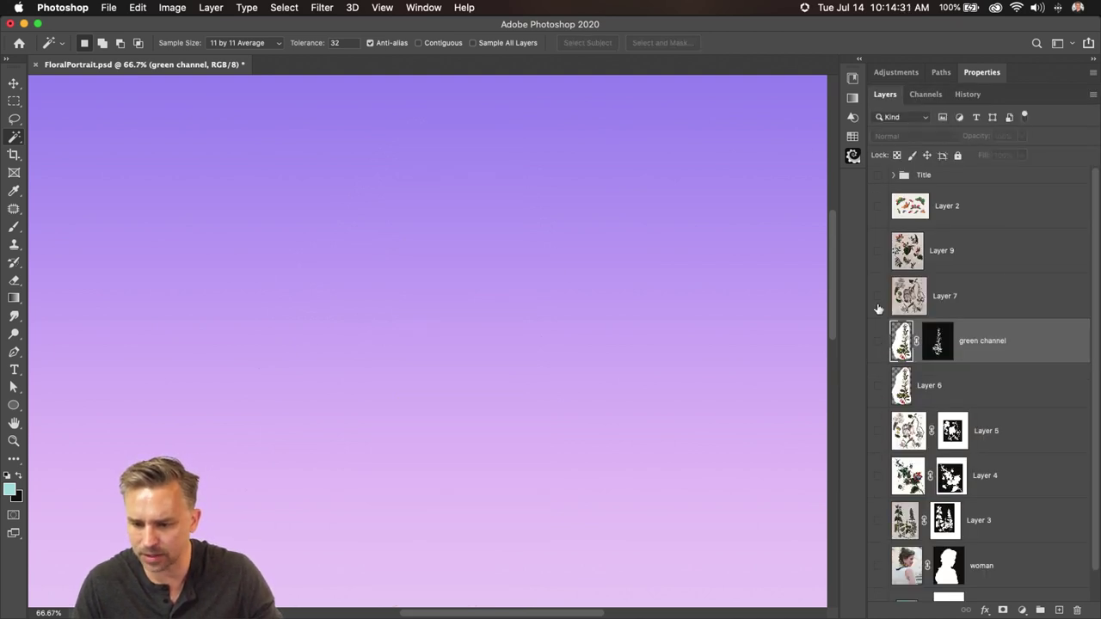
{"action": "left_click", "coordinate": [878, 296]}
{"action": "left_click", "coordinate": [940, 302]}
{"action": "left_click", "coordinate": [879, 296]}
{"action": "left_click_drag", "start_coordinate": [963, 298], "coordinate": [1077, 609]}
- Show Layer 9 and brighten its paper background with Levels, setting the white input level to 203
{"action": "left_click", "coordinate": [879, 251]}
{"action": "left_click", "coordinate": [942, 251]}
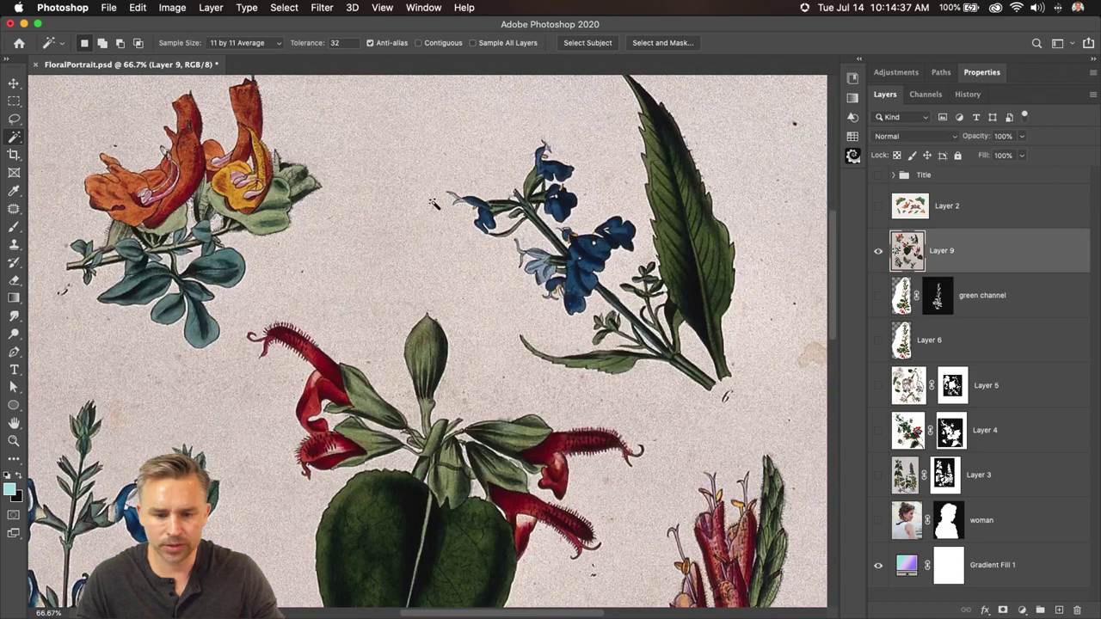
{"action": "key", "text": "super+l"}
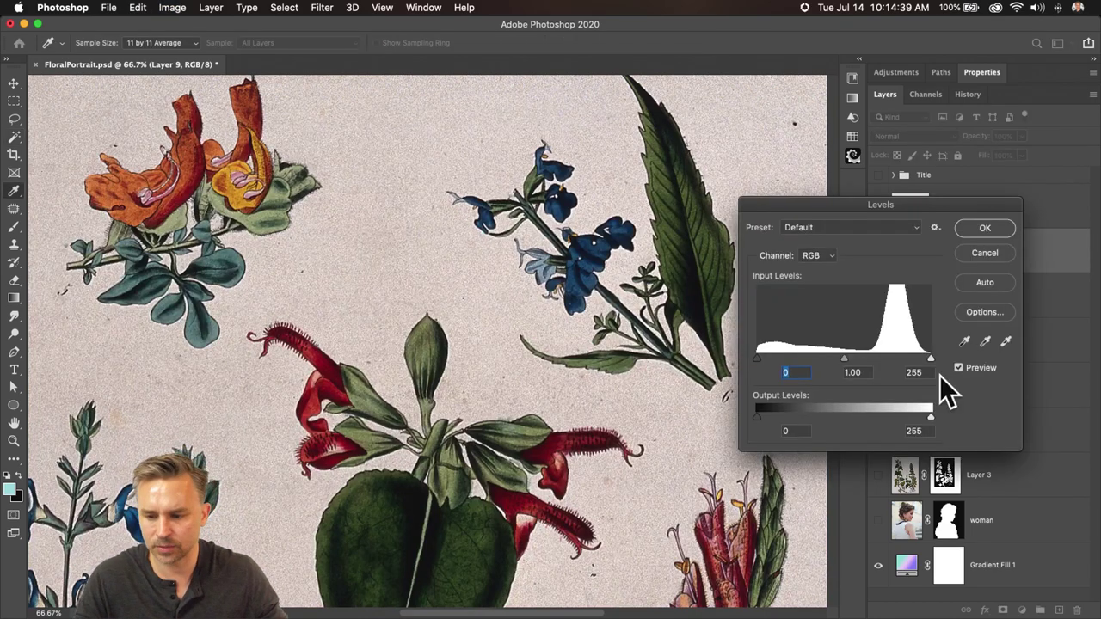
{"action": "left_click_drag", "start_coordinate": [931, 360], "coordinate": [899, 362]}
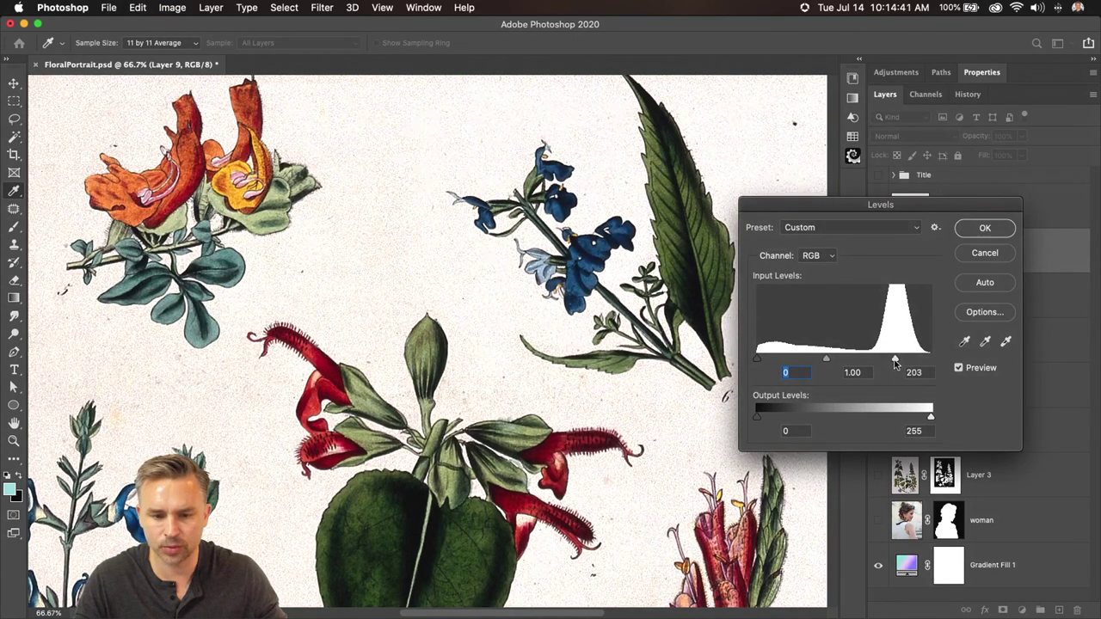
{"action": "key", "text": "Return"}
- Select Layer 9's paper background with the Magic Wand and add a layer mask from the selection
{"action": "key", "text": "w"}
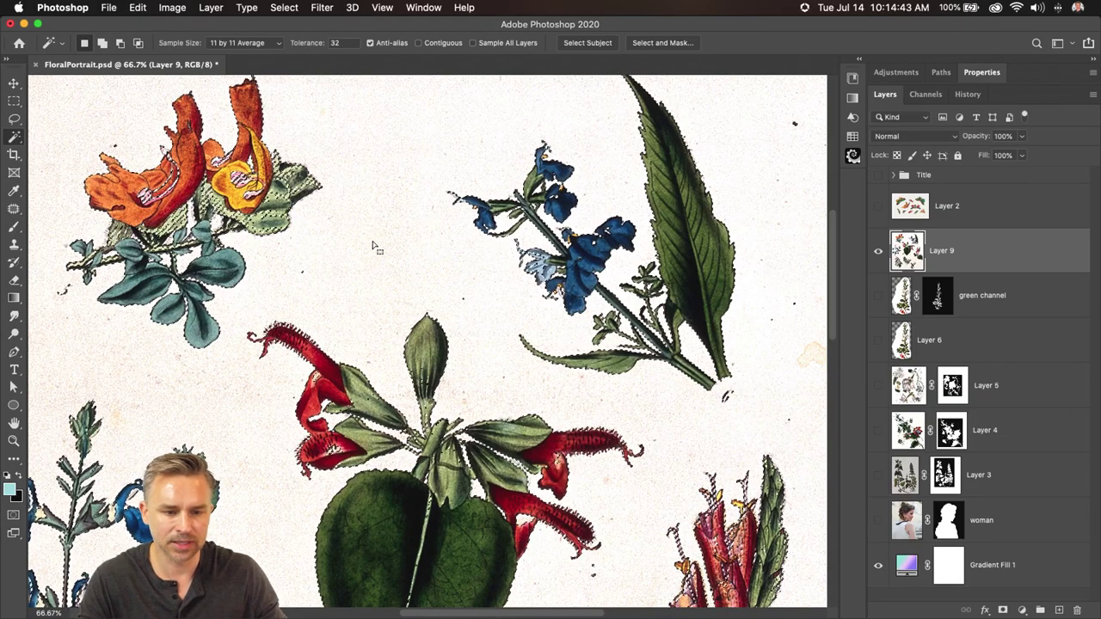
{"action": "scroll", "coordinate": [371, 206], "scroll_direction": "down", "scroll_amount": 5}
{"action": "left_click", "coordinate": [369, 185]}
{"action": "mouse_move", "coordinate": [1092, 613]}
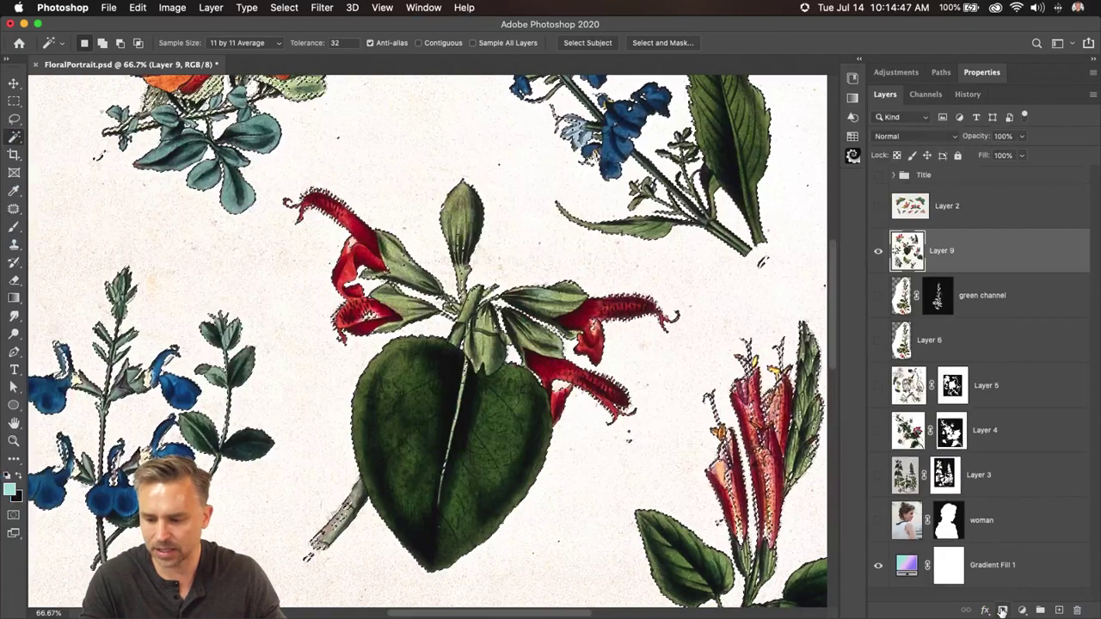
{"action": "left_click", "coordinate": [1001, 611]}
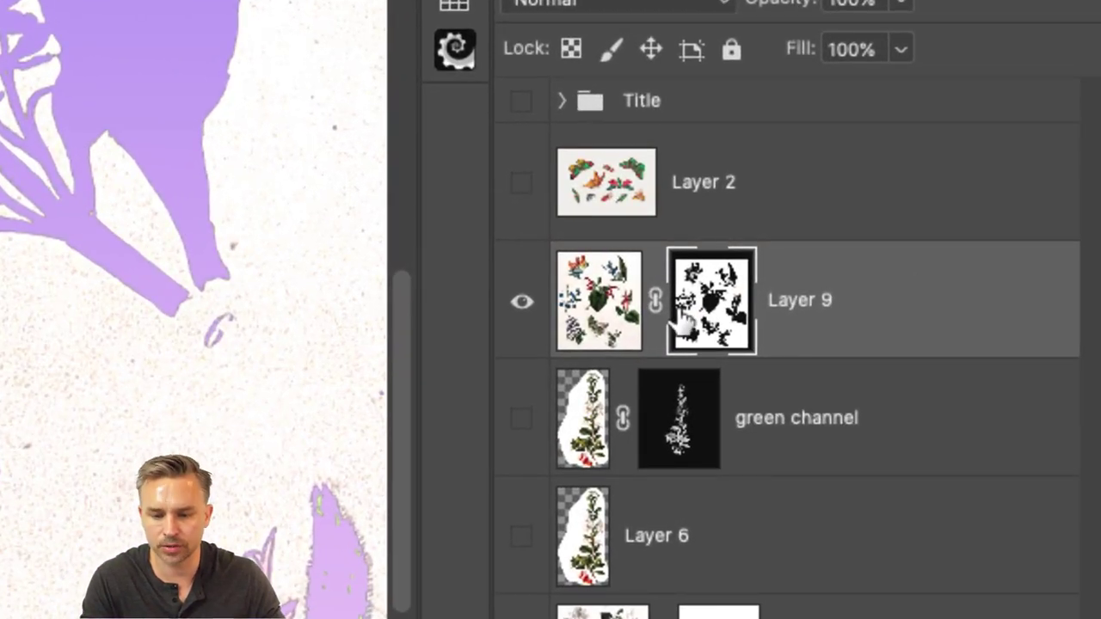
- Select the whole canvas and invert Layer 9's mask to reveal the plants instead of the paper
{"action": "left_click_drag", "start_coordinate": [680, 322], "coordinate": [680, 334]}
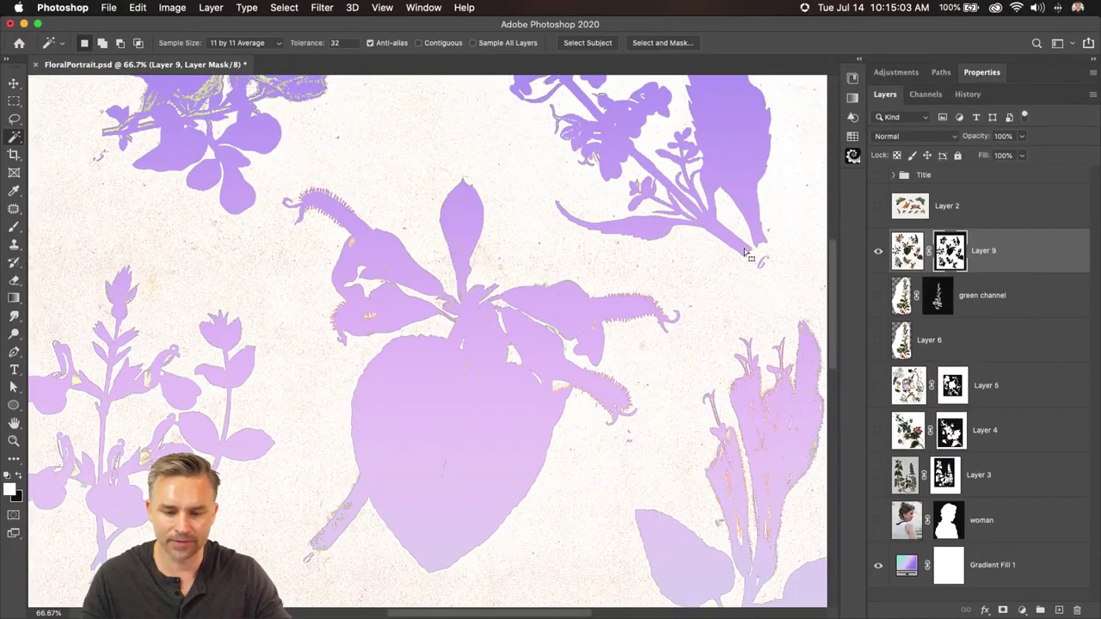
{"action": "key", "text": "super+0"}
{"action": "key", "text": "super+a"}
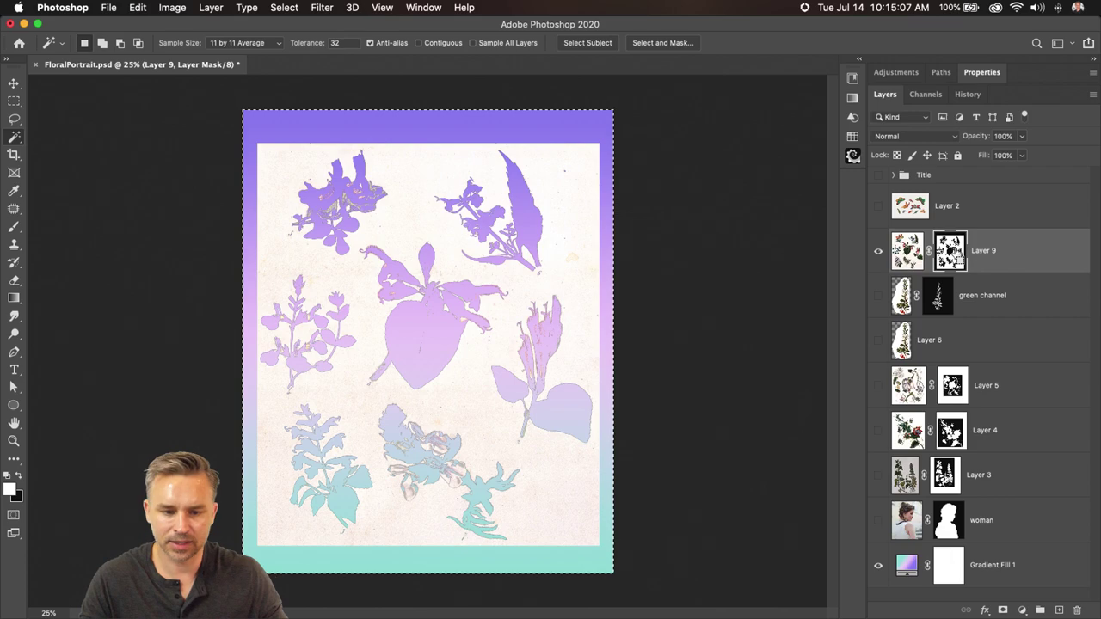
{"action": "key", "text": "super+i"}
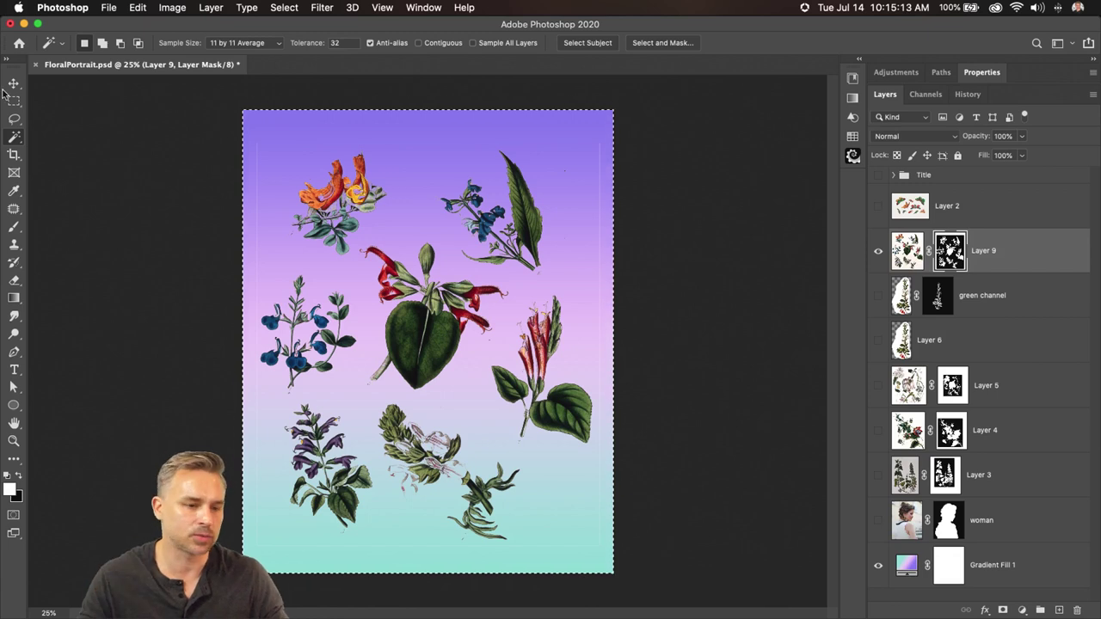
- Fill the leftover edge lines around the plants with black in Layer 9's mask, deselect, and apply the mask
{"action": "left_click", "coordinate": [14, 101]}
{"action": "left_click_drag", "start_coordinate": [243, 111], "coordinate": [259, 570]}
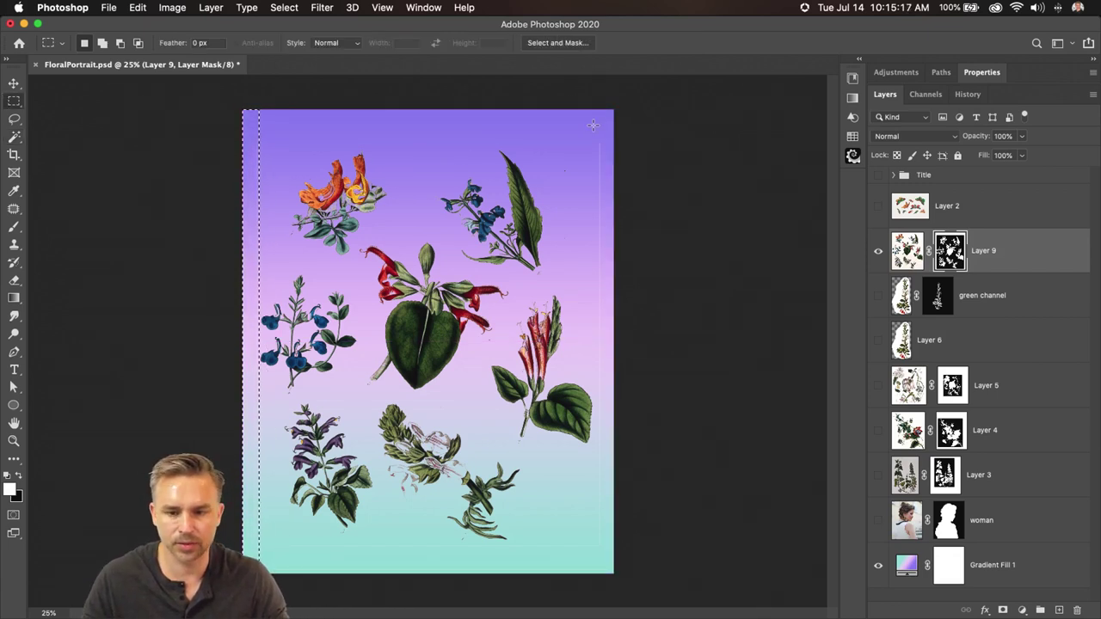
{"action": "left_click_drag", "start_coordinate": [596, 131], "coordinate": [671, 598]}
{"action": "left_click_drag", "start_coordinate": [245, 585], "coordinate": [634, 543]}
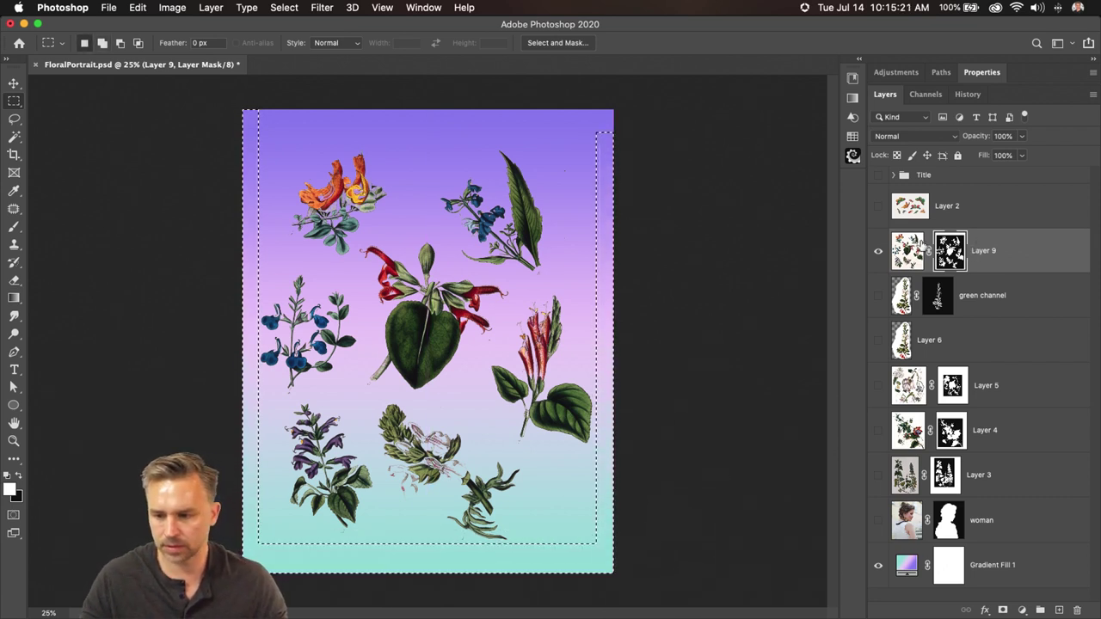
{"action": "key", "text": "d"}
{"action": "key", "text": "shift+BackSpace"}
{"action": "key", "text": "Return"}
{"action": "key", "text": "ctrl+d"}
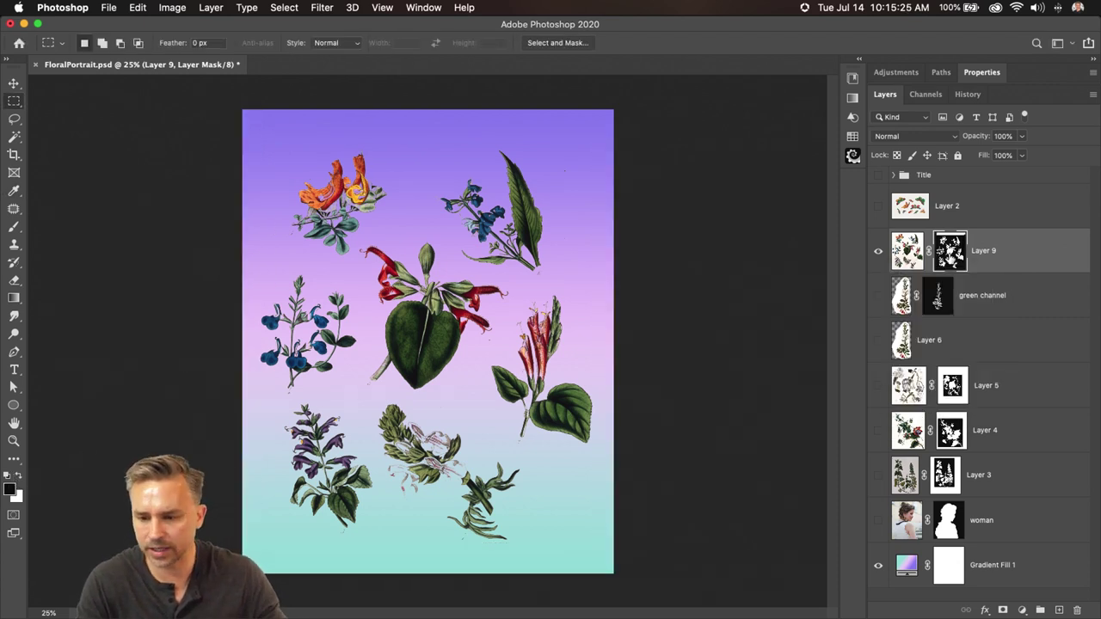
{"action": "right_click", "coordinate": [951, 254]}
{"action": "left_click", "coordinate": [981, 292]}
- Lasso the orange-flowered plant on Layer 9 and cut and paste it onto its own layer
{"action": "left_click", "coordinate": [14, 119]}
{"action": "mouse_move", "coordinate": [282, 172]}
{"action": "left_mouse_down"}
{"action": "mouse_move", "coordinate": [364, 127]}
{"action": "mouse_move", "coordinate": [396, 182]}
{"action": "mouse_move", "coordinate": [393, 218]}
{"action": "mouse_move", "coordinate": [355, 254]}
{"action": "mouse_move", "coordinate": [315, 268]}
{"action": "mouse_move", "coordinate": [274, 234]}
{"action": "left_mouse_up"}
{"action": "key", "text": "super+x"}
{"action": "key", "text": "super+v"}
- Lasso the blue-flowered plant at the canvas's left edge and cut and paste it from Layer 9 onto its own layer
{"action": "mouse_move", "coordinate": [245, 280]}
{"action": "left_mouse_down"}
{"action": "mouse_move", "coordinate": [353, 297]}
{"action": "mouse_move", "coordinate": [363, 370]}
{"action": "mouse_move", "coordinate": [284, 400]}
{"action": "mouse_move", "coordinate": [242, 355]}
{"action": "left_mouse_up"}
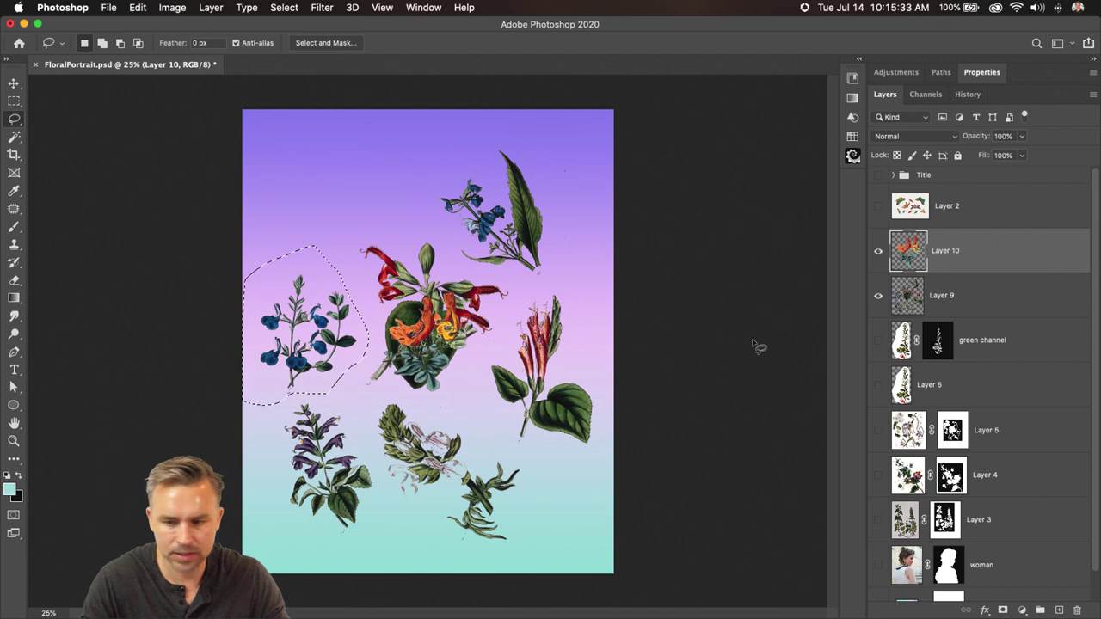
{"action": "left_click", "coordinate": [917, 305]}
{"action": "key", "text": "super+x"}
{"action": "key", "text": "super+v"}
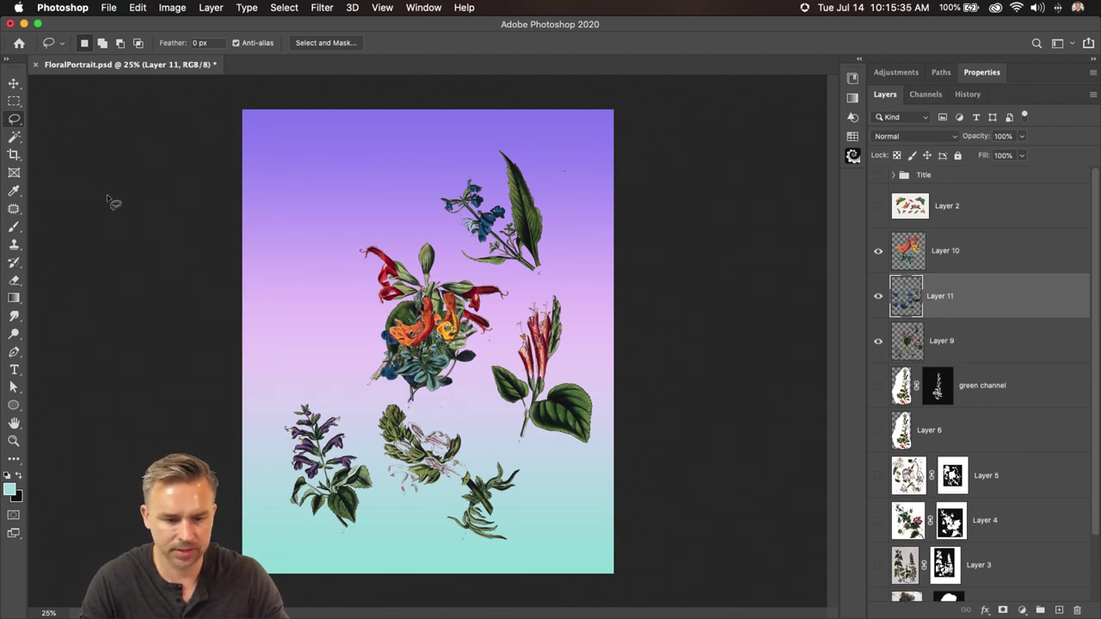
- Lasso the purple-flowered plant at the lower left of the canvas and cut and paste it from Layer 9 onto its own layer
{"action": "mouse_move", "coordinate": [261, 402]}
{"action": "left_mouse_down"}
{"action": "mouse_move", "coordinate": [379, 460]}
{"action": "mouse_move", "coordinate": [302, 545]}
{"action": "mouse_move", "coordinate": [260, 404]}
{"action": "left_mouse_up"}
{"action": "left_click", "coordinate": [909, 346]}
{"action": "key", "text": "super+x"}
{"action": "key", "text": "super+v"}
- Move the purple plant to the upper left, the blue plant to the lower left, and the orange plant above the heart-shaped leaf
{"action": "key", "text": "v"}
{"action": "left_click_drag", "start_coordinate": [568, 327], "coordinate": [474, 268]}
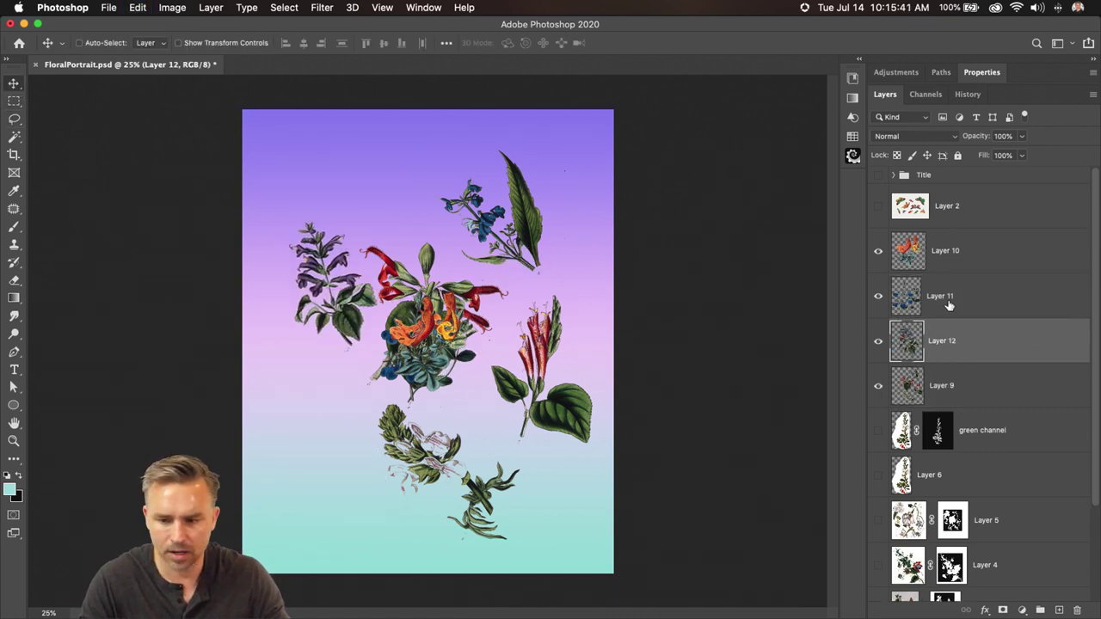
{"action": "left_click", "coordinate": [1020, 302]}
{"action": "left_click_drag", "start_coordinate": [390, 307], "coordinate": [327, 372]}
{"action": "left_click", "coordinate": [998, 252]}
{"action": "left_click_drag", "start_coordinate": [490, 345], "coordinate": [443, 215]}
- Show Layer 2 with the plant layers hidden and apply Levels with a black input of 38 and a white input of 242
{"action": "left_click", "coordinate": [988, 207]}
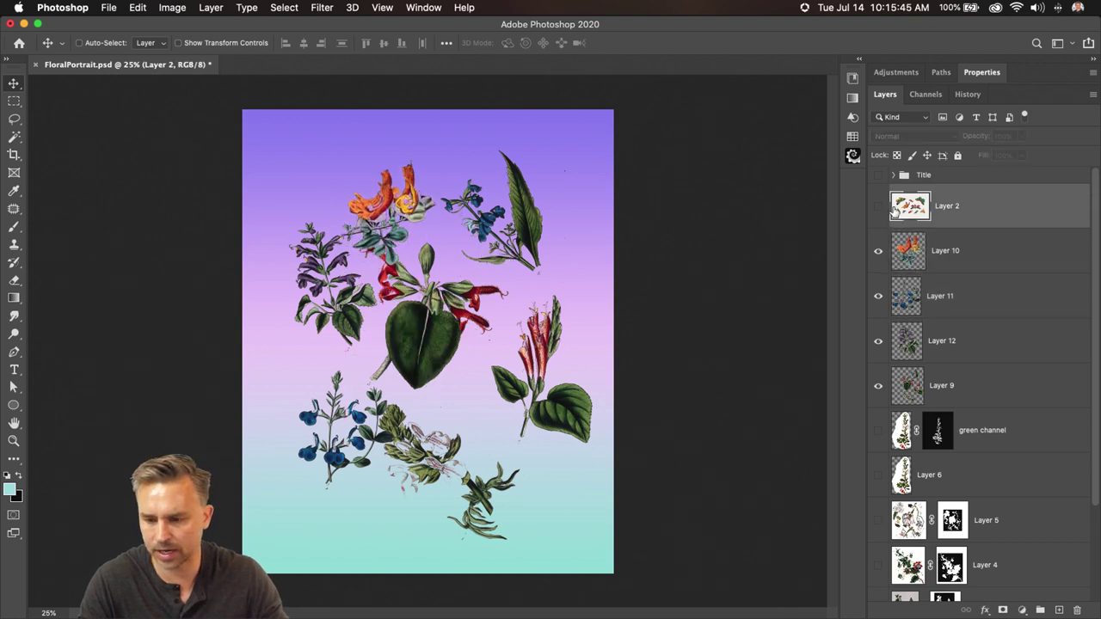
{"action": "left_click", "coordinate": [878, 206]}
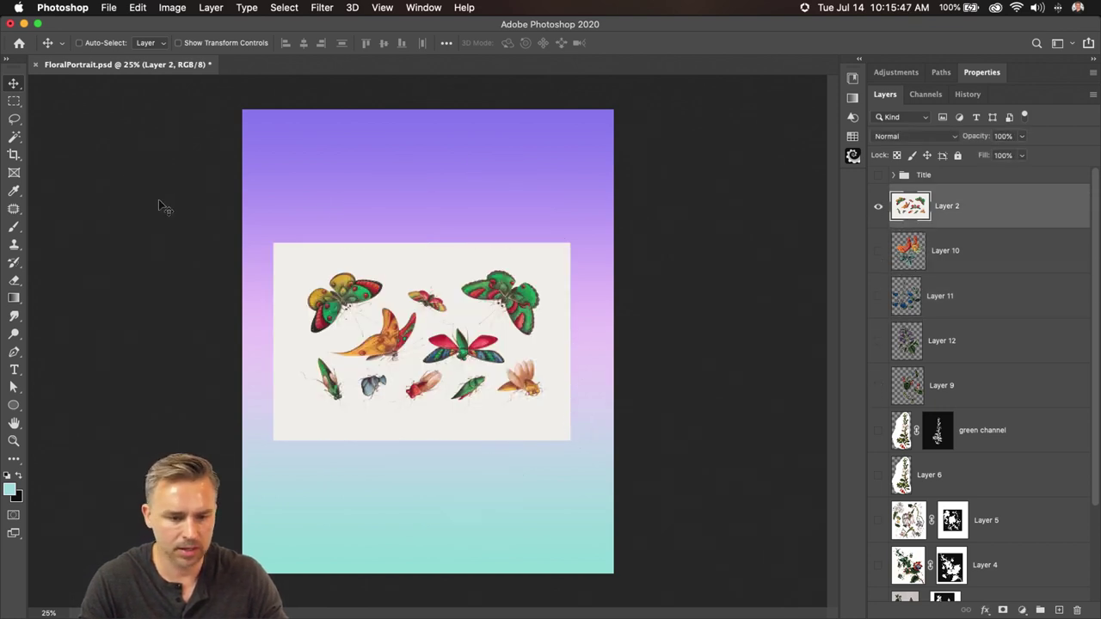
{"action": "key", "text": "super+l"}
{"action": "left_click_drag", "start_coordinate": [757, 358], "coordinate": [782, 362]}
{"action": "left_click_drag", "start_coordinate": [932, 360], "coordinate": [917, 361]}
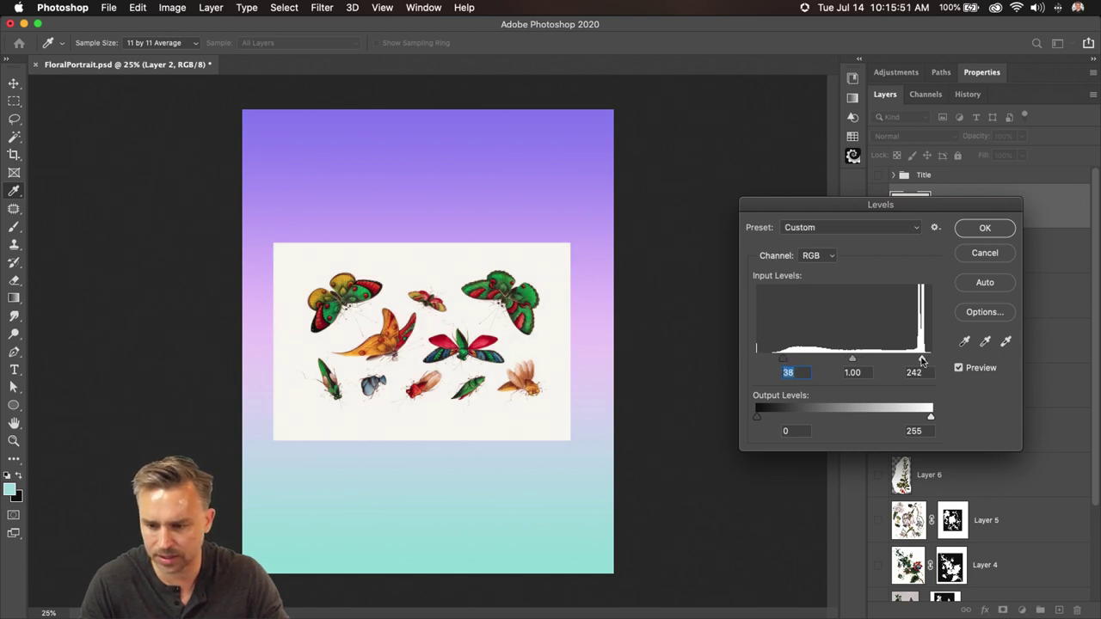
{"action": "key", "text": "Return"}
- Select Layer 2's white background with the Magic Wand and add an inverted layer mask that hides it
{"action": "key", "text": "v"}
{"action": "key", "text": "w"}
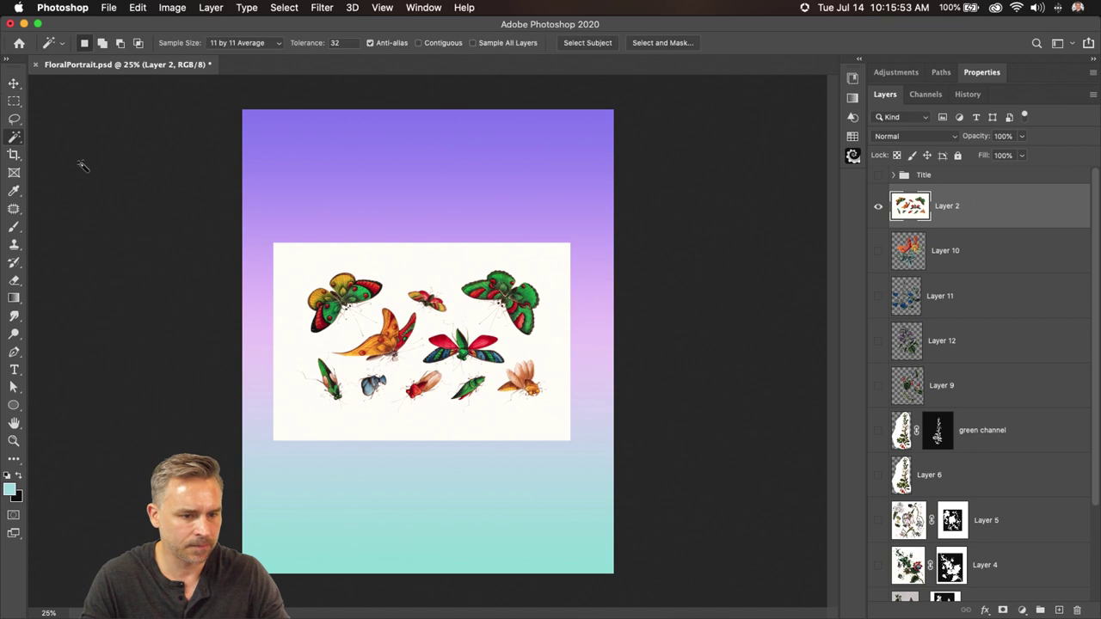
{"action": "left_click", "coordinate": [376, 266]}
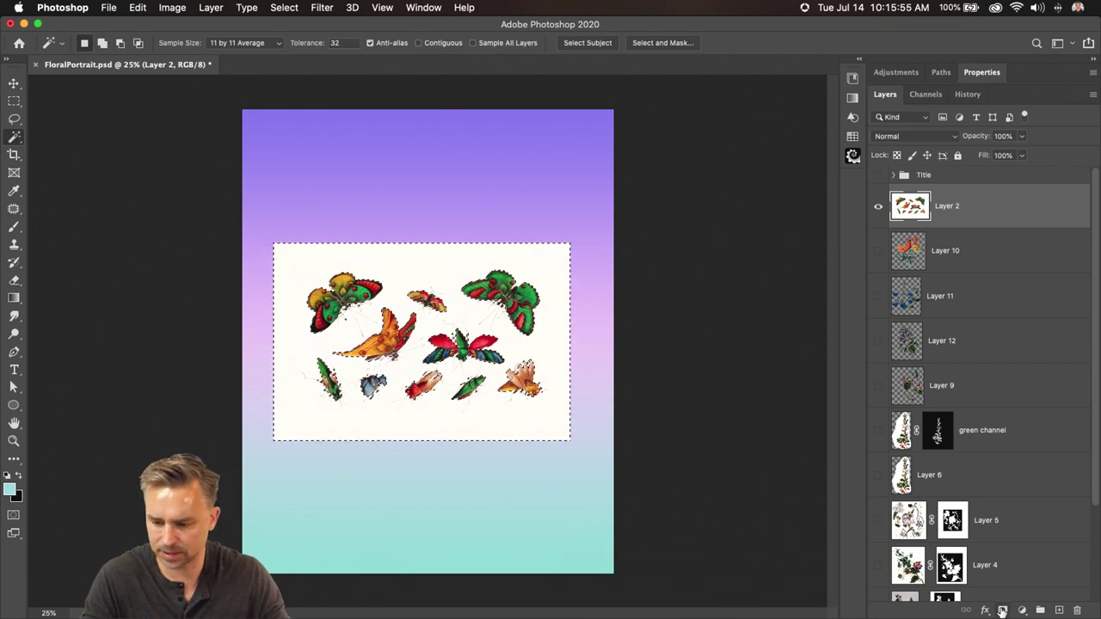
{"action": "left_click", "coordinate": [1002, 611], "text": "alt"}
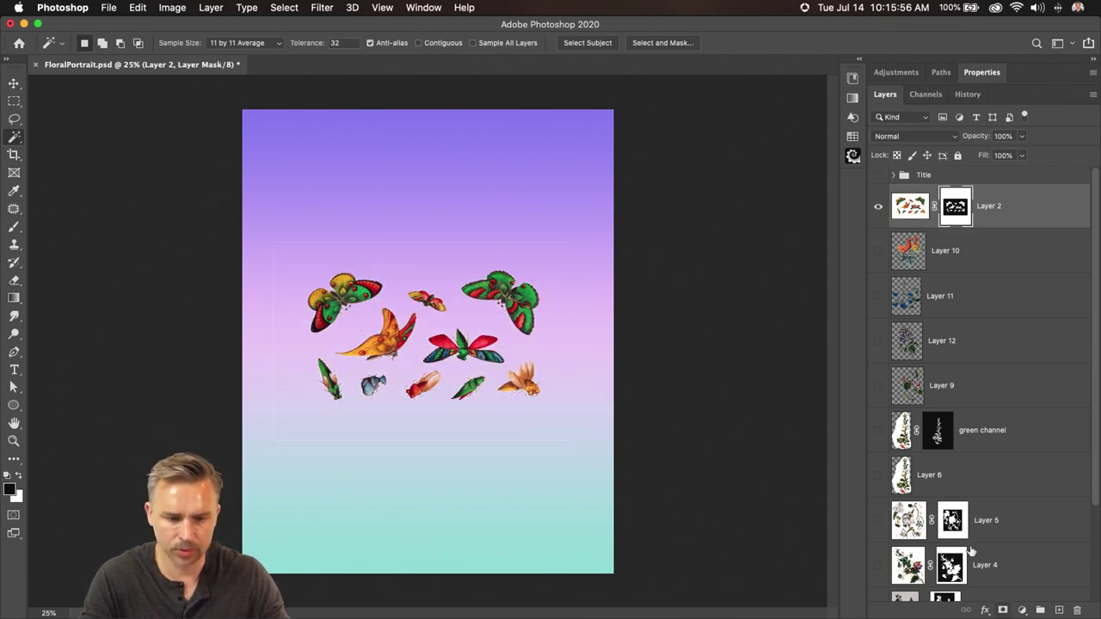
- Select a rectangular frame around the insects, fill it with the black foreground colour in Layer 2's mask, and deselect
{"action": "left_click", "coordinate": [14, 102]}
{"action": "left_click_drag", "start_coordinate": [172, 170], "coordinate": [632, 250]}
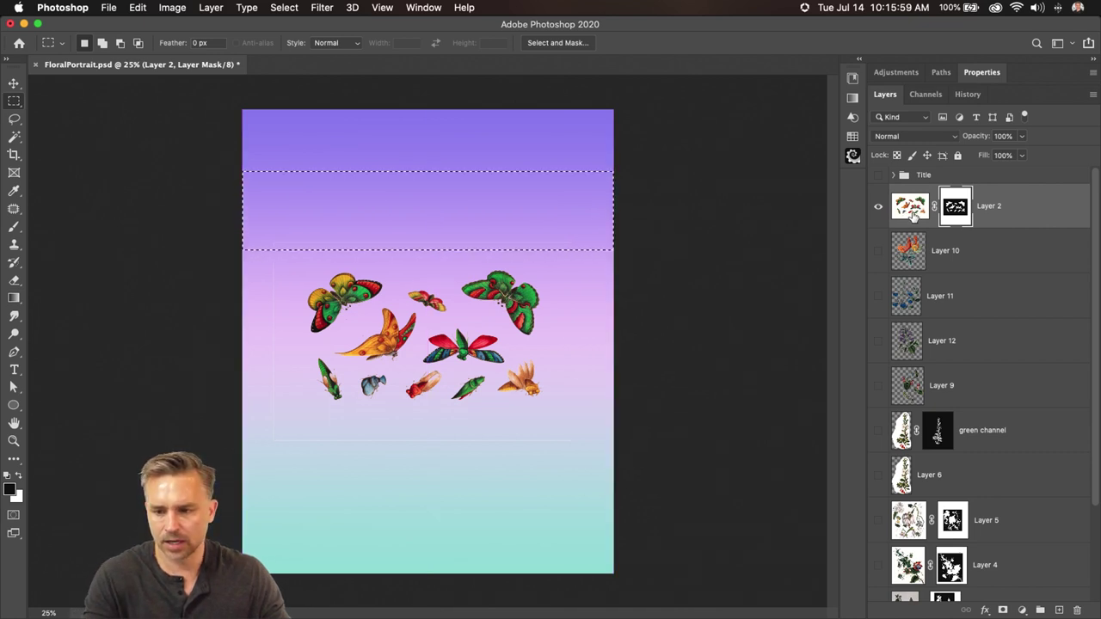
{"action": "left_click_drag", "start_coordinate": [159, 210], "coordinate": [551, 421]}
{"action": "key", "text": "shift+BackSpace"}
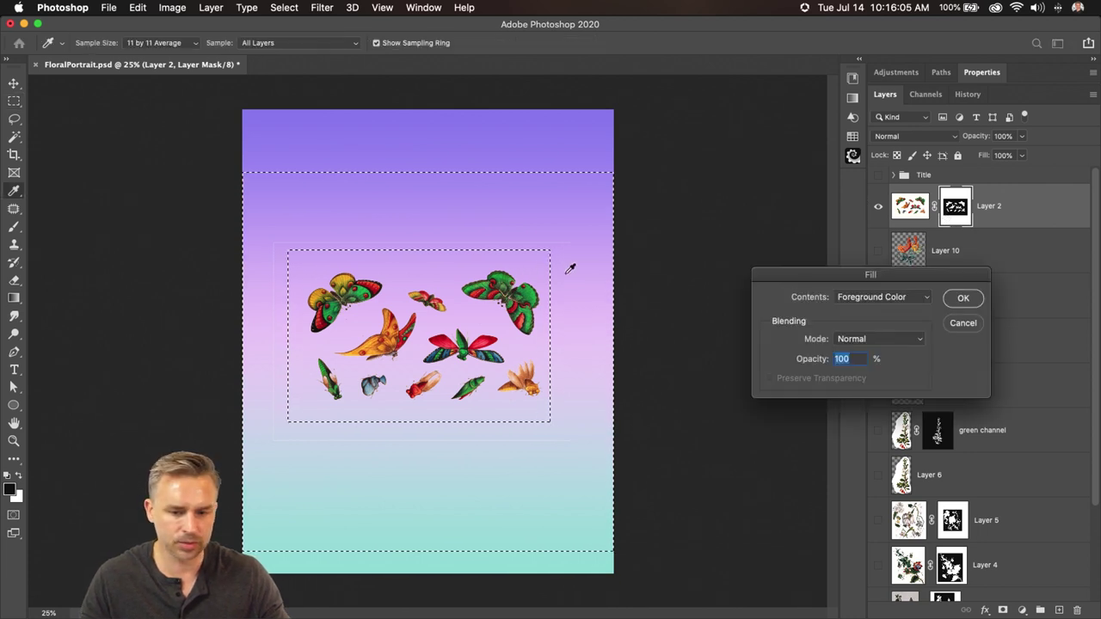
{"action": "left_click", "coordinate": [949, 297]}
{"action": "key", "text": "super+d"}
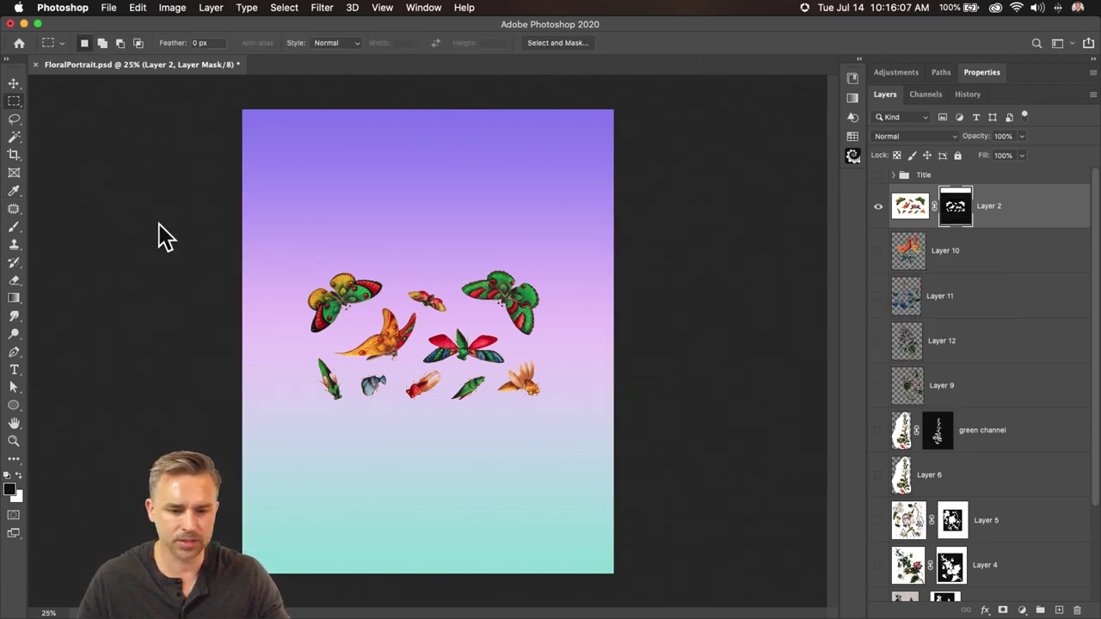
- Apply Layer 2's mask permanently to the insect artwork
{"action": "key", "text": "super+equal"}
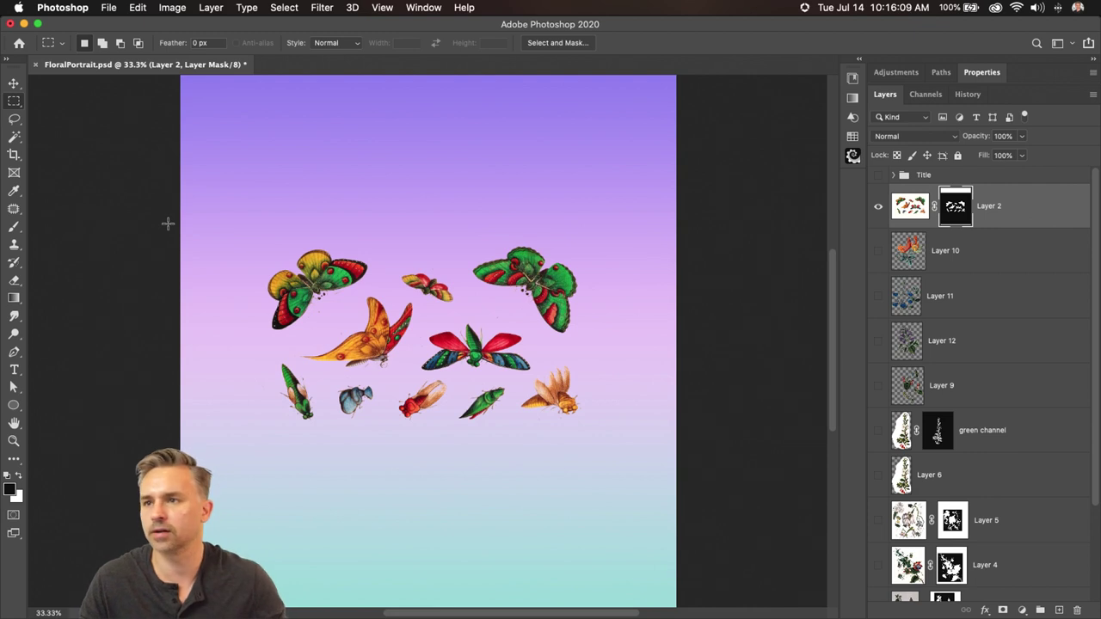
{"action": "right_click", "coordinate": [949, 210]}
{"action": "left_click", "coordinate": [957, 243]}
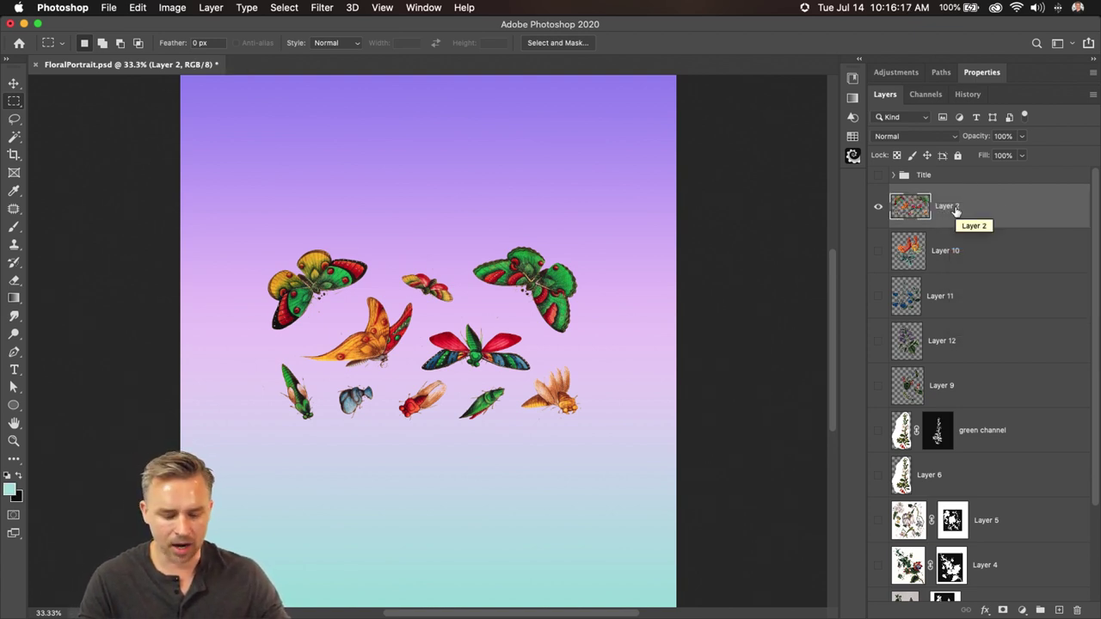
- Hide Layer 2, show the green channel layer, and convert it to a Smart Object
{"action": "scroll", "coordinate": [951, 353], "scroll_direction": "down", "scroll_amount": 2}
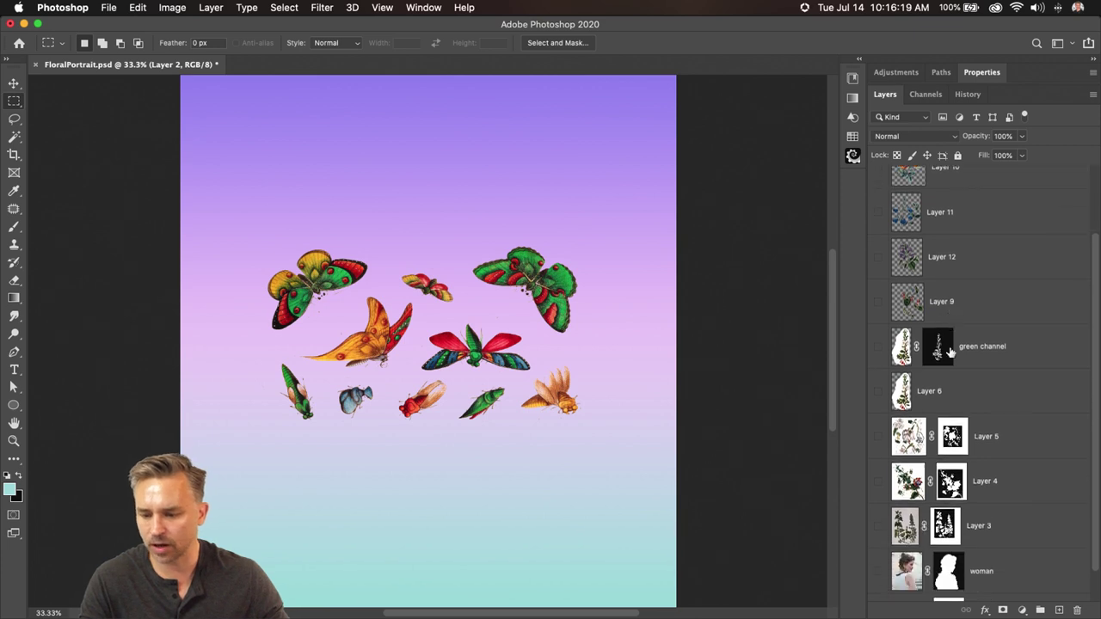
{"action": "scroll", "coordinate": [950, 341], "scroll_direction": "up", "scroll_amount": 2}
{"action": "left_click", "coordinate": [877, 206]}
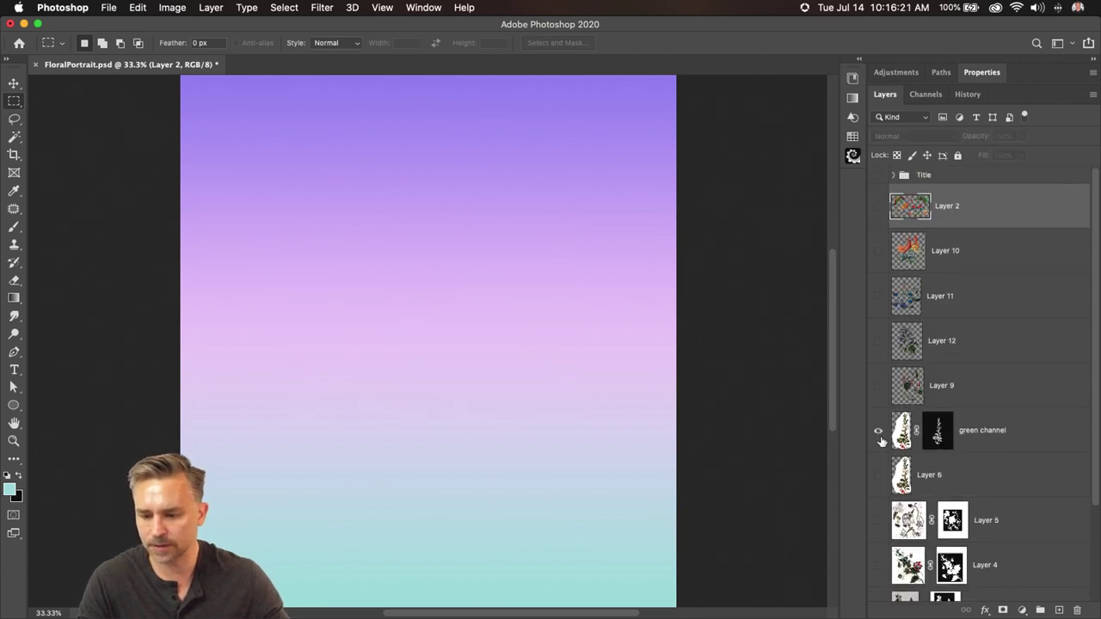
{"action": "left_click", "coordinate": [877, 430]}
{"action": "left_click", "coordinate": [1004, 433]}
{"action": "scroll", "coordinate": [1004, 436], "scroll_direction": "down", "scroll_amount": 1}
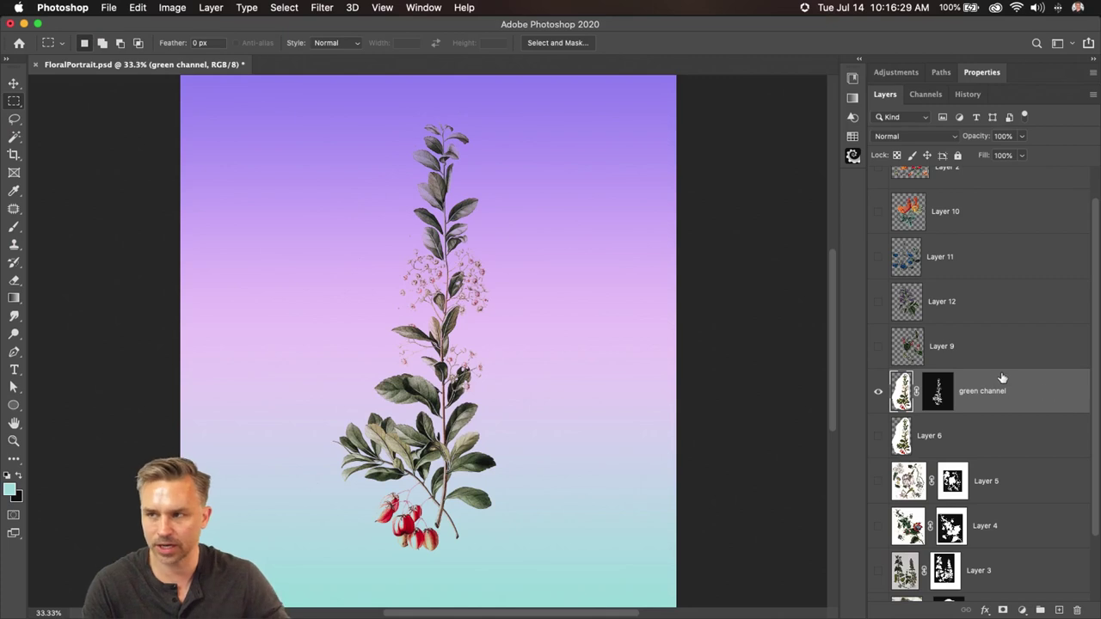
{"action": "right_click", "coordinate": [1023, 384]}
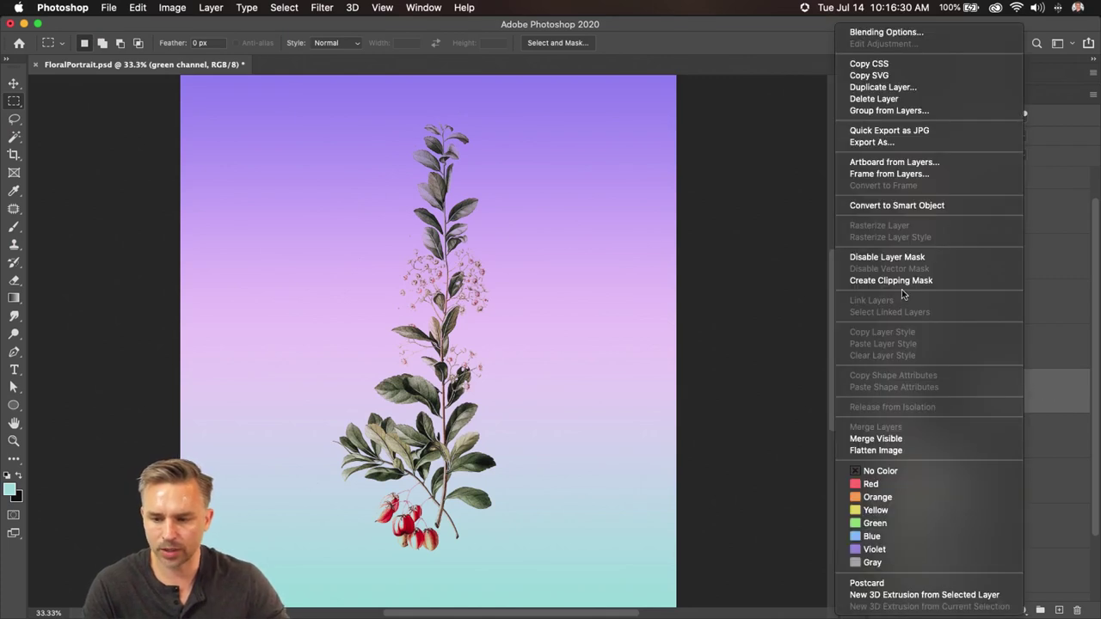
{"action": "left_click", "coordinate": [920, 205]}
- Show Layer 5 with the green channel layer hidden and convert Layer 5 to a Smart Object
{"action": "left_click", "coordinate": [993, 436]}
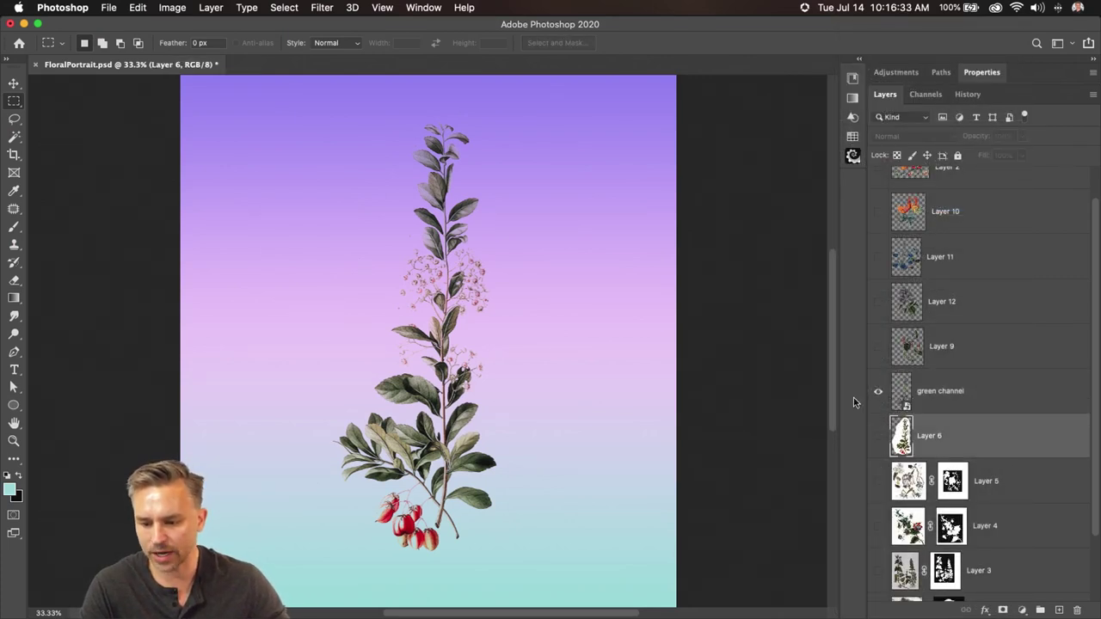
{"action": "left_click", "coordinate": [878, 435]}
{"action": "left_click", "coordinate": [878, 481]}
{"action": "left_click", "coordinate": [991, 481]}
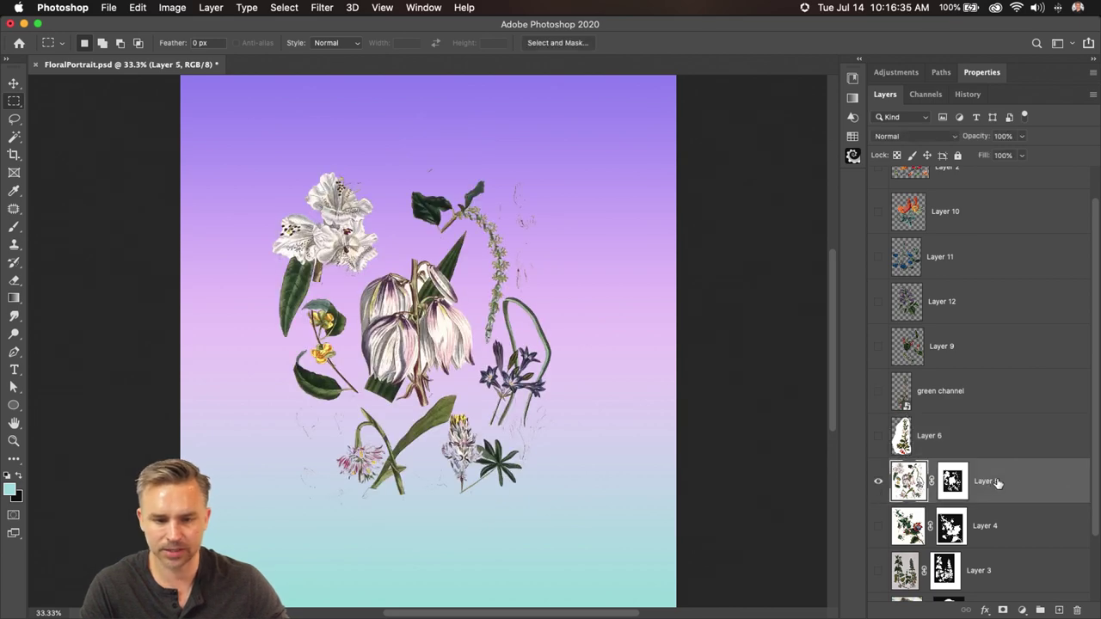
{"action": "right_click", "coordinate": [991, 483]}
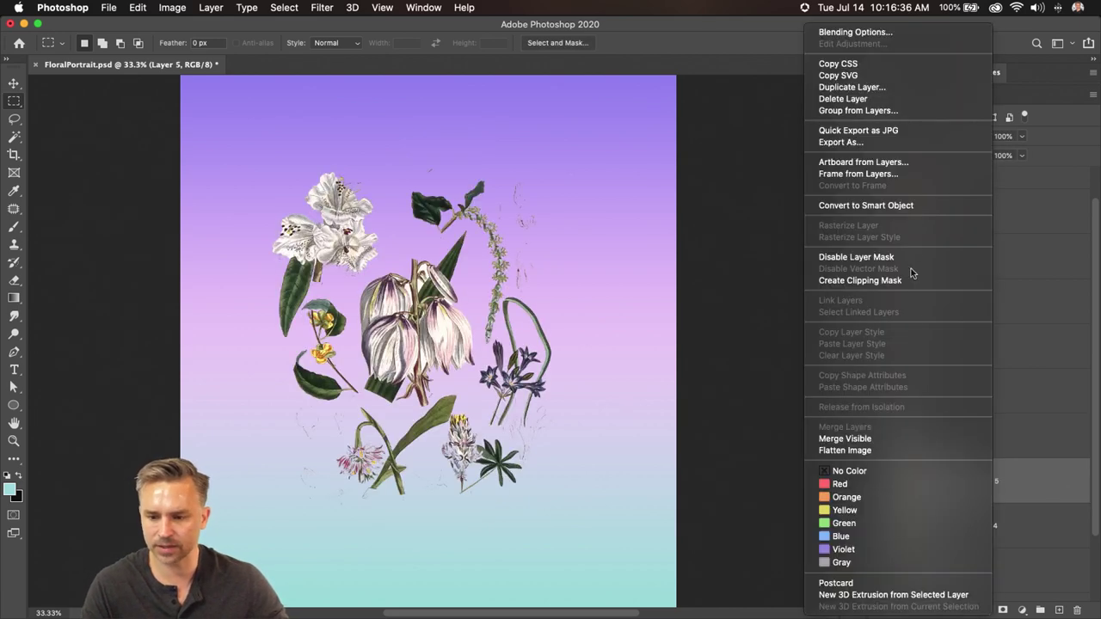
{"action": "left_click", "coordinate": [914, 205]}
- Hide Layer 5, show Layer 4, and convert Layer 4 to a Smart Object
{"action": "left_click", "coordinate": [999, 444]}
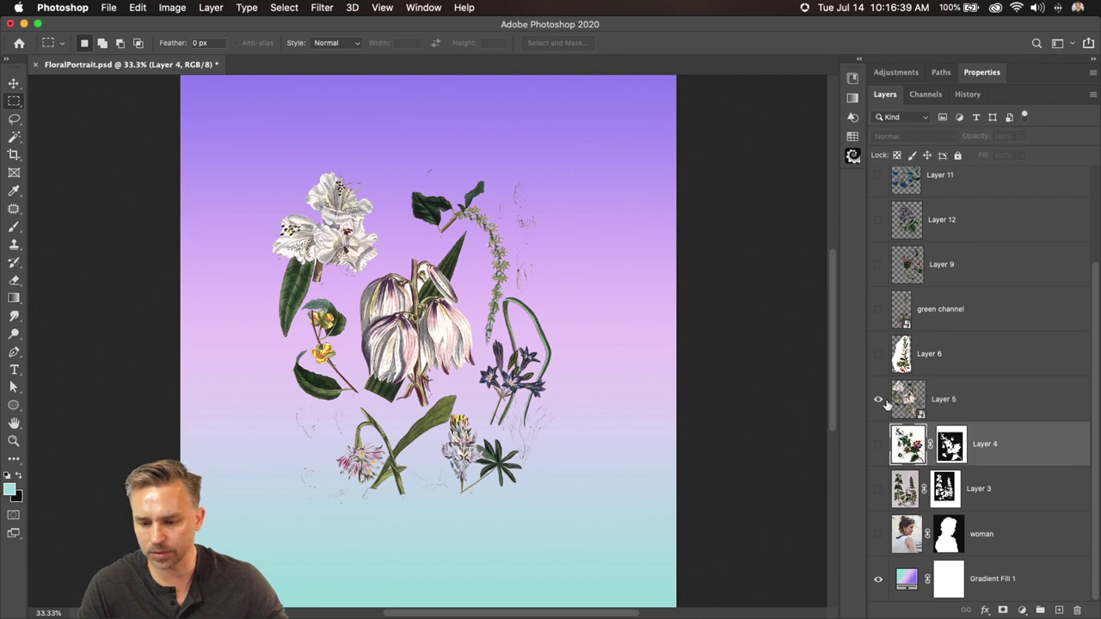
{"action": "left_click", "coordinate": [878, 399]}
{"action": "left_click", "coordinate": [878, 444]}
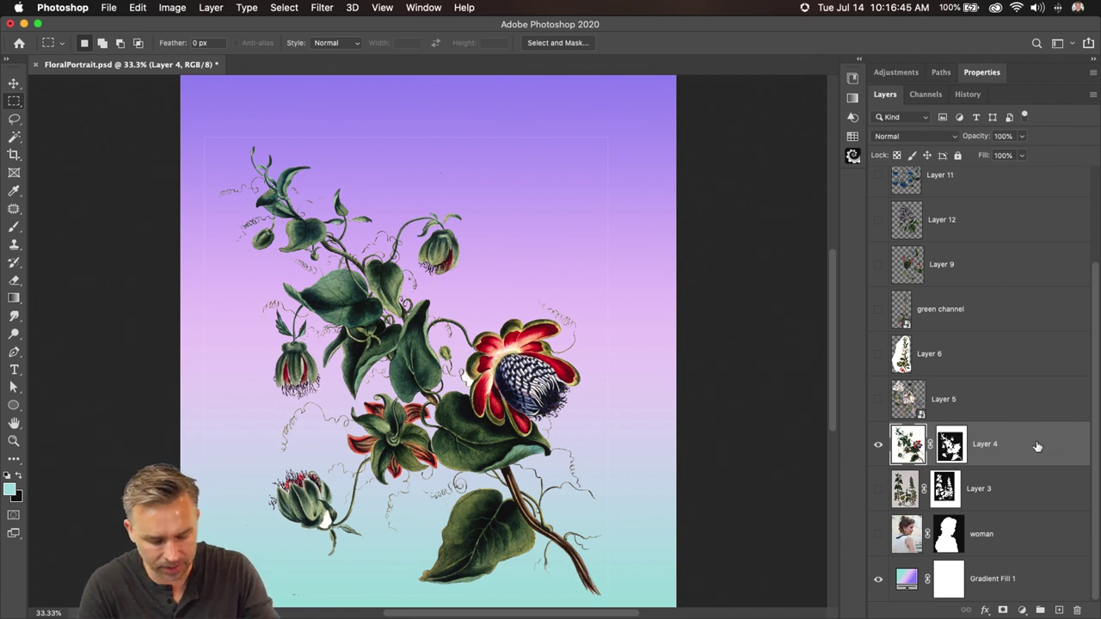
{"action": "key", "text": "super+shift+alt+s"}
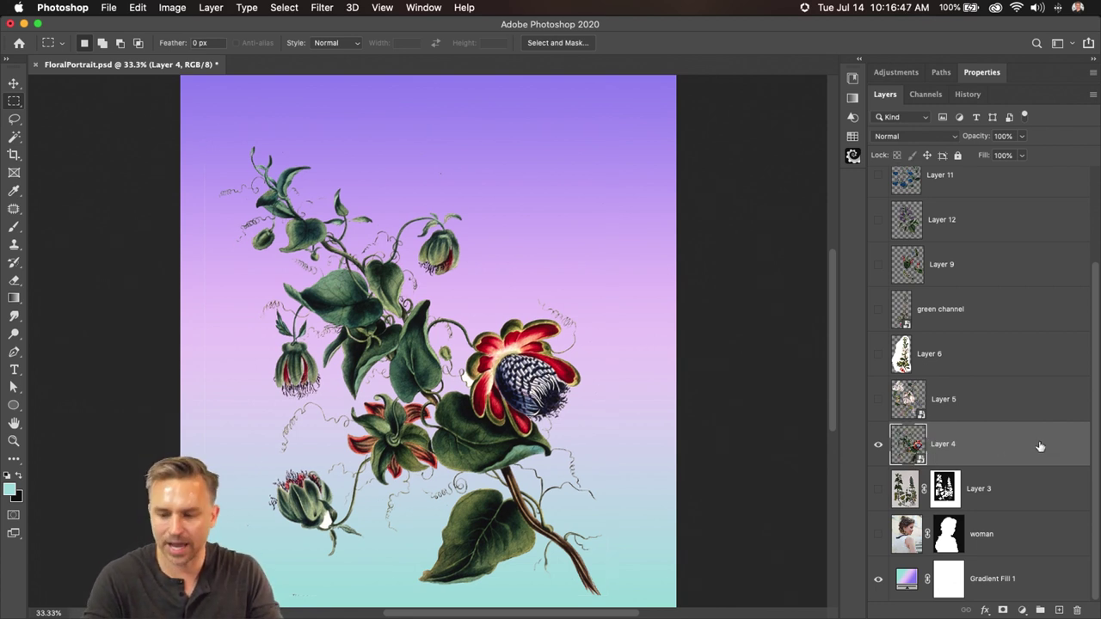
- Show Layer 3 with Layer 4 hidden and convert Layer 3 to a Smart Object
{"action": "left_click", "coordinate": [878, 488]}
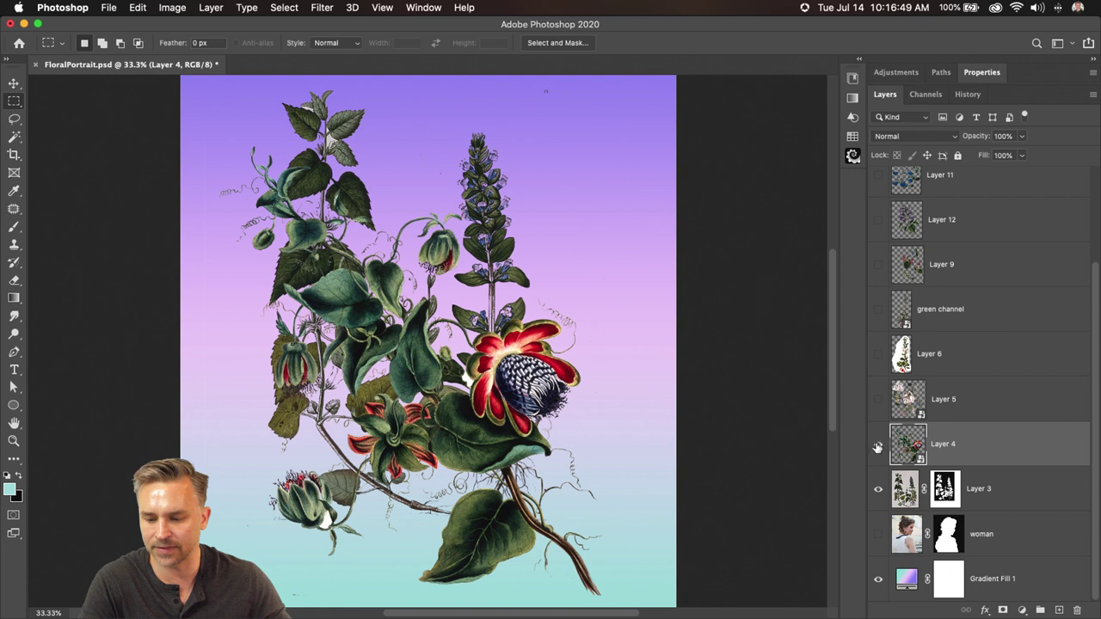
{"action": "left_click", "coordinate": [879, 443]}
{"action": "left_click", "coordinate": [983, 497]}
{"action": "key", "text": "super+shift+alt+s"}
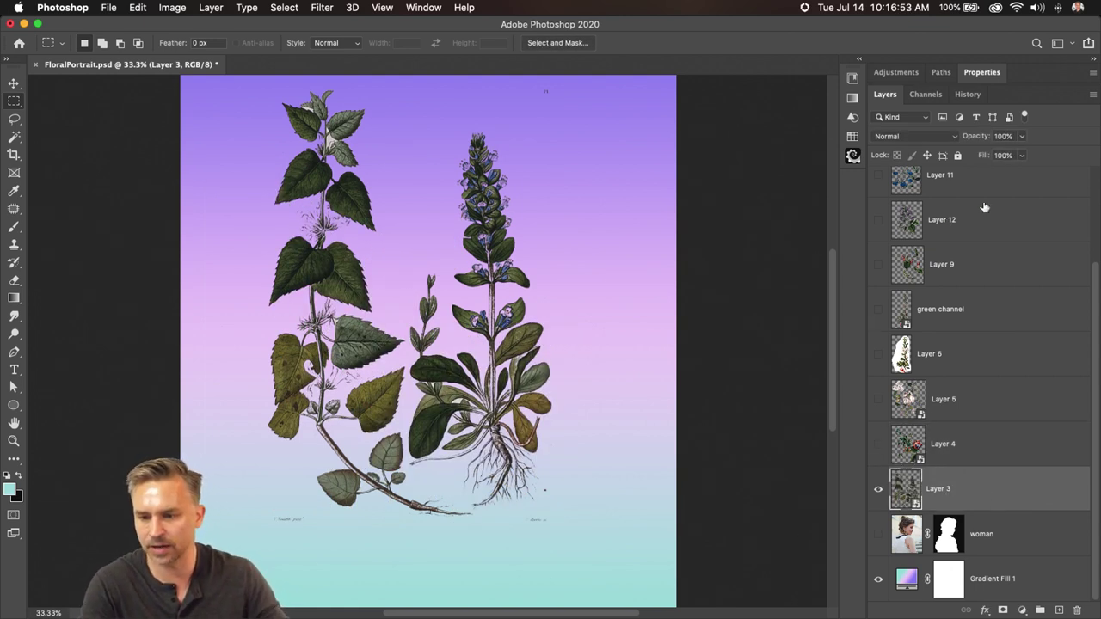
- Group all plant and insect layers from Layer 2 down to Layer 3 and name the group Flowers
{"action": "scroll", "coordinate": [985, 207], "scroll_direction": "up", "scroll_amount": 3}
{"action": "key", "text": "super+alt+a"}
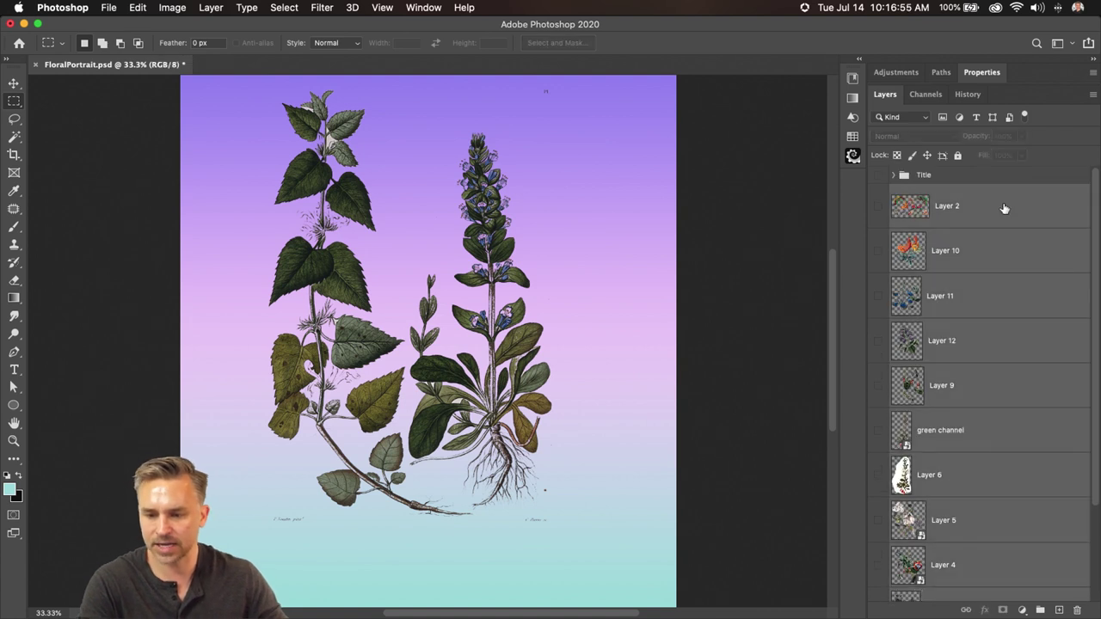
{"action": "key", "text": "super+g"}
{"action": "double_click", "coordinate": [927, 193]}
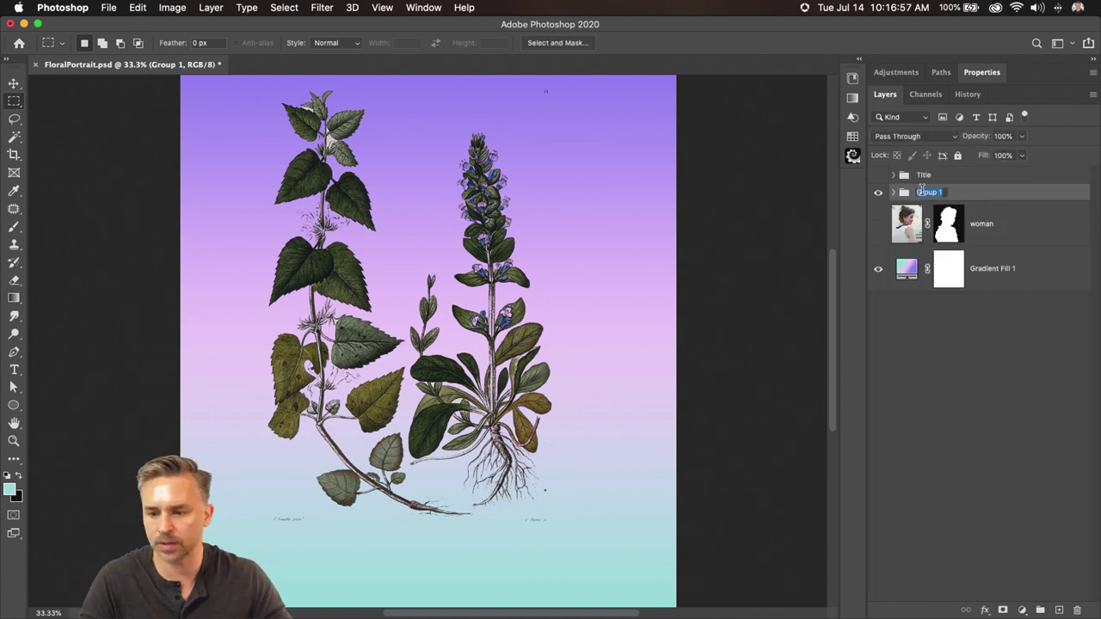
{"action": "type", "text": "Flowers"}
{"action": "key", "text": "Return"}
- Show the woman layer and turn on the visibility of every layer inside the Flowers group
{"action": "left_click", "coordinate": [877, 225]}
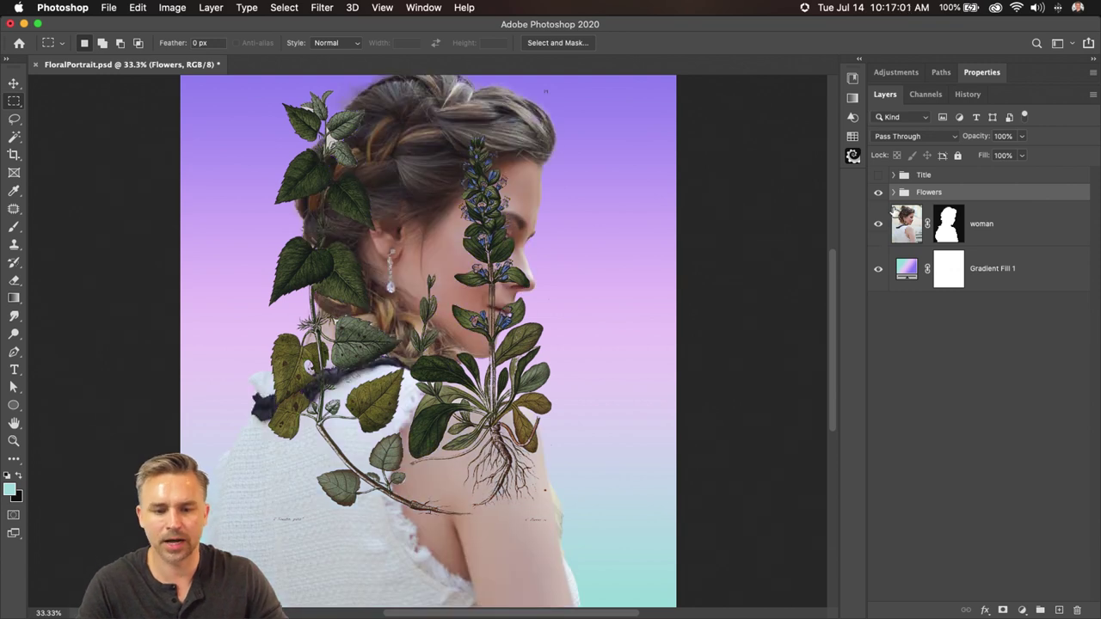
{"action": "left_click", "coordinate": [893, 192]}
{"action": "left_click", "coordinate": [888, 256]}
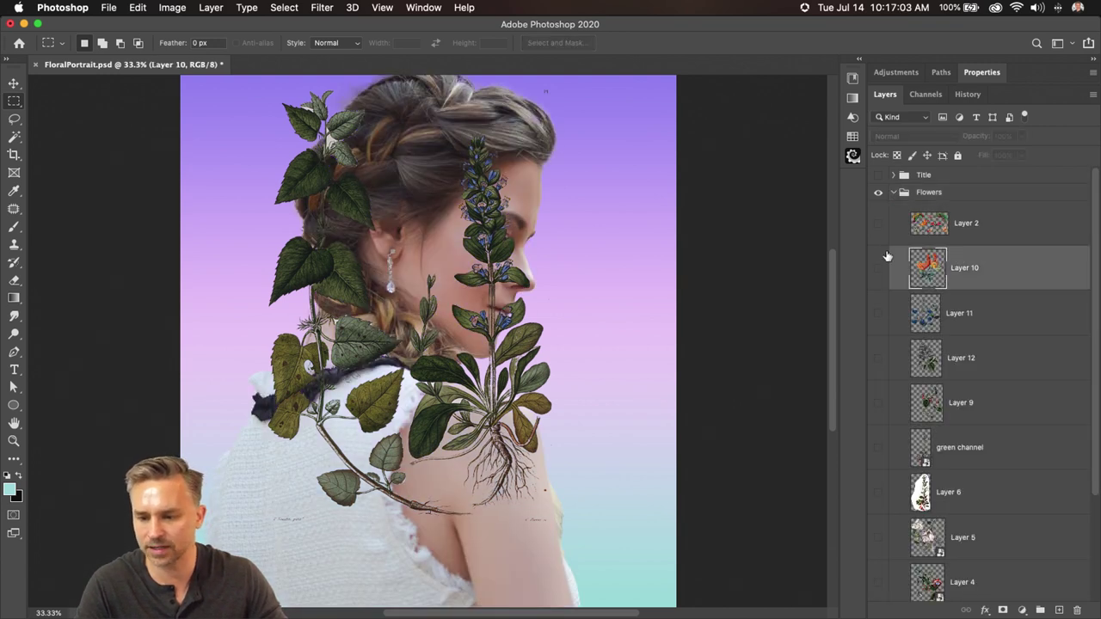
{"action": "left_click_drag", "start_coordinate": [874, 230], "coordinate": [876, 585]}
{"action": "scroll", "coordinate": [924, 465], "scroll_direction": "up", "scroll_amount": 3}
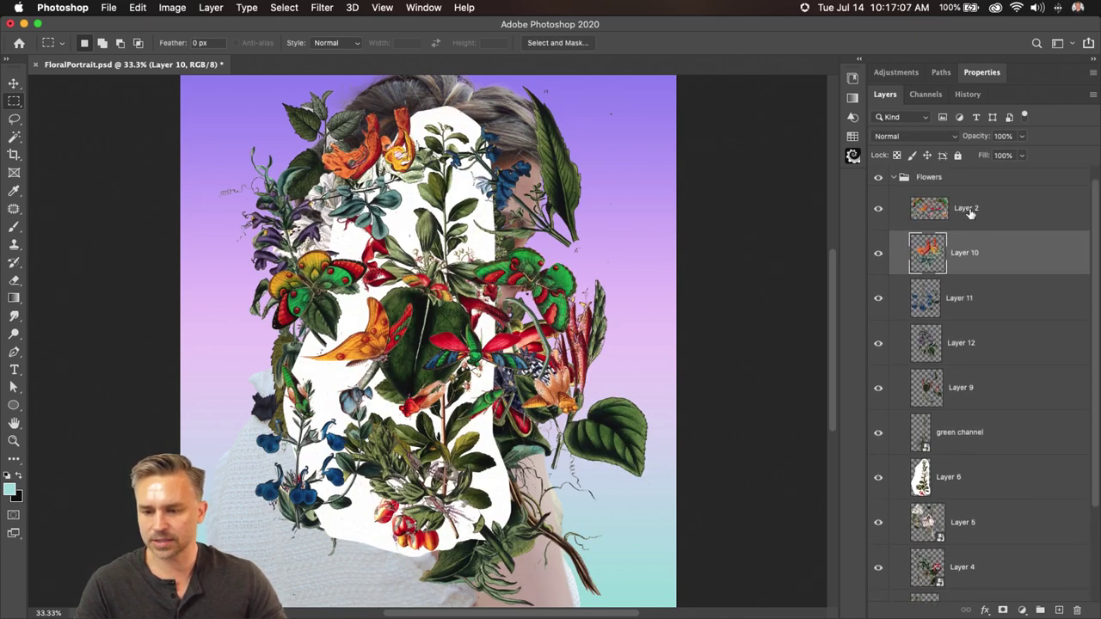
- Convert Layer 2, Layer 10, Layer 11, Layer 12 and Layer 9 to individual Smart Objects
{"action": "left_click", "coordinate": [970, 214]}
{"action": "left_click", "coordinate": [976, 252]}
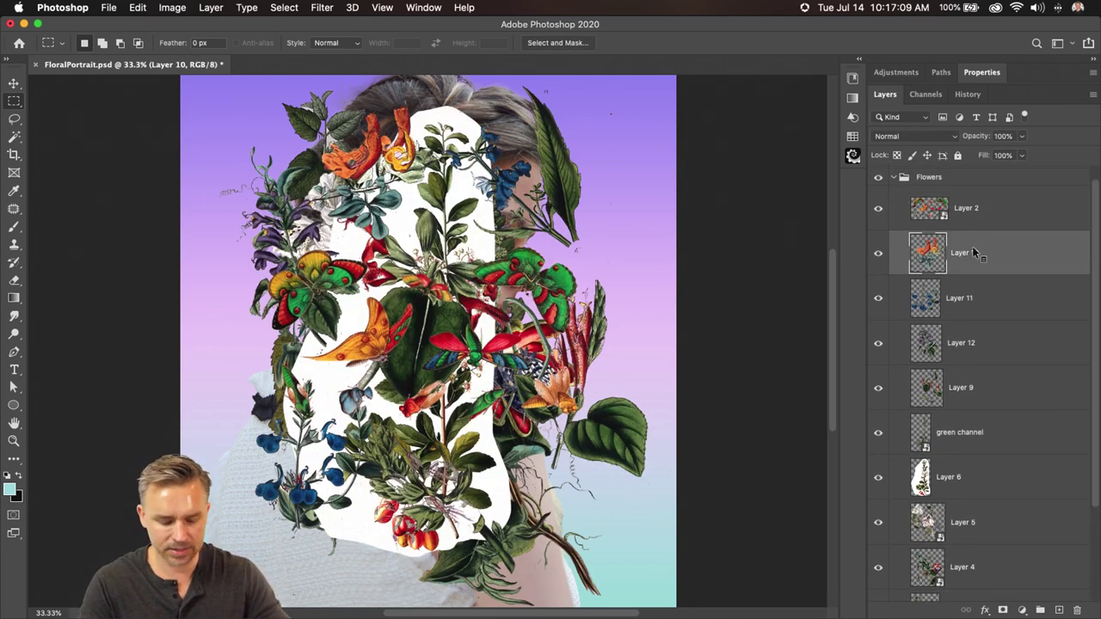
{"action": "left_click", "coordinate": [975, 298]}
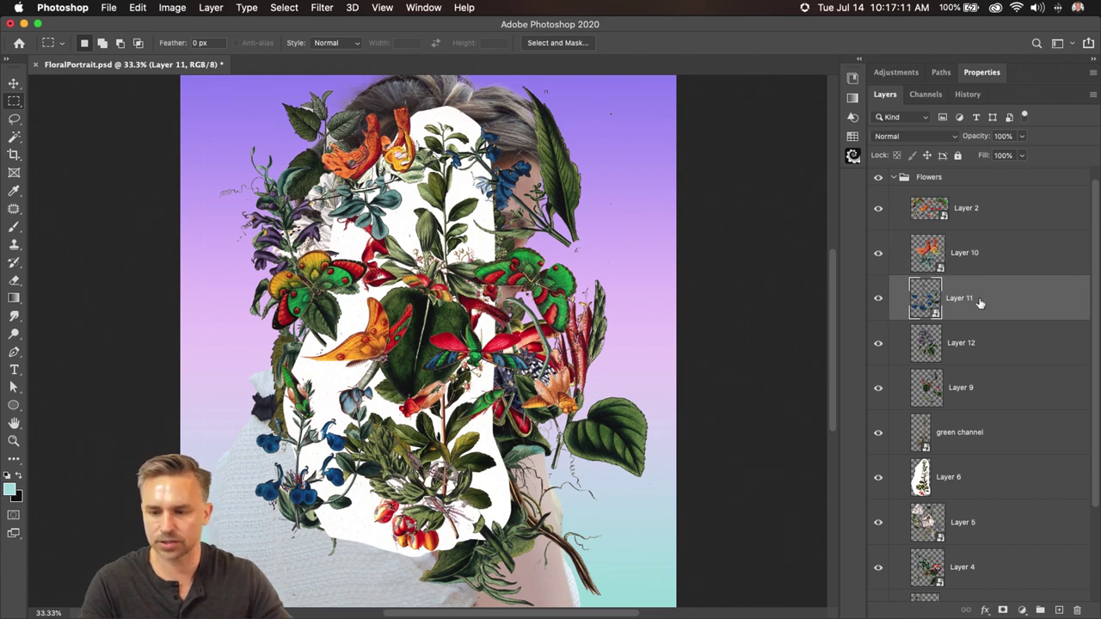
{"action": "left_click", "coordinate": [973, 343]}
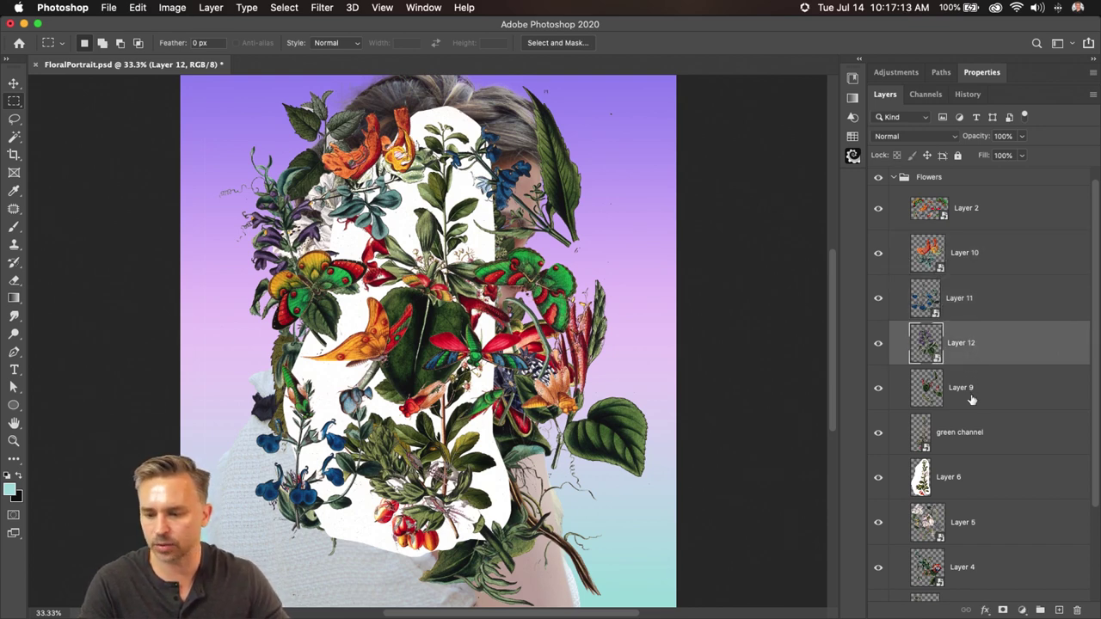
{"action": "left_click", "coordinate": [970, 387]}
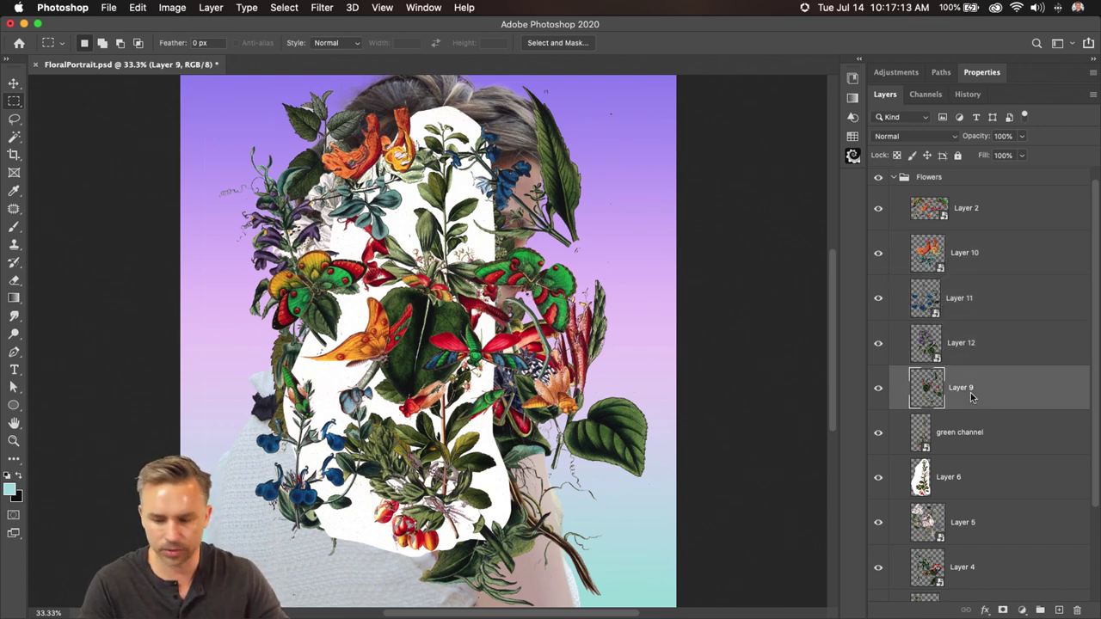
- Delete Layer 6 with its white backdrop from the Flowers group and switch to the Move tool
{"action": "left_click", "coordinate": [956, 483]}
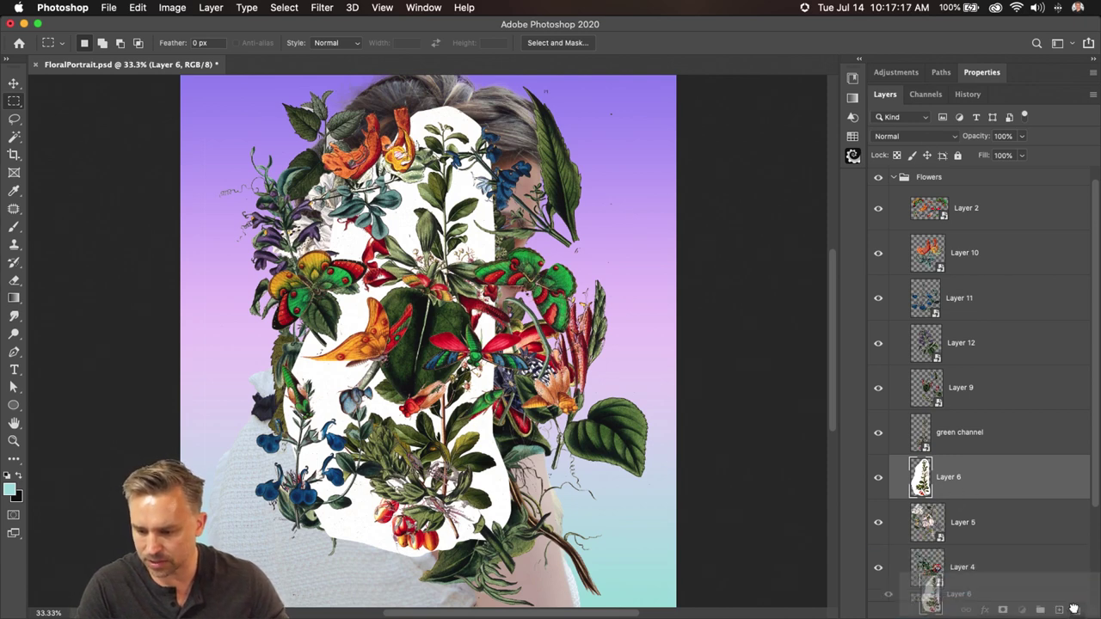
{"action": "key", "text": "Delete"}
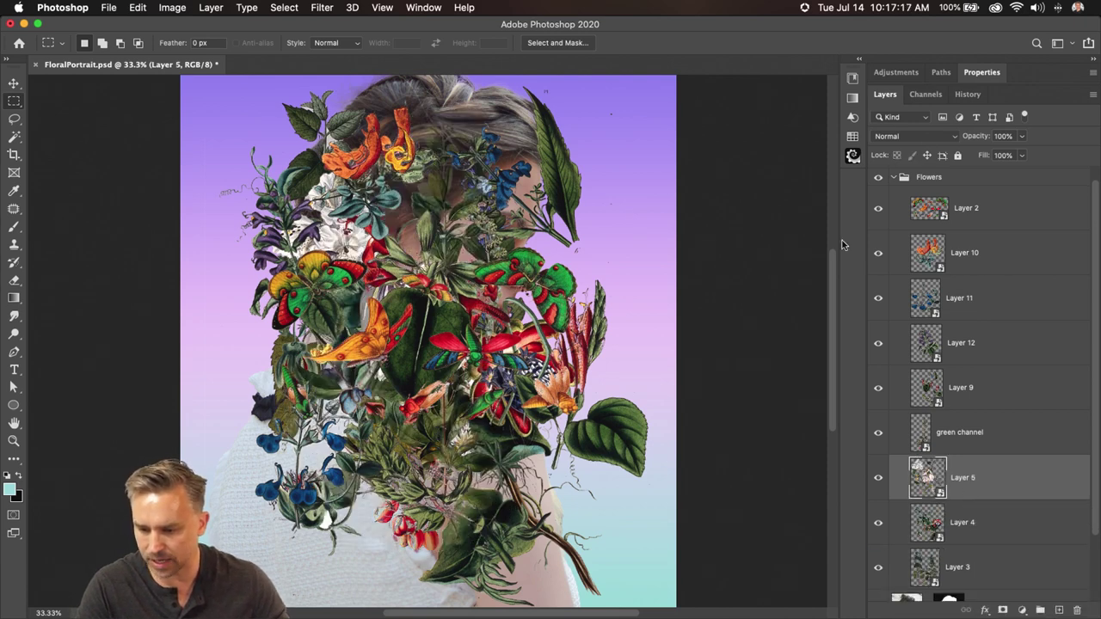
{"action": "left_click", "coordinate": [14, 82]}
{"action": "left_click_drag", "start_coordinate": [430, 200], "coordinate": [465, 207]}
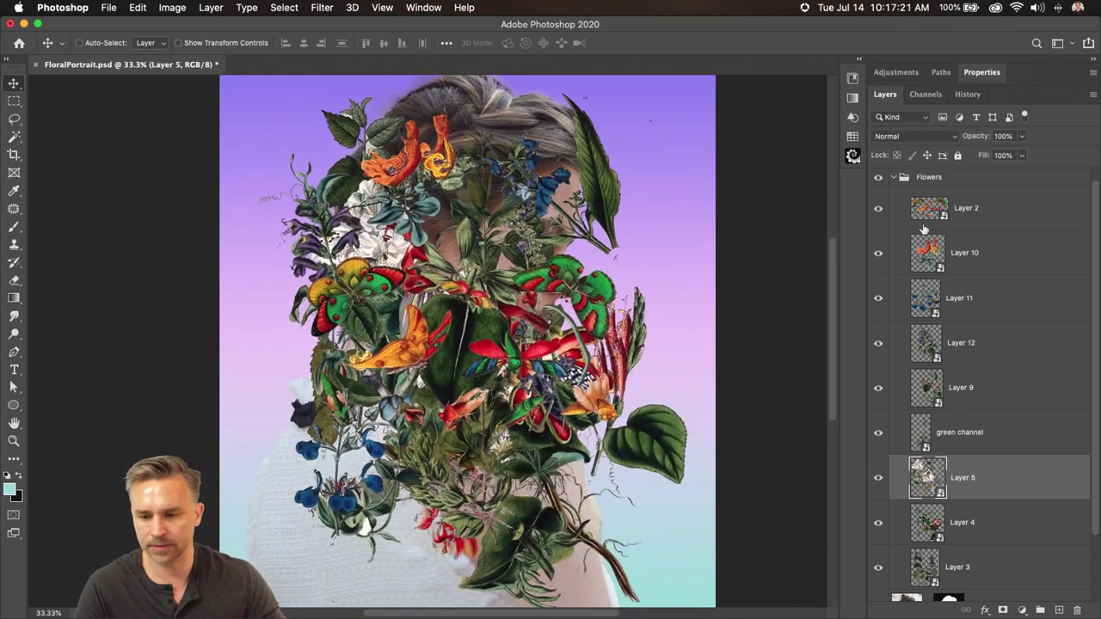
- Collapse the Flowers group and compare the portrait with the group hidden and shown
{"action": "left_click", "coordinate": [892, 177]}
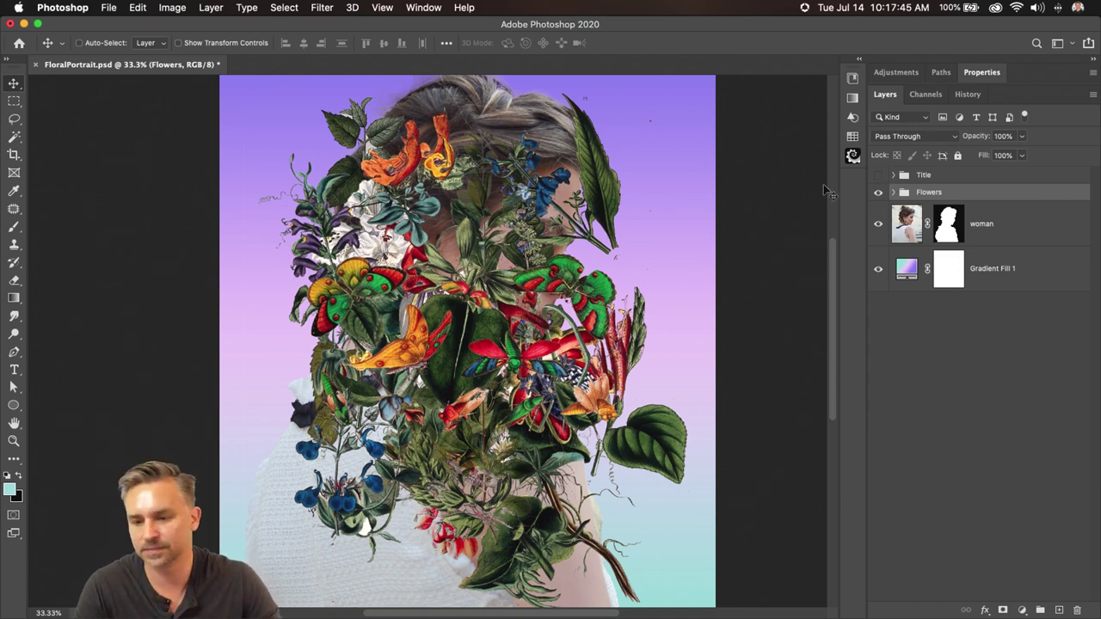
{"action": "left_click", "coordinate": [878, 197]}
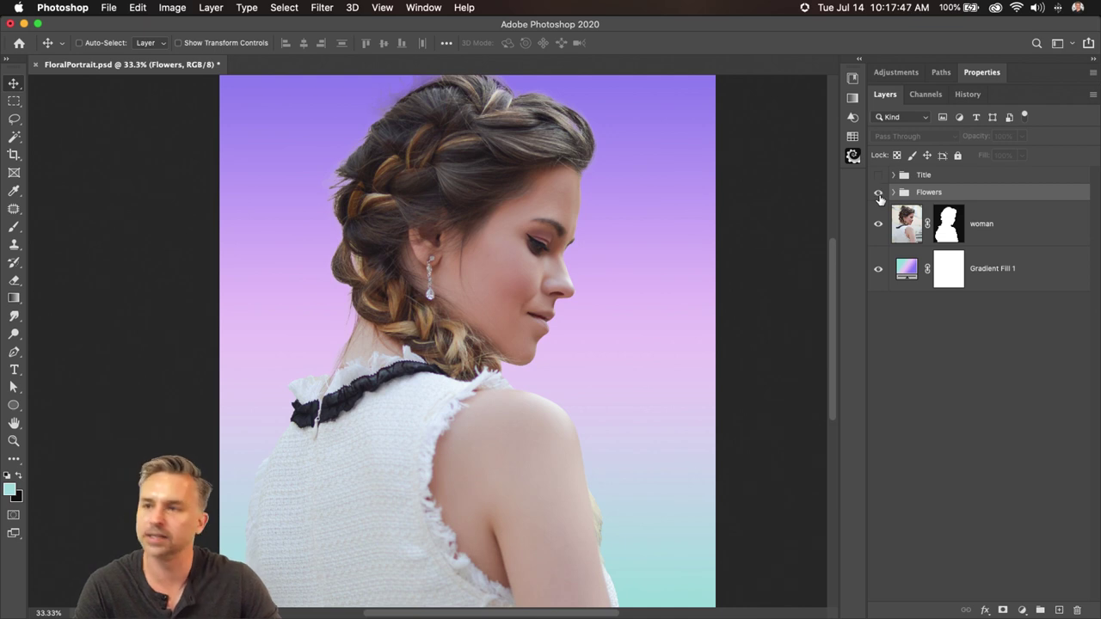
{"action": "left_click", "coordinate": [878, 194]}
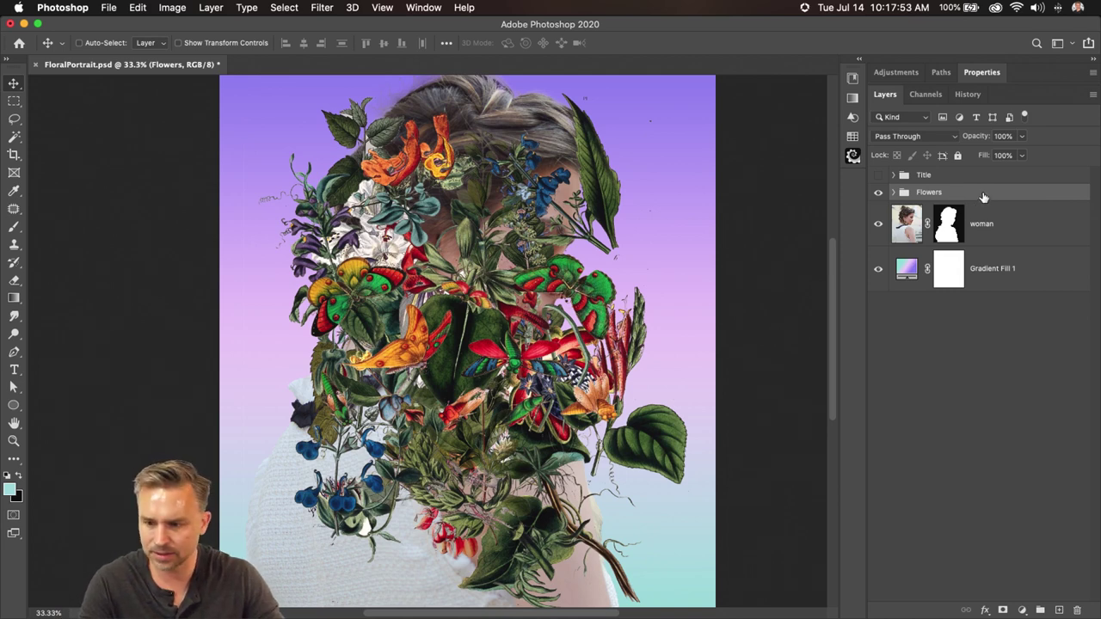
{"action": "scroll", "coordinate": [983, 197], "scroll_direction": "right", "scroll_amount": 2}
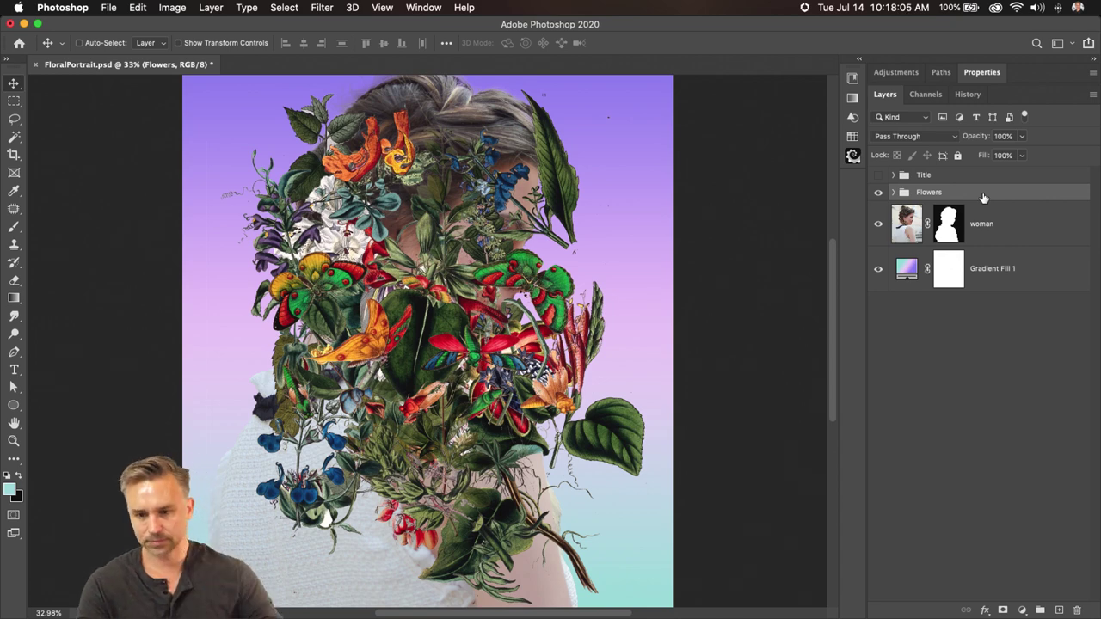
- Shift the Flowers group slightly left, then move Layer 9 onto the woman's back and scale it to about 65%
{"action": "left_click_drag", "start_coordinate": [486, 376], "coordinate": [334, 348]}
{"action": "left_click_drag", "start_coordinate": [547, 420], "coordinate": [499, 441]}
{"action": "key", "text": "super+t"}
{"action": "left_click_drag", "start_coordinate": [545, 92], "coordinate": [488, 250]}
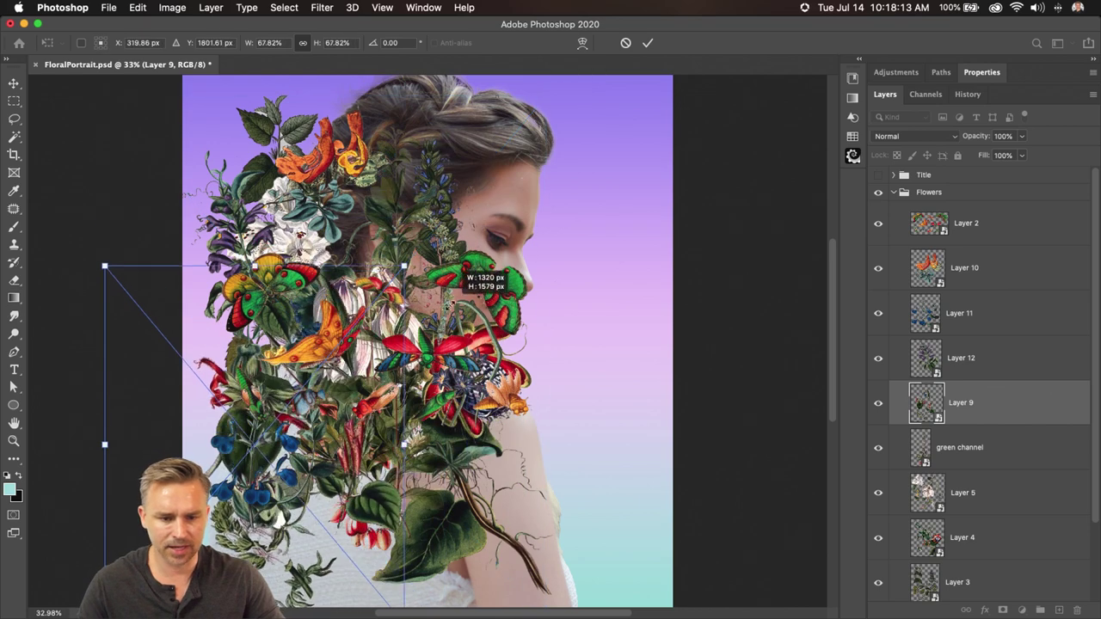
{"action": "key", "text": "Return"}
{"action": "key", "text": "super+t"}
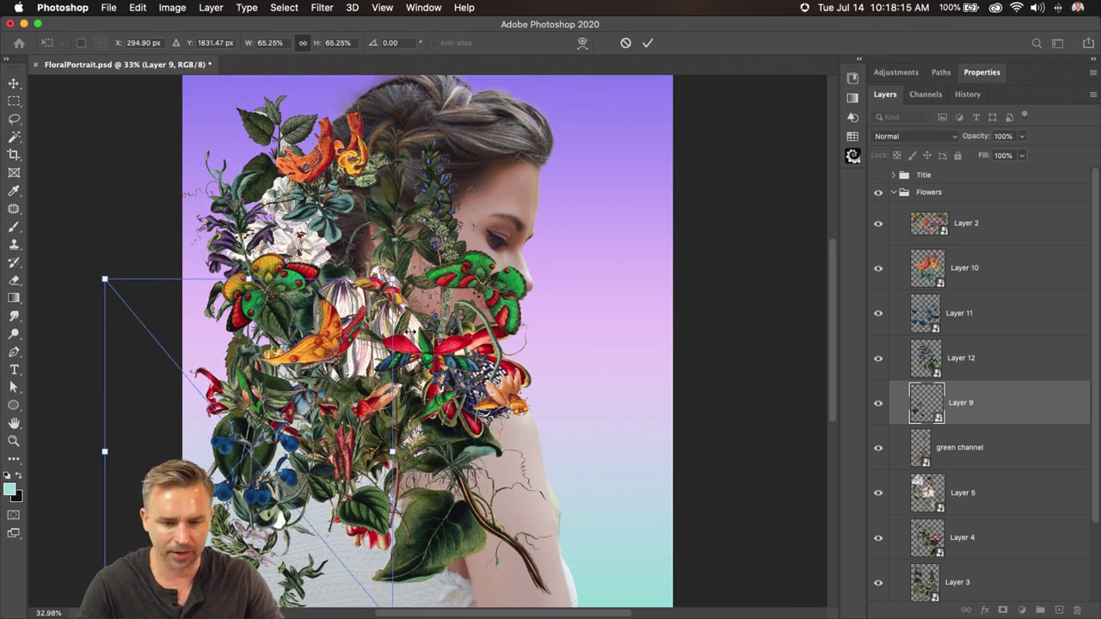
{"action": "key", "text": "Return"}
- Show the rulers around the canvas
{"action": "left_click", "coordinate": [501, 268]}
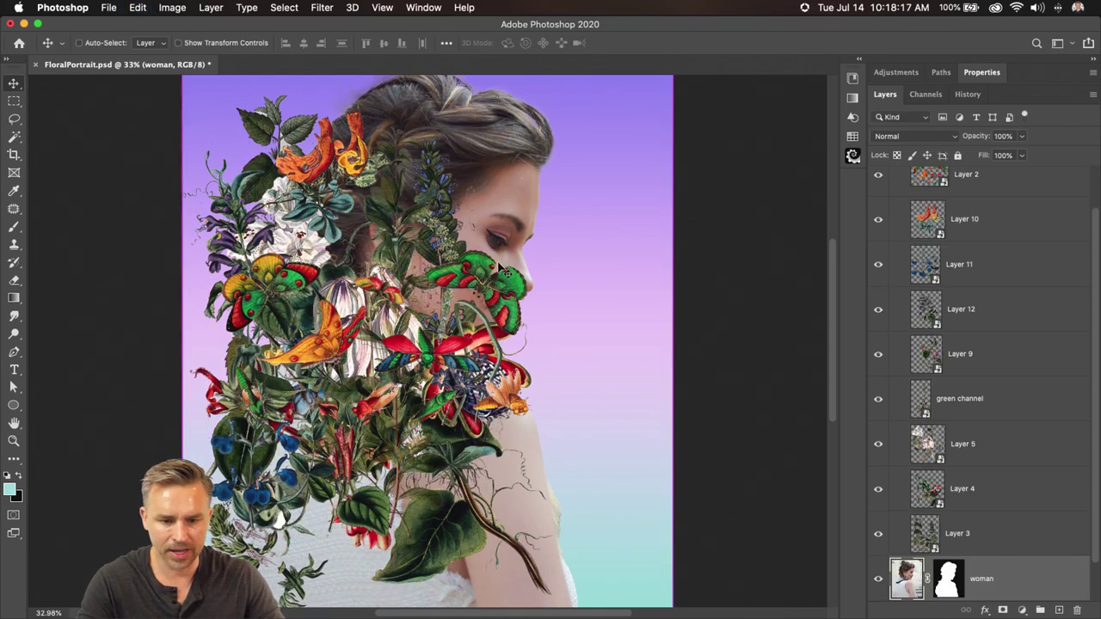
{"action": "key", "text": "super+r"}
{"action": "key", "text": "super+t"}
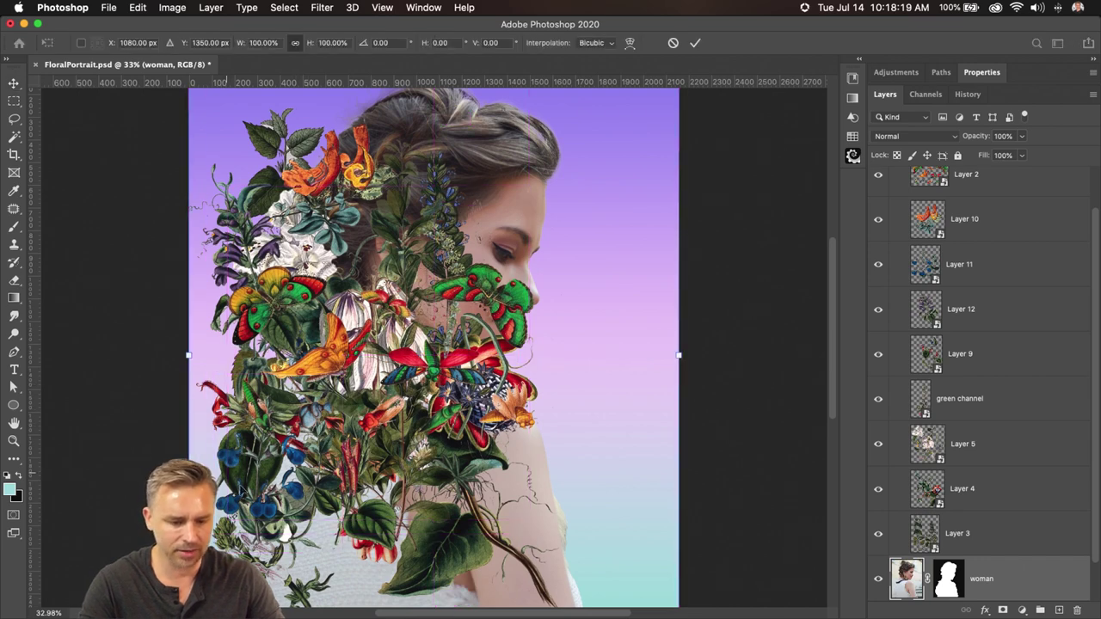
{"action": "key", "text": "Return"}
- Scale down Layer 4's flowering vine and move it up over the woman's braided hair
{"action": "left_click", "coordinate": [927, 488]}
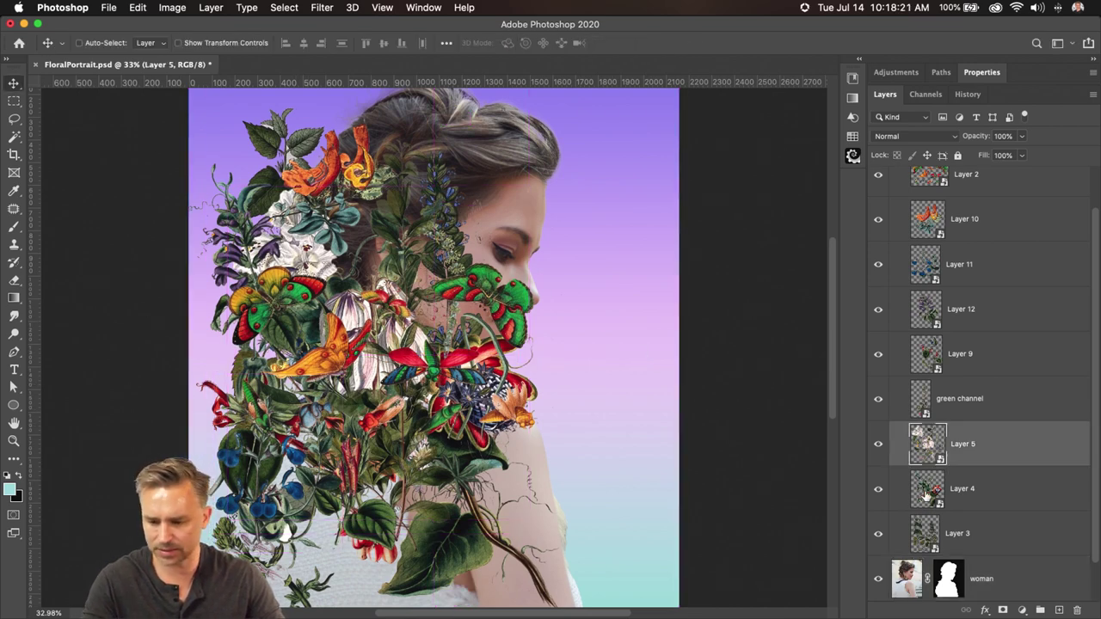
{"action": "key", "text": "super+t"}
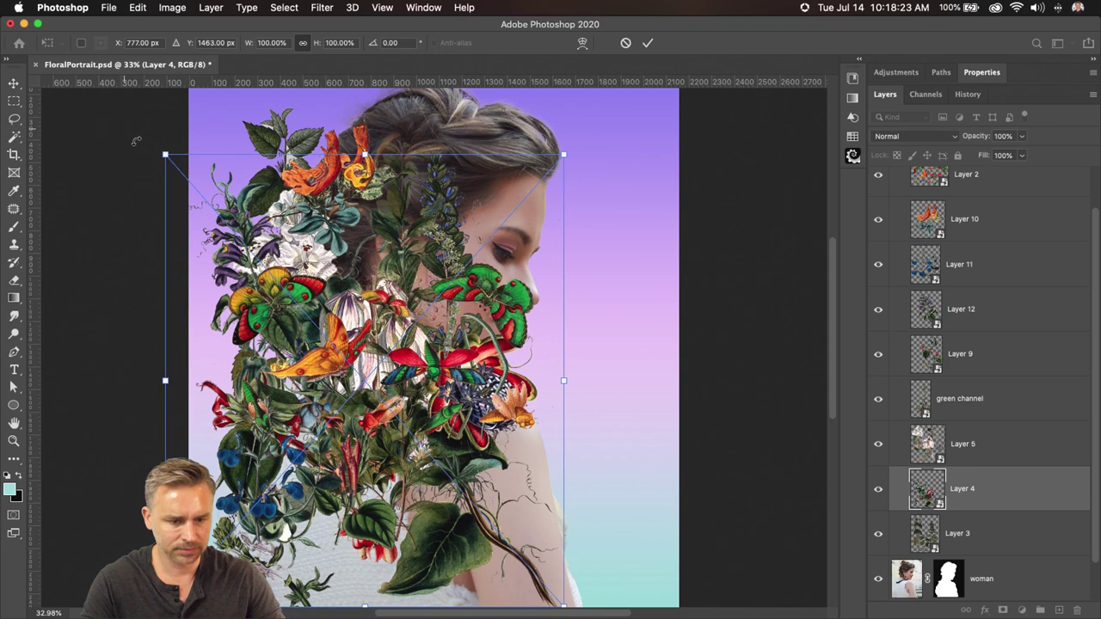
{"action": "left_click_drag", "start_coordinate": [352, 404], "coordinate": [323, 211]}
{"action": "key", "text": "Return"}
{"action": "scroll", "coordinate": [322, 211], "scroll_direction": "left", "scroll_amount": 3}
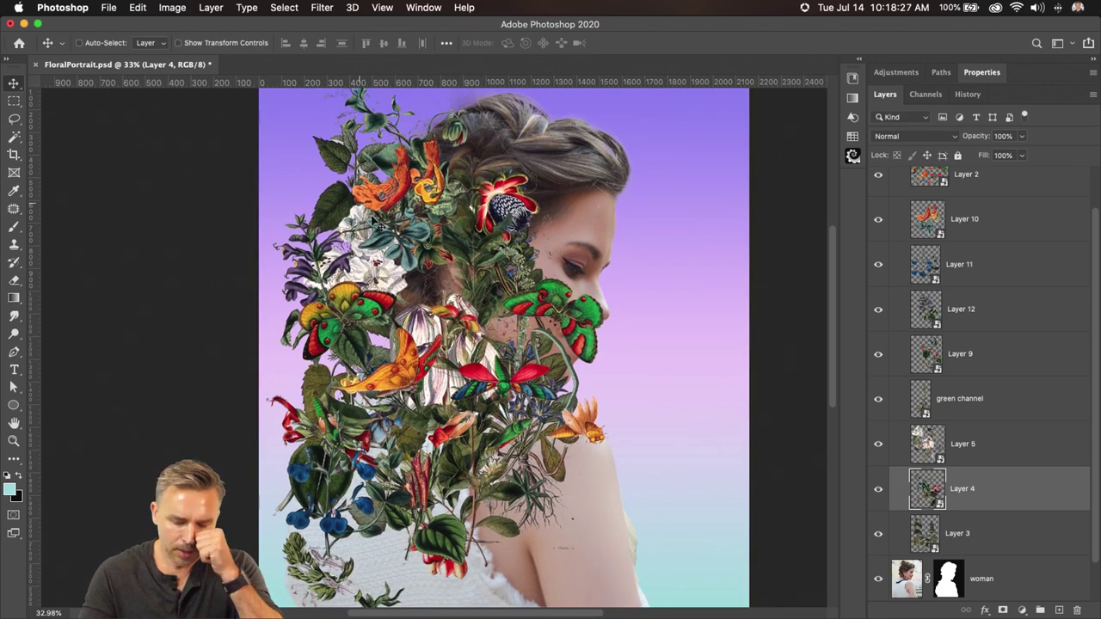
- Hide the rulers, then scale down and rotate Layer 2's insects and move them up over the woman's hair
{"action": "key", "text": "super+r"}
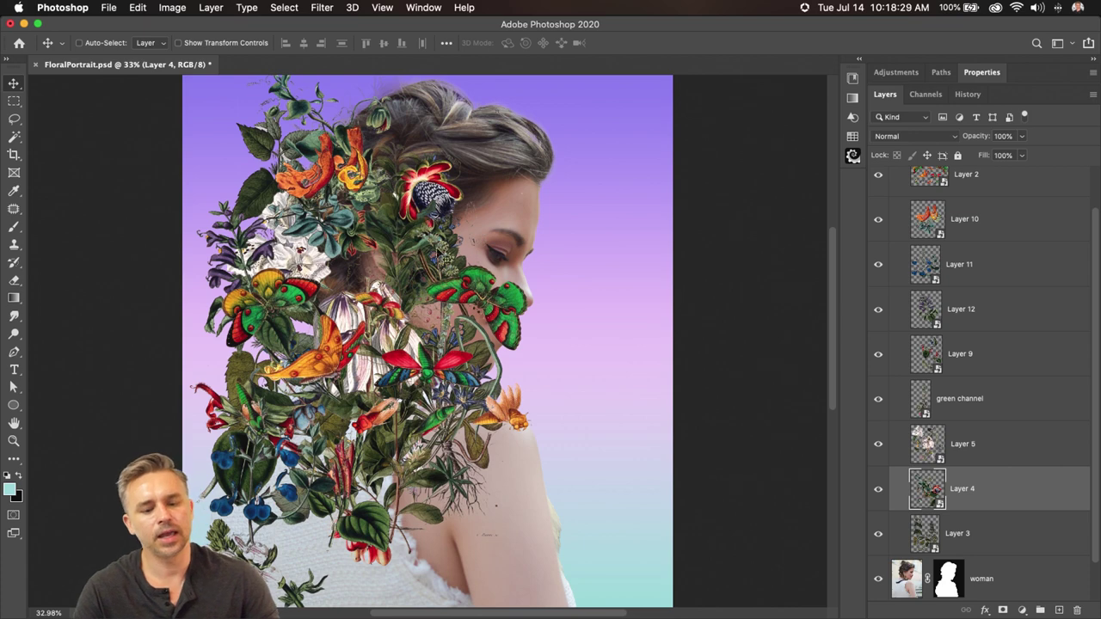
{"action": "left_click", "coordinate": [516, 419]}
{"action": "key", "text": "super+t"}
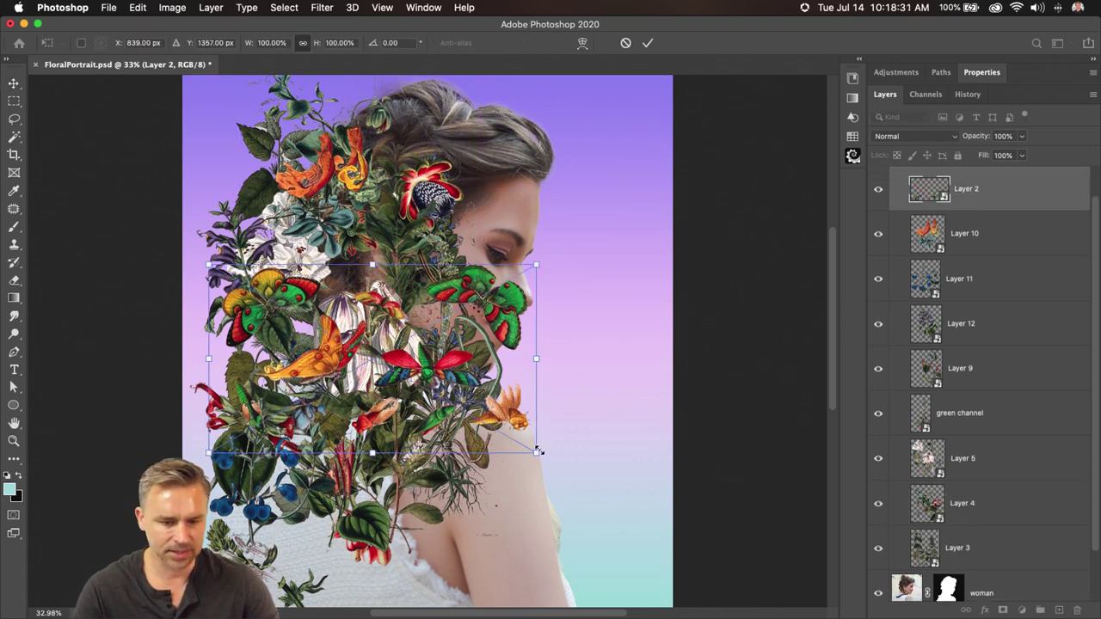
{"action": "left_click_drag", "start_coordinate": [536, 453], "coordinate": [514, 385]}
{"action": "left_click_drag", "start_coordinate": [482, 258], "coordinate": [264, 314]}
{"action": "key", "text": "Return"}
{"action": "left_click_drag", "start_coordinate": [345, 347], "coordinate": [371, 211]}
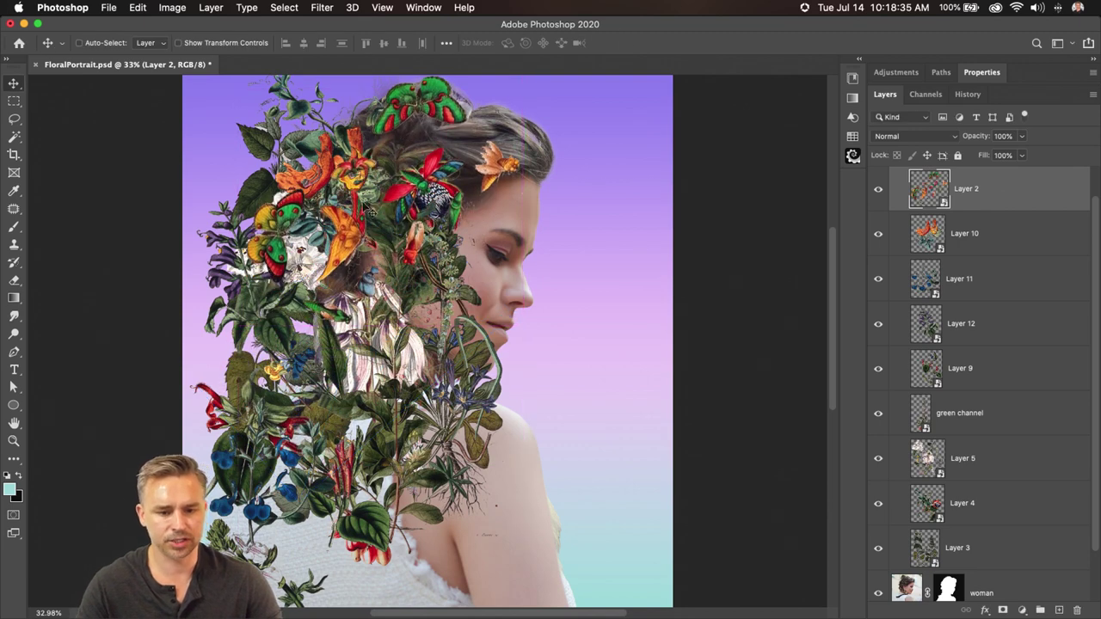
- Duplicate the woman layer, place the copy above the collapsed Flowers group, and hide the original woman layer
{"action": "scroll", "coordinate": [981, 219], "scroll_direction": "up", "scroll_amount": 1}
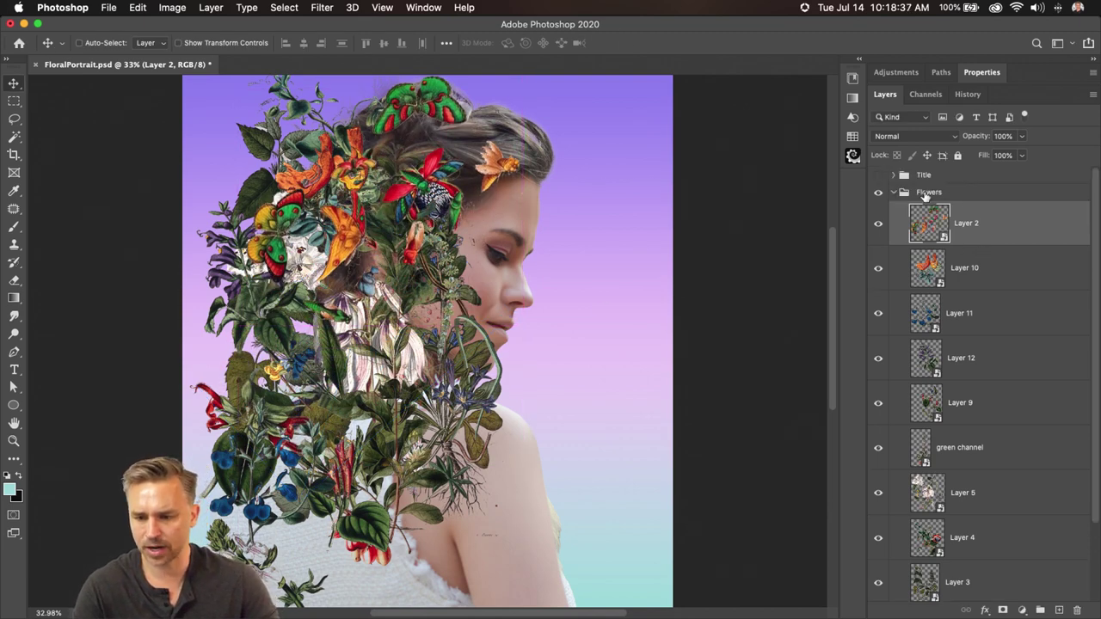
{"action": "left_click", "coordinate": [922, 193]}
{"action": "left_click", "coordinate": [894, 193]}
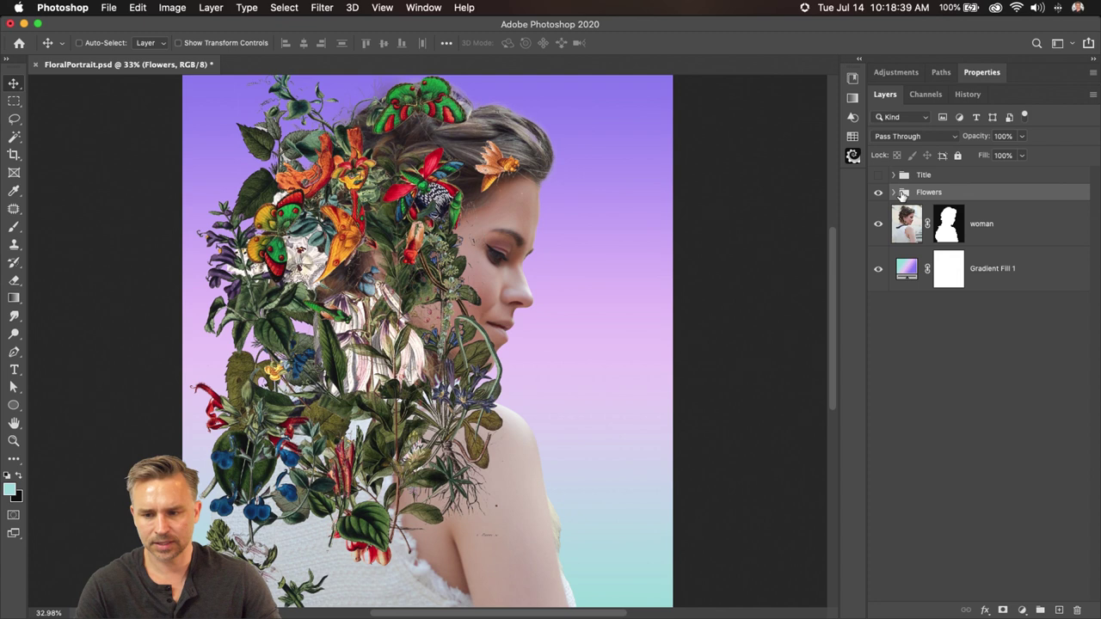
{"action": "left_click", "coordinate": [989, 227]}
{"action": "left_click_drag", "start_coordinate": [997, 228], "coordinate": [1059, 610]}
{"action": "left_click", "coordinate": [878, 269]}
{"action": "left_click_drag", "start_coordinate": [1019, 220], "coordinate": [1006, 187]}
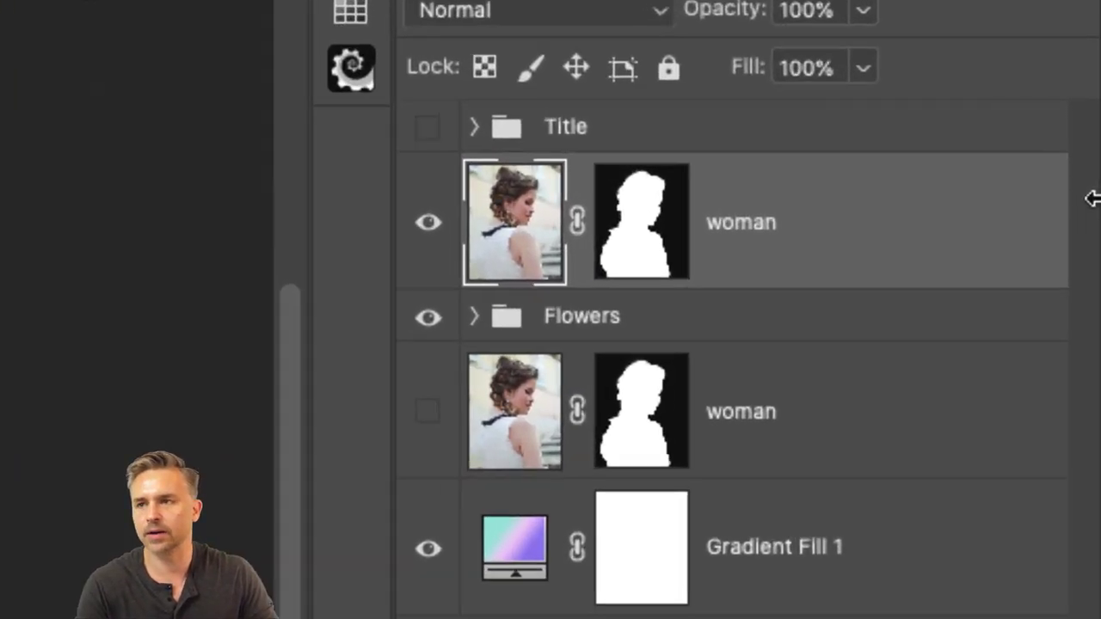
- Clip the upper woman layer to the Flowers group with a clipping mask
{"action": "left_click", "coordinate": [624, 219]}
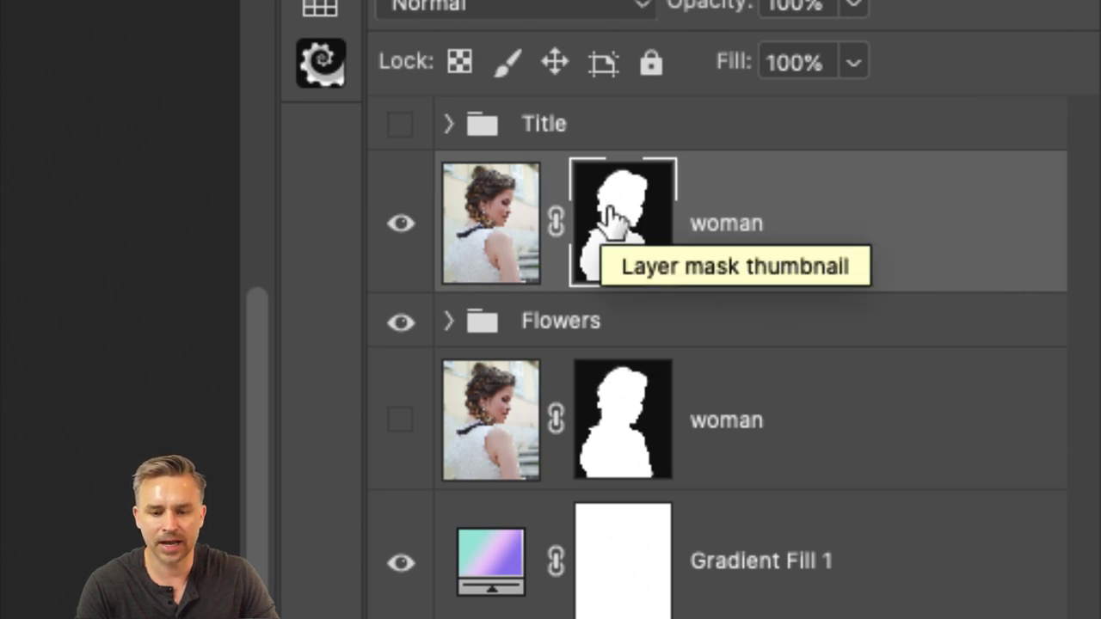
{"action": "left_click", "coordinate": [492, 229]}
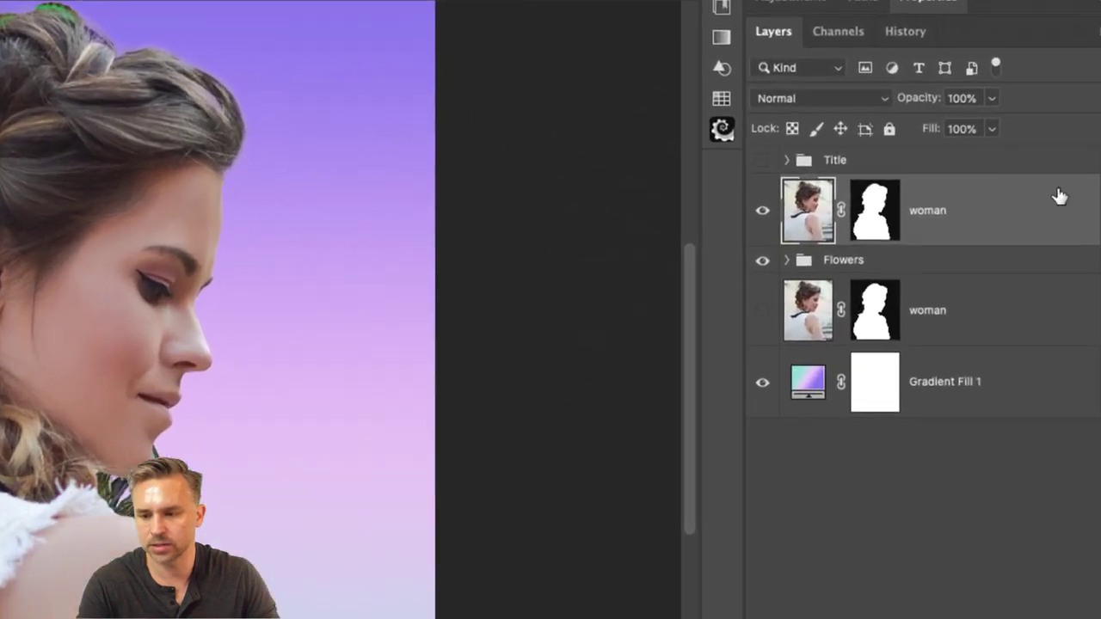
{"action": "right_click", "coordinate": [1055, 214]}
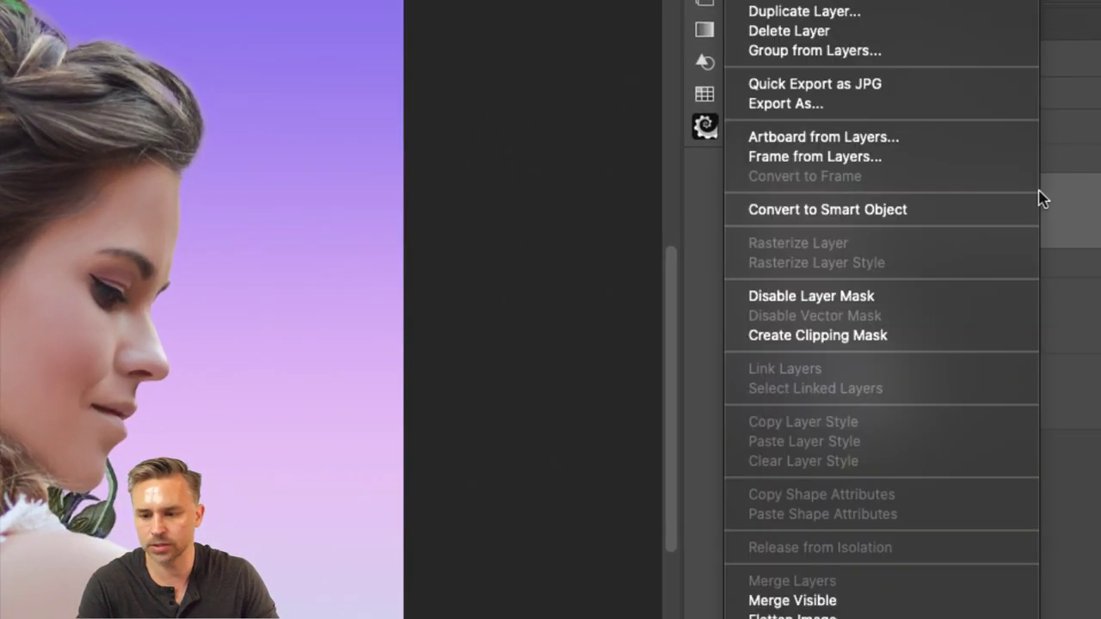
{"action": "left_click", "coordinate": [861, 336]}
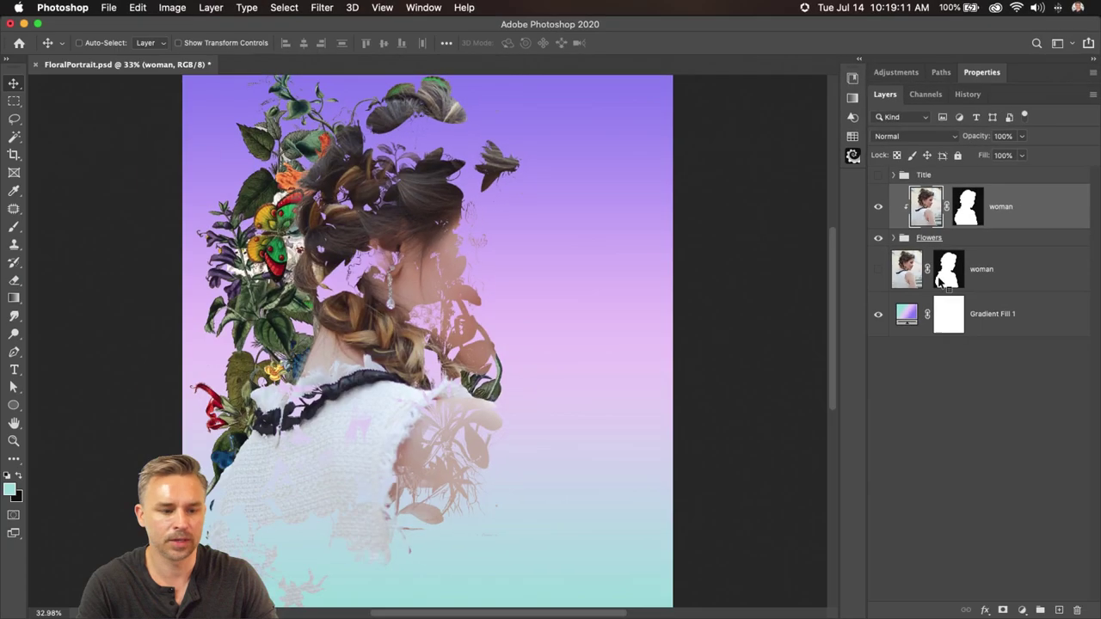
- Inside the Flowers group, move Layer 10 onto the woman's face and shift Layer 2's insects right, partly in front of her profile
{"action": "left_click", "coordinate": [893, 239]}
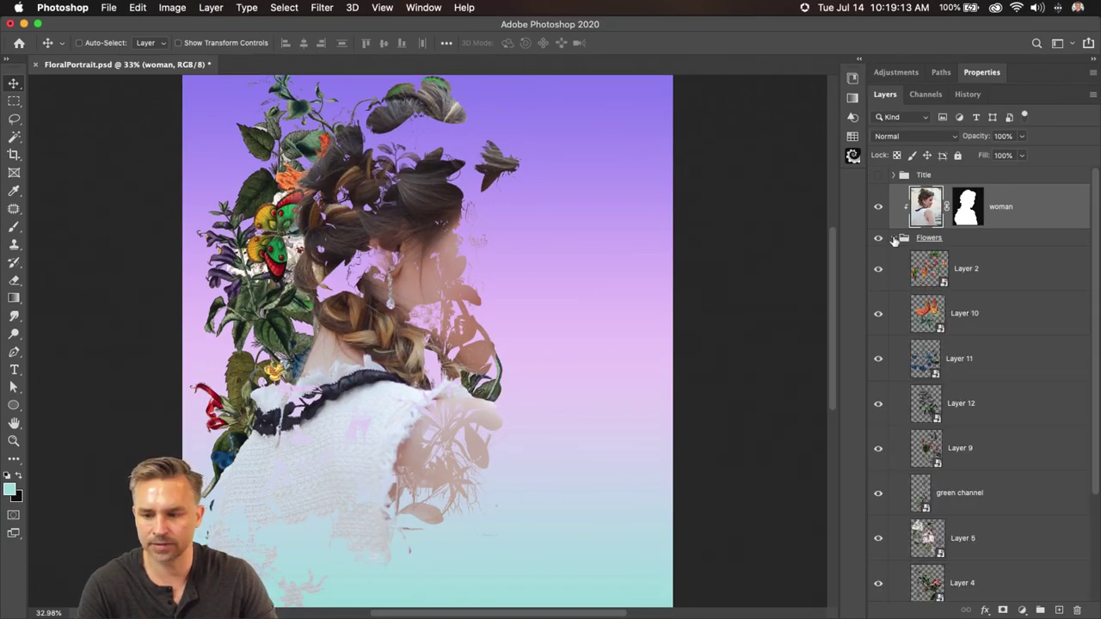
{"action": "left_click", "coordinate": [944, 289]}
{"action": "left_click", "coordinate": [937, 315]}
{"action": "left_click_drag", "start_coordinate": [376, 254], "coordinate": [571, 361]}
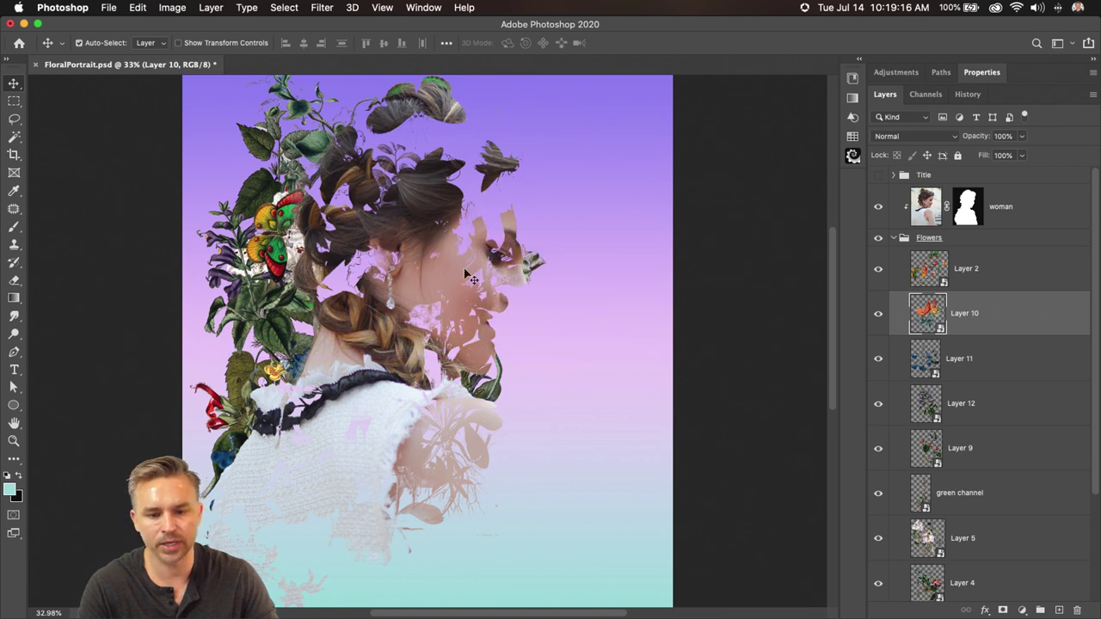
{"action": "left_click", "coordinate": [288, 234], "text": "super"}
{"action": "left_click_drag", "start_coordinate": [289, 234], "coordinate": [439, 258]}
- Move Layer 5's white flowers up and right toward the hair, then collapse the Flowers group
{"action": "left_click", "coordinate": [976, 361]}
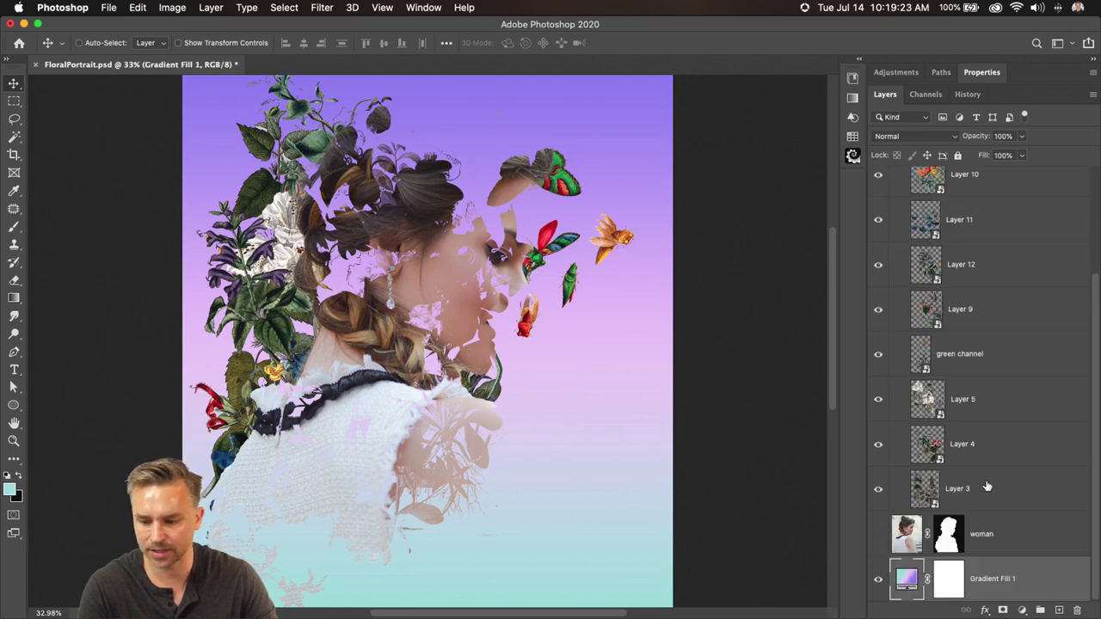
{"action": "left_click_drag", "start_coordinate": [249, 284], "coordinate": [301, 234]}
{"action": "scroll", "coordinate": [949, 258], "scroll_direction": "up", "scroll_amount": 3}
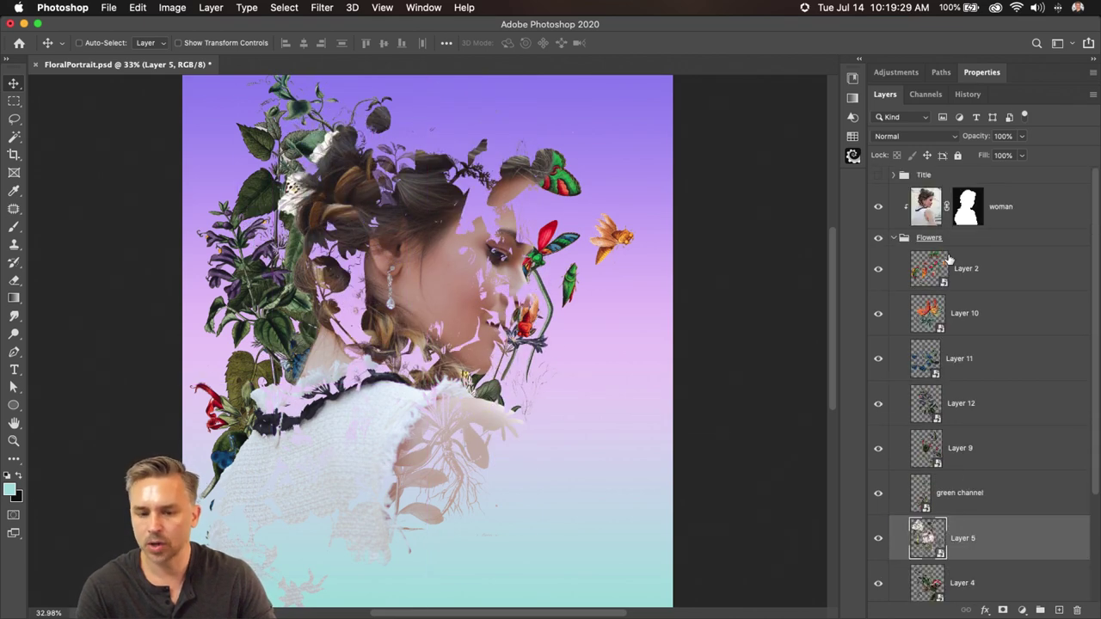
{"action": "left_click", "coordinate": [904, 239]}
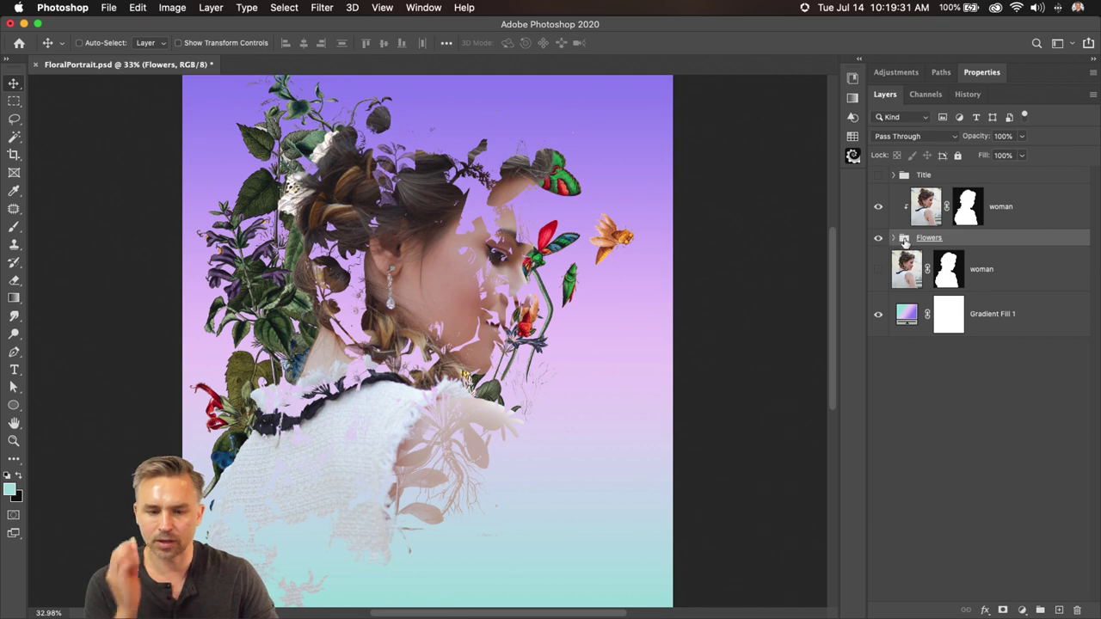
- Set the clipped woman layer's blend mode to Lighten and show the original woman layer beneath the flowers
{"action": "left_click", "coordinate": [1000, 213]}
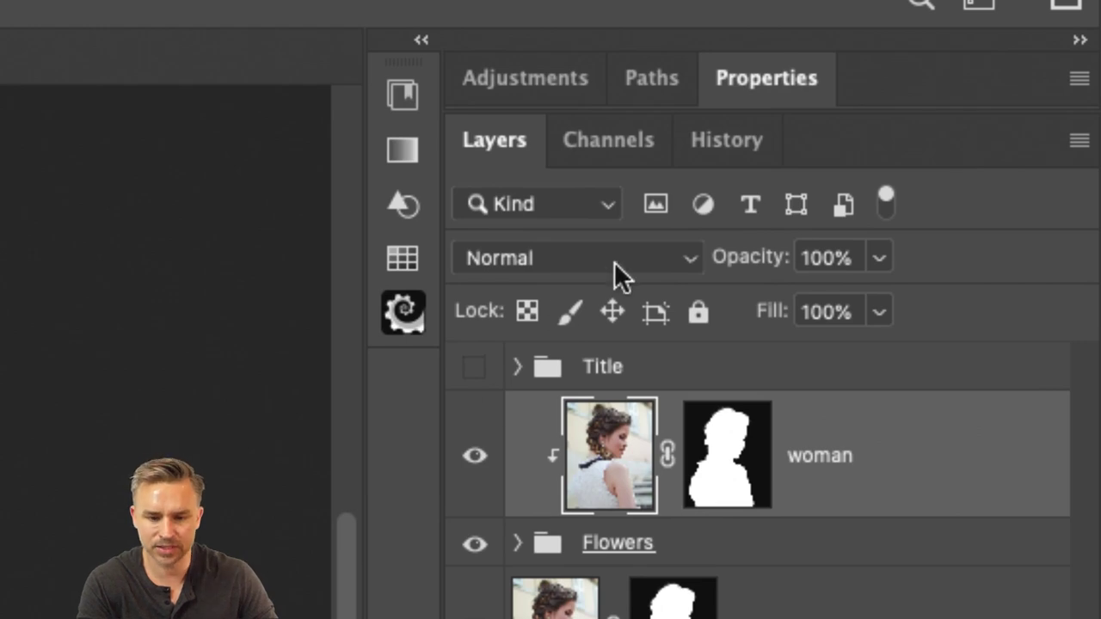
{"action": "left_click", "coordinate": [603, 277]}
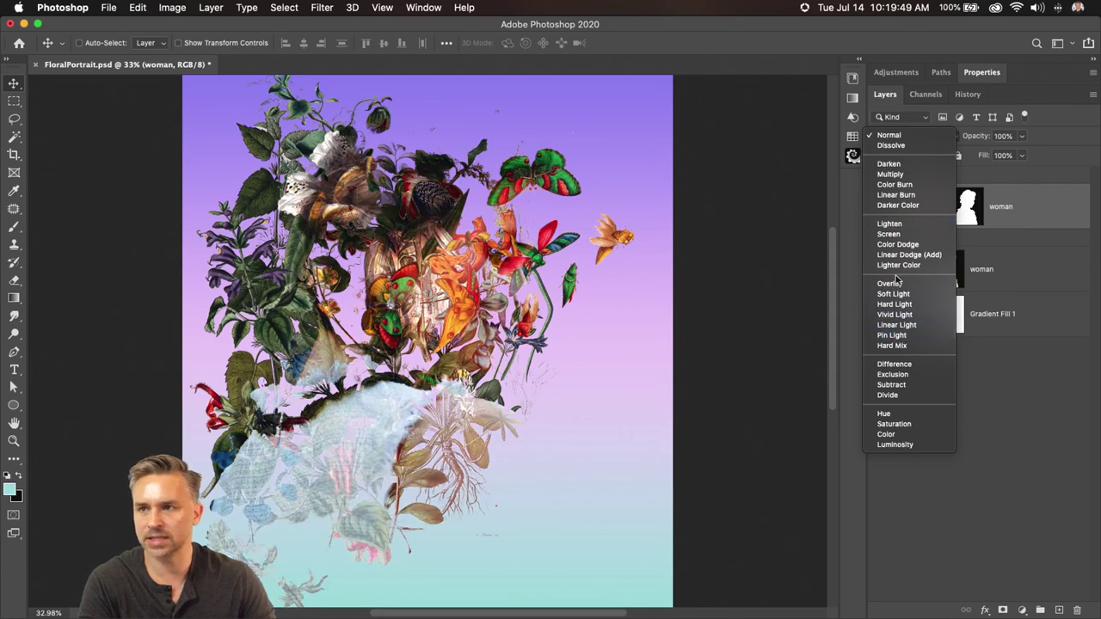
{"action": "left_click", "coordinate": [901, 227]}
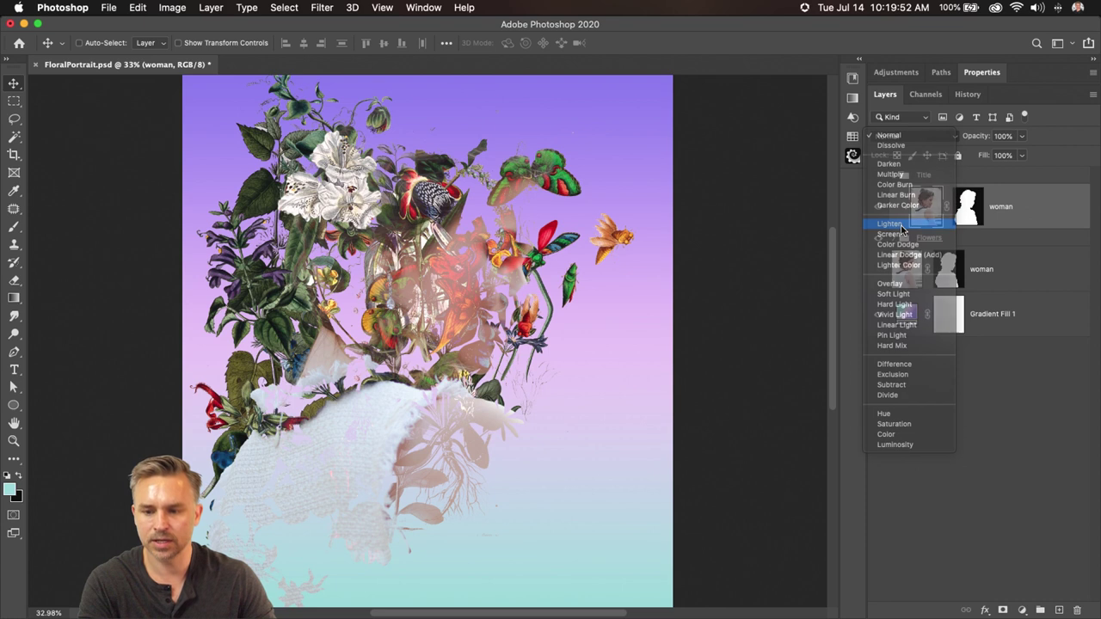
{"action": "left_click", "coordinate": [1001, 274]}
{"action": "left_click", "coordinate": [879, 271]}
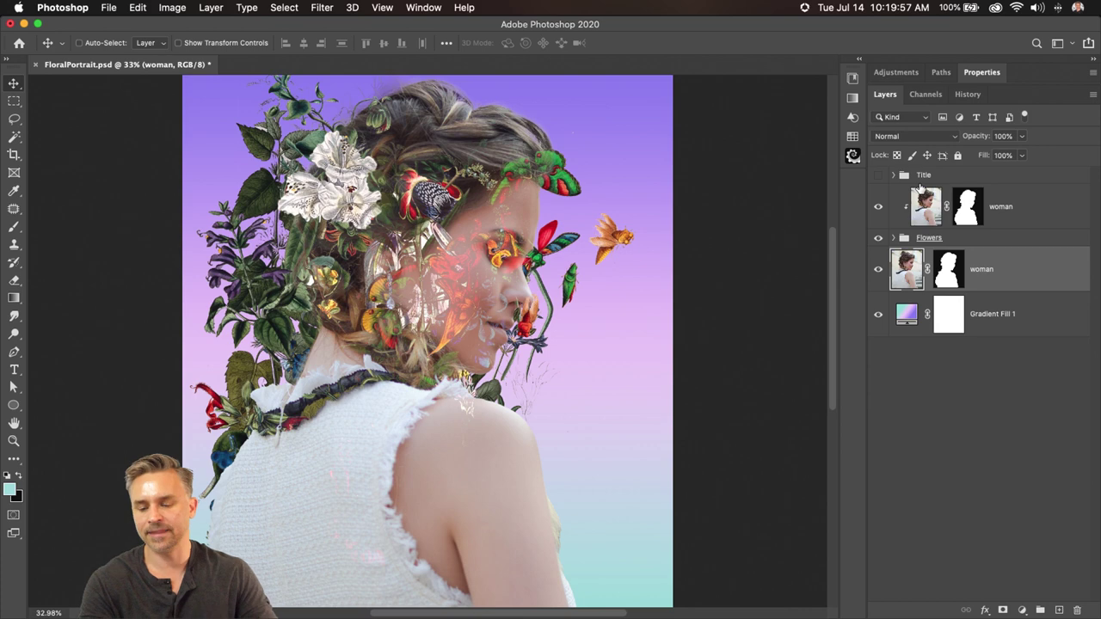
- Keep the clipped woman layer on Lighten and move the Flowers group up and slightly right over the head
{"action": "left_click", "coordinate": [994, 217]}
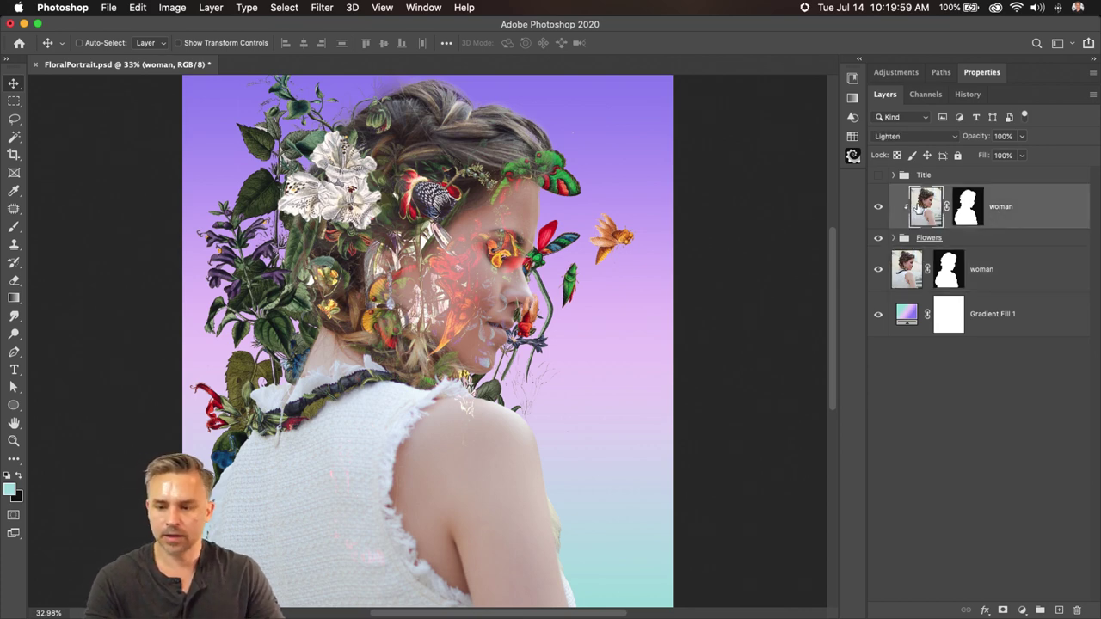
{"action": "left_click", "coordinate": [912, 136]}
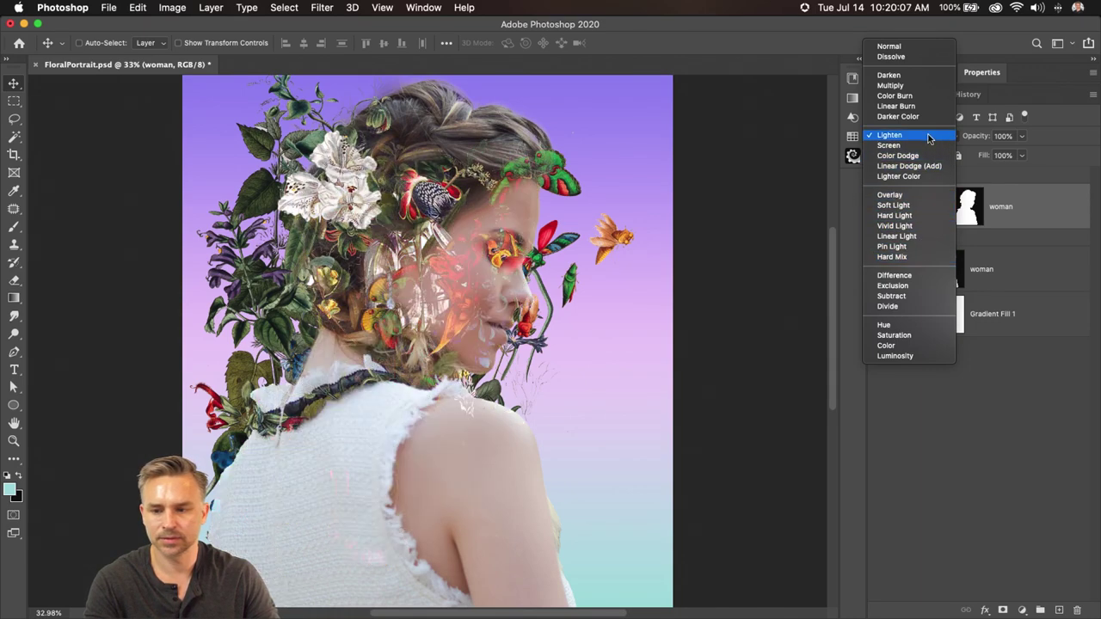
{"action": "left_click", "coordinate": [891, 135]}
{"action": "left_click", "coordinate": [977, 238]}
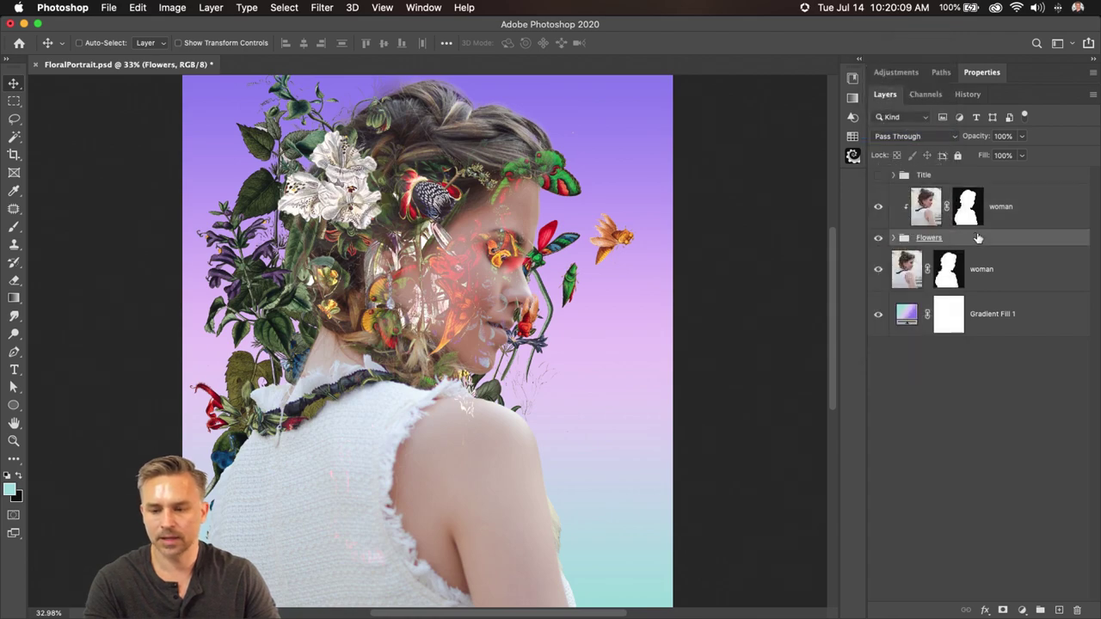
{"action": "left_click_drag", "start_coordinate": [394, 301], "coordinate": [406, 255]}
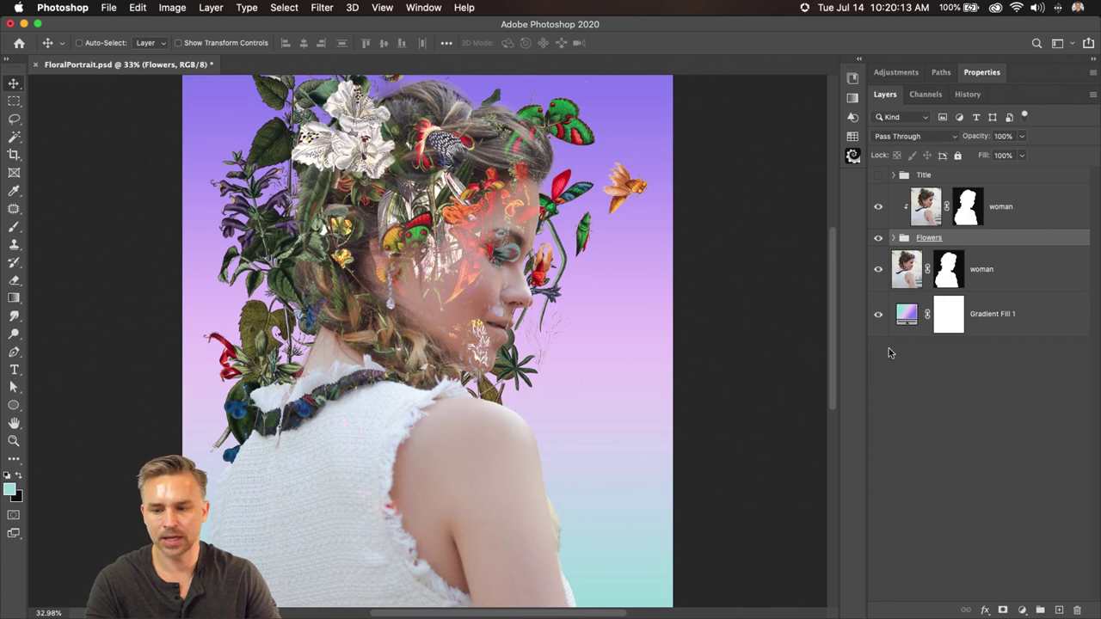
- Compare the blended portrait with the original woman layer hidden and shown
{"action": "left_click", "coordinate": [979, 282]}
{"action": "left_click", "coordinate": [879, 271]}
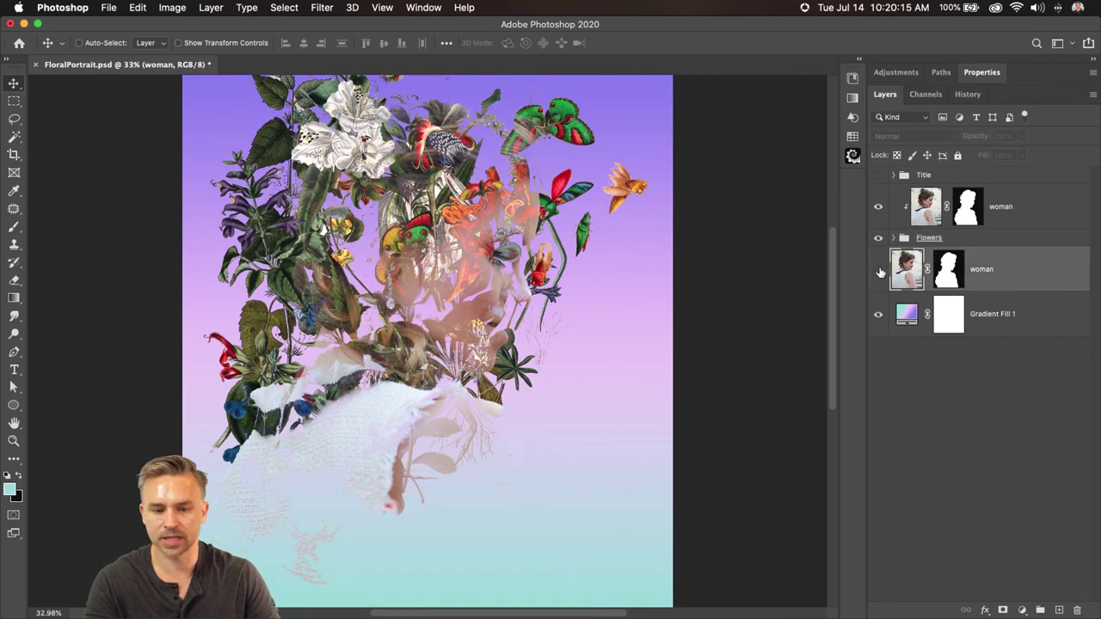
{"action": "left_click", "coordinate": [878, 270]}
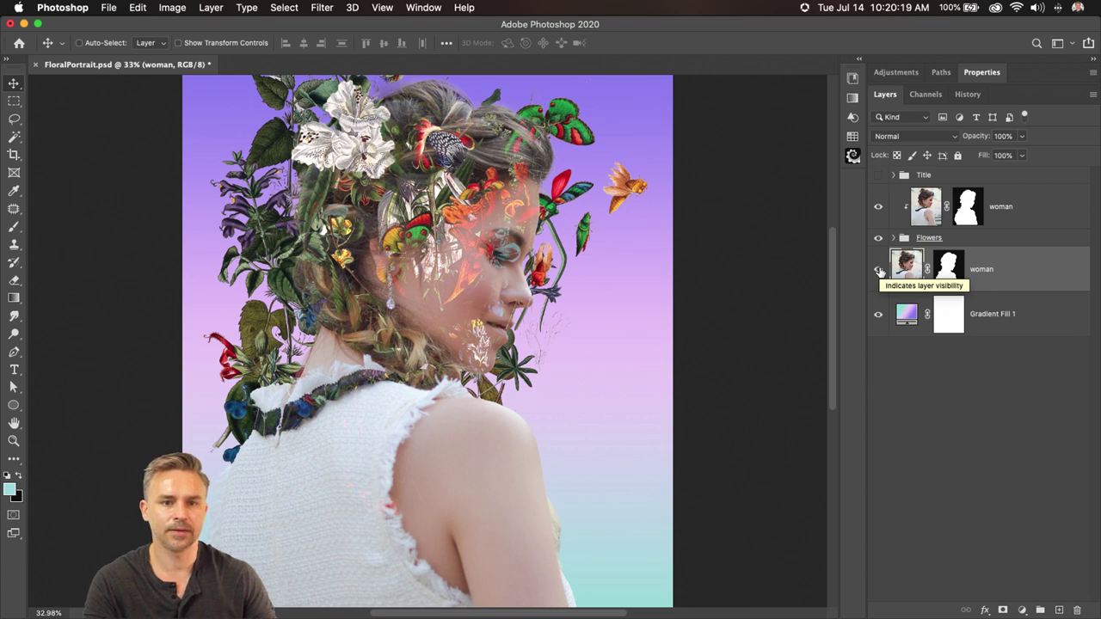
- Move Layer 2's insects left and up so they sit over the woman's hair
{"action": "left_click_drag", "start_coordinate": [404, 322], "coordinate": [440, 378]}
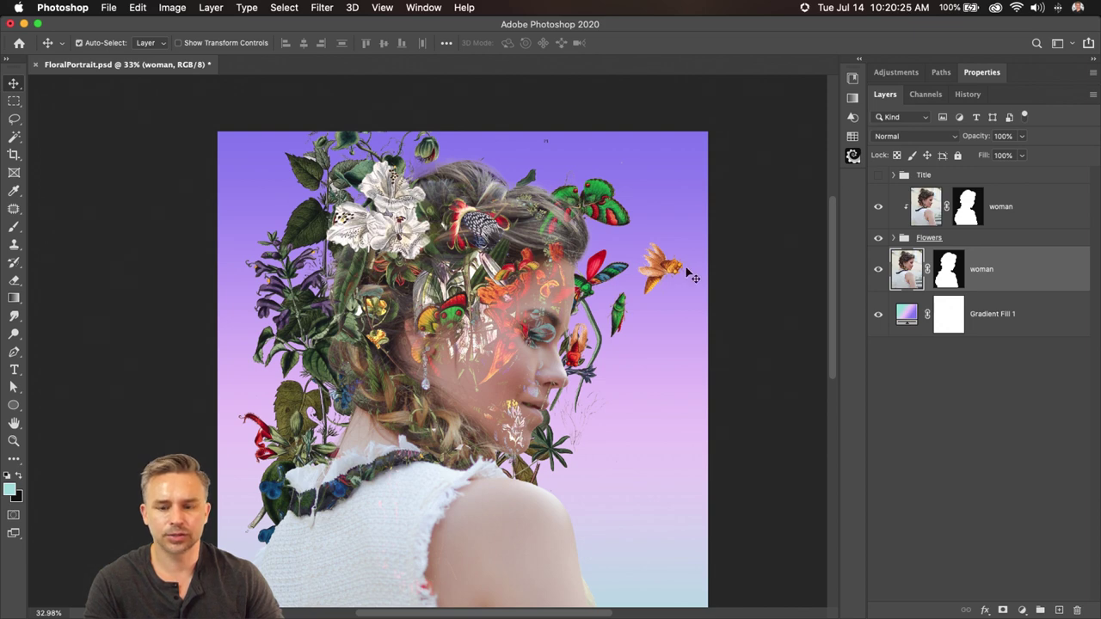
{"action": "left_click_drag", "start_coordinate": [667, 274], "coordinate": [572, 222]}
{"action": "left_click_drag", "start_coordinate": [482, 346], "coordinate": [472, 275]}
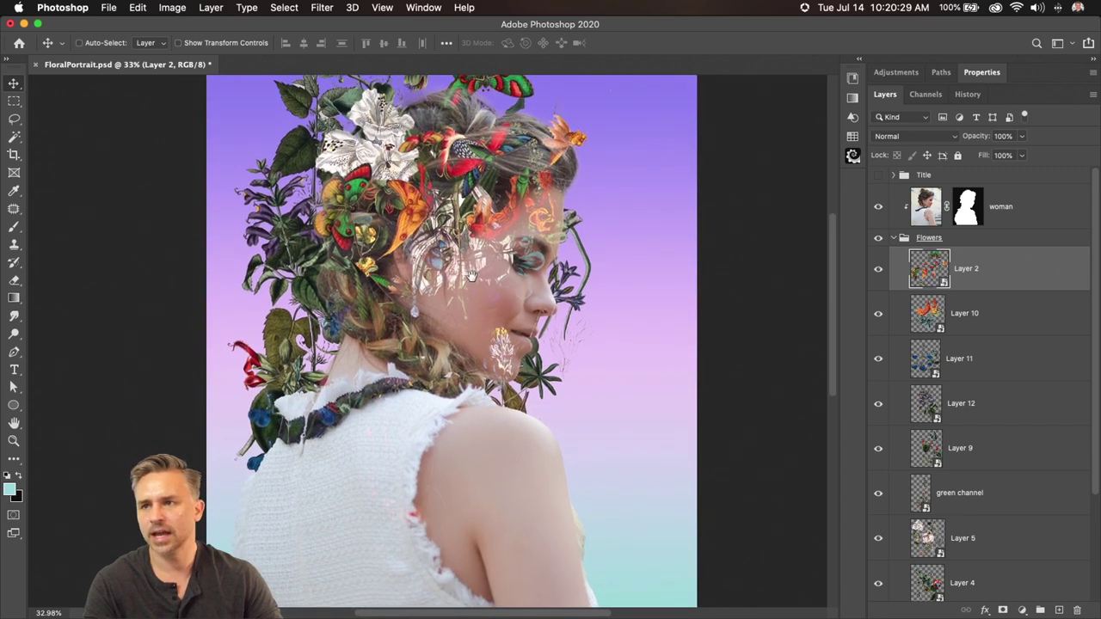
- Collapse the Flowers group and hide the clipped woman layer above it
{"action": "left_click", "coordinate": [1019, 221]}
{"action": "left_click", "coordinate": [894, 238]}
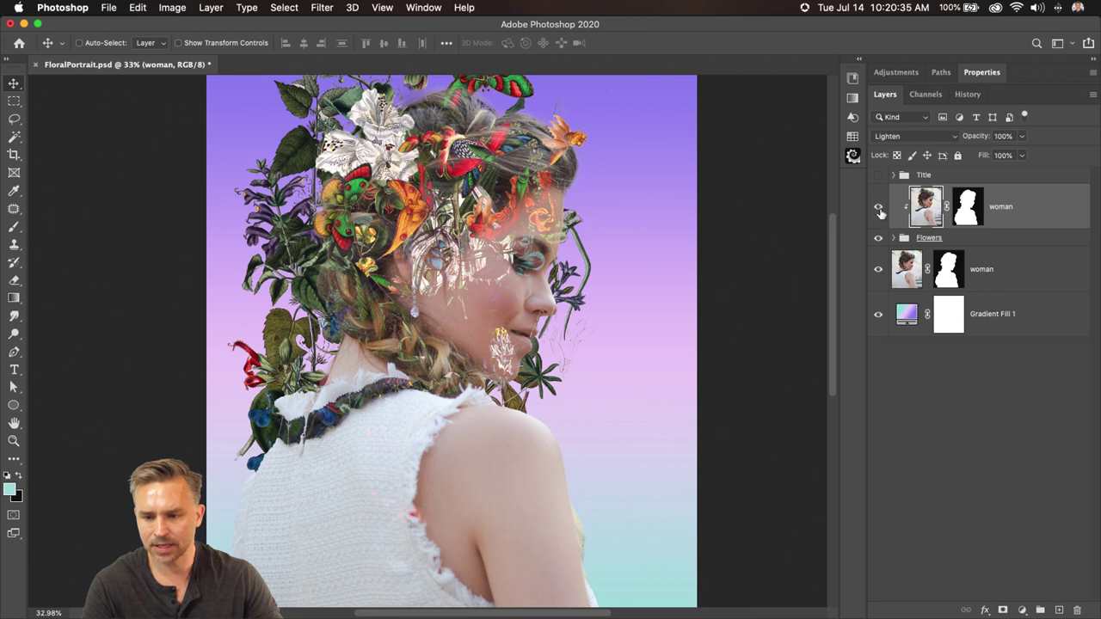
{"action": "left_click", "coordinate": [998, 238]}
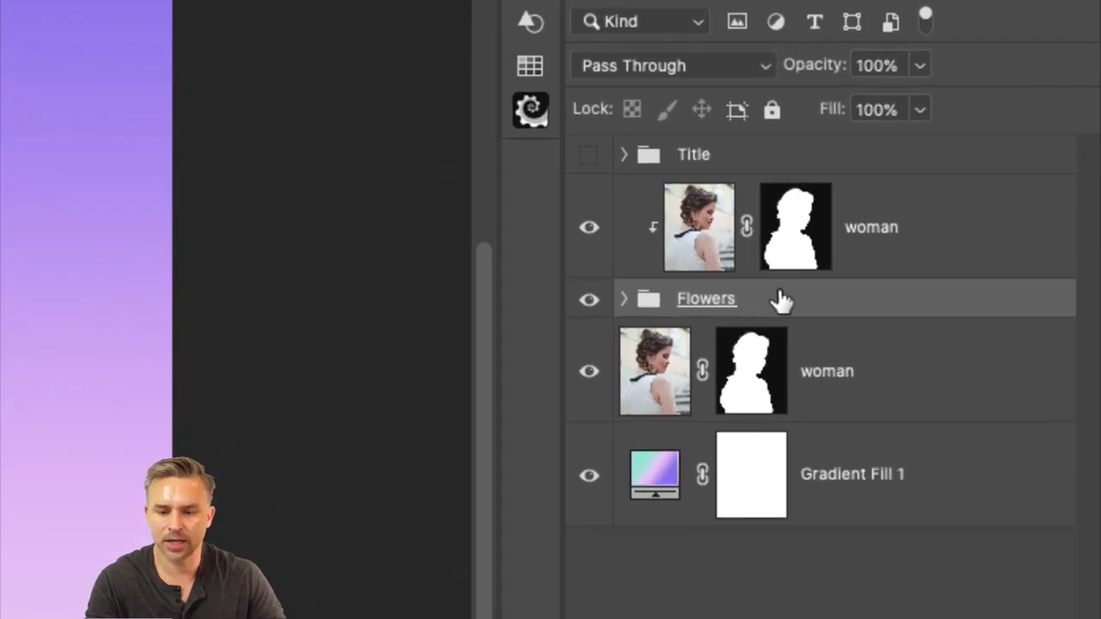
{"action": "left_click", "coordinate": [739, 369]}
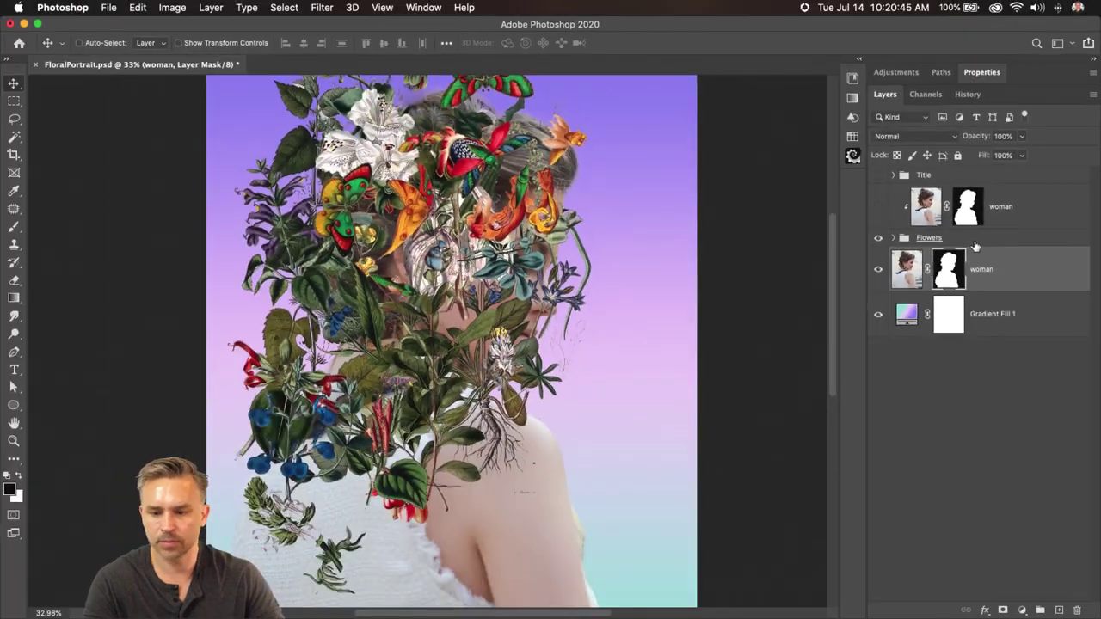
- Add a white layer mask to the Flowers group and activate the Brush tool for painting on it
{"action": "left_click", "coordinate": [901, 242]}
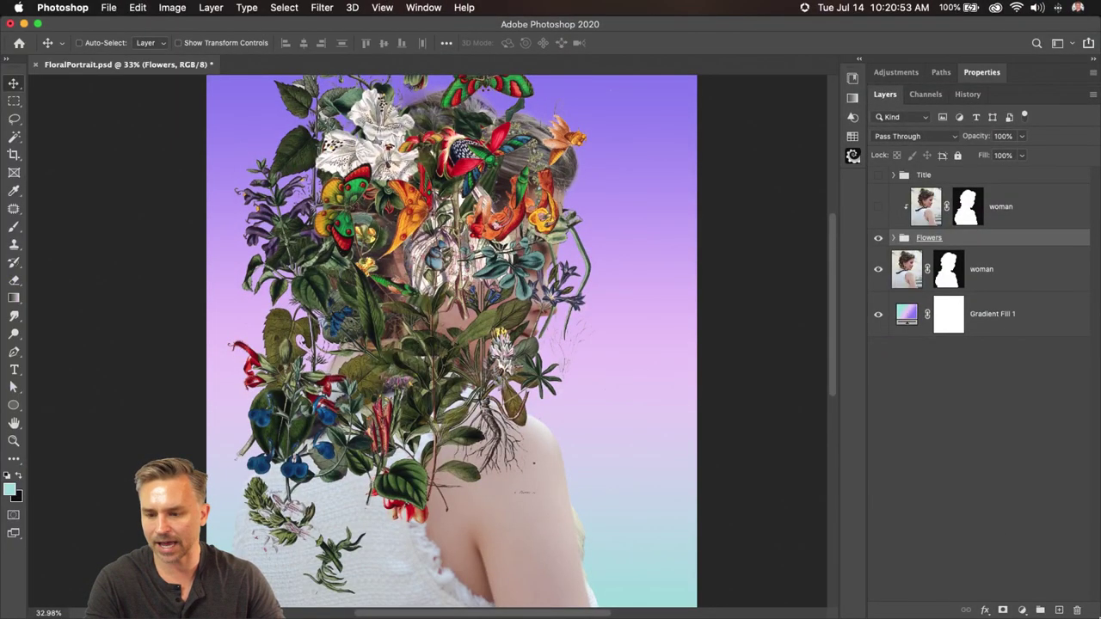
{"action": "mouse_move", "coordinate": [1094, 602]}
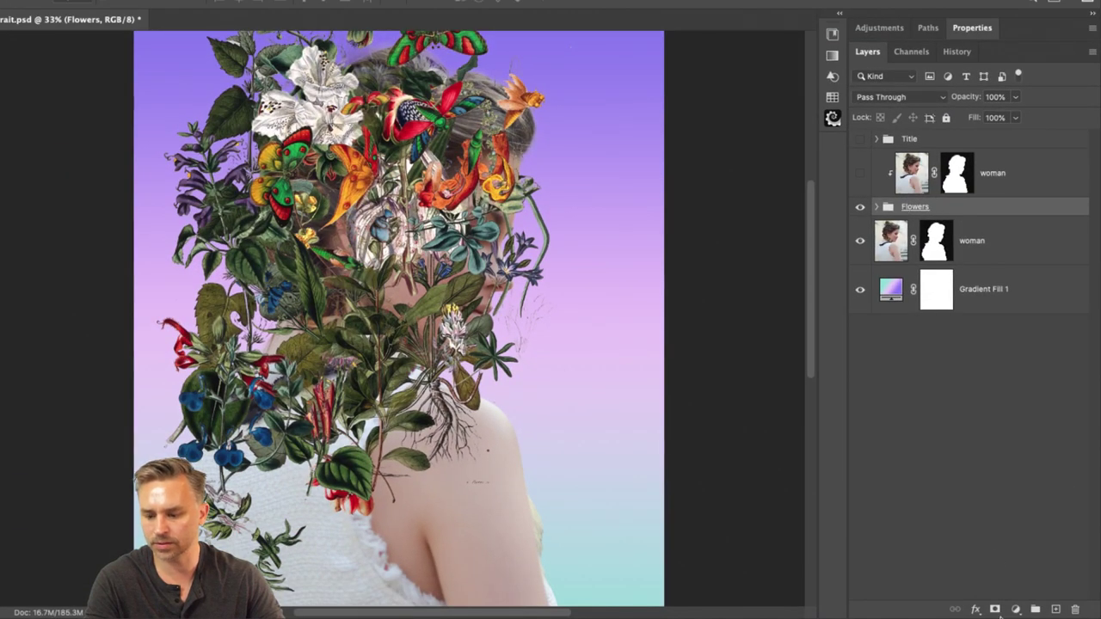
{"action": "mouse_move", "coordinate": [1067, 612]}
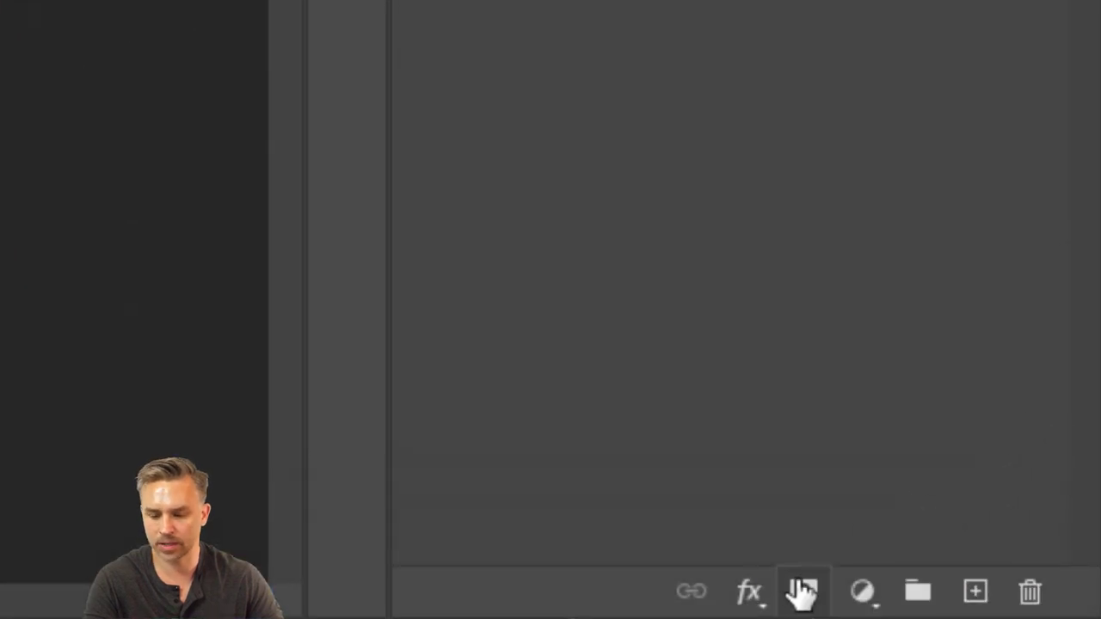
{"action": "left_click", "coordinate": [803, 592]}
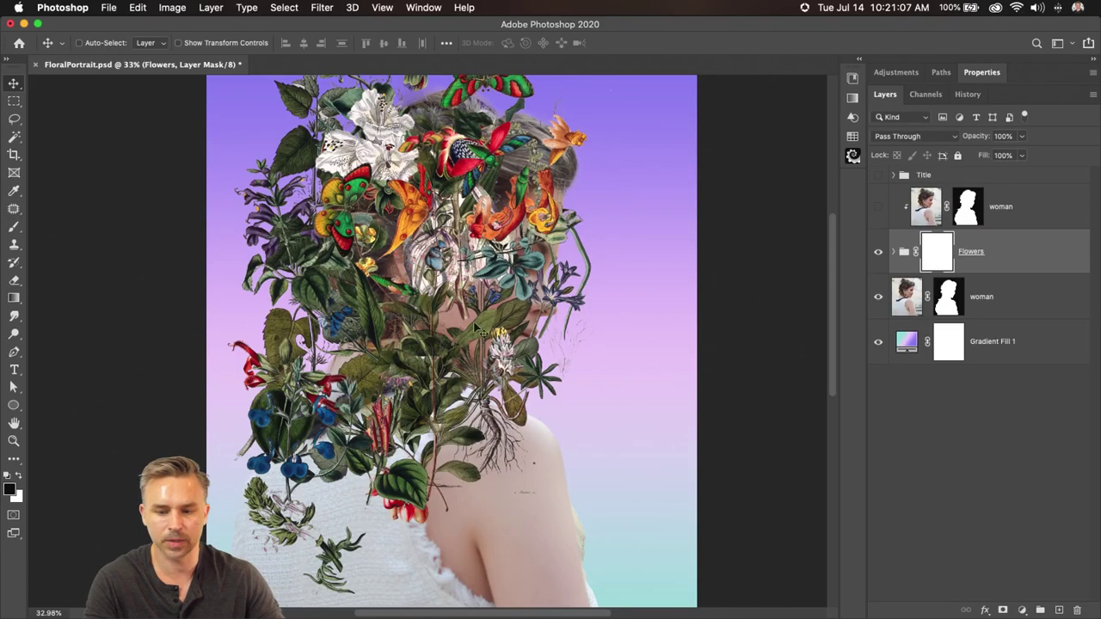
{"action": "key", "text": "b"}
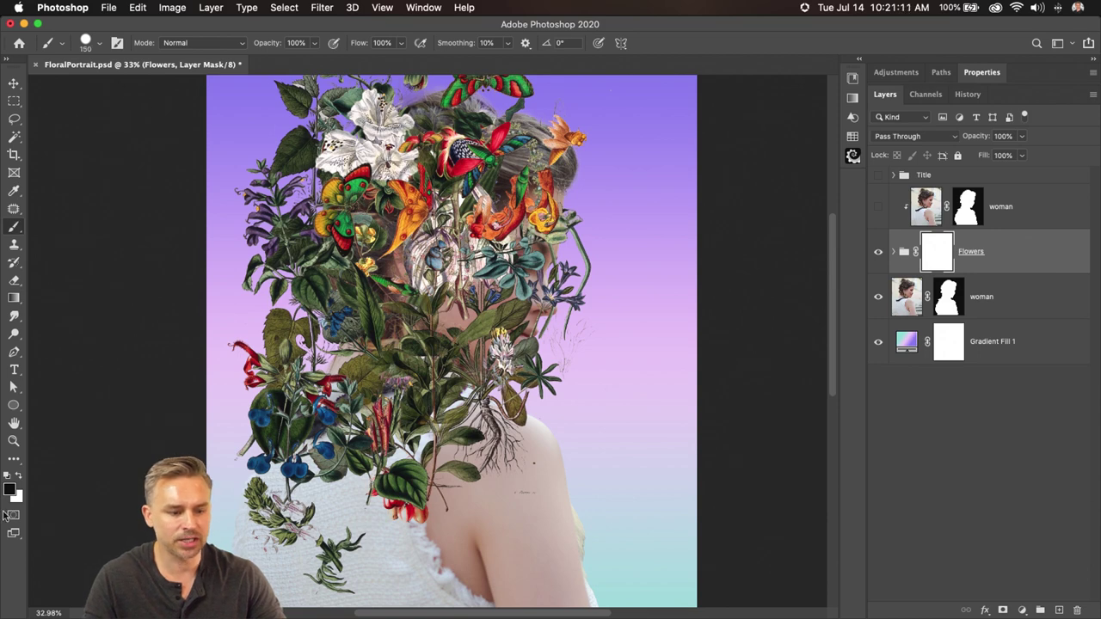
- Mask the flowers off the woman's face on the Flowers group using a soft black brush at size 500
{"action": "key", "text": "bracketright"}
{"action": "key", "text": "bracketright"}
{"action": "key", "text": "bracketright"}
{"action": "key", "text": "bracketright"}
{"action": "key", "text": "bracketright"}
{"action": "mouse_move", "coordinate": [587, 210]}
{"action": "left_mouse_down"}
{"action": "mouse_move", "coordinate": [578, 265]}
{"action": "mouse_move", "coordinate": [615, 275]}
{"action": "left_mouse_up"}
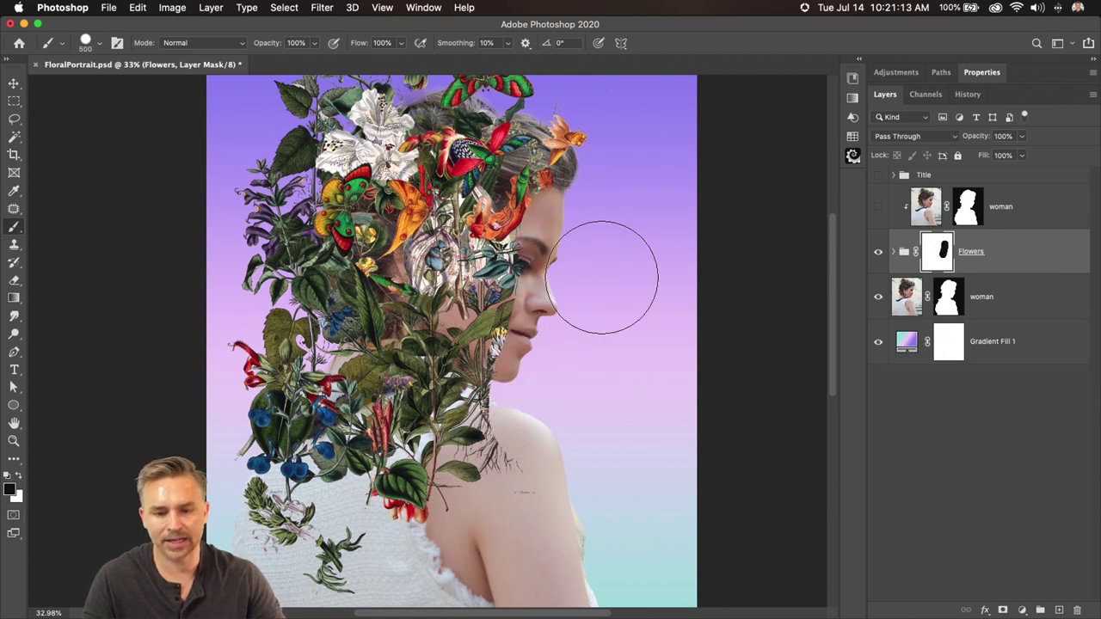
{"action": "key", "text": "super+z"}
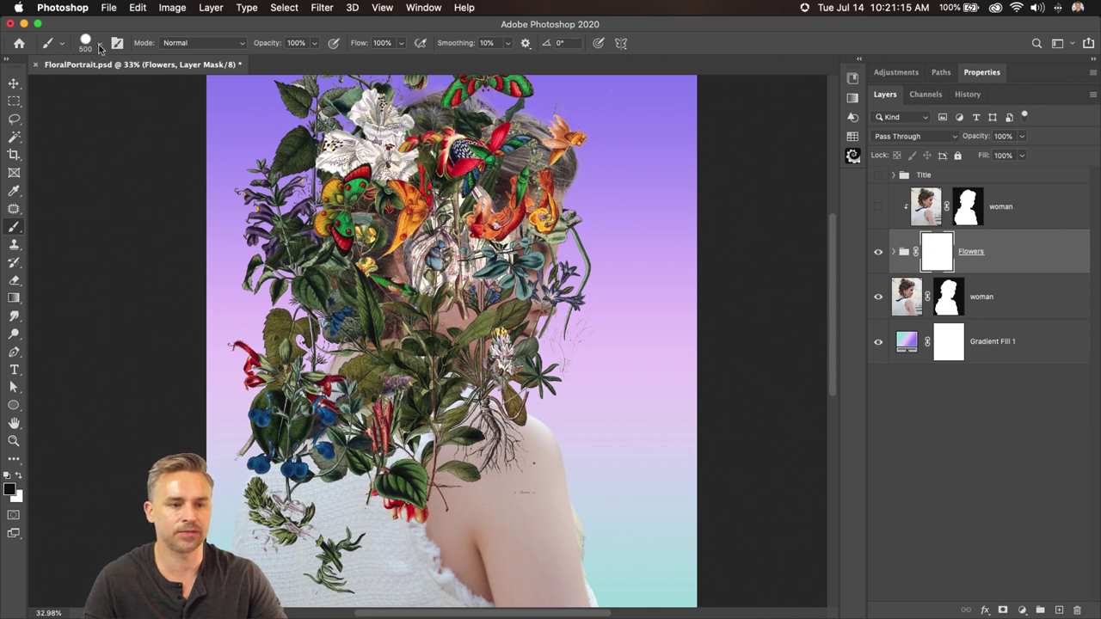
{"action": "left_click", "coordinate": [99, 47]}
{"action": "double_click", "coordinate": [129, 198]}
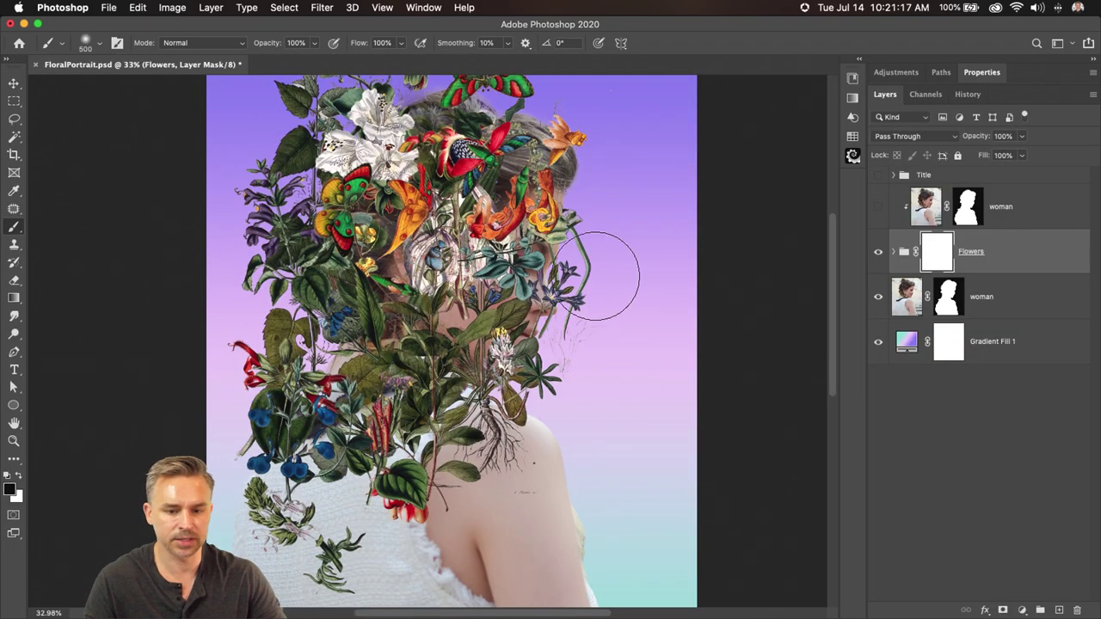
{"action": "mouse_move", "coordinate": [605, 216]}
{"action": "left_mouse_down"}
{"action": "mouse_move", "coordinate": [555, 327]}
{"action": "mouse_move", "coordinate": [553, 387]}
{"action": "mouse_move", "coordinate": [552, 246]}
{"action": "mouse_move", "coordinate": [462, 303]}
{"action": "mouse_move", "coordinate": [533, 327]}
{"action": "left_mouse_up"}
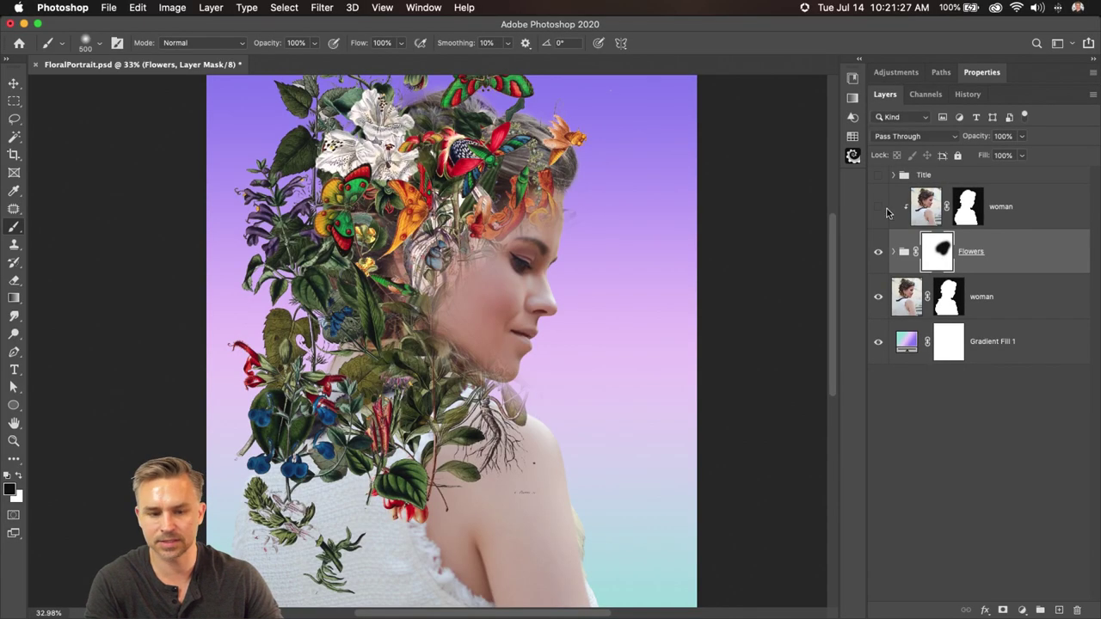
- Show the clipped woman layer again and reselect the Flowers group
{"action": "left_click", "coordinate": [891, 213]}
{"action": "left_click", "coordinate": [878, 209]}
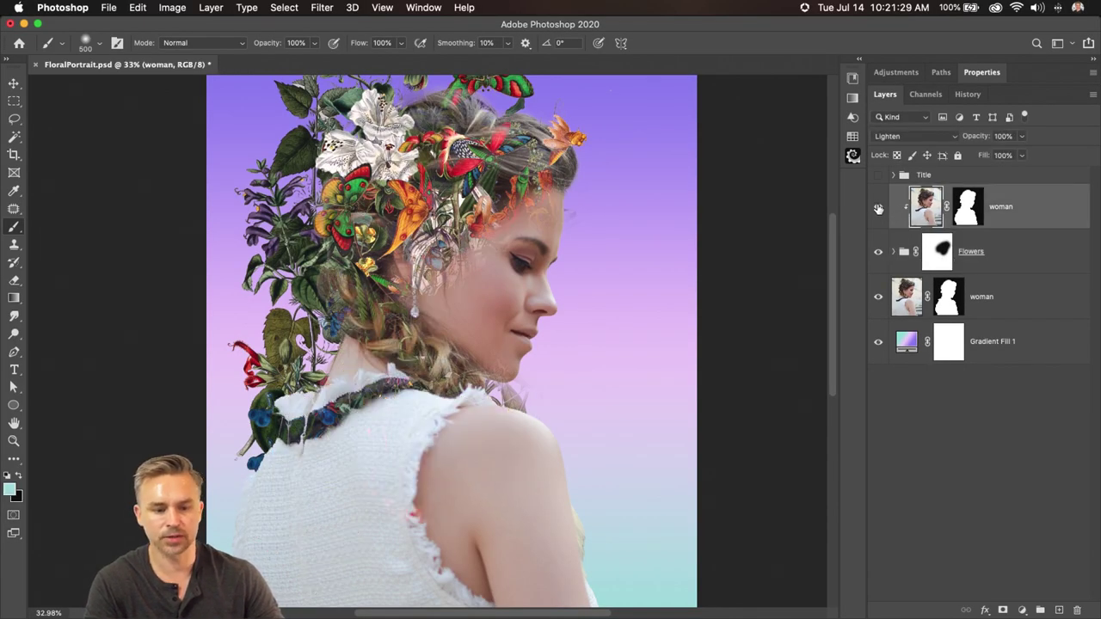
{"action": "left_click", "coordinate": [1016, 251]}
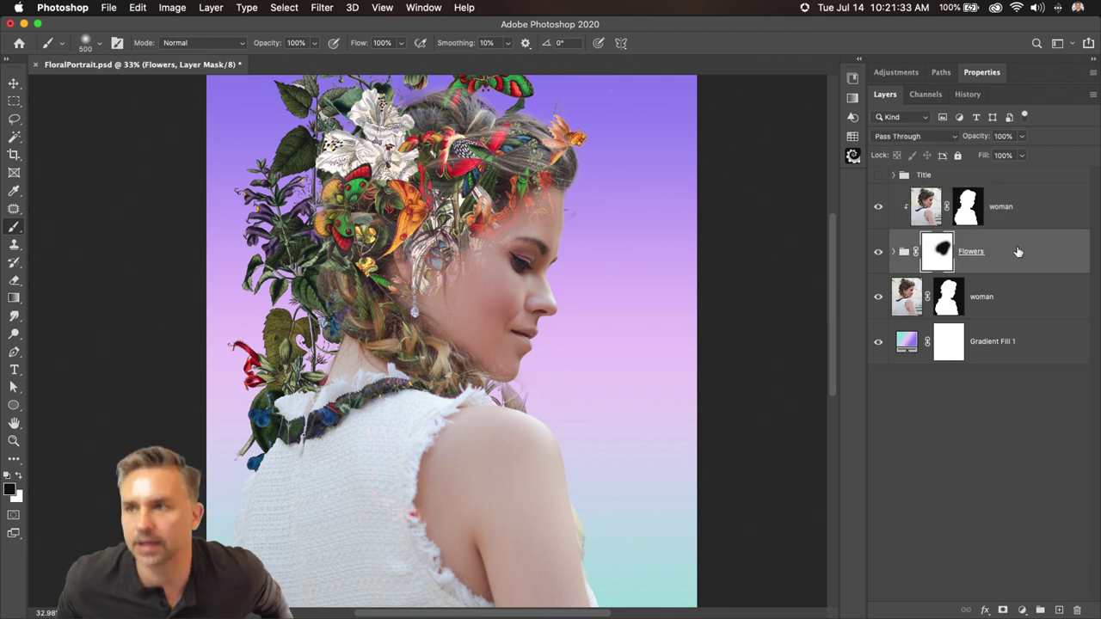
- Duplicate Layer 11 from the Flowers group, place the copy above the clipped woman layer, and collapse the group
{"action": "left_click", "coordinate": [891, 253]}
{"action": "left_click", "coordinate": [977, 315]}
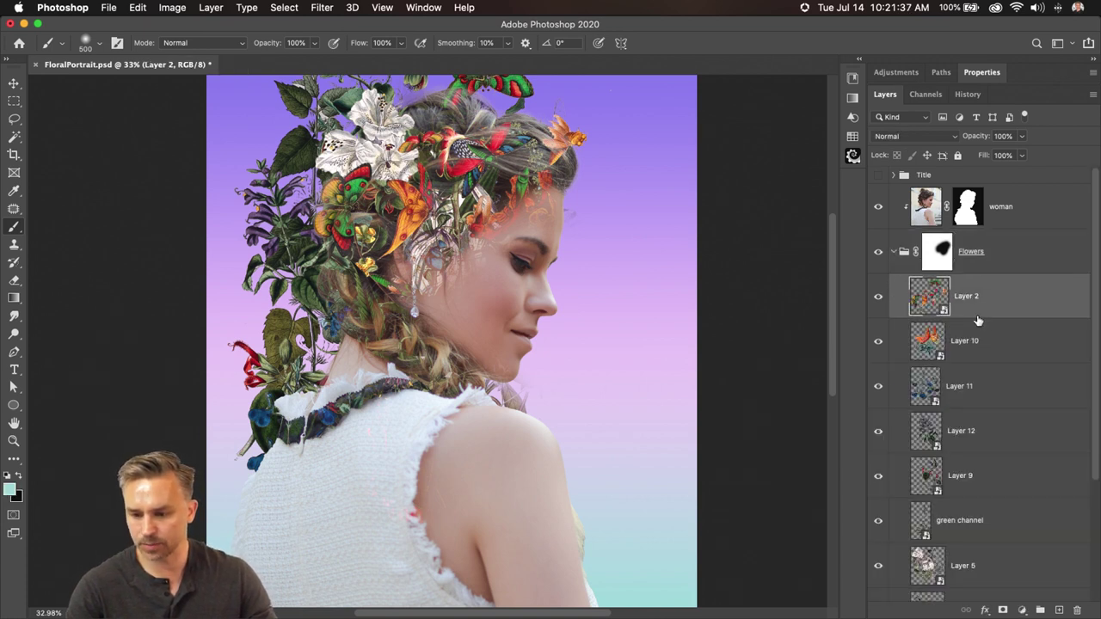
{"action": "left_click", "coordinate": [968, 393]}
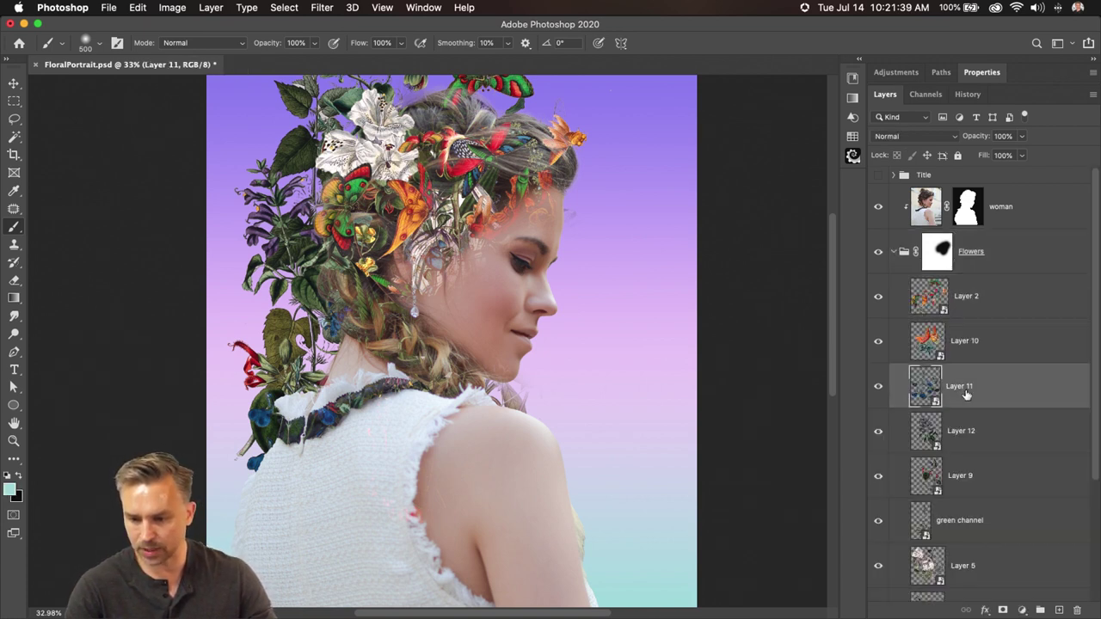
{"action": "left_click_drag", "start_coordinate": [966, 394], "coordinate": [893, 225]}
{"action": "left_click", "coordinate": [893, 297]}
- Scale and rotate the Layer 11 copy and position its blue flowers on the back of the woman's white top
{"action": "key", "text": "v"}
{"action": "left_click_drag", "start_coordinate": [265, 373], "coordinate": [332, 368]}
{"action": "key", "text": "super+t"}
{"action": "left_click_drag", "start_coordinate": [439, 499], "coordinate": [277, 460]}
{"action": "left_click_drag", "start_coordinate": [262, 369], "coordinate": [277, 354]}
{"action": "key", "text": "Return"}
{"action": "left_click_drag", "start_coordinate": [292, 473], "coordinate": [403, 271]}
{"action": "key", "text": "super+equal"}
{"action": "left_click_drag", "start_coordinate": [420, 365], "coordinate": [397, 409]}
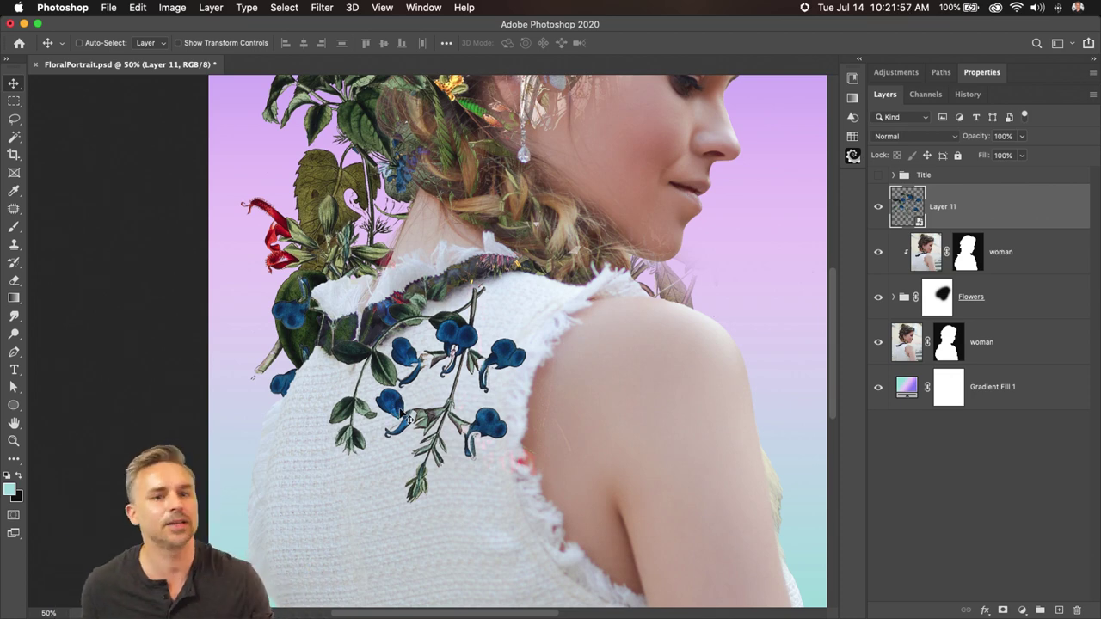
- Warp the blue flowers of the Layer 11 copy so they follow the curve of the woman's upper back
{"action": "left_click", "coordinate": [143, 8]}
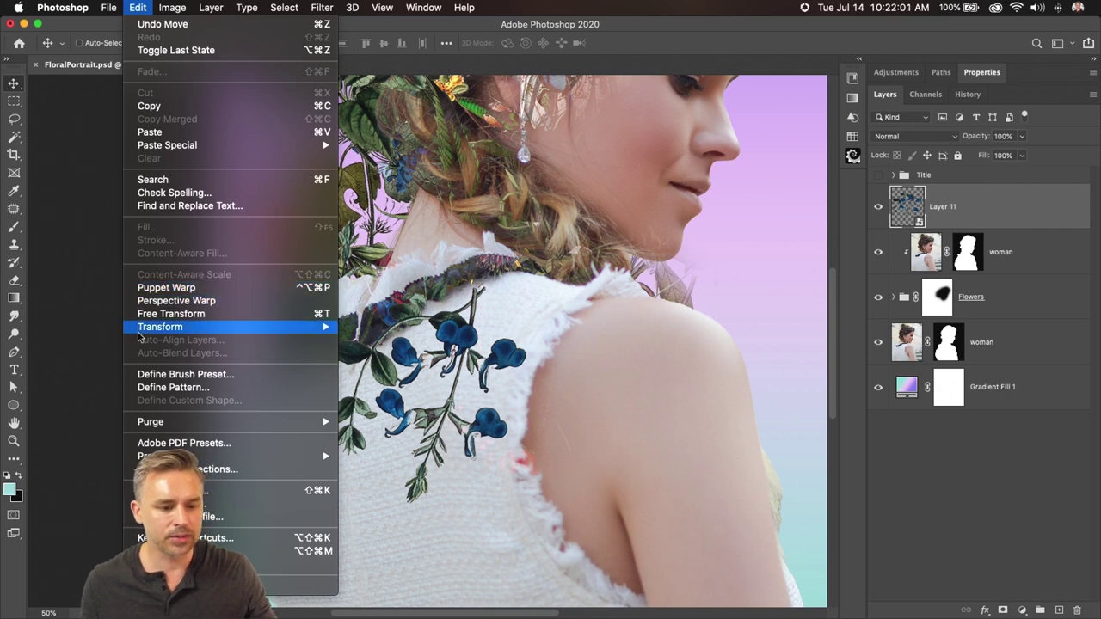
{"action": "mouse_move", "coordinate": [142, 332]}
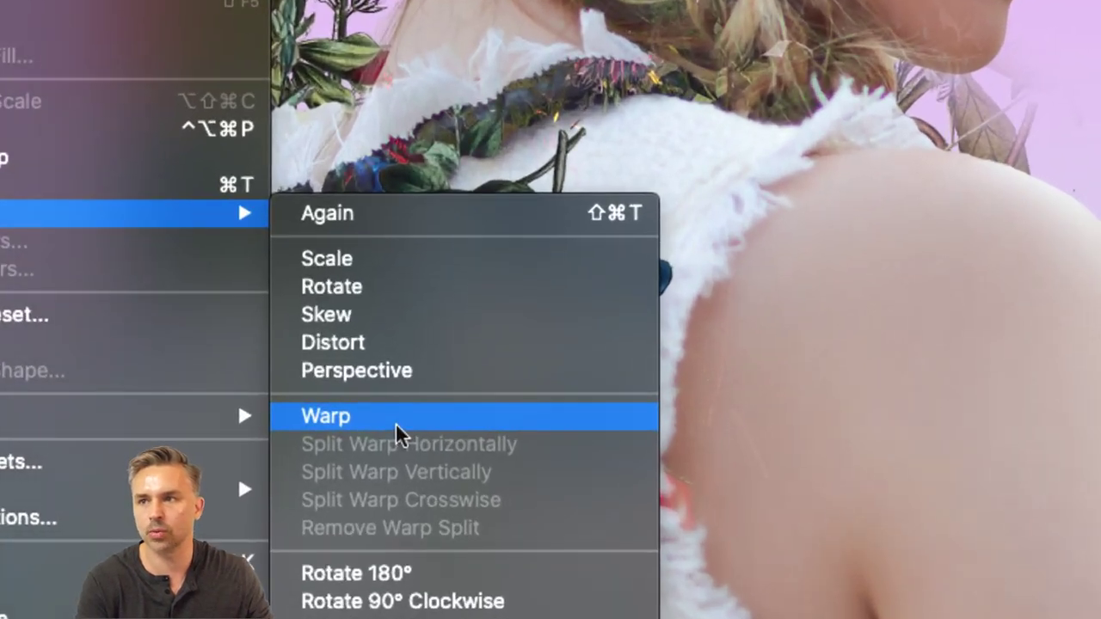
{"action": "left_click", "coordinate": [396, 422]}
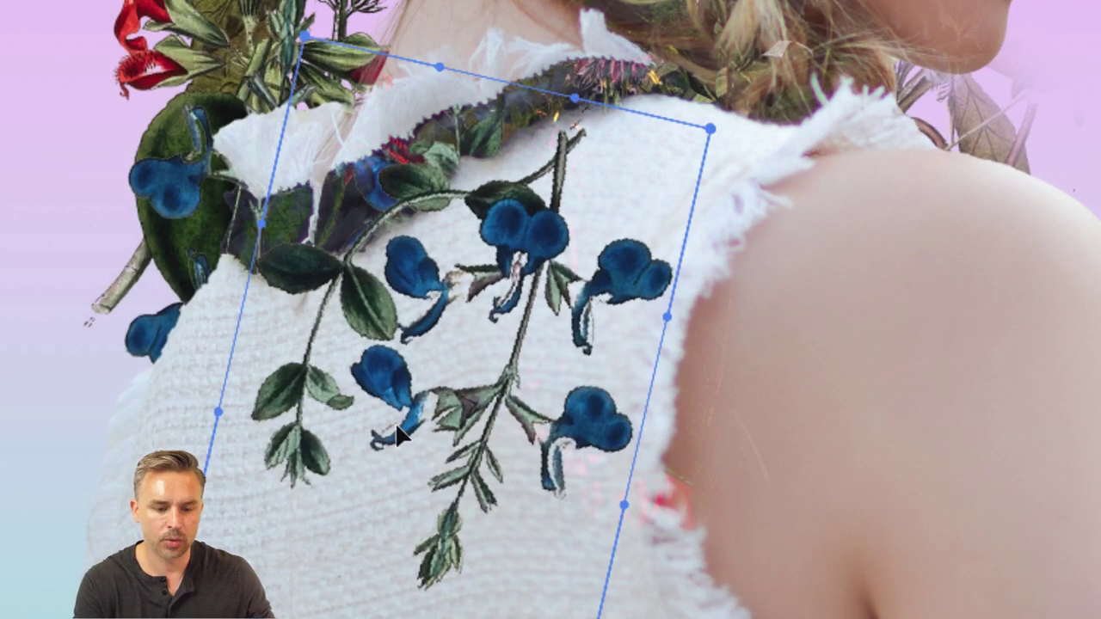
{"action": "left_click_drag", "start_coordinate": [622, 503], "coordinate": [463, 453]}
{"action": "left_click_drag", "start_coordinate": [218, 411], "coordinate": [91, 310]}
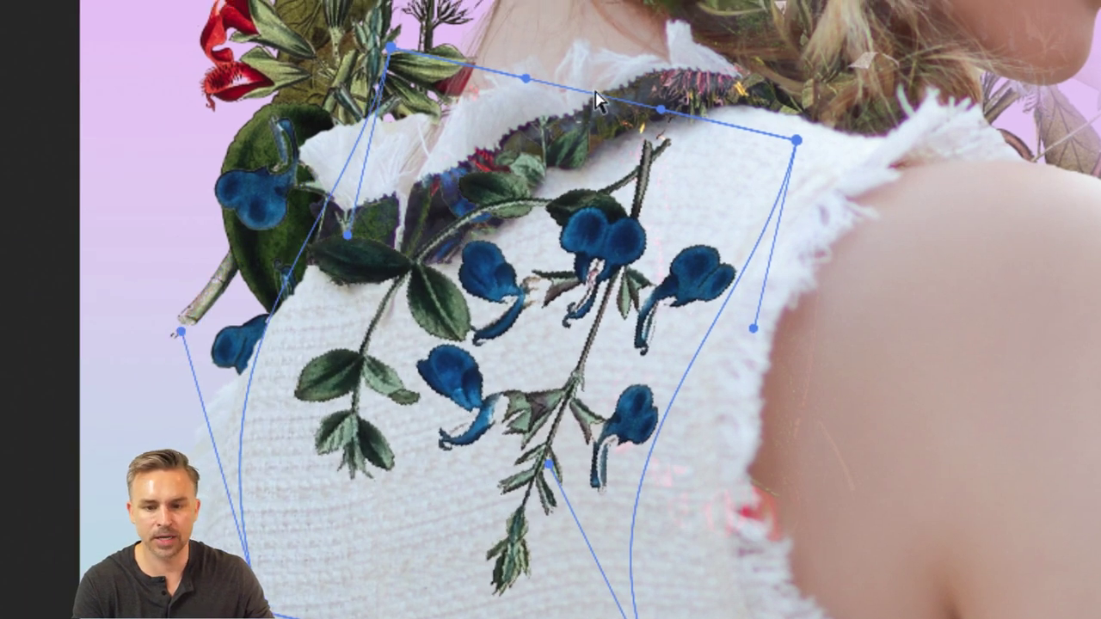
{"action": "left_click_drag", "start_coordinate": [797, 141], "coordinate": [879, 126]}
{"action": "left_click_drag", "start_coordinate": [752, 326], "coordinate": [682, 223]}
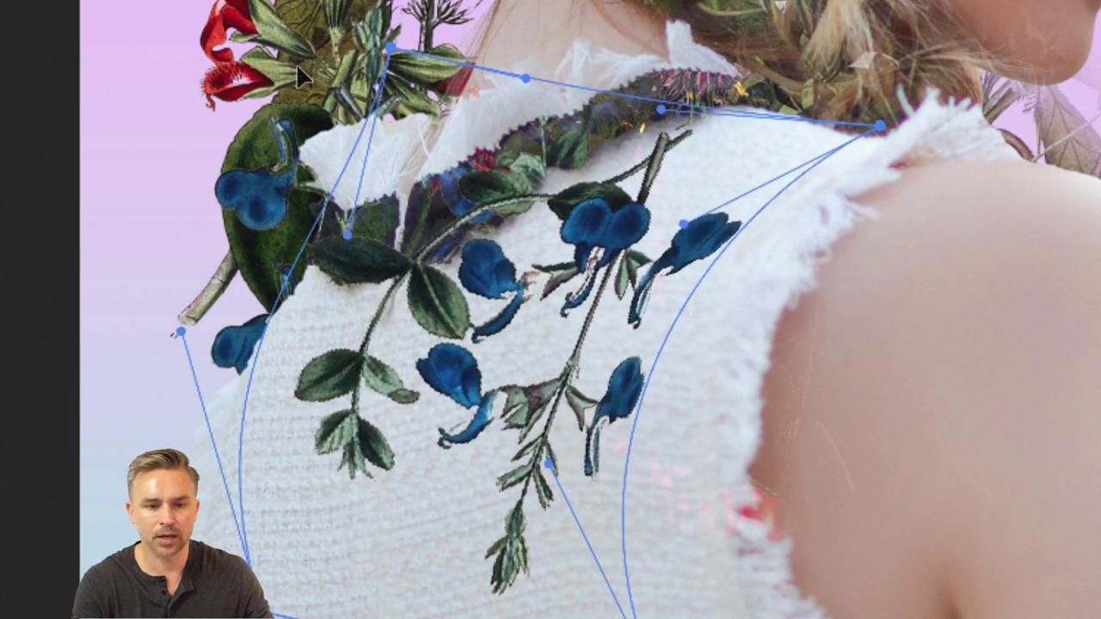
{"action": "left_click_drag", "start_coordinate": [348, 237], "coordinate": [192, 138]}
{"action": "left_click_drag", "start_coordinate": [523, 79], "coordinate": [826, 5]}
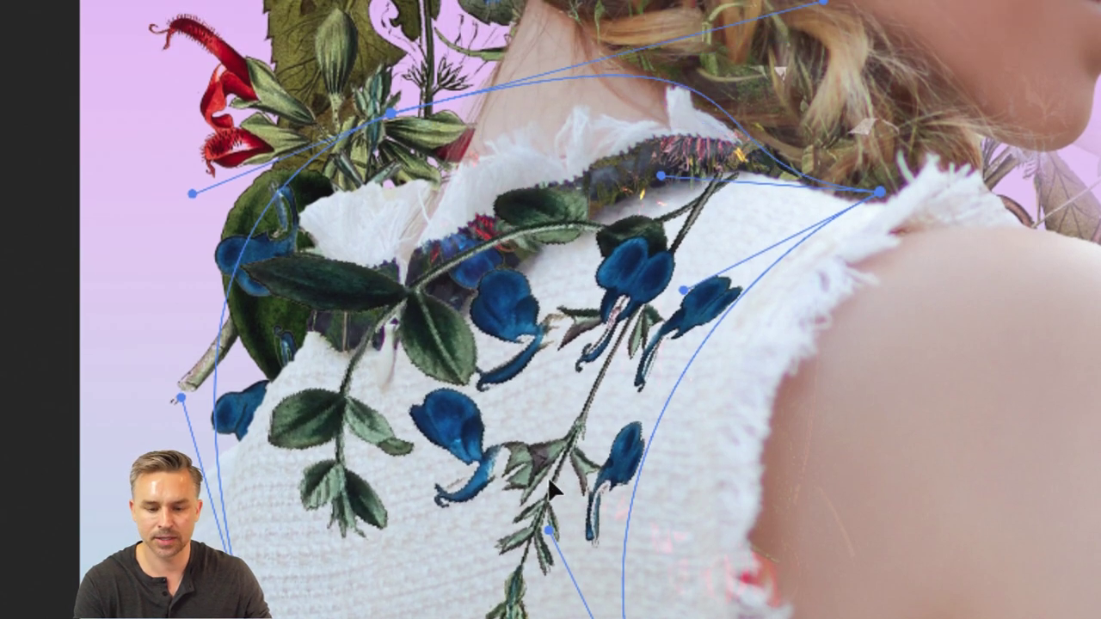
{"action": "key", "text": "Return"}
{"action": "key", "text": "ctrl+minus"}
{"action": "key", "text": "ctrl+minus"}
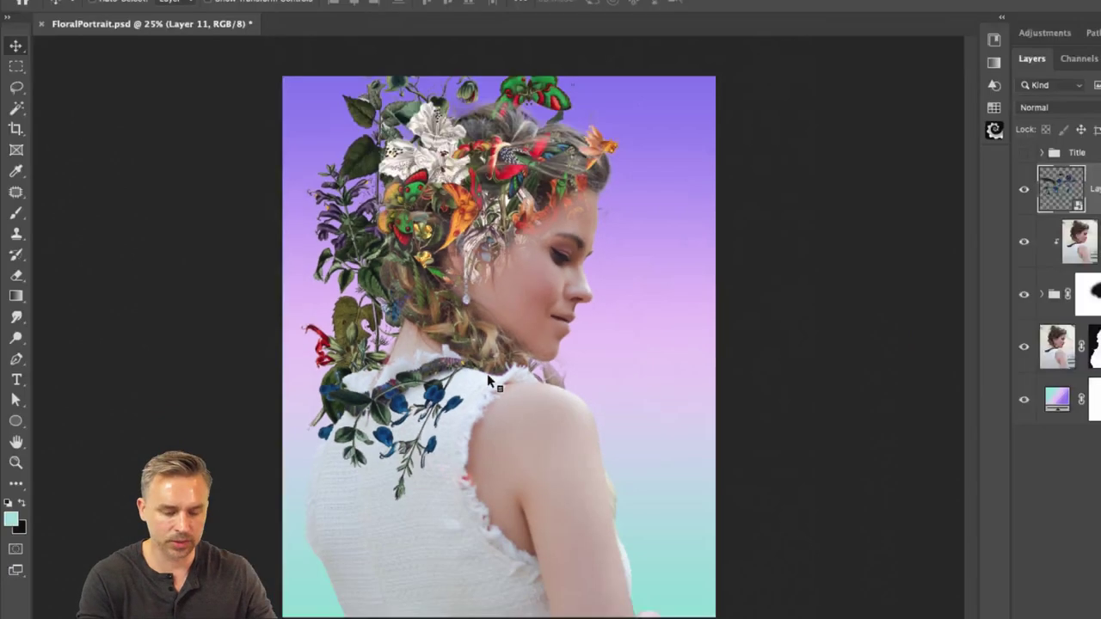
{"action": "key", "text": "ctrl+minus"}
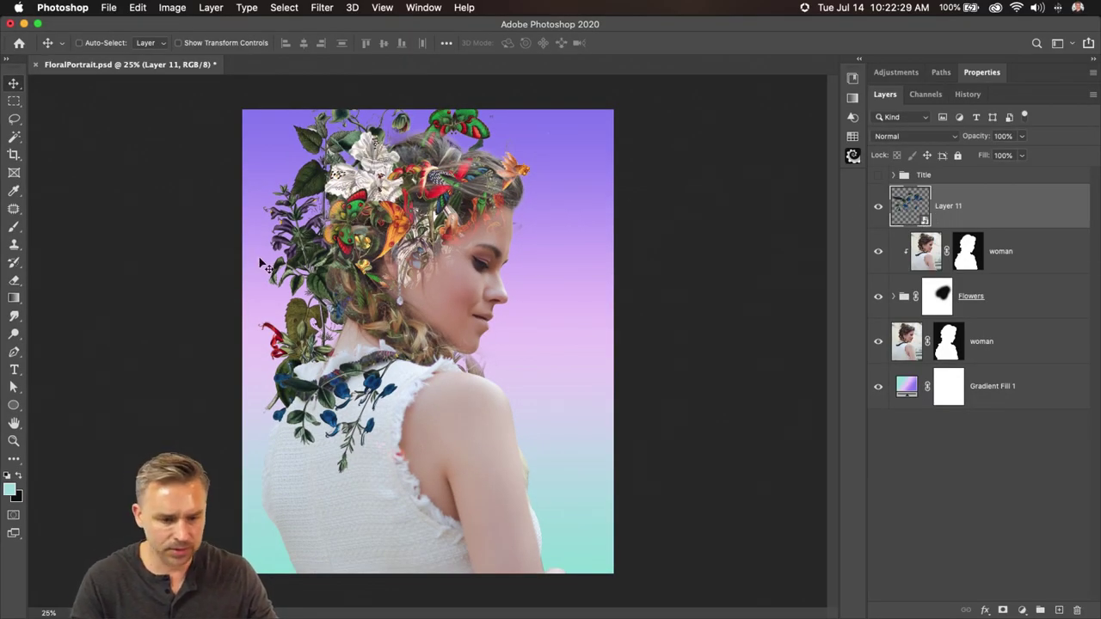
- Warp the Layer 11 copy again with a vertical split and bend the middle of the blue flowers across the back
{"action": "left_click", "coordinate": [138, 7]}
{"action": "left_click", "coordinate": [138, 7]}
{"action": "left_click", "coordinate": [138, 7]}
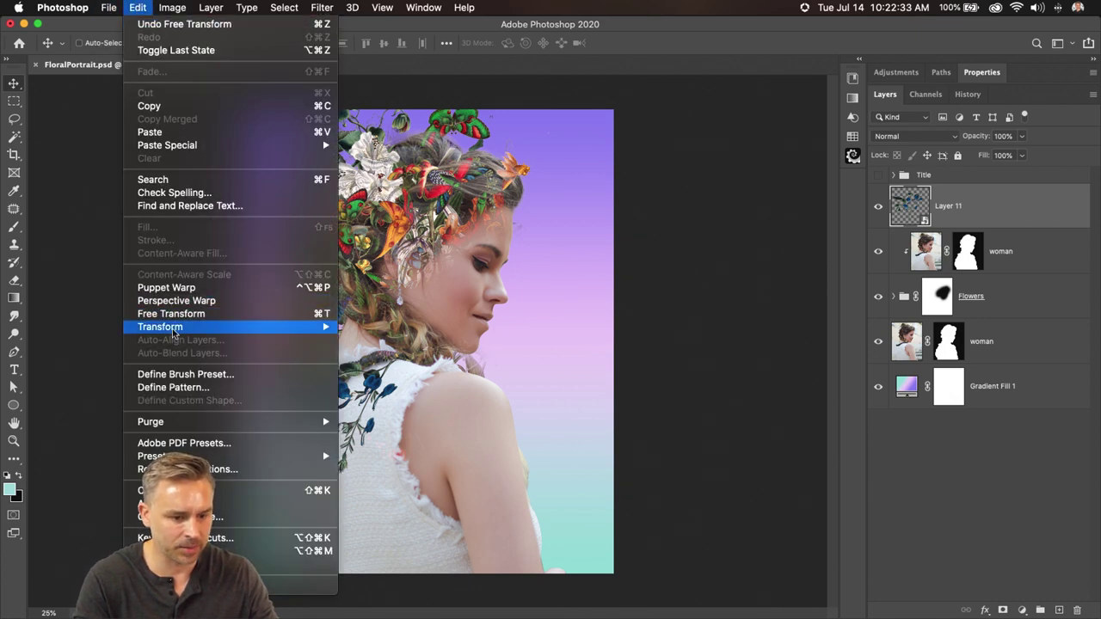
{"action": "mouse_move", "coordinate": [173, 334]}
{"action": "left_click", "coordinate": [404, 423]}
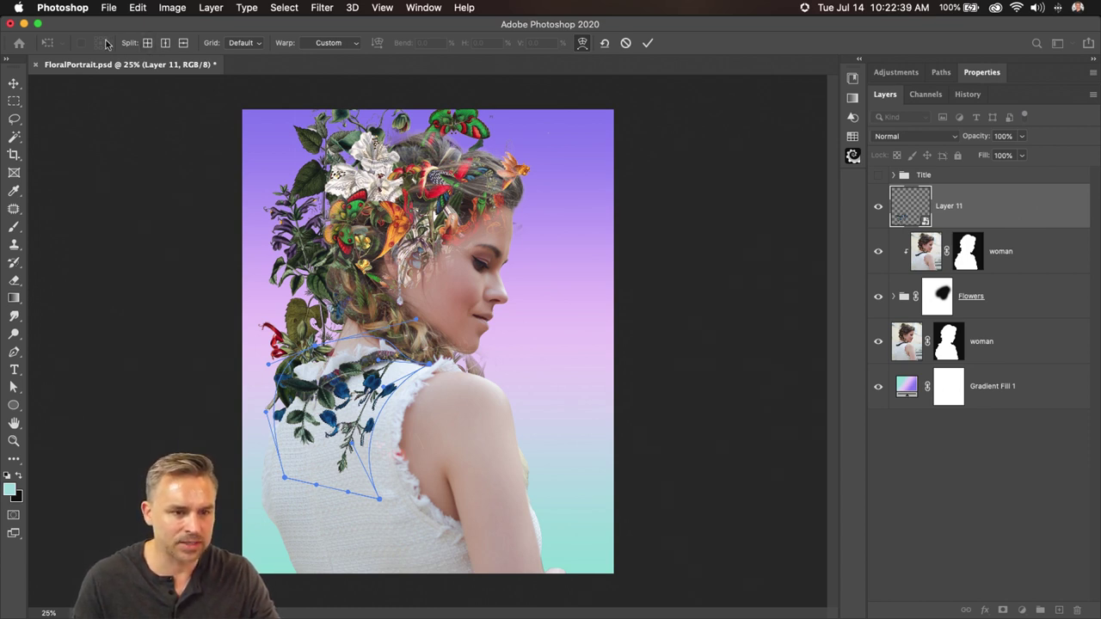
{"action": "left_click_drag", "start_coordinate": [336, 418], "coordinate": [315, 409]}
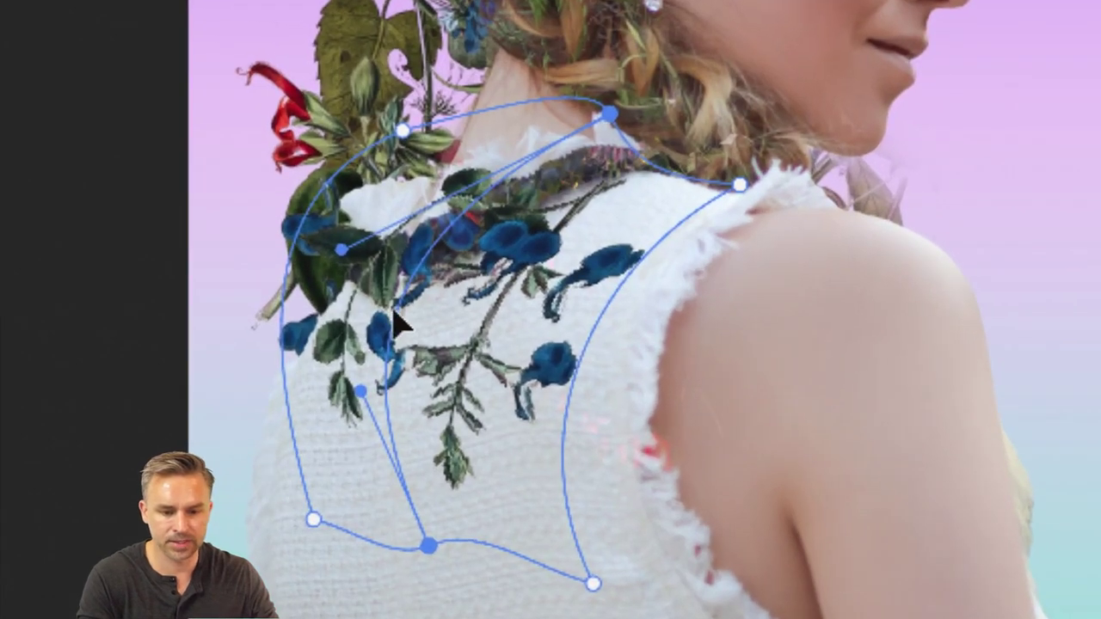
{"action": "mouse_move", "coordinate": [396, 320]}
{"action": "left_mouse_down"}
{"action": "mouse_move", "coordinate": [464, 322]}
{"action": "mouse_move", "coordinate": [393, 314]}
{"action": "mouse_move", "coordinate": [401, 319]}
{"action": "left_mouse_up"}
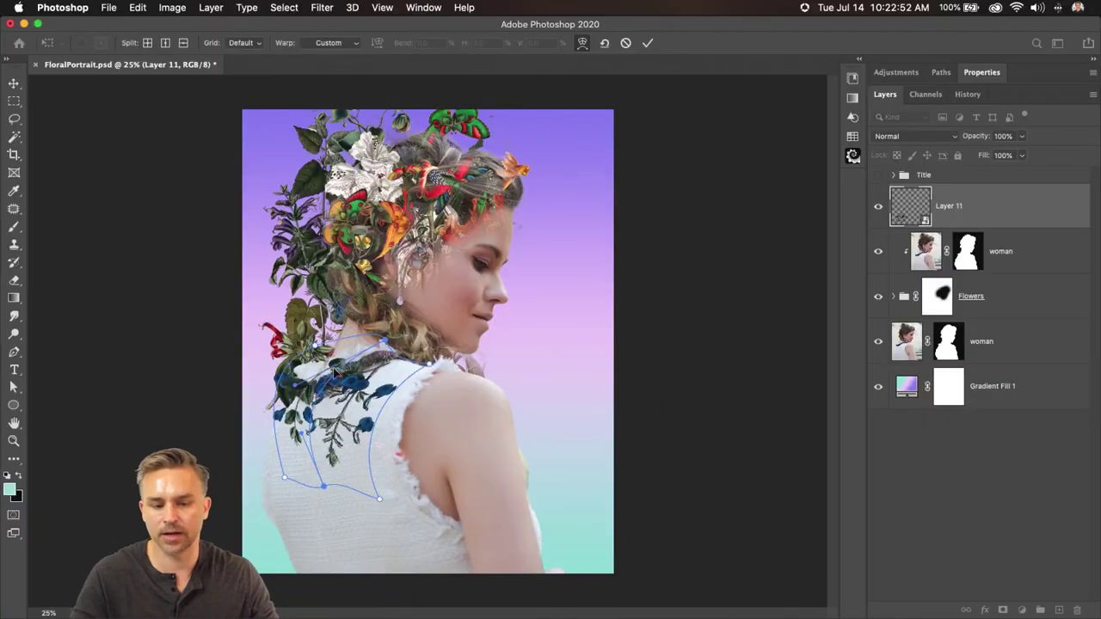
{"action": "key", "text": "Return"}
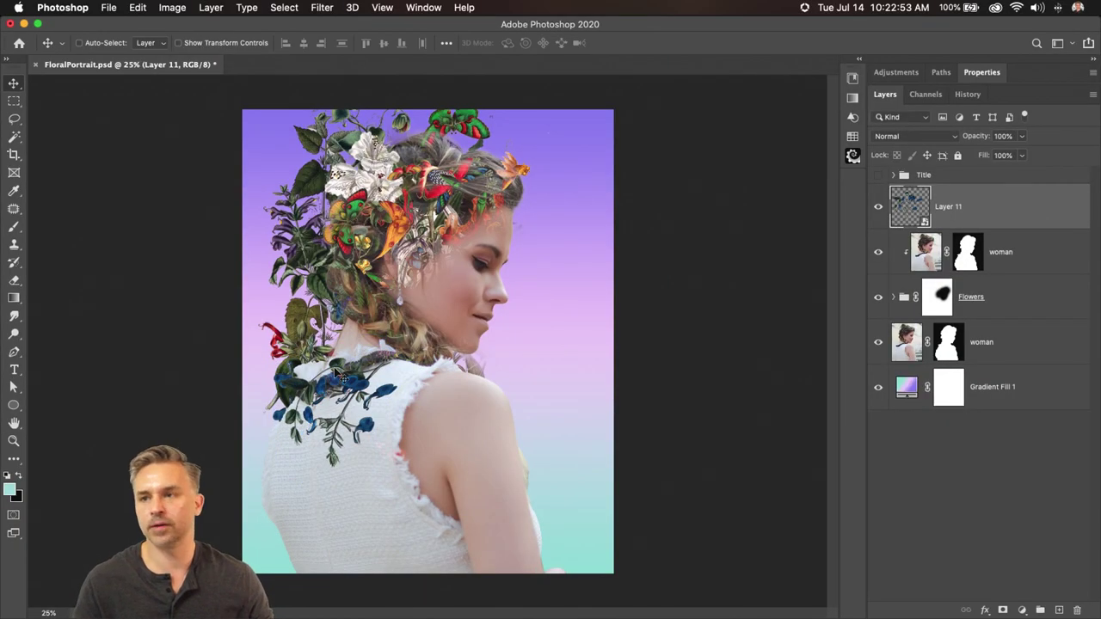
- Duplicate Layer 10 from the Flowers group, place the copy above the top Layer 11, and move its orange flowers onto the woman's back
{"action": "left_click", "coordinate": [892, 298]}
{"action": "left_click", "coordinate": [892, 298]}
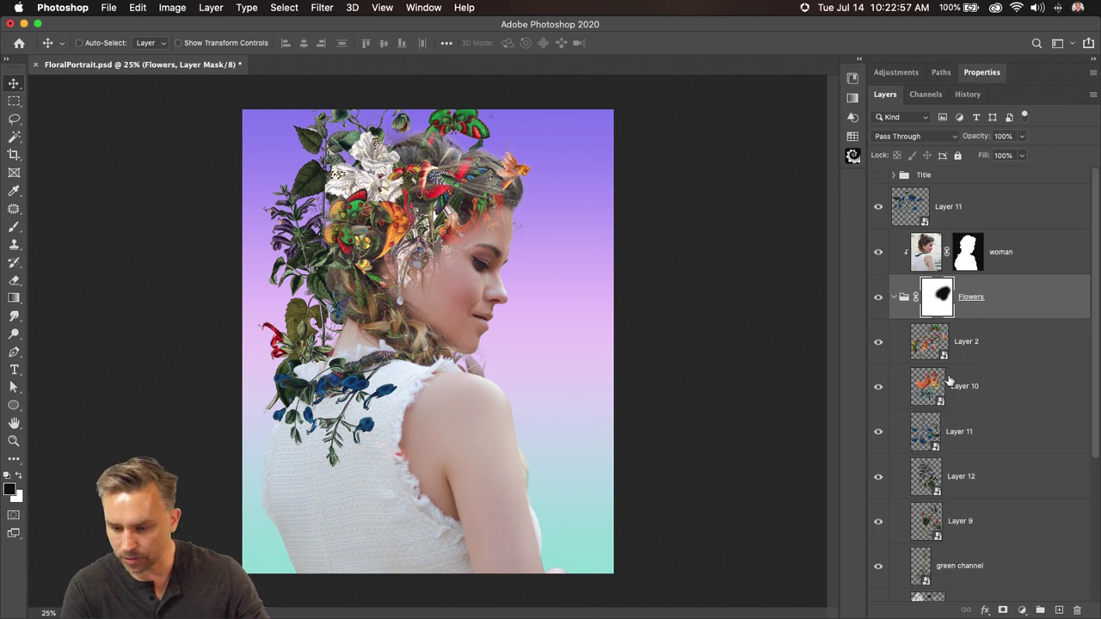
{"action": "left_click", "coordinate": [965, 387]}
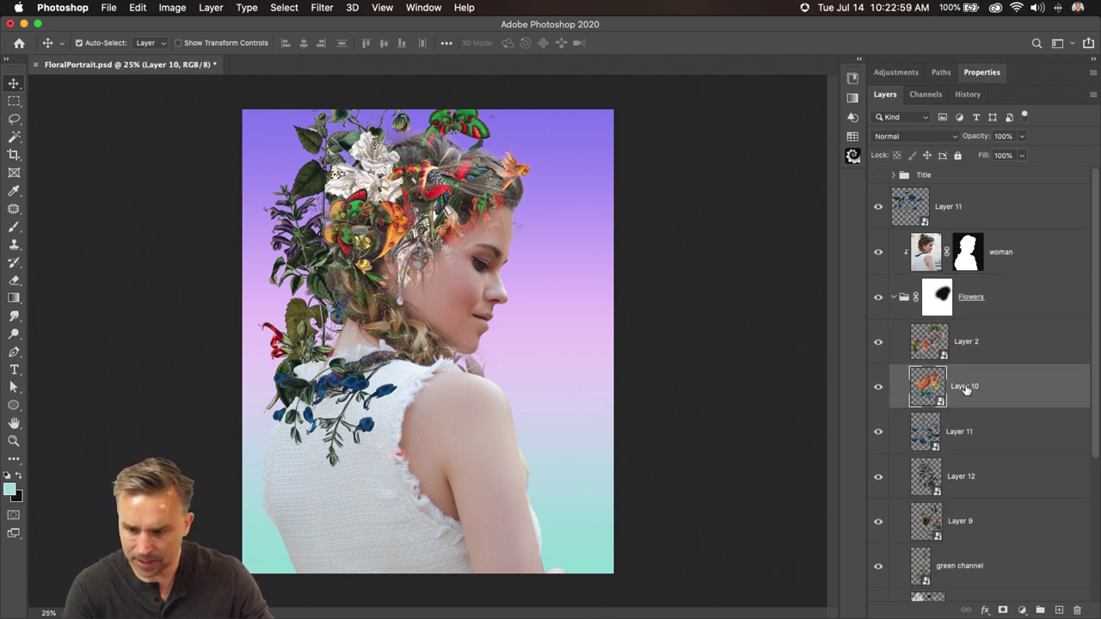
{"action": "key", "text": "super+j"}
{"action": "left_click_drag", "start_coordinate": [972, 388], "coordinate": [976, 199]}
{"action": "left_click_drag", "start_coordinate": [456, 256], "coordinate": [298, 462]}
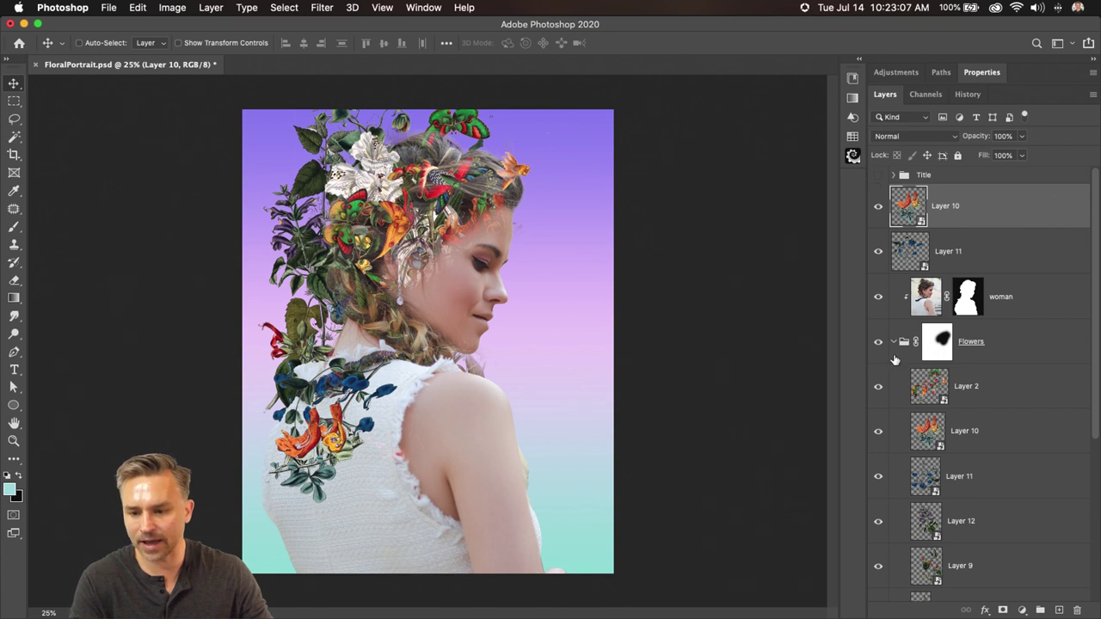
{"action": "left_click", "coordinate": [893, 343]}
- Show the Title group and scale down all the artwork and woman layers between it and Gradient Fill 1, placing them within the cover
{"action": "left_click", "coordinate": [877, 176]}
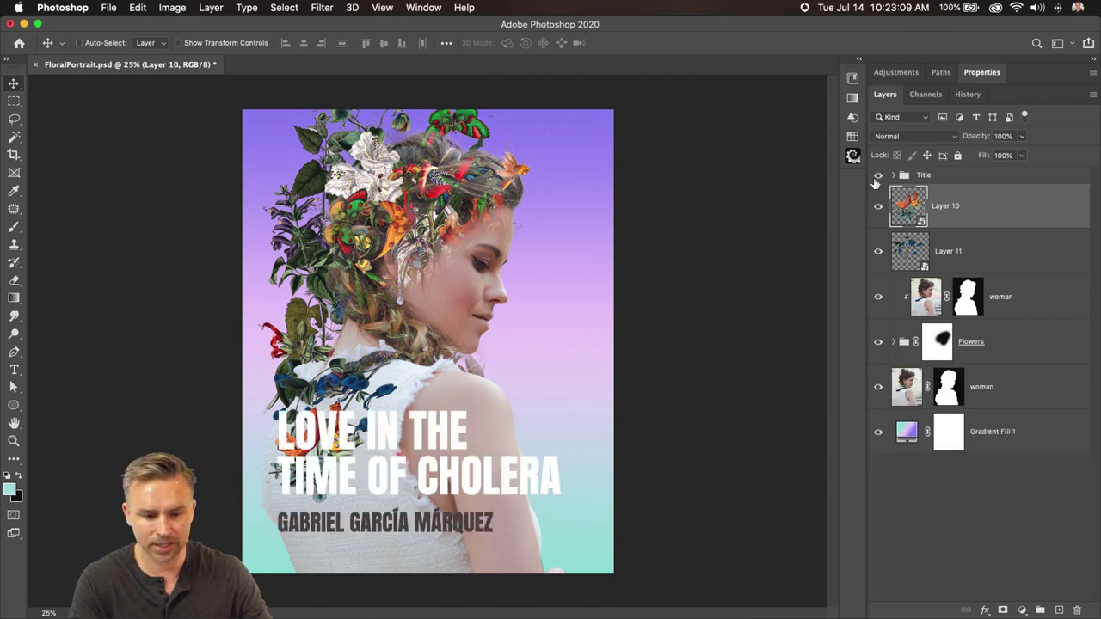
{"action": "left_click", "coordinate": [936, 179]}
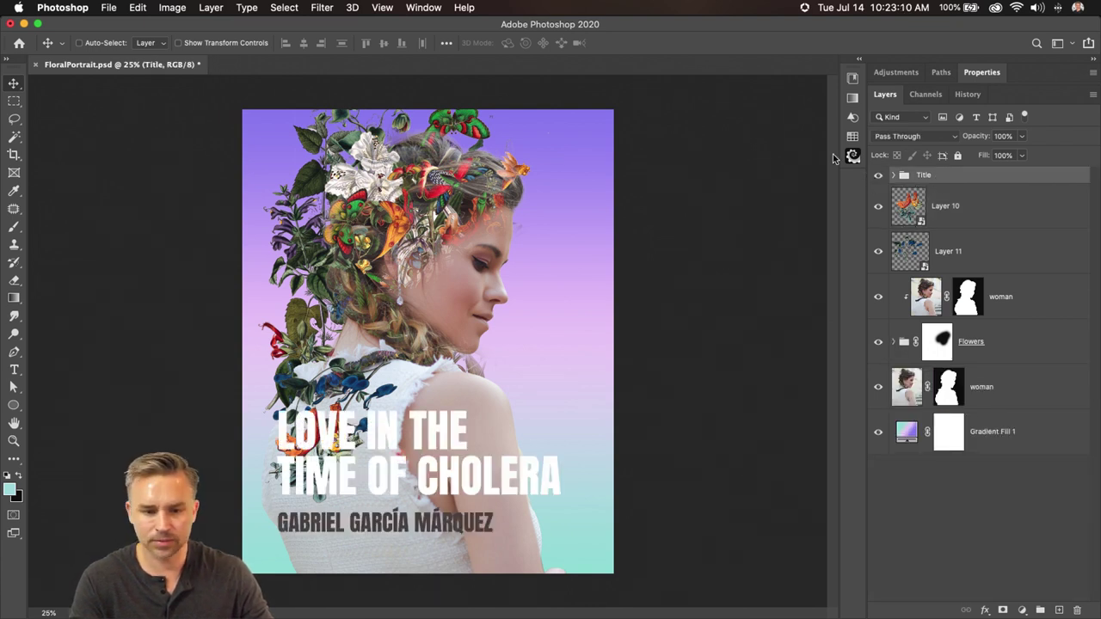
{"action": "left_click", "coordinate": [940, 204]}
{"action": "left_click", "coordinate": [989, 383], "text": "shift"}
{"action": "key", "text": "super+t"}
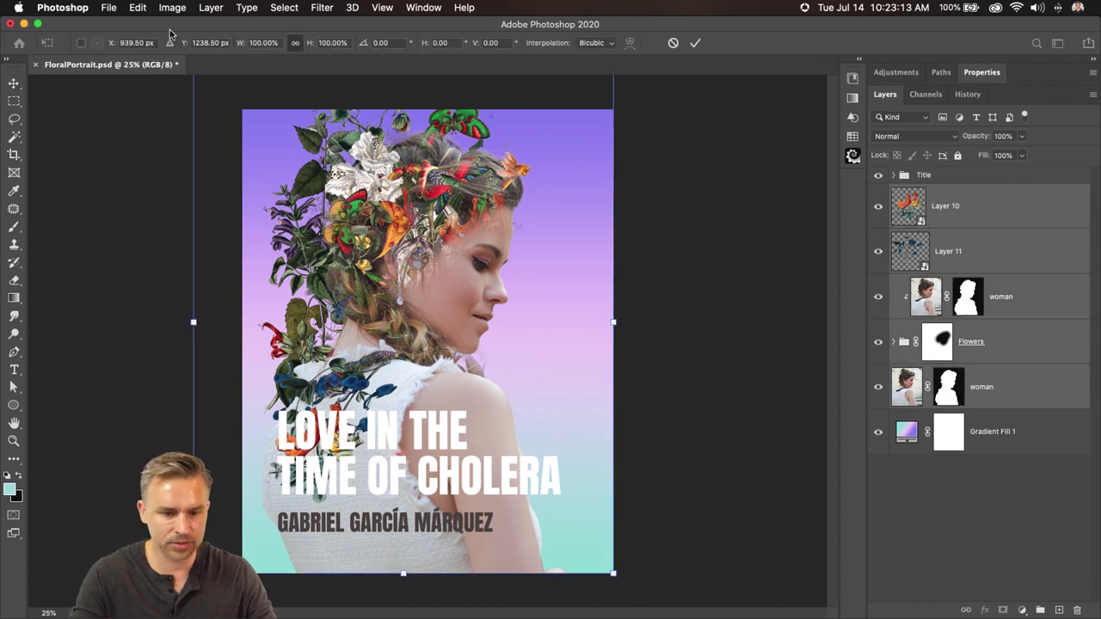
{"action": "left_click_drag", "start_coordinate": [194, 573], "coordinate": [266, 519]}
{"action": "left_click_drag", "start_coordinate": [265, 131], "coordinate": [242, 86]}
{"action": "key", "text": "Return"}
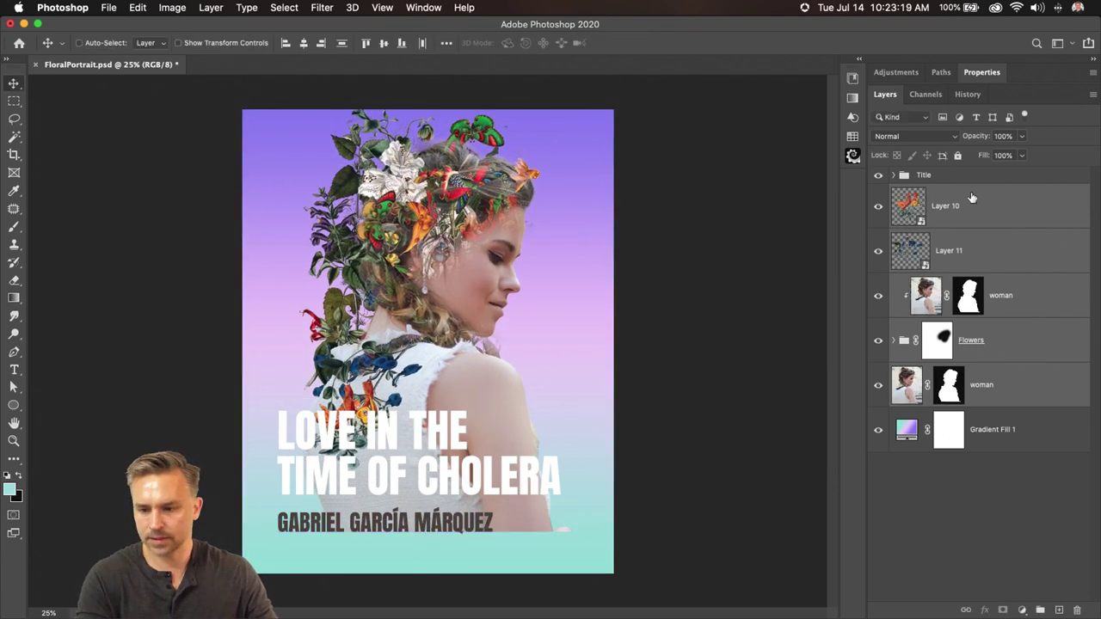
- Move the Title group down slightly so the text sits lower over the woman's back
{"action": "left_click", "coordinate": [966, 176]}
{"action": "left_click_drag", "start_coordinate": [364, 432], "coordinate": [364, 462]}
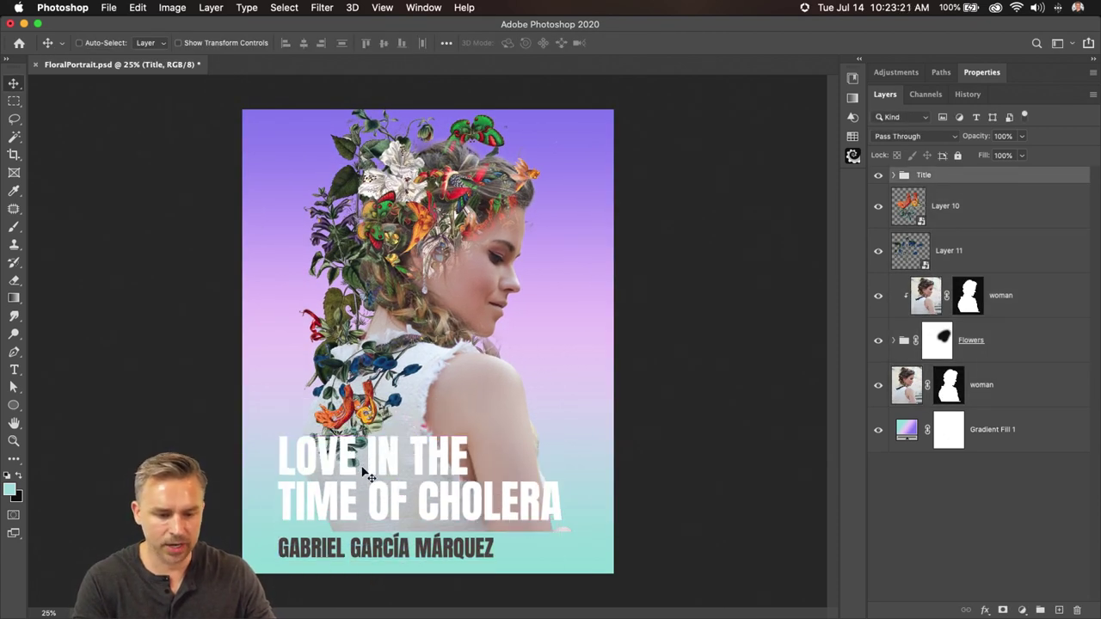
{"action": "left_click", "coordinate": [981, 295]}
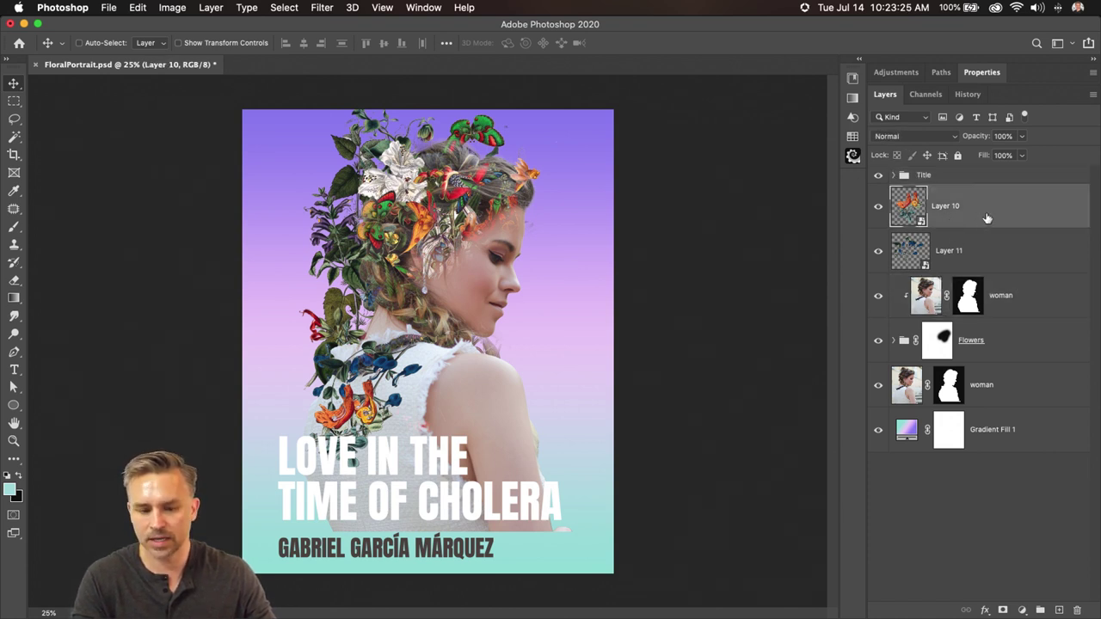
{"action": "key", "text": "super"}
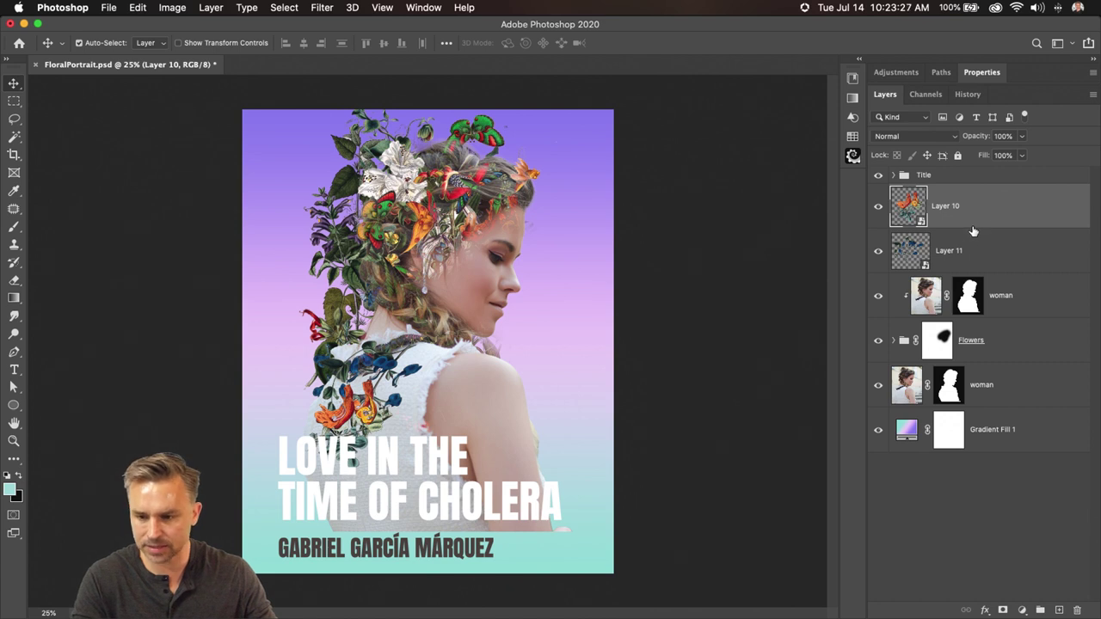
- Duplicate Layer 2 from the Flowers group and place the copy above the Title group
{"action": "left_click", "coordinate": [895, 340]}
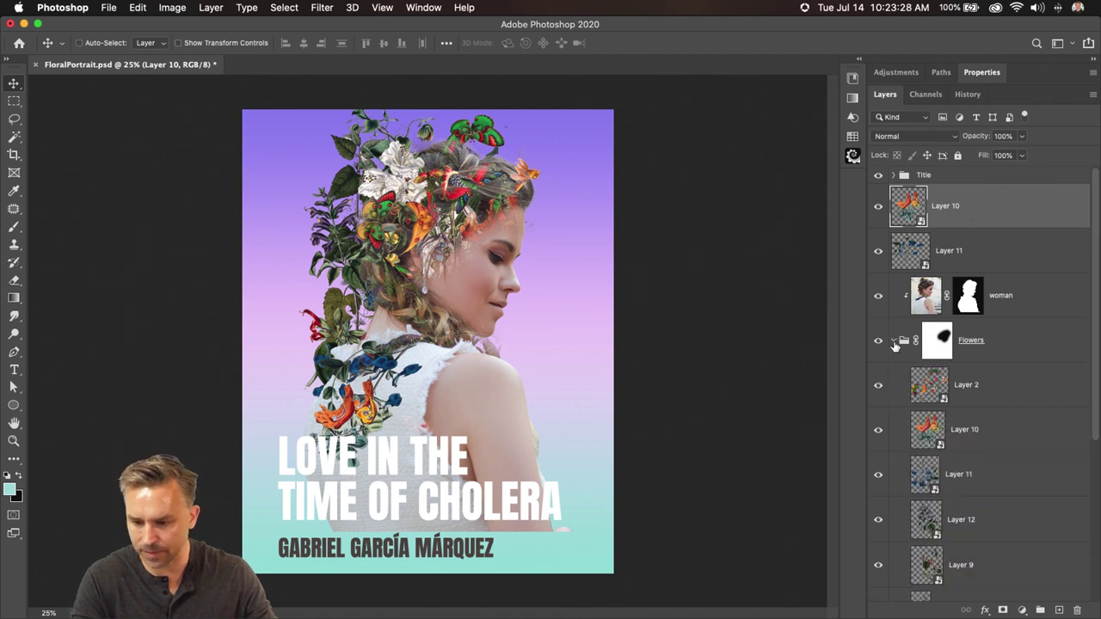
{"action": "left_click", "coordinate": [967, 394]}
{"action": "key", "text": "super+j"}
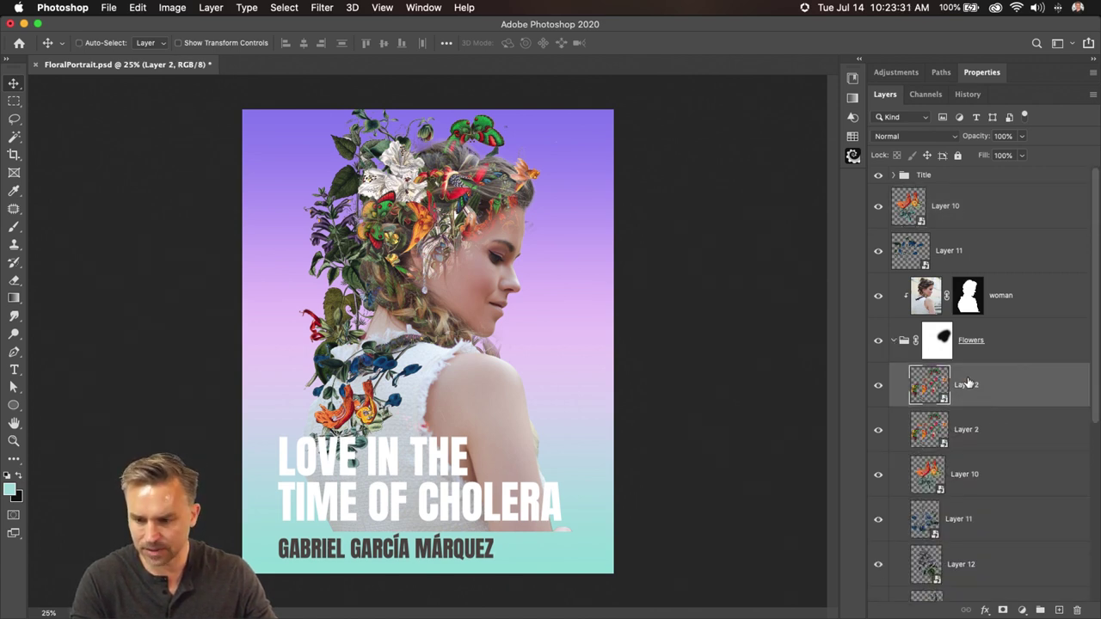
{"action": "left_click_drag", "start_coordinate": [973, 384], "coordinate": [956, 179]}
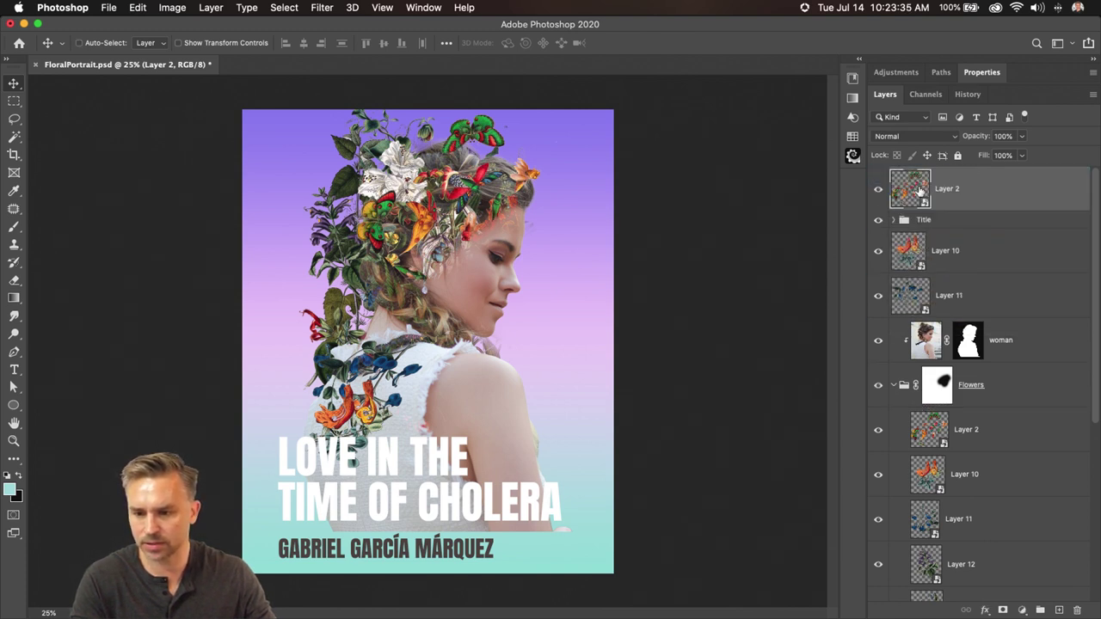
- Collapse the Flowers group and move the top Layer 2 copy down so its butterflies and insects lie over the title
{"action": "left_click", "coordinate": [892, 384]}
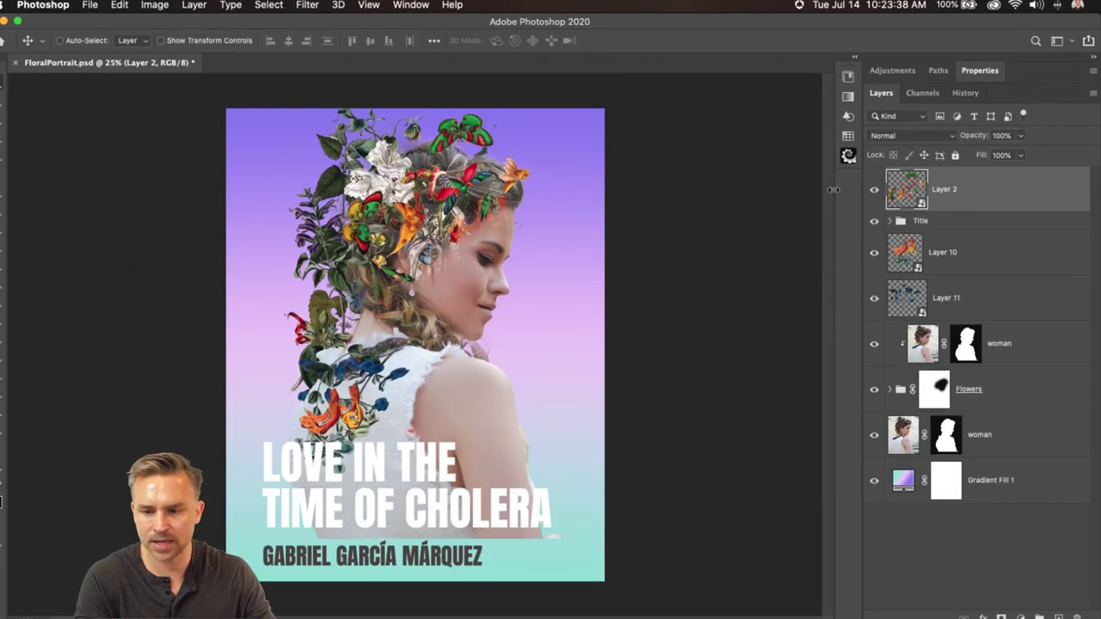
{"action": "left_click_drag", "start_coordinate": [316, 297], "coordinate": [281, 529]}
{"action": "key", "text": "super+plus"}
{"action": "key", "text": "super+plus"}
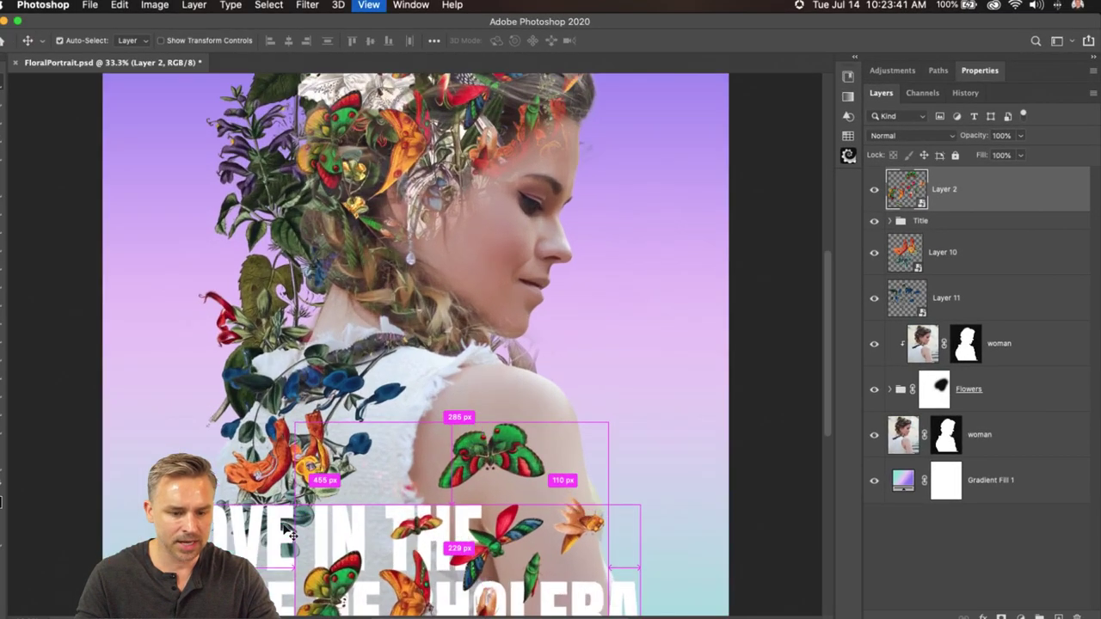
{"action": "scroll", "coordinate": [442, 314], "scroll_direction": "down", "scroll_amount": 5}
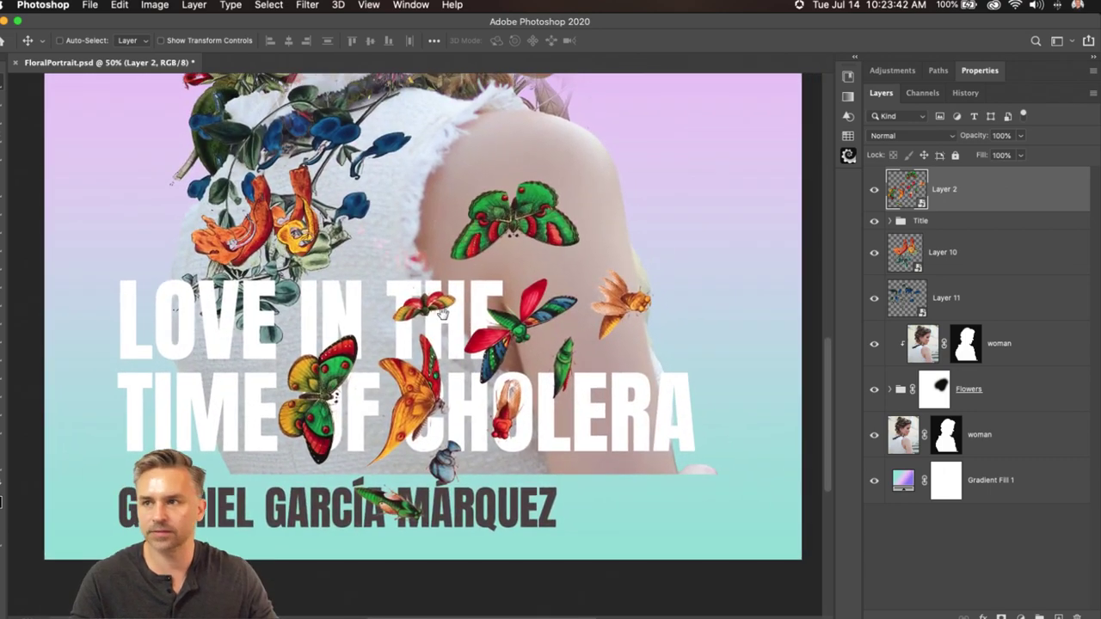
{"action": "left_click_drag", "start_coordinate": [442, 313], "coordinate": [456, 345]}
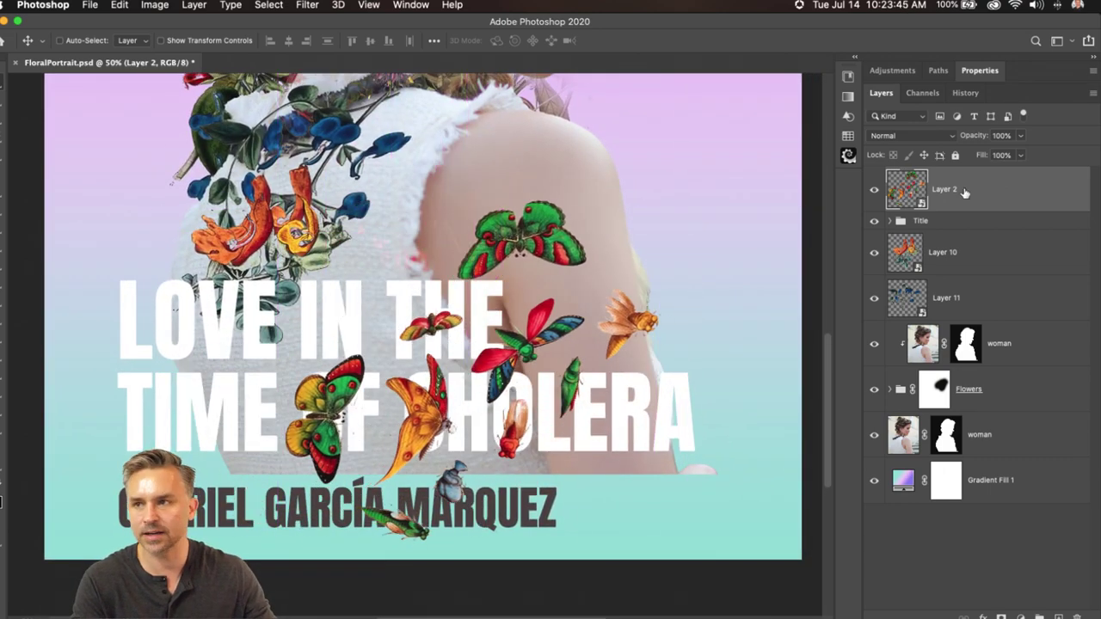
{"action": "mouse_move", "coordinate": [422, 392]}
{"action": "left_mouse_down"}
{"action": "mouse_move", "coordinate": [404, 368]}
{"action": "mouse_move", "coordinate": [415, 375]}
{"action": "mouse_move", "coordinate": [428, 351]}
{"action": "mouse_move", "coordinate": [442, 386]}
{"action": "left_mouse_up"}
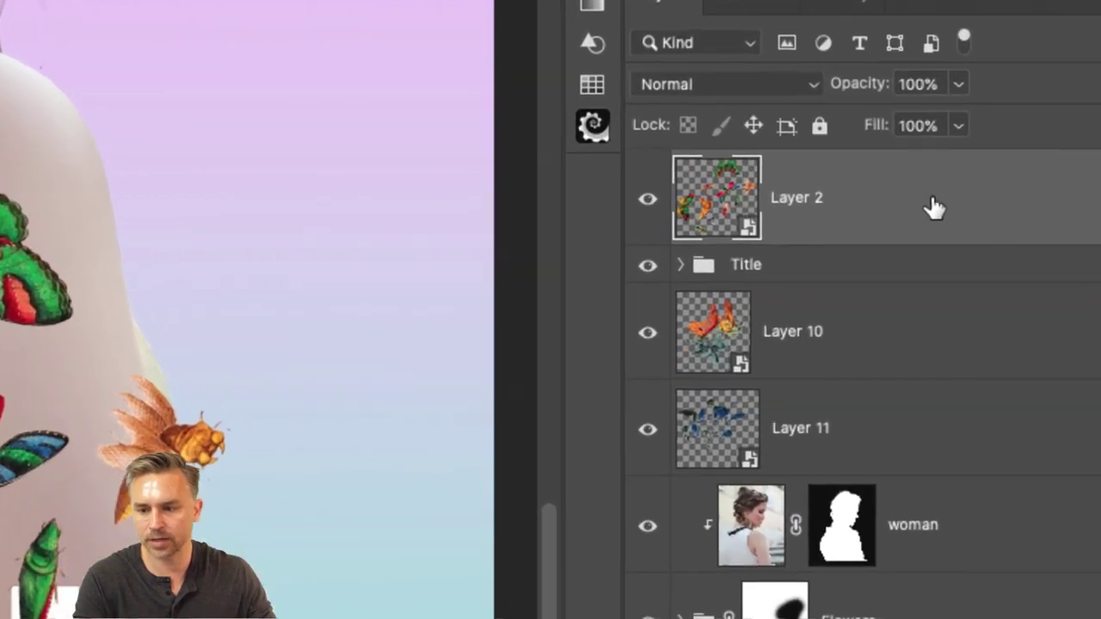
- Clip the Layer 2 copy to the Title group and shift its insects so they fill parts of the word "CHOLERA"
{"action": "right_click", "coordinate": [1007, 195]}
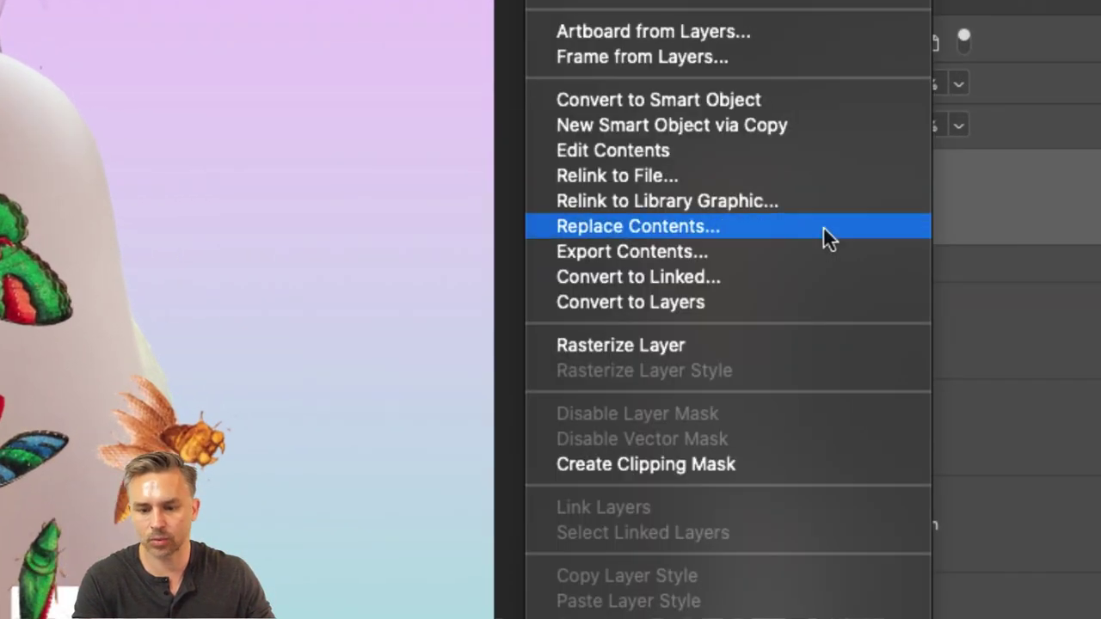
{"action": "left_click", "coordinate": [706, 464]}
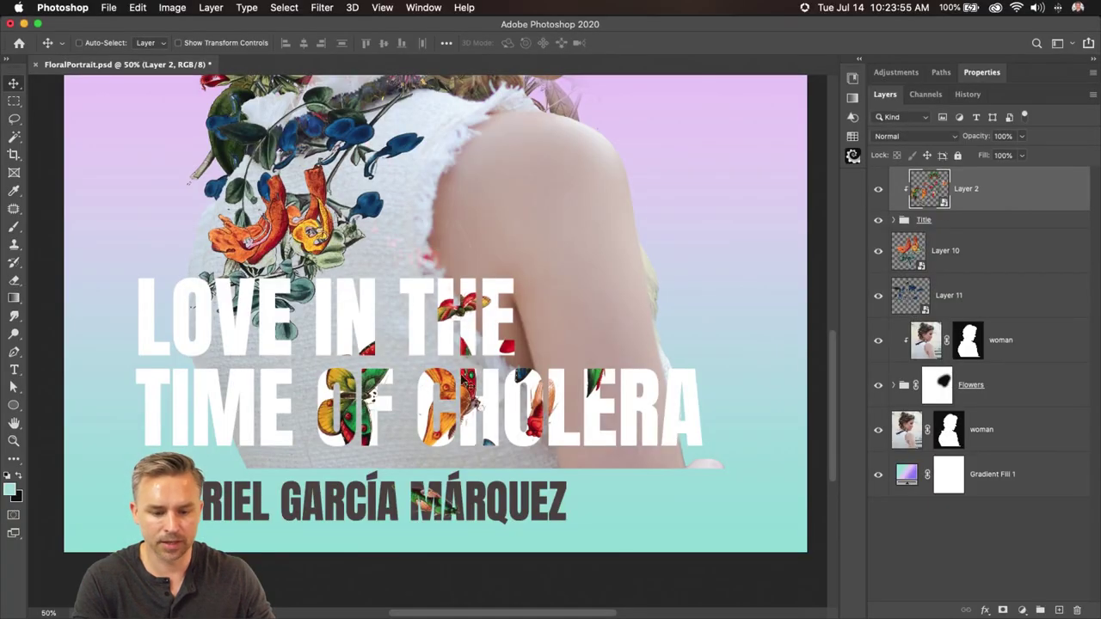
{"action": "left_click_drag", "start_coordinate": [427, 341], "coordinate": [482, 406]}
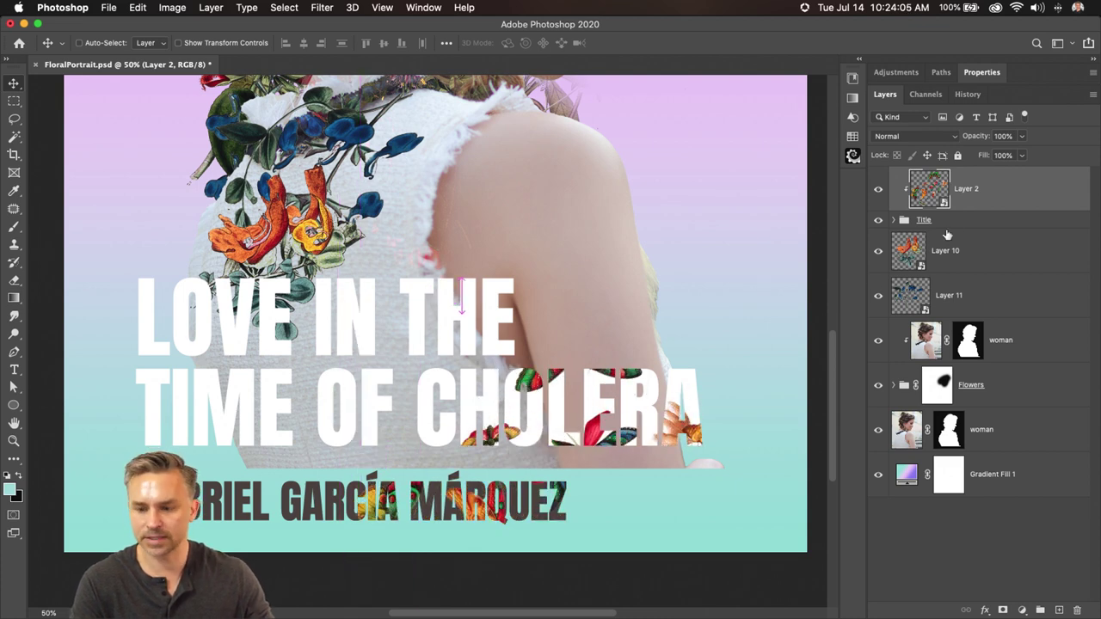
- Duplicate the clipped Layer 2, clip the copy to the Title group, and move it up into "LOVE IN THE"
{"action": "key", "text": "super+j"}
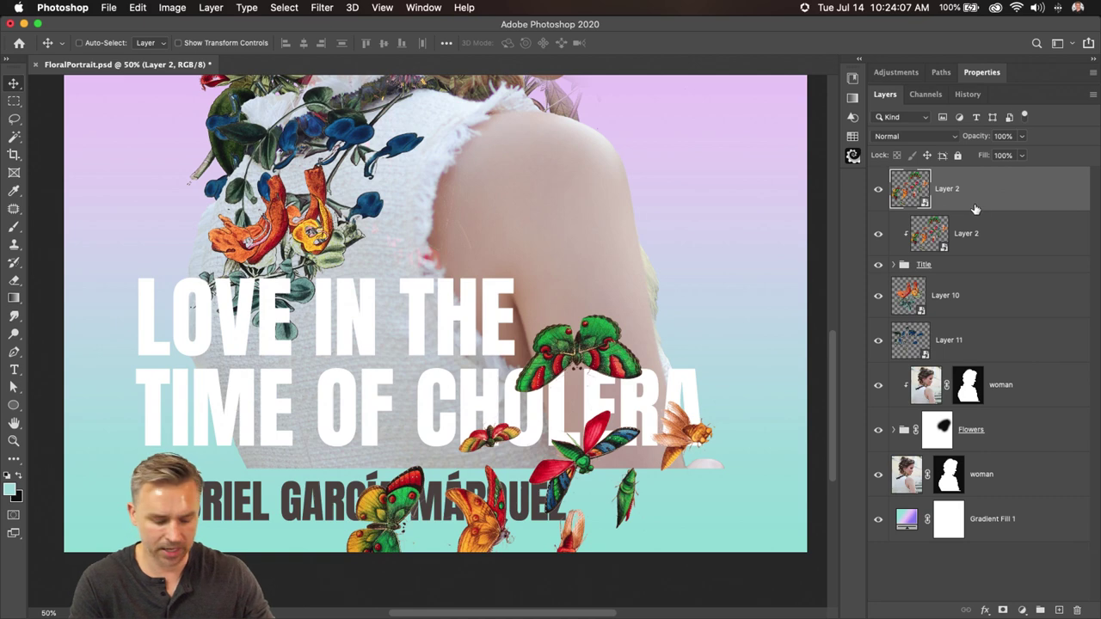
{"action": "left_click", "coordinate": [975, 205], "text": "alt"}
{"action": "left_click_drag", "start_coordinate": [434, 297], "coordinate": [464, 178]}
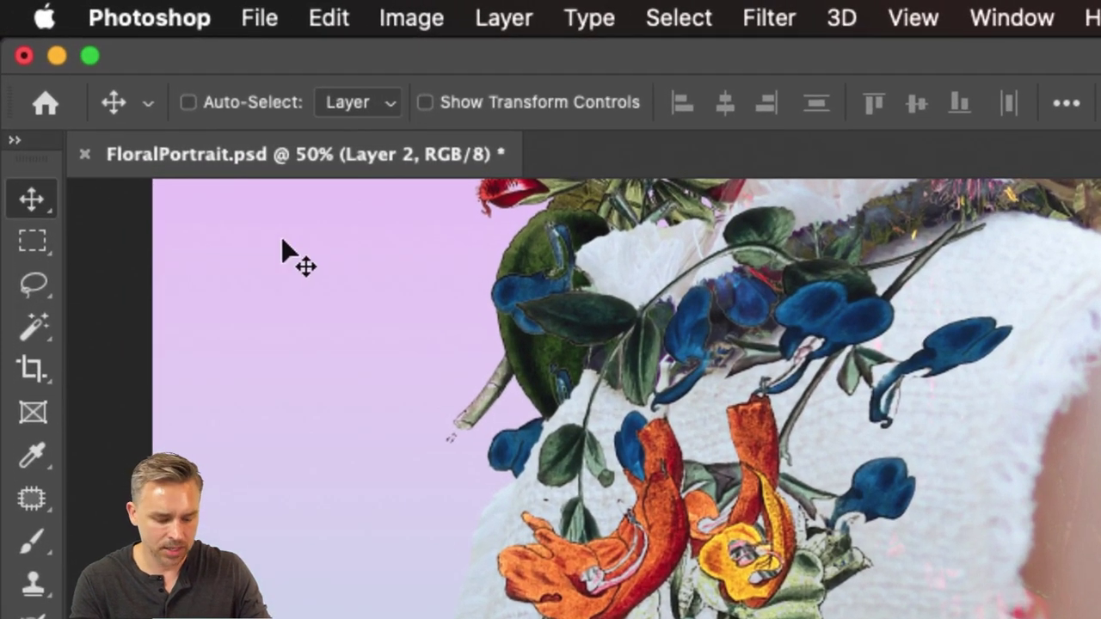
- Review the Move tool's Auto-Select setting, its Group or Layer target, and the align and distribute options
{"action": "left_click", "coordinate": [187, 103]}
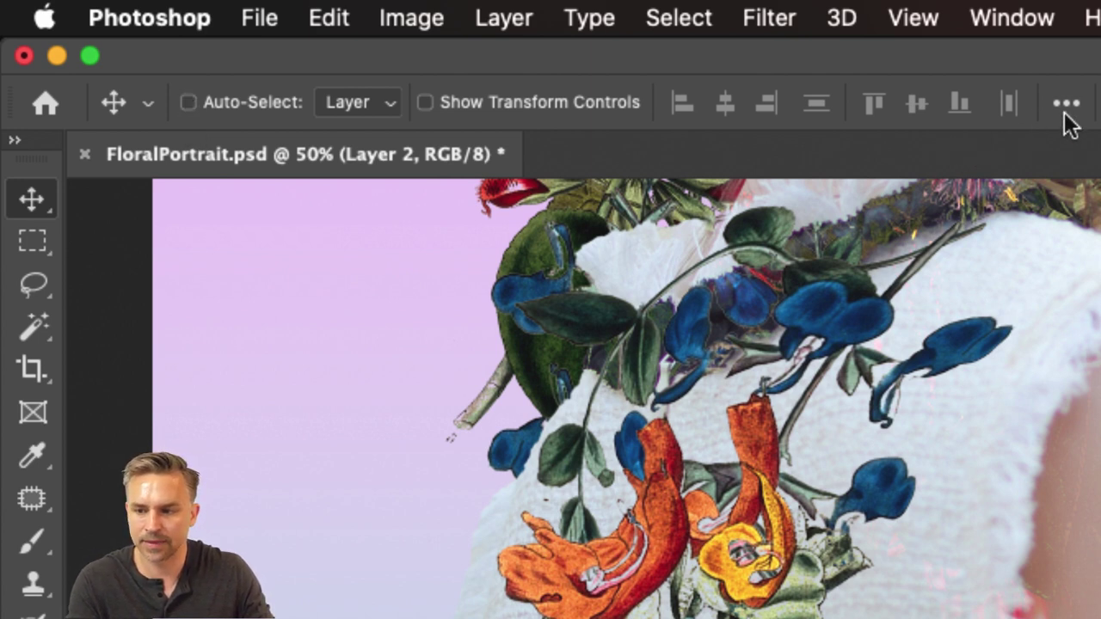
{"action": "left_click", "coordinate": [1065, 103]}
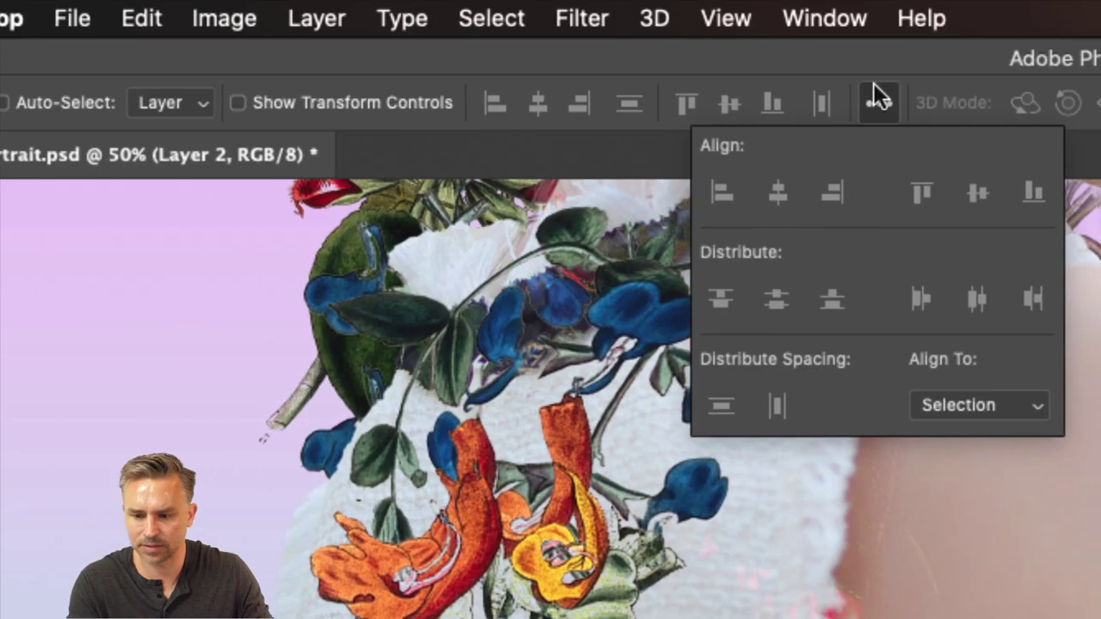
{"action": "left_click", "coordinate": [873, 85]}
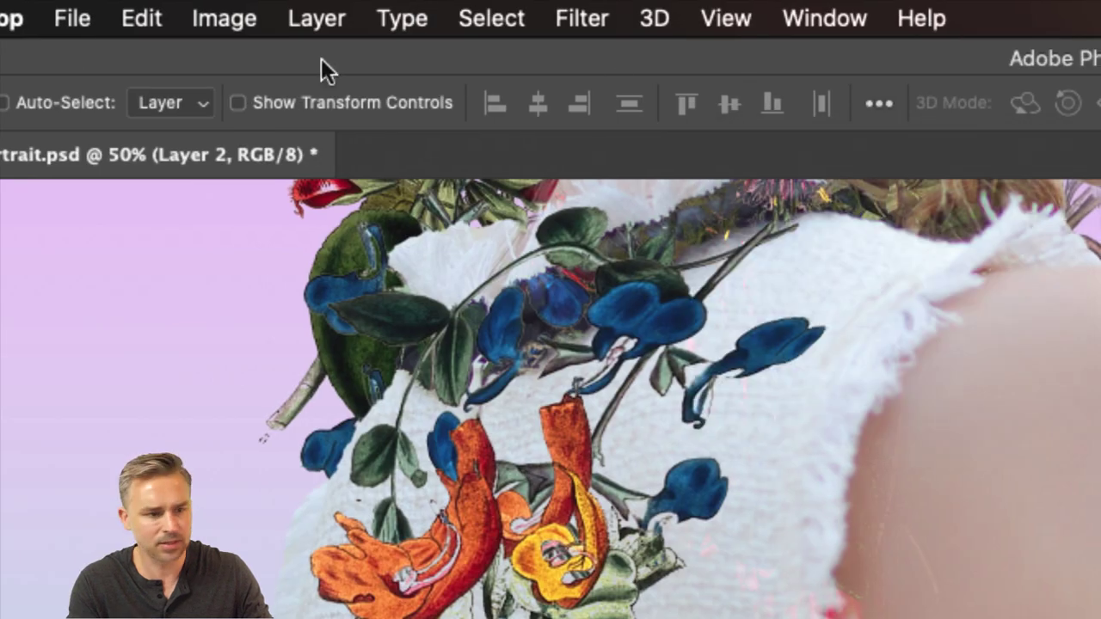
{"action": "left_click", "coordinate": [337, 105]}
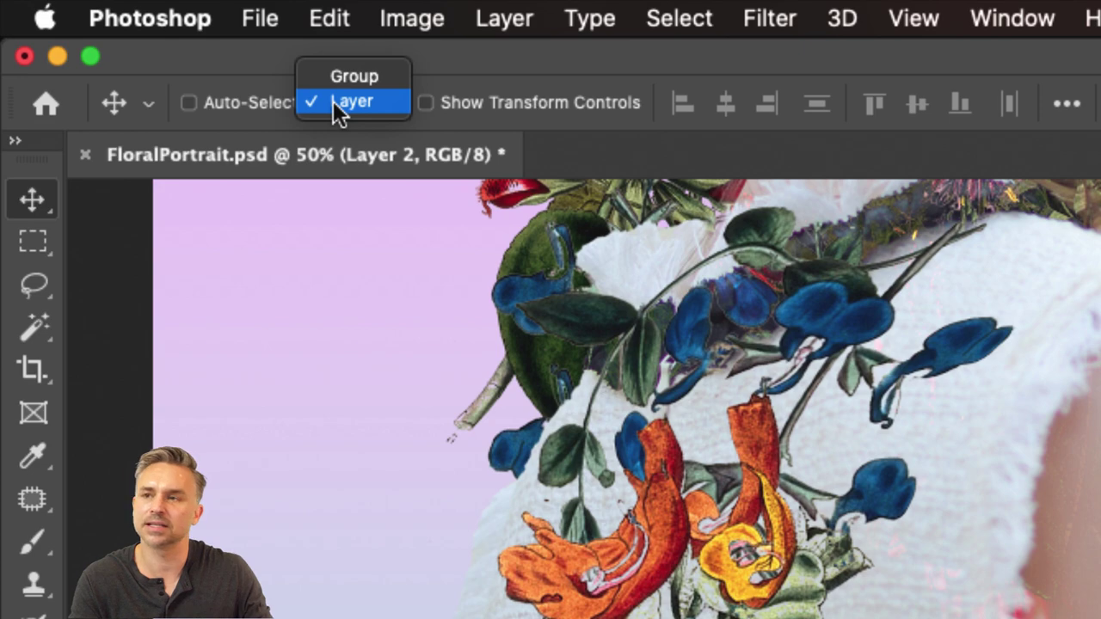
{"action": "left_click", "coordinate": [333, 100]}
- Rotate Layer 12's purple flowers outward behind the woman's hair and place a copy of the layer by the top of her head
{"action": "scroll", "coordinate": [202, 135], "scroll_direction": "up", "scroll_amount": 10}
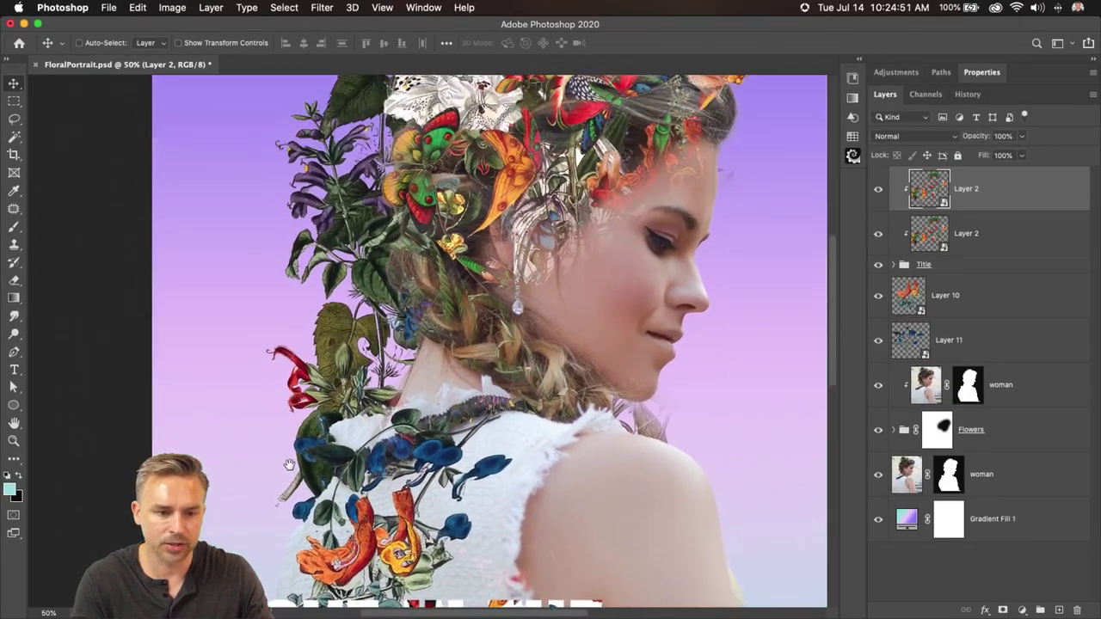
{"action": "key", "text": "super"}
{"action": "left_click", "coordinate": [277, 301], "text": "super"}
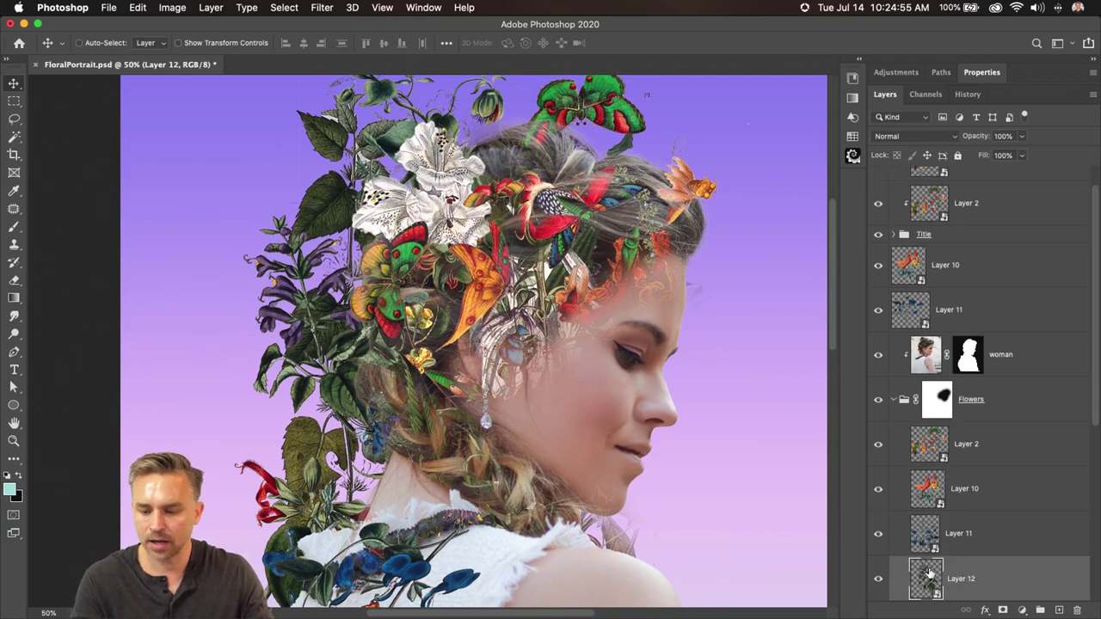
{"action": "scroll", "coordinate": [972, 592], "scroll_direction": "down", "scroll_amount": 3}
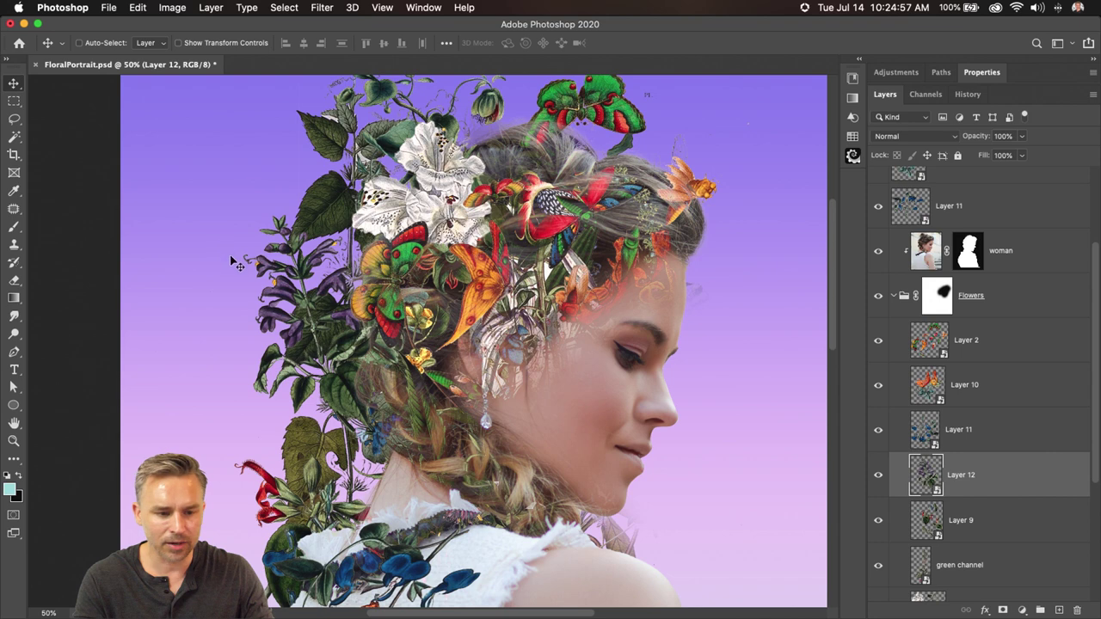
{"action": "left_click_drag", "start_coordinate": [272, 274], "coordinate": [225, 207]}
{"action": "key", "text": "super+t"}
{"action": "left_click_drag", "start_coordinate": [137, 156], "coordinate": [559, 138]}
{"action": "key", "text": "Return"}
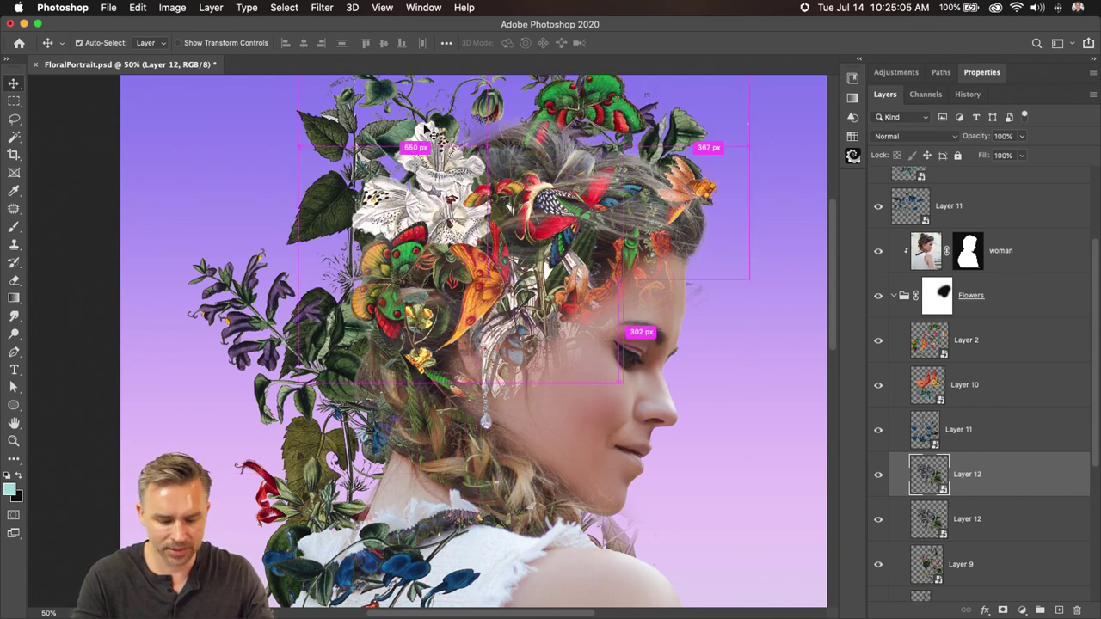
- Rotate the Layer 12 copy to about -47° and position its leaves behind the green butterfly above the woman's head
{"action": "key", "text": "super+t"}
{"action": "left_click_drag", "start_coordinate": [355, 162], "coordinate": [372, 225]}
{"action": "mouse_move", "coordinate": [557, 121]}
{"action": "left_mouse_down"}
{"action": "mouse_move", "coordinate": [561, 112]}
{"action": "mouse_move", "coordinate": [561, 125]}
{"action": "left_mouse_up"}
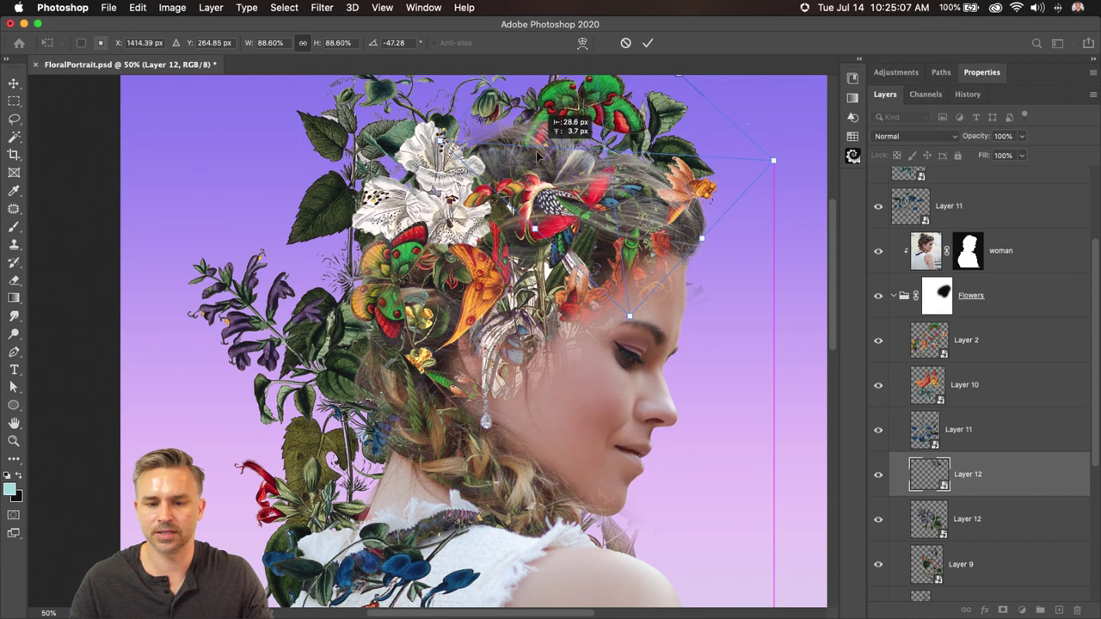
{"action": "key", "text": "Return"}
{"action": "left_click_drag", "start_coordinate": [509, 243], "coordinate": [501, 231]}
{"action": "key", "text": "super+minus"}
{"action": "scroll", "coordinate": [329, 350], "scroll_direction": "down", "scroll_amount": 3}
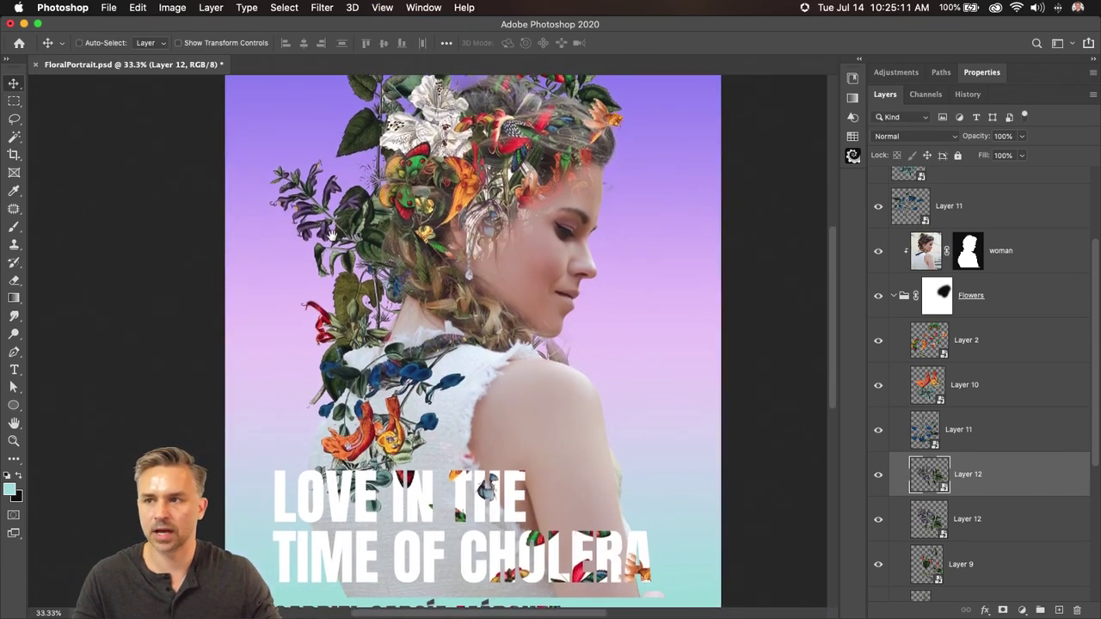
{"action": "key", "text": "super"}
{"action": "scroll", "coordinate": [207, 247], "scroll_direction": "down", "scroll_amount": 2}
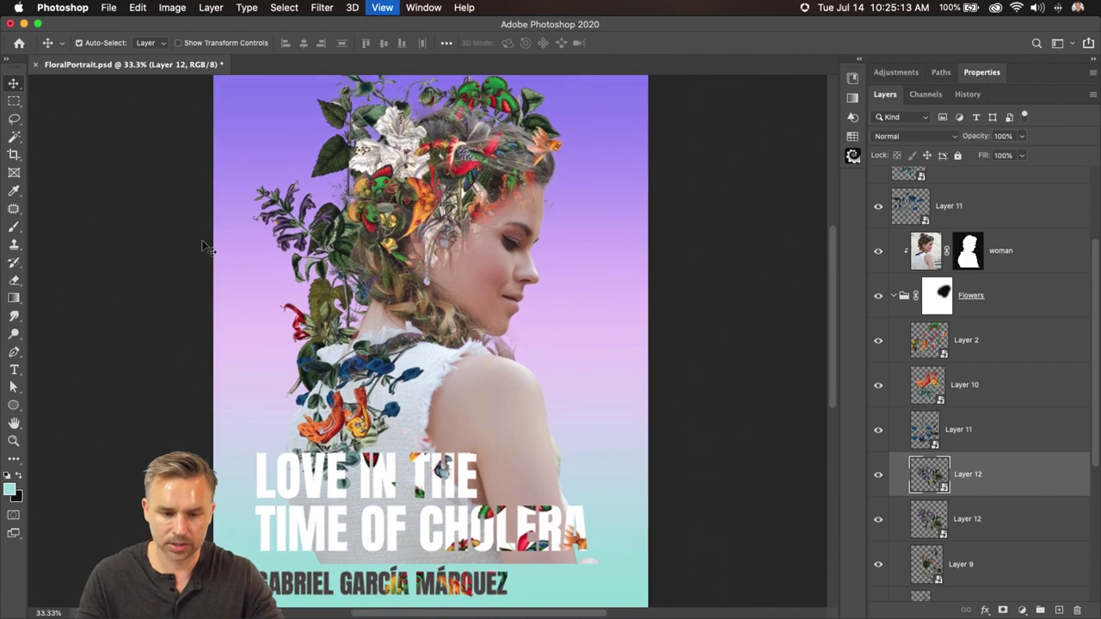
- Open FloralPortraitFinal.psd from the desktop
{"action": "left_click", "coordinate": [23, 24]}
{"action": "double_click", "coordinate": [1056, 275]}
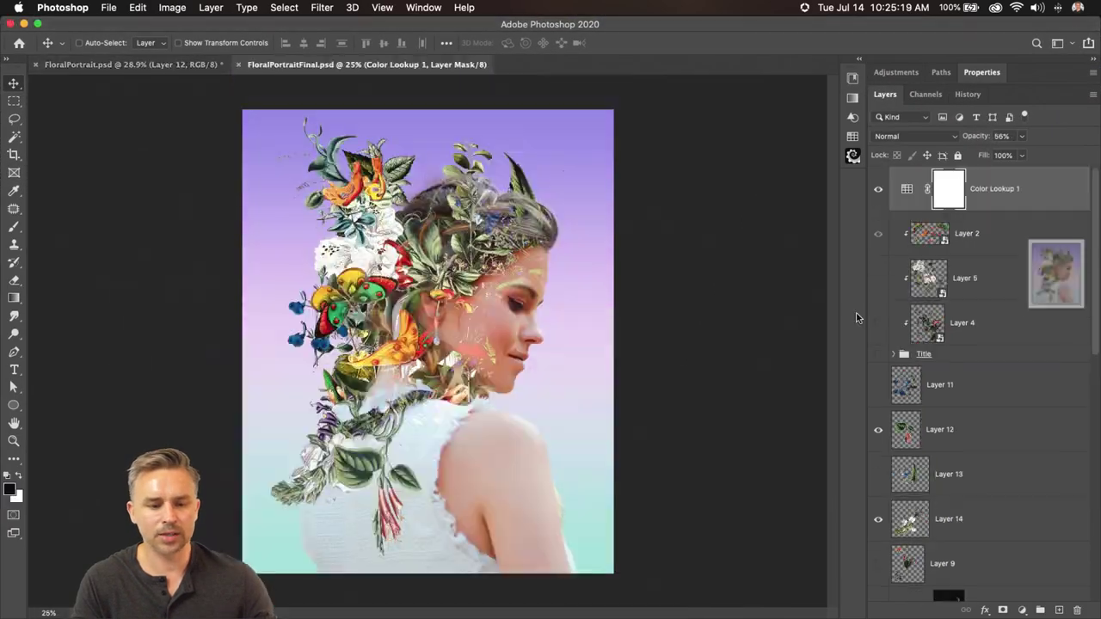
{"action": "key", "text": "super+equal"}
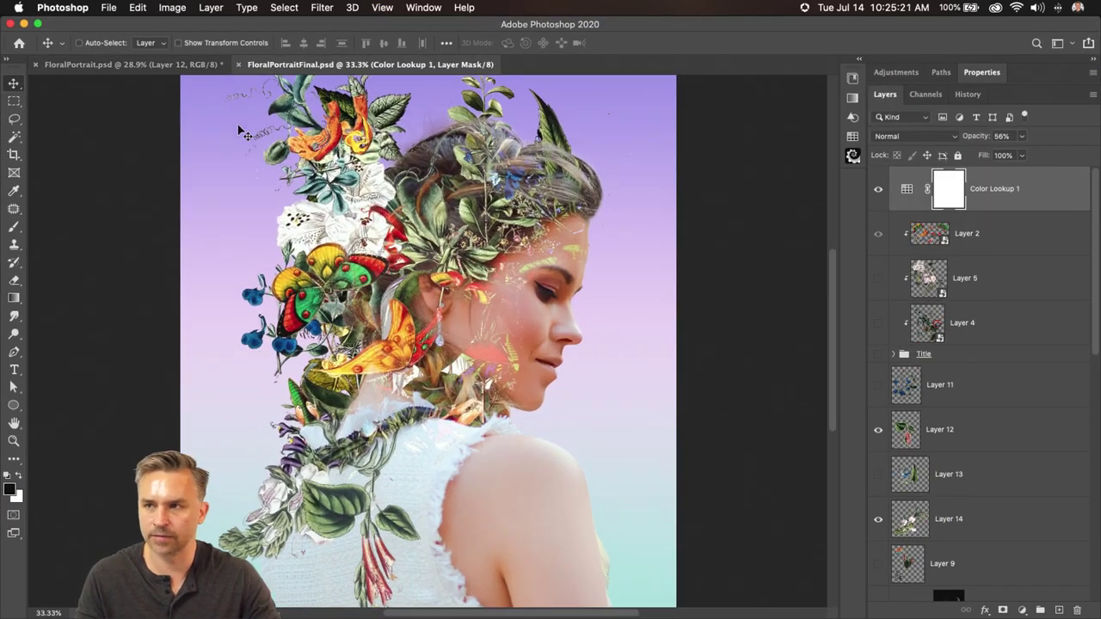
- Examine the finished floral portrait in full screen, including a close view of the flowers around the woman's head
{"action": "key", "text": "f"}
{"action": "key", "text": "g"}
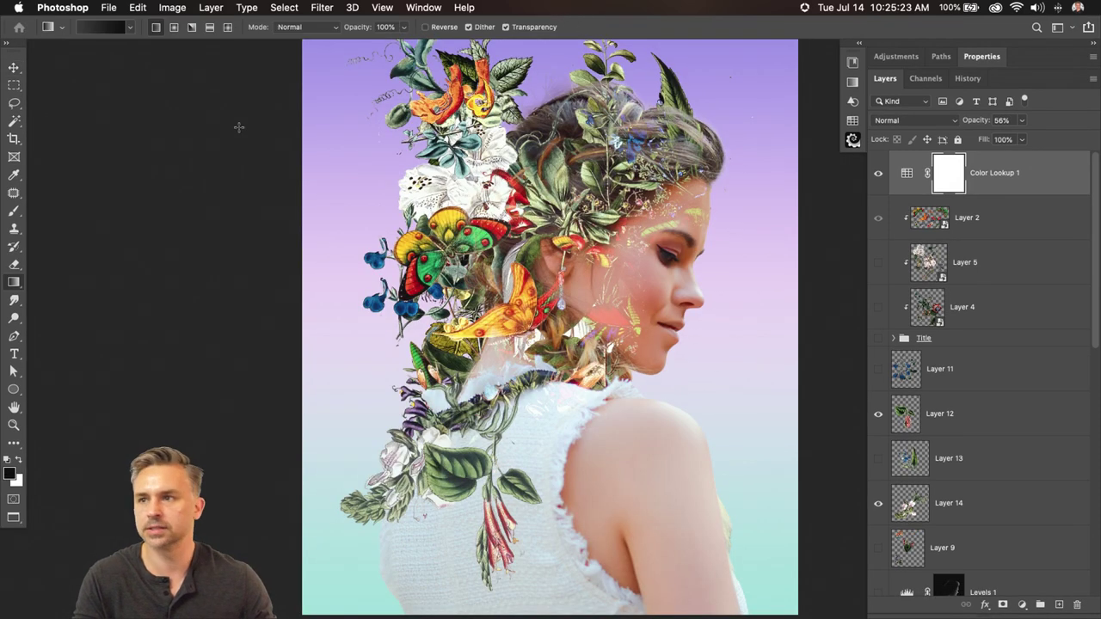
{"action": "key", "text": "f"}
{"action": "left_click_drag", "start_coordinate": [276, 140], "coordinate": [258, 192]}
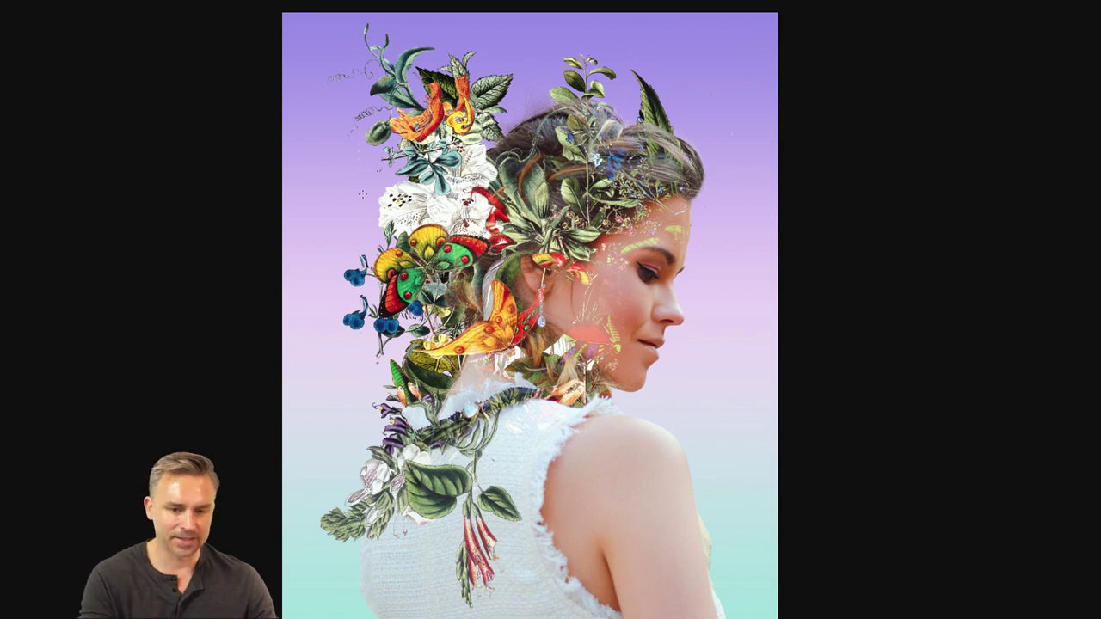
{"action": "scroll", "coordinate": [356, 212], "scroll_direction": "up", "scroll_amount": 5}
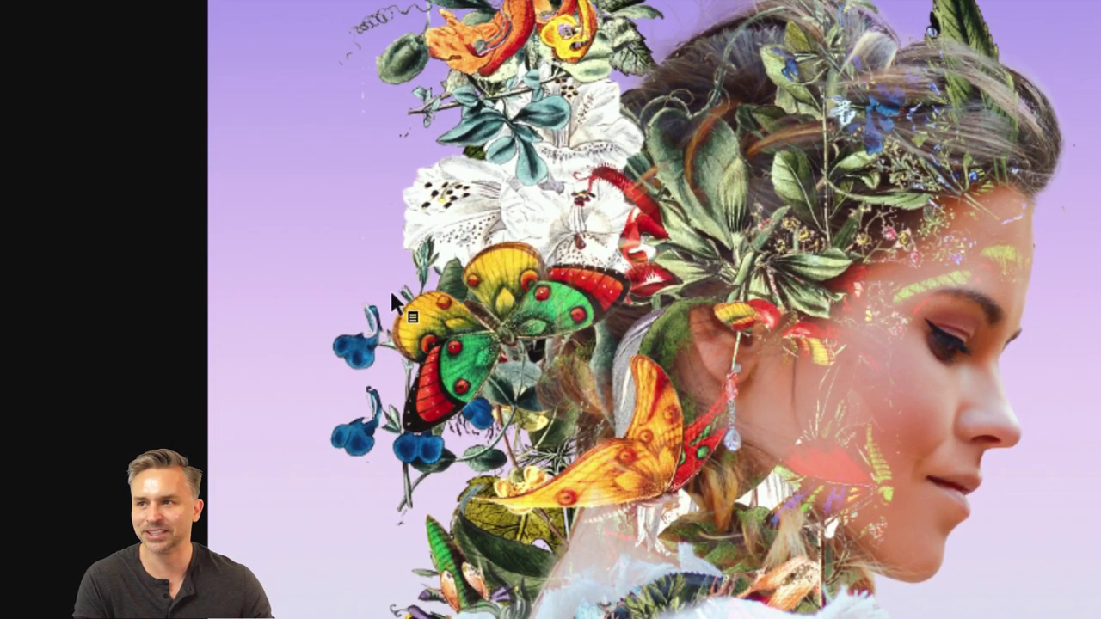
{"action": "scroll", "coordinate": [394, 300], "scroll_direction": "down", "scroll_amount": 5}
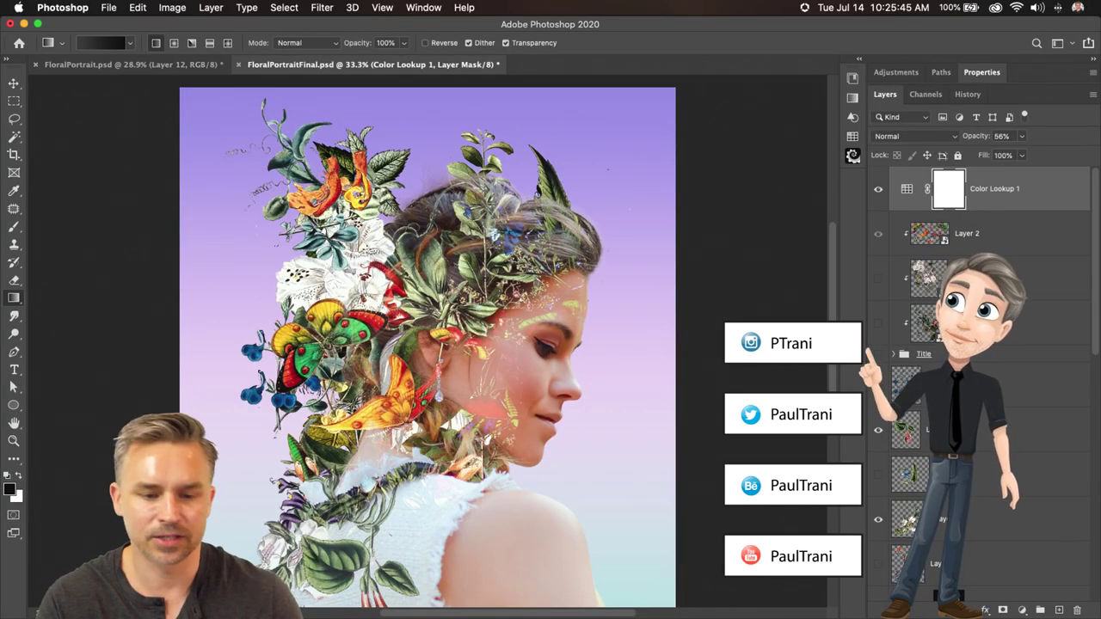
- Quick-export the finished portrait as FloralPortraitFinal.jpg to the Desktop
{"action": "left_click", "coordinate": [108, 7]}
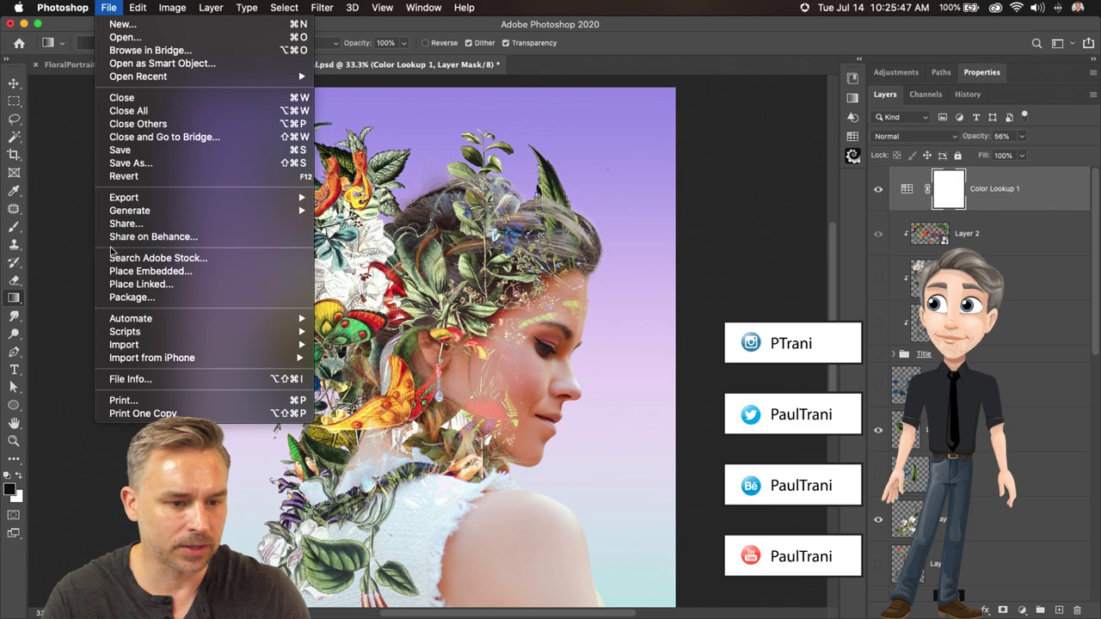
{"action": "mouse_move", "coordinate": [112, 203]}
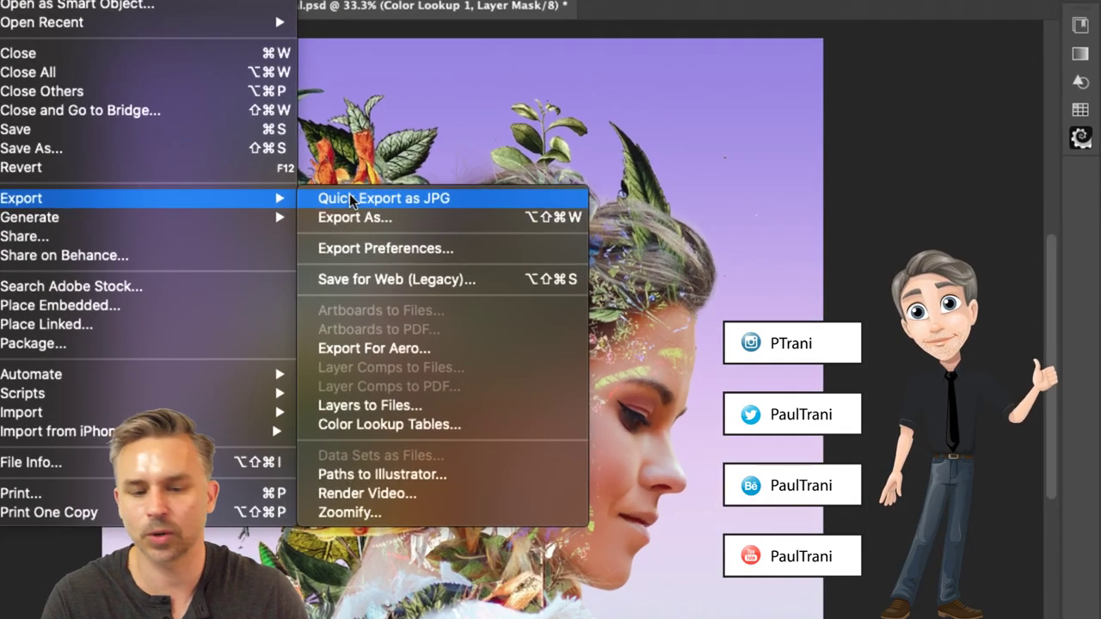
{"action": "left_click", "coordinate": [351, 198]}
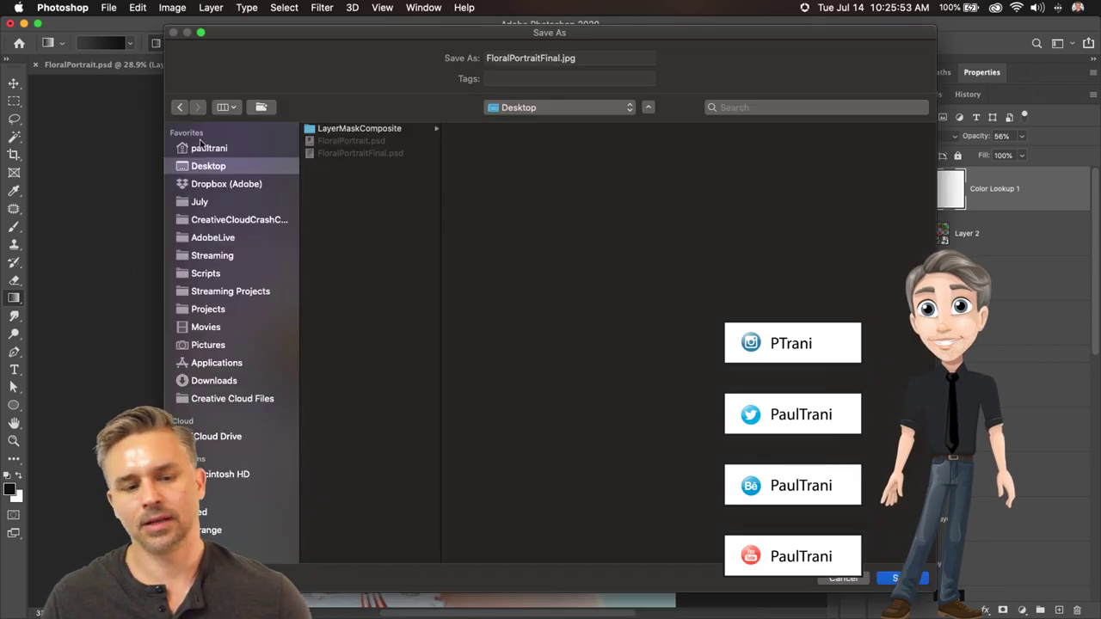
{"action": "key", "text": "Return"}
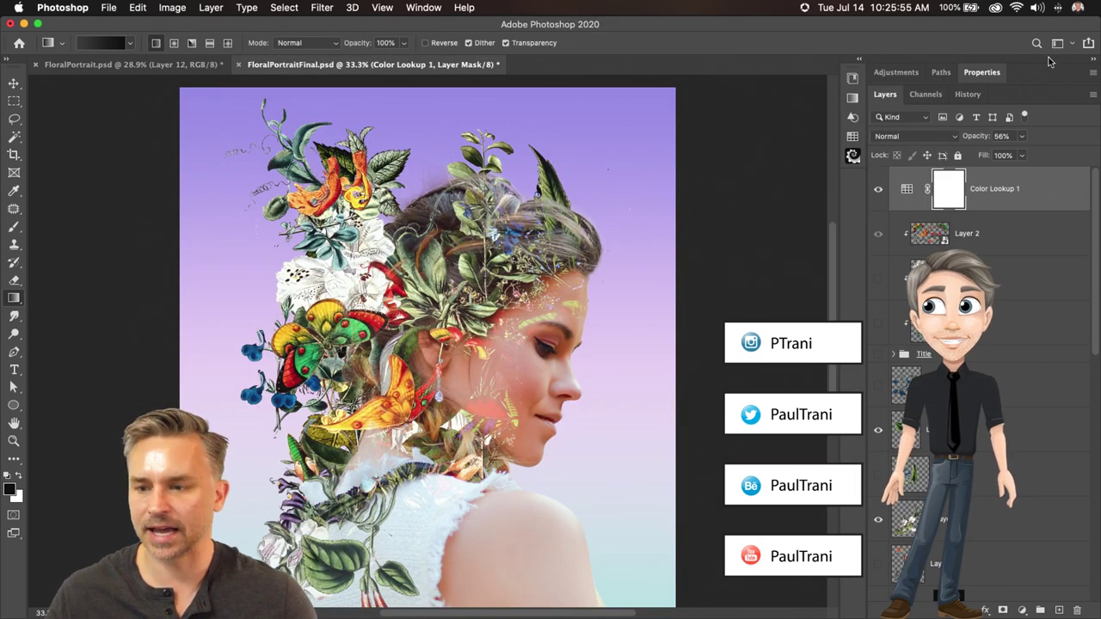
- Check the document's sharing options, close them, and switch to the creative-challenge channel in Discord
{"action": "left_click", "coordinate": [1088, 43]}
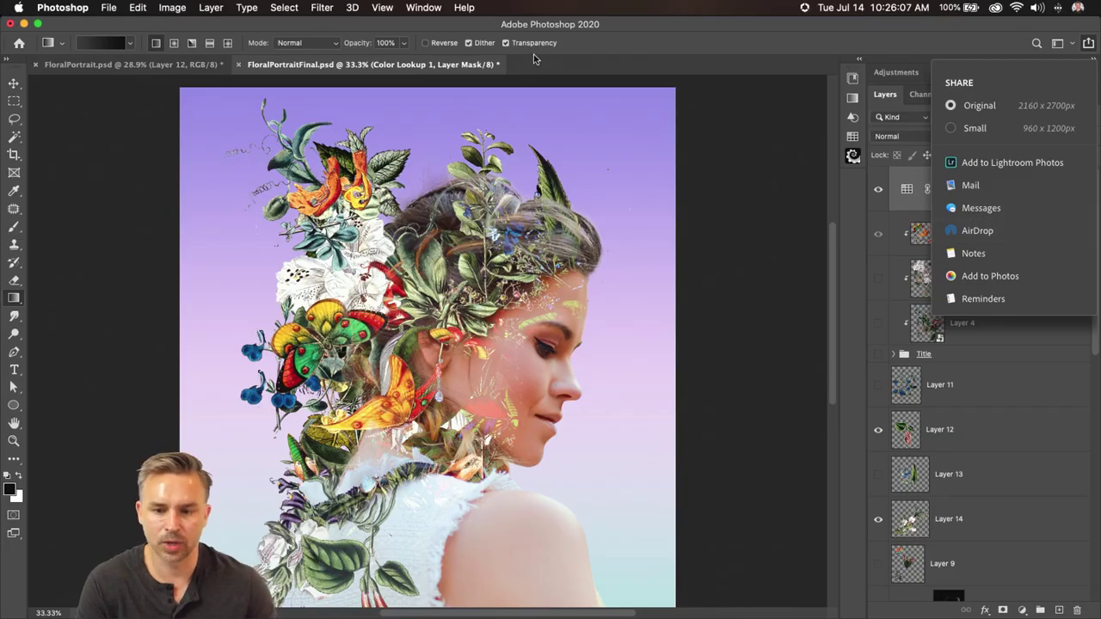
{"action": "left_click", "coordinate": [657, 67]}
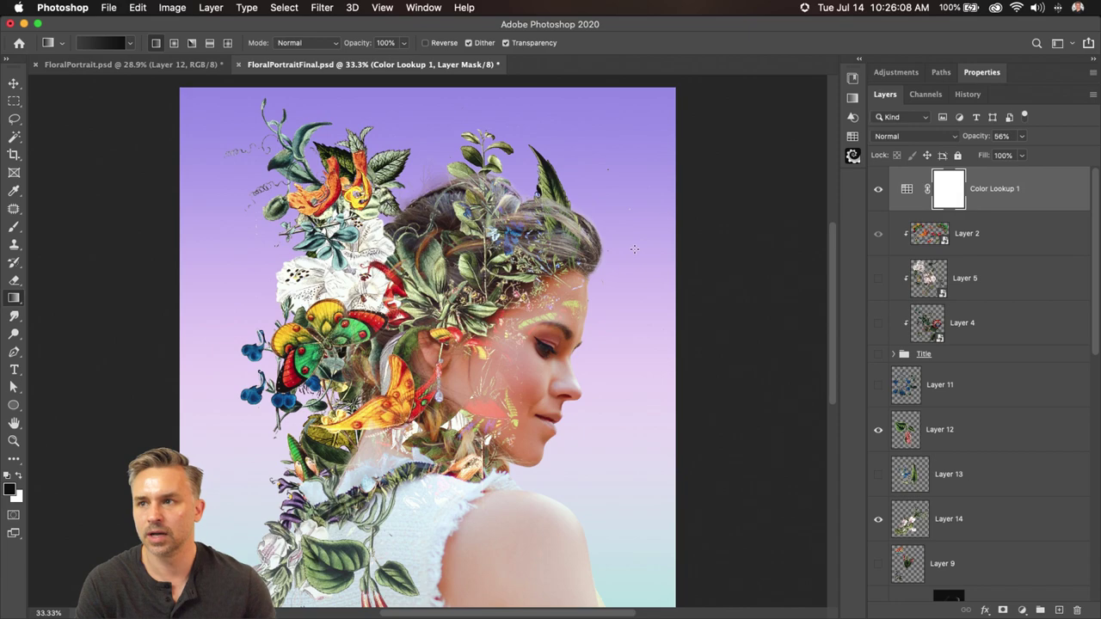
{"action": "left_click", "coordinate": [24, 23]}
{"action": "left_click", "coordinate": [923, 602]}
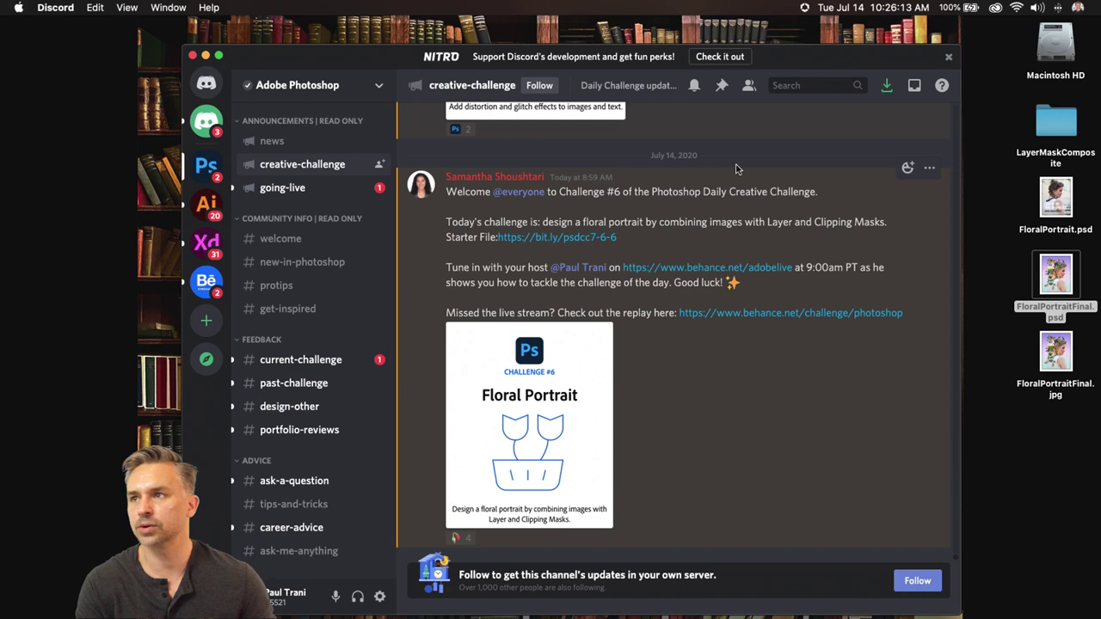